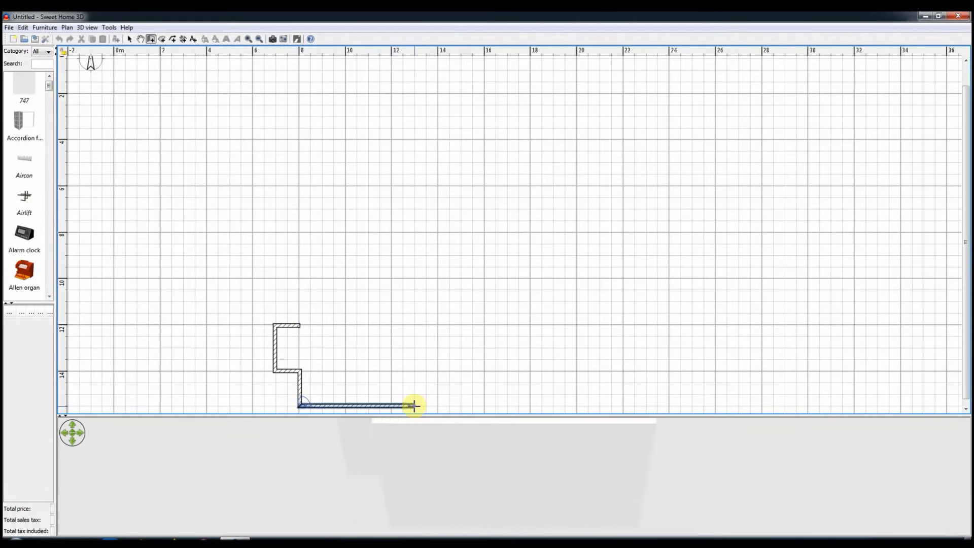
# Draw the connected ground-floor outline walls and finish the shape.
pyautogui.click(414, 404)
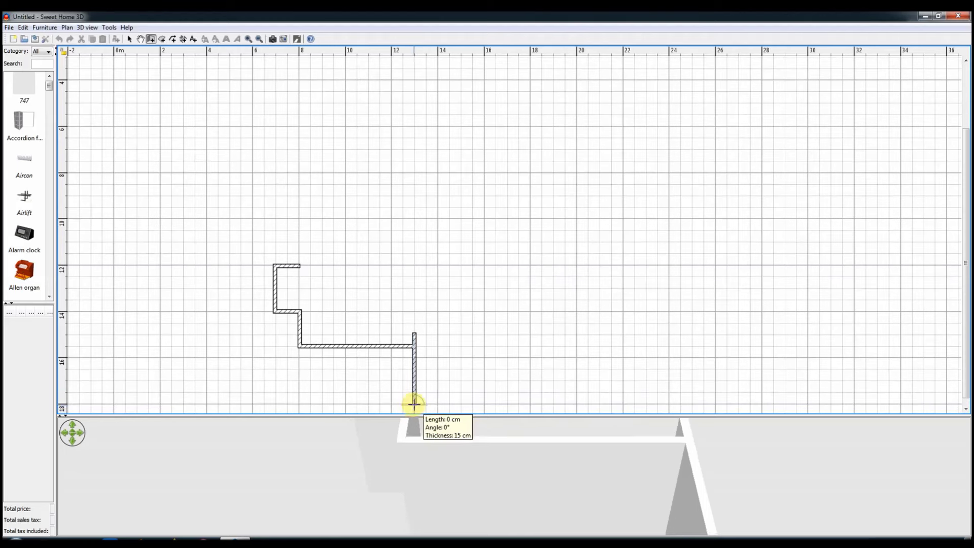
pyautogui.click(496, 314)
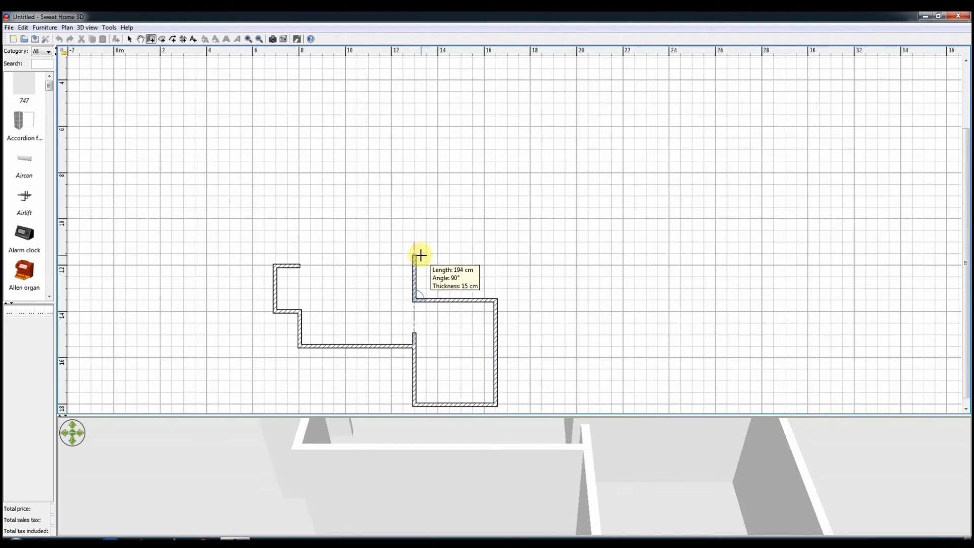
pyautogui.click(414, 230)
pyautogui.click(300, 229)
pyautogui.doubleClick(299, 265)
# Save the project as Project9.sh3d.
pyautogui.hotkey('ctrl', 's')
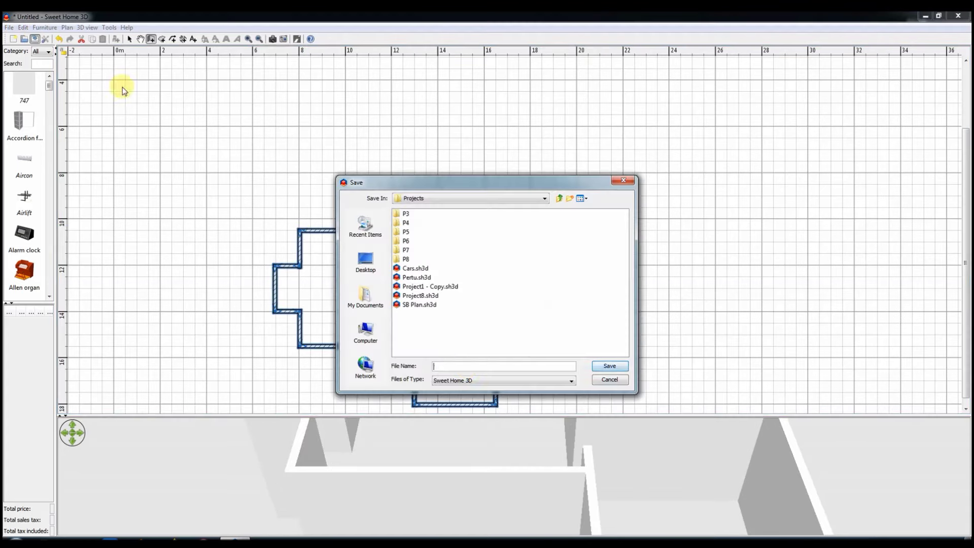
pyautogui.write('Project9')
pyautogui.press('Return')
# Add a vertical wall north of the outline with a short top wall, plus a bottom-right wall.
pyautogui.click(415, 299)
pyautogui.click(414, 160)
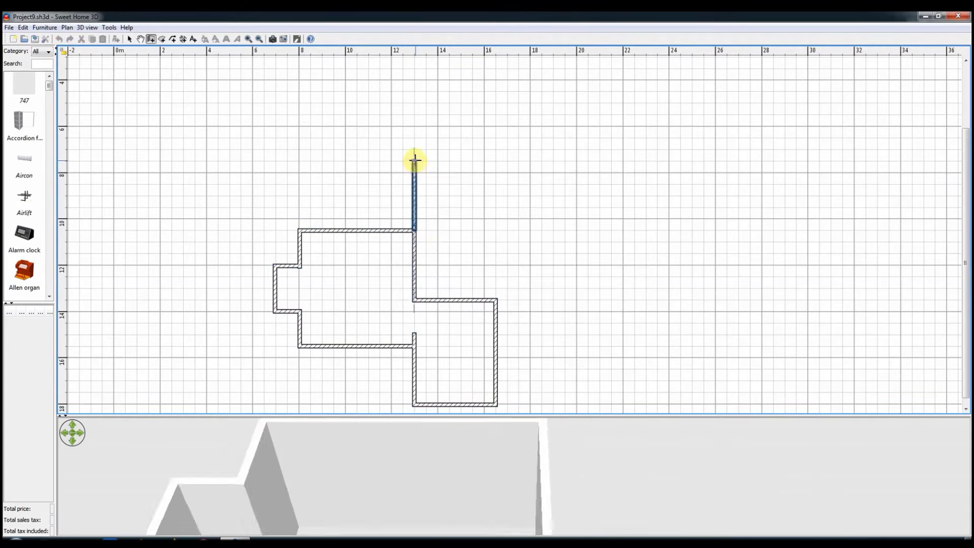
pyautogui.click(576, 221)
pyautogui.doubleClick(608, 220)
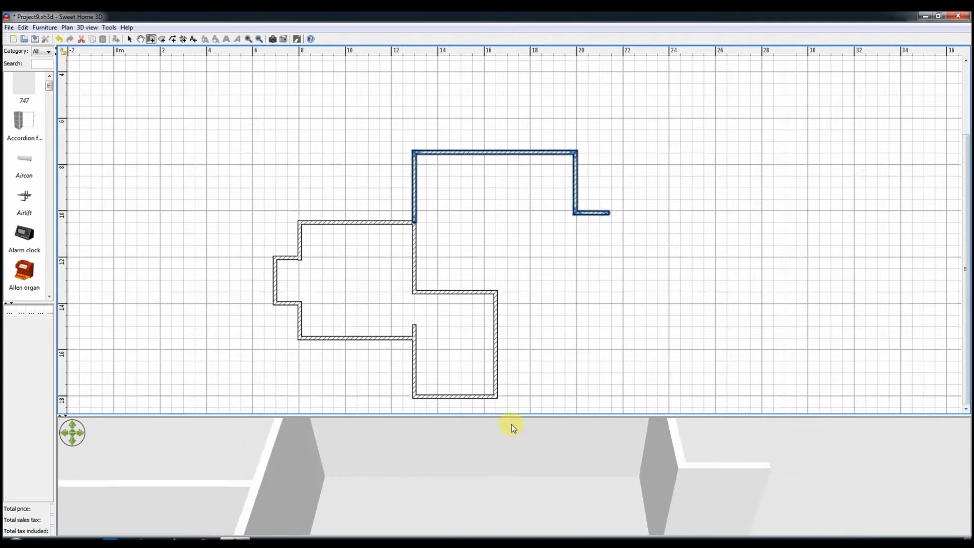
pyautogui.click(496, 394)
pyautogui.scroll(-1, 496, 410)
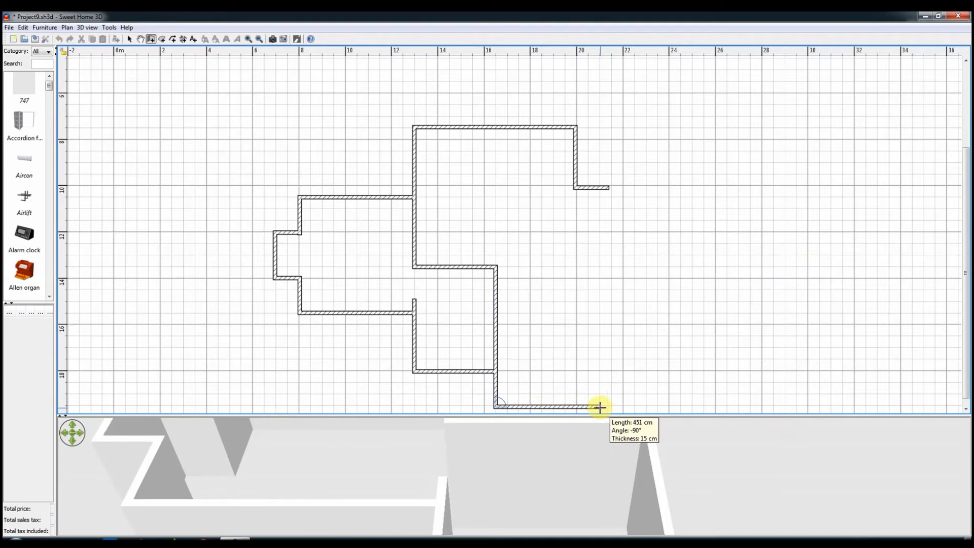
pyautogui.rightClick(500, 297)
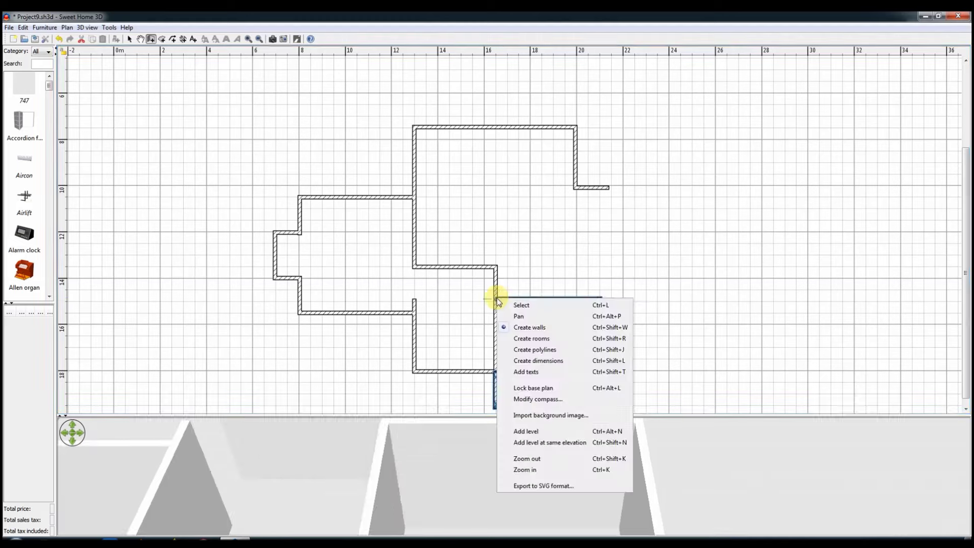
# Add two short wall pieces off the existing room.
pyautogui.click(476, 256)
pyautogui.rightClick(457, 257)
pyautogui.click(583, 285)
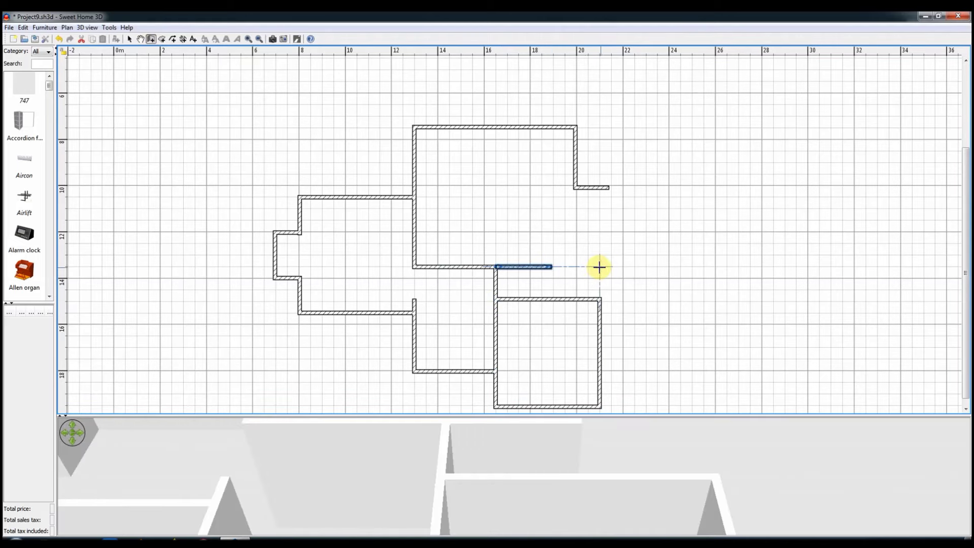
pyautogui.click(600, 266)
pyautogui.rightClick(629, 267)
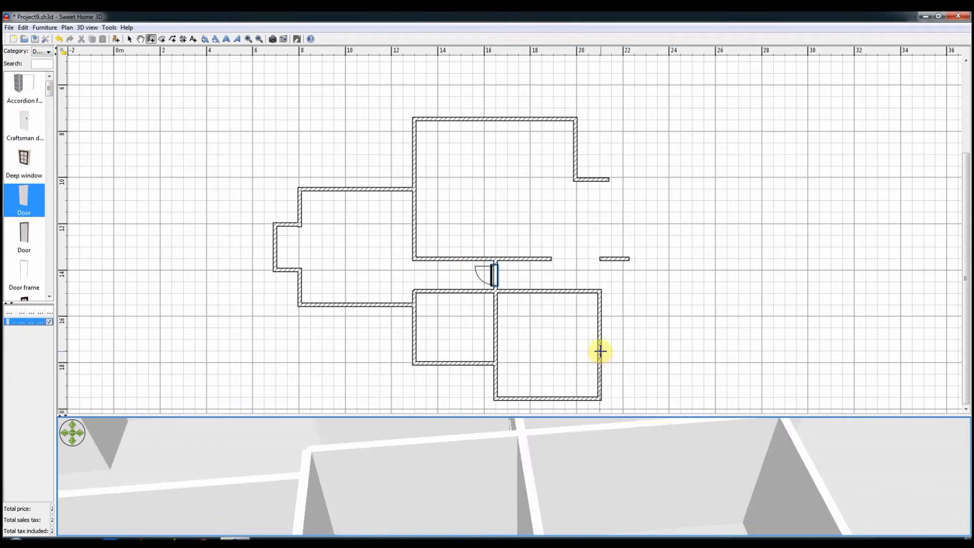
# Draw the walls of the new square room at the lower right.
pyautogui.click(601, 352)
pyautogui.click(629, 350)
pyautogui.click(629, 373)
pyautogui.doubleClick(656, 318)
pyautogui.click(48, 51)
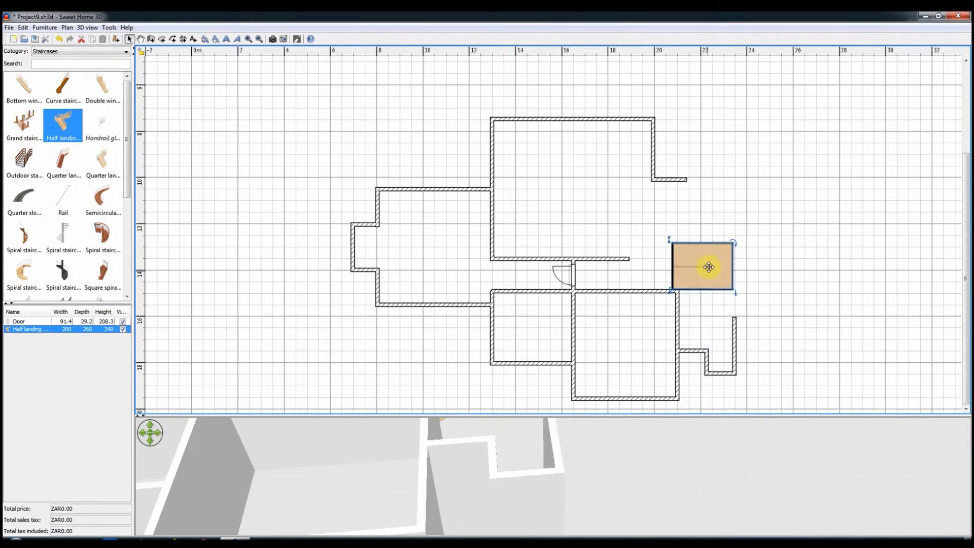
# Place a half-landing staircase beside the new walls.
pyautogui.moveTo(63, 123); pyautogui.dragTo(709, 318)
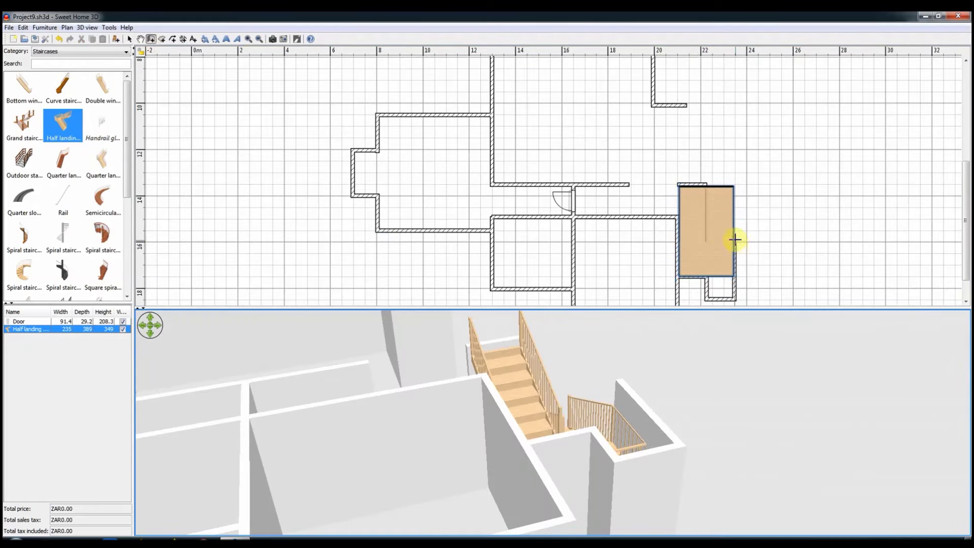
pyautogui.rightClick(776, 247)
pyautogui.click(735, 241)
pyautogui.scroll(-1, 765, 144)
# Draw the stepped wall east of the staircase and start the garage's vertical wall.
pyautogui.click(780, 208)
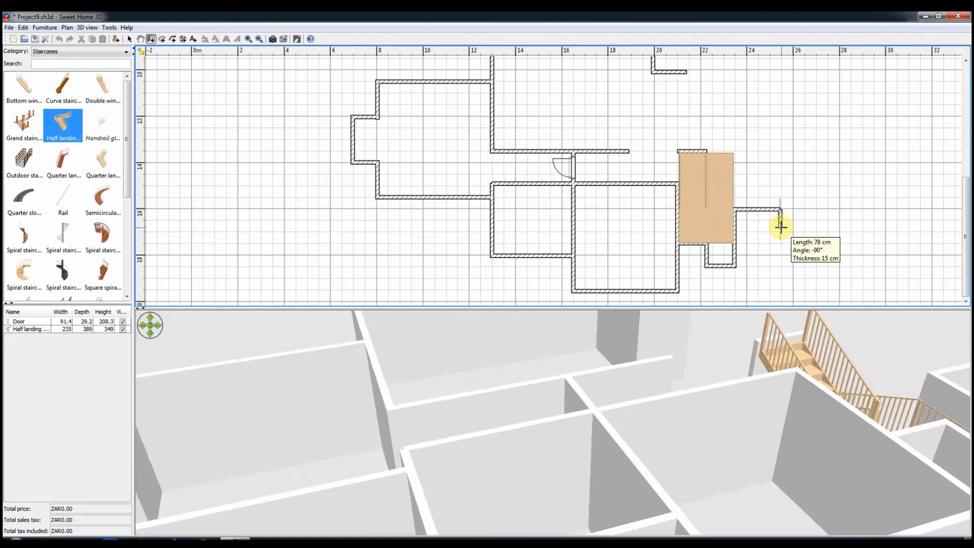
pyautogui.click(780, 227)
pyautogui.click(810, 227)
pyautogui.click(810, 255)
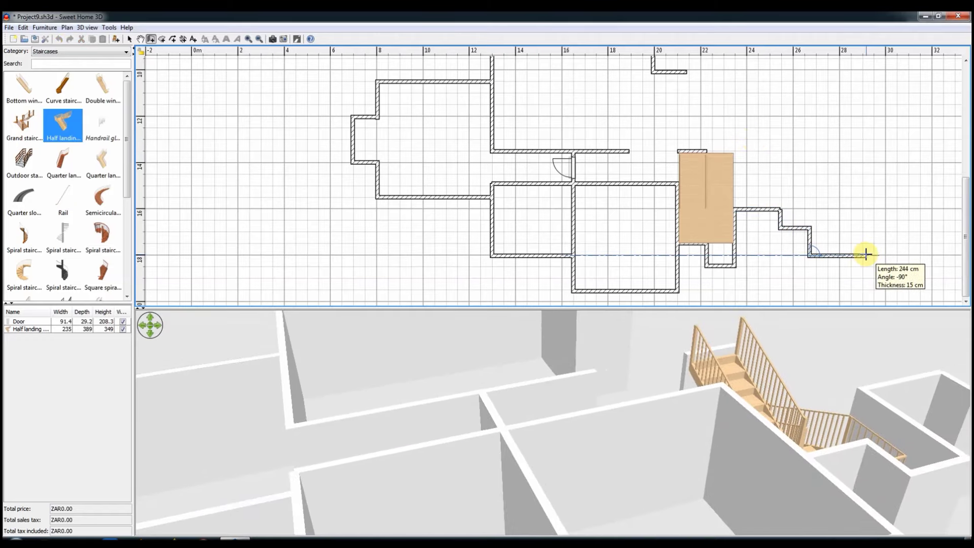
pyautogui.click(866, 255)
pyautogui.click(866, 228)
pyautogui.doubleClick(894, 227)
pyautogui.click(894, 290)
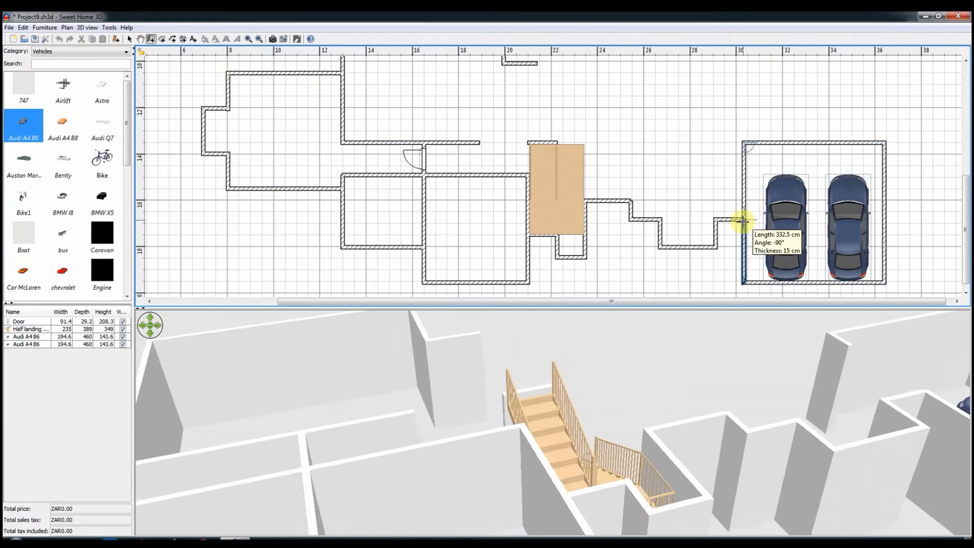
# Finish the garage walls, box-select the garage area, then select the short vertical wall stub.
pyautogui.click(129, 39)
pyautogui.click(58, 39)
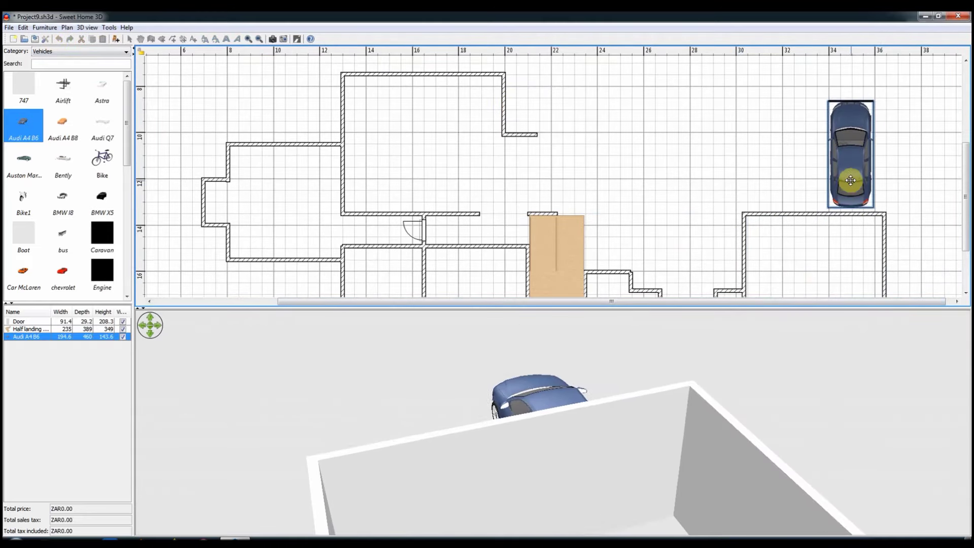
pyautogui.scroll(-3, 742, 212)
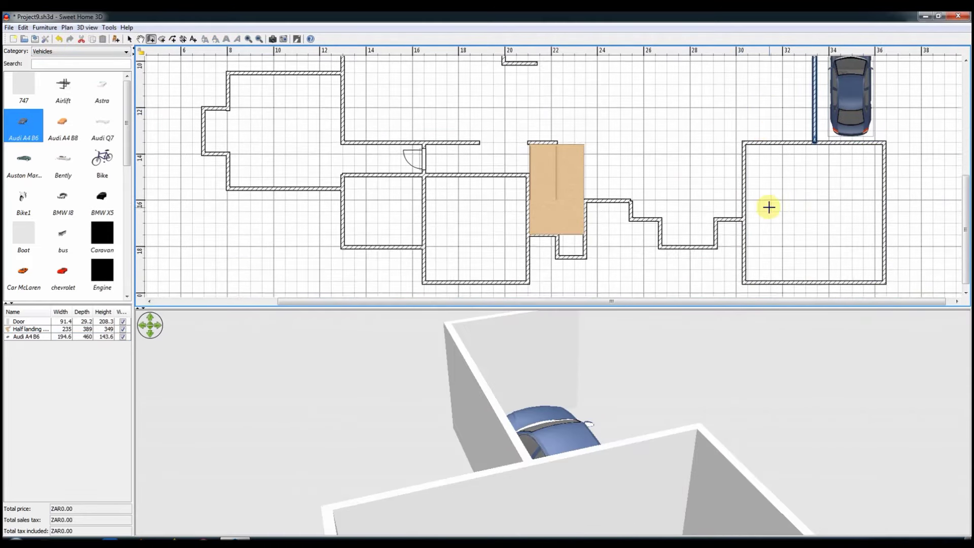
pyautogui.moveTo(899, 56); pyautogui.dragTo(745, 290)
pyautogui.scroll(3, 848, 113)
pyautogui.scroll(-3, 802, 298)
pyautogui.scroll(3, 870, 59)
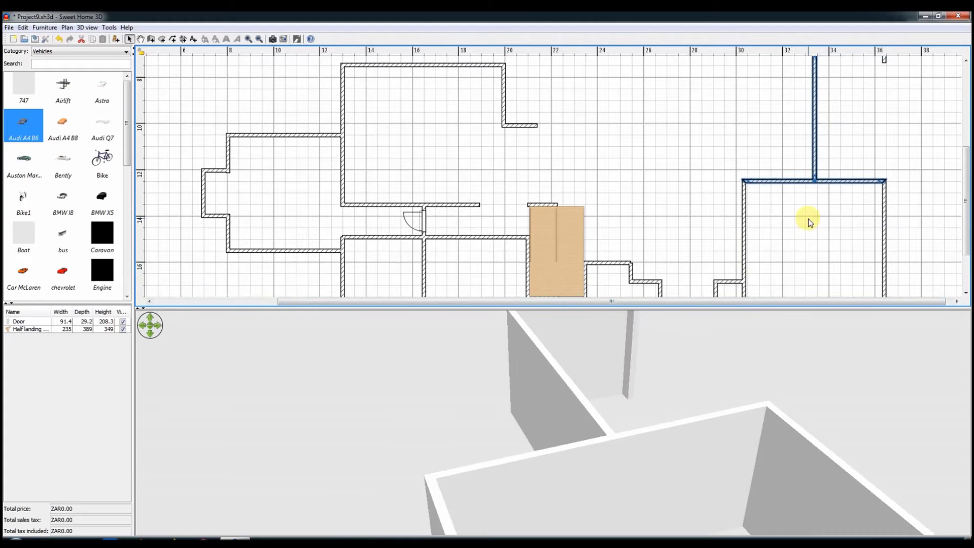
pyautogui.scroll(3, 808, 218)
pyautogui.scroll(-3, 911, 174)
pyautogui.scroll(3, 892, 205)
pyautogui.click(889, 207)
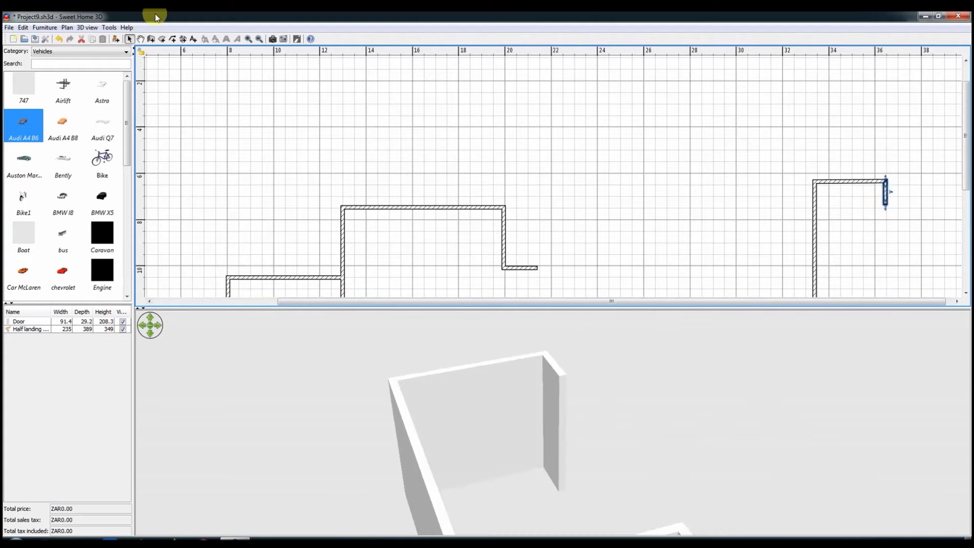
# Draw a wall run from the stub end across the top, with a short vertical jog.
pyautogui.click(151, 41)
pyautogui.scroll(-3, 628, 200)
pyautogui.doubleClick(535, 196)
pyautogui.press('Escape')
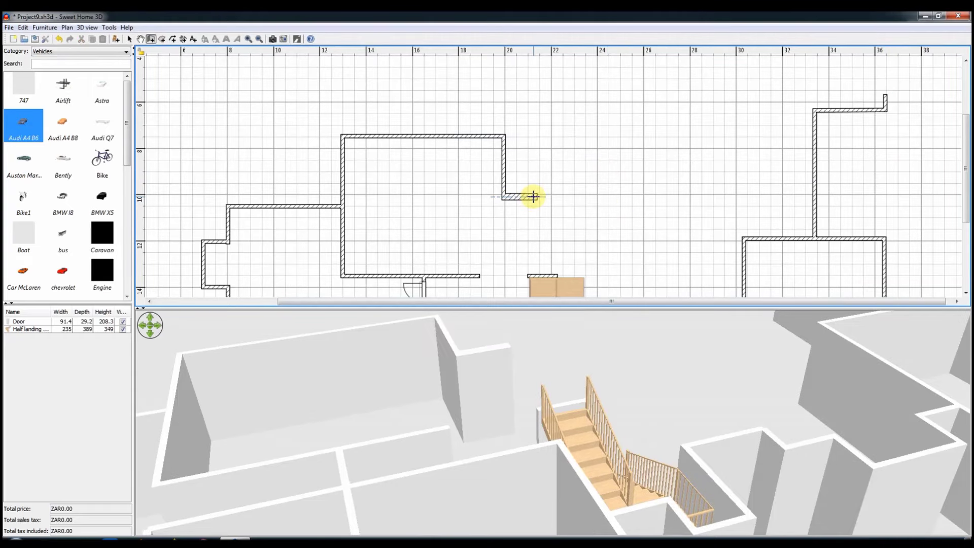
pyautogui.click(538, 196)
pyautogui.scroll(-3, 583, 195)
pyautogui.click(690, 126)
pyautogui.scroll(2, 687, 119)
pyautogui.click(665, 115)
pyautogui.scroll(2, 670, 126)
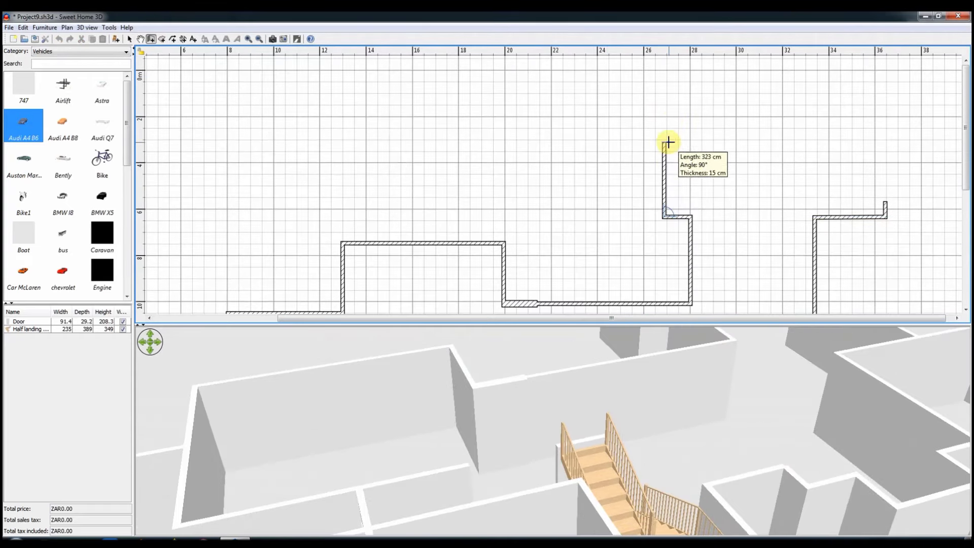
pyautogui.click(665, 101)
pyautogui.scroll(-2, 733, 107)
pyautogui.scroll(2, 735, 104)
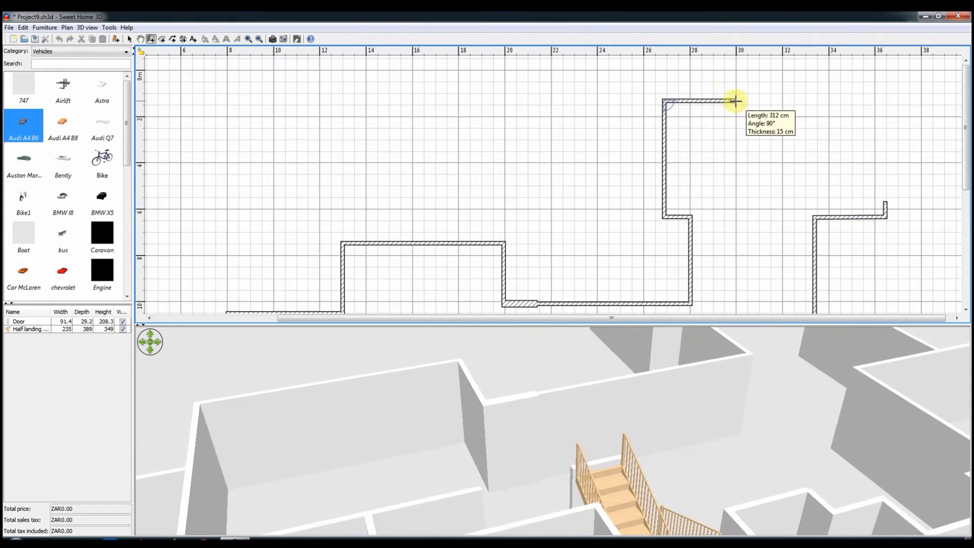
pyautogui.click(804, 96)
pyautogui.click(805, 100)
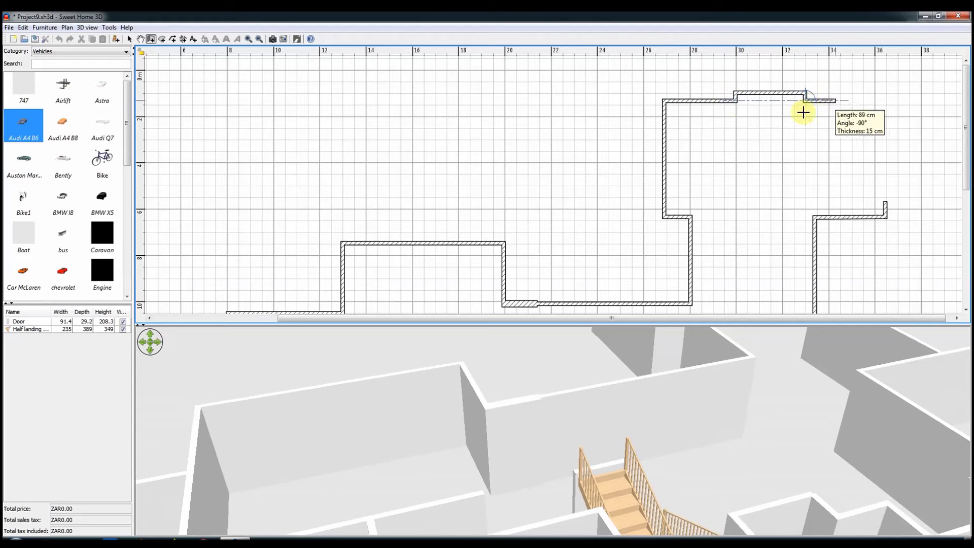
pyautogui.doubleClick(797, 219)
# Reposition a wall, then draw a small rectangular room at the upper right.
pyautogui.click(129, 39)
pyautogui.scroll(-4, 863, 253)
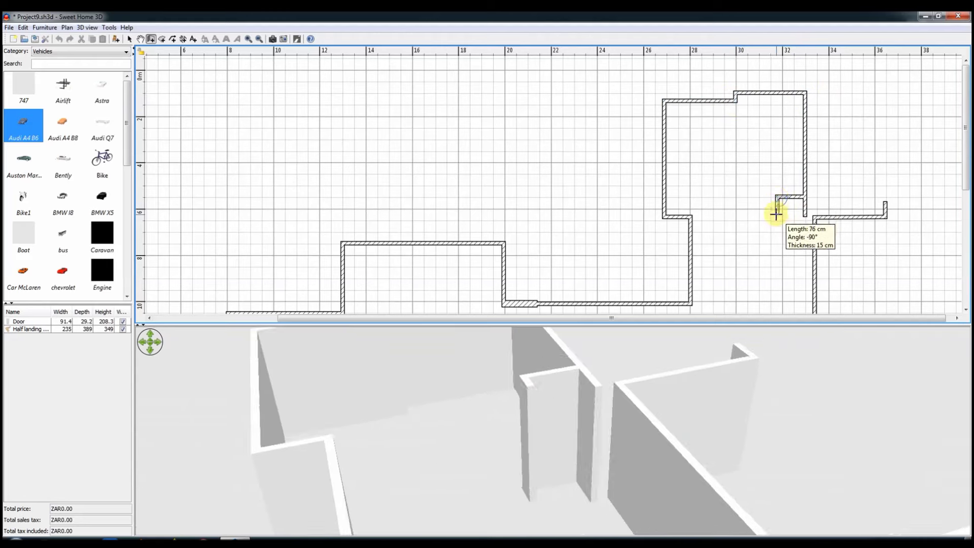
pyautogui.scroll(-1, 914, 299)
pyautogui.moveTo(806, 325); pyautogui.dragTo(805, 394)
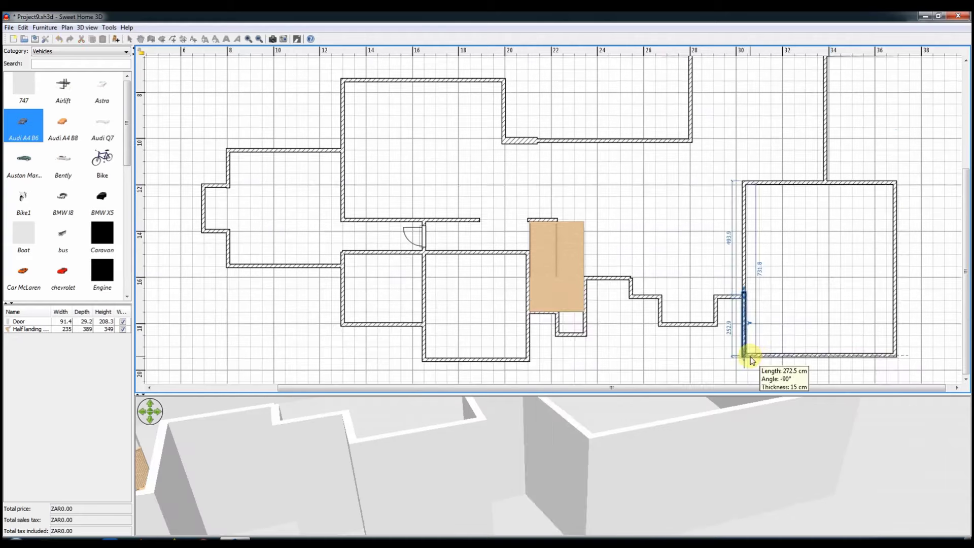
pyautogui.scroll(5, 753, 351)
pyautogui.click(151, 39)
pyautogui.click(807, 105)
pyautogui.click(875, 106)
pyautogui.click(874, 174)
pyautogui.click(805, 174)
pyautogui.doubleClick(914, 216)
# Shift the right room's top and bottom walls rightward to square it off.
pyautogui.scroll(-4, 637, 296)
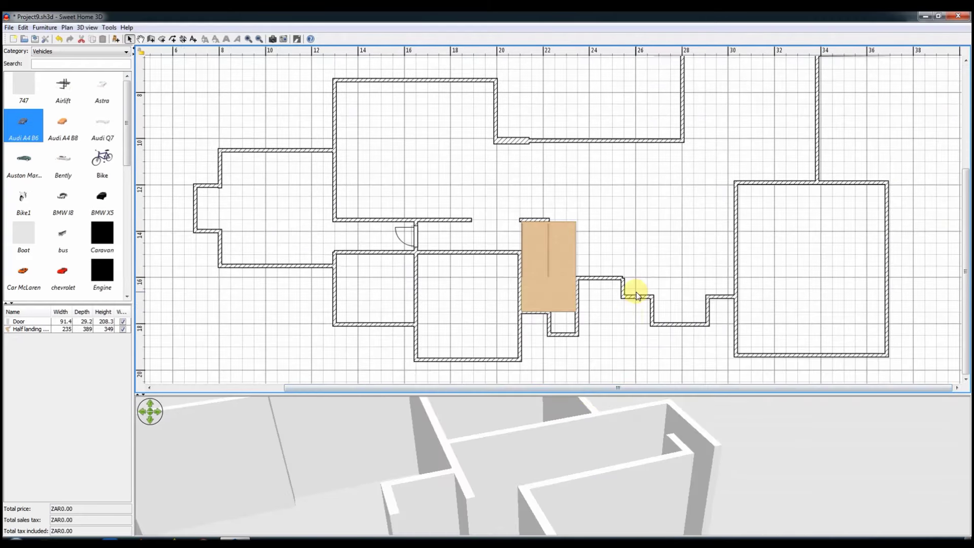
pyautogui.moveTo(625, 394); pyautogui.dragTo(678, 298)
pyautogui.scroll(-2, 702, 229)
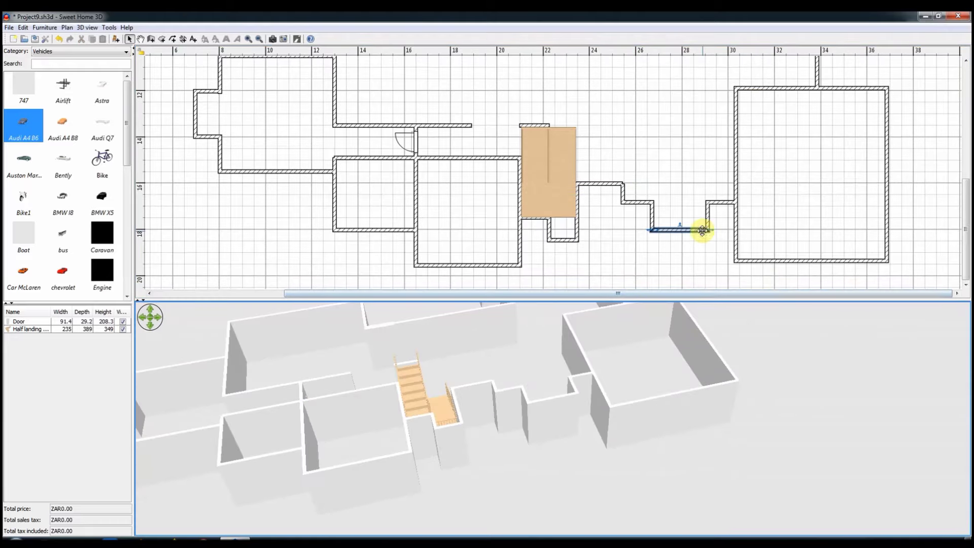
pyautogui.scroll(3, 787, 202)
pyautogui.moveTo(817, 178); pyautogui.dragTo(848, 184)
pyautogui.scroll(2, 853, 189)
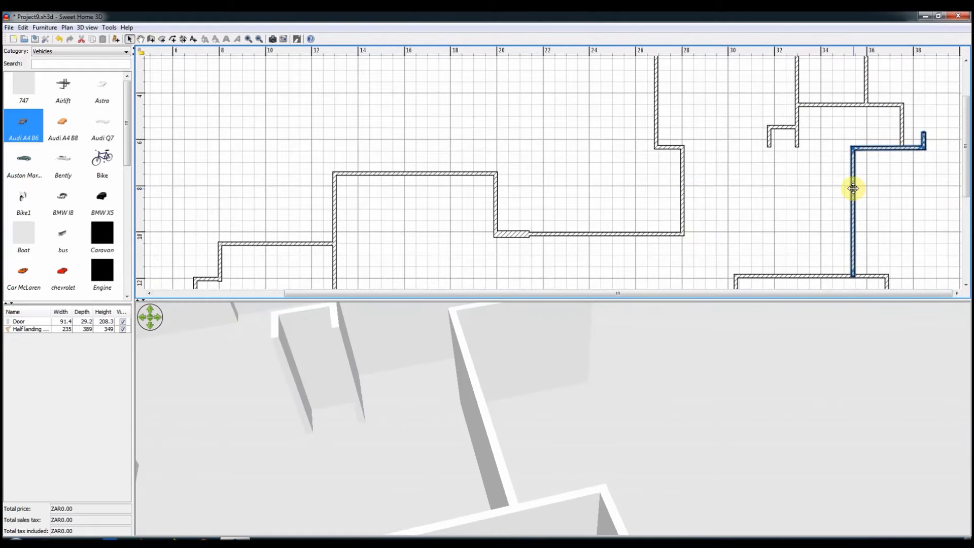
pyautogui.moveTo(659, 299)
pyautogui.mouseDown()
pyautogui.moveTo(660, 374)
pyautogui.moveTo(643, 395)
pyautogui.mouseUp()
pyautogui.scroll(-2, 645, 355)
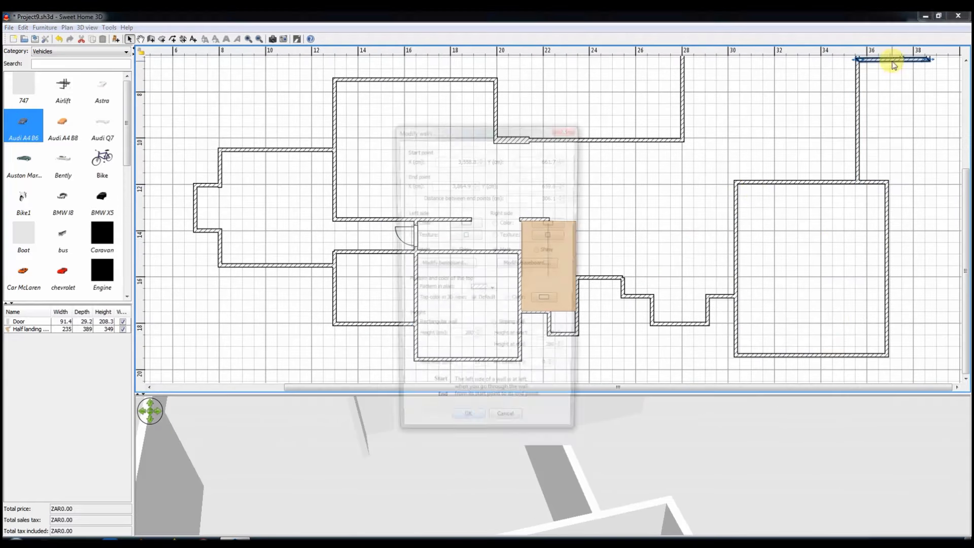
pyautogui.click(759, 182)
pyautogui.moveTo(759, 182); pyautogui.dragTo(835, 184)
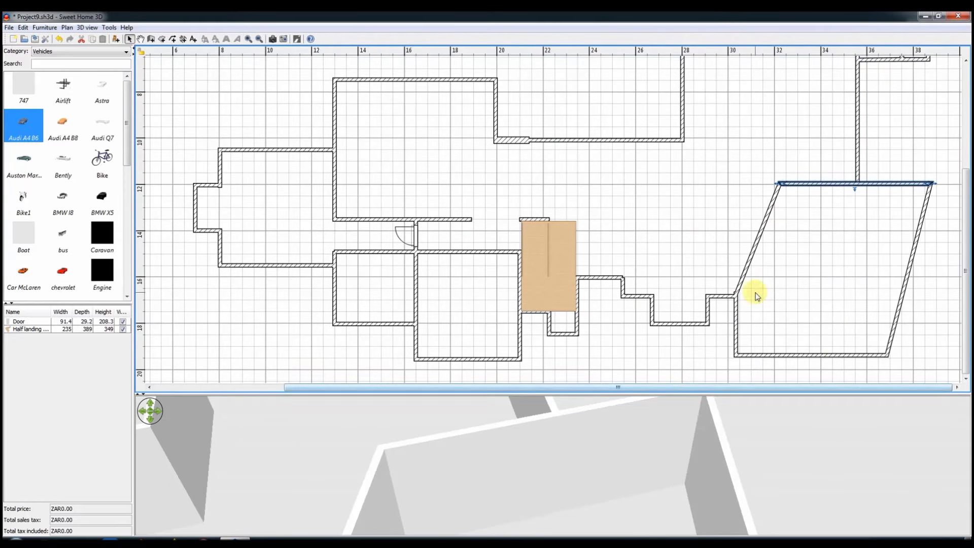
pyautogui.moveTo(771, 356); pyautogui.dragTo(813, 361)
# Move the lower stepped wall right, straighten its diagonal into a vertical wall, and save.
pyautogui.hotkey('ctrl', 'shift', 'w')
pyautogui.click(728, 232)
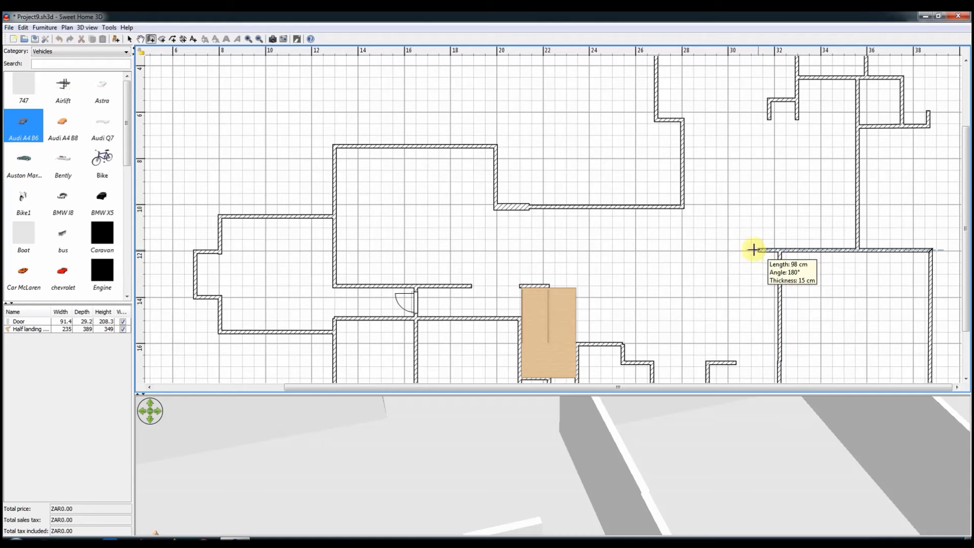
pyautogui.press('Escape')
pyautogui.scroll(-3, 698, 251)
pyautogui.scroll(3, 680, 200)
pyautogui.scroll(-3, 680, 200)
pyautogui.click(702, 323)
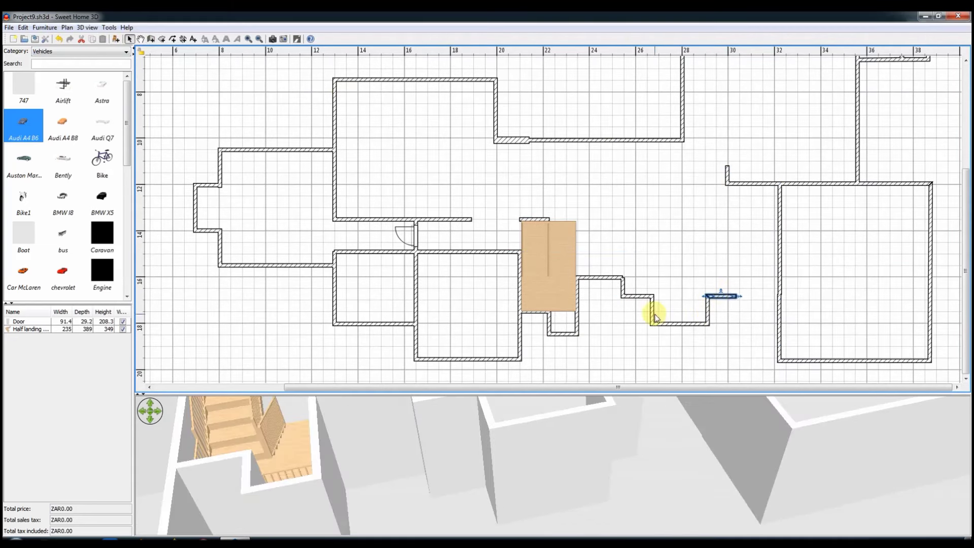
pyautogui.moveTo(649, 322)
pyautogui.mouseDown()
pyautogui.moveTo(758, 295)
pyautogui.moveTo(717, 322)
pyautogui.mouseUp()
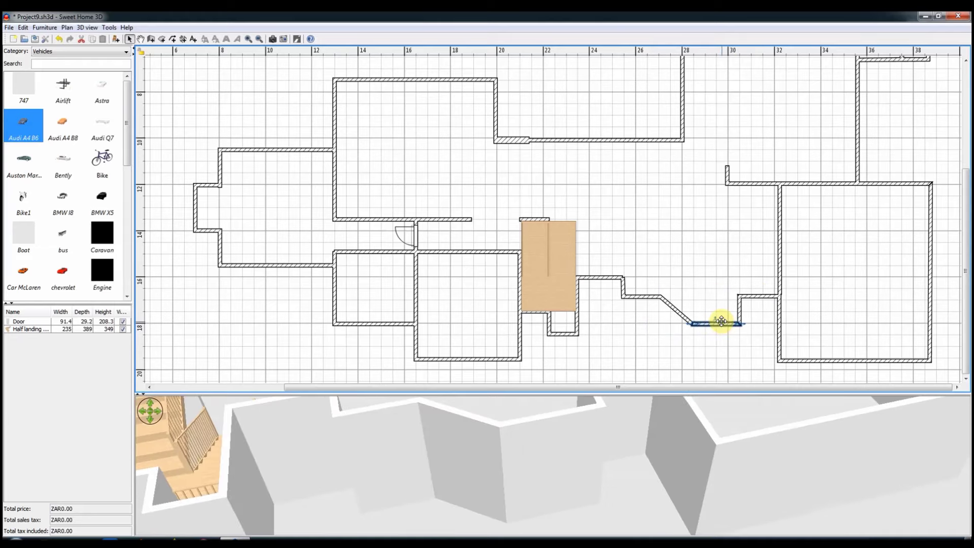
pyautogui.moveTo(646, 289); pyautogui.dragTo(663, 321)
pyautogui.hotkey('ctrl', 's')
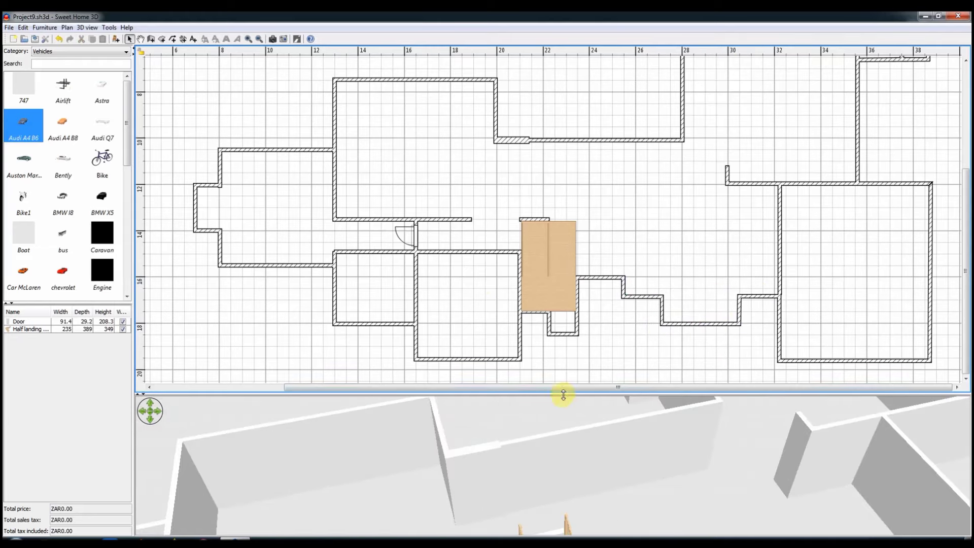
# Finish the small U-shaped wall north of the house and copy all plan items.
pyautogui.scroll(5, 393, 217)
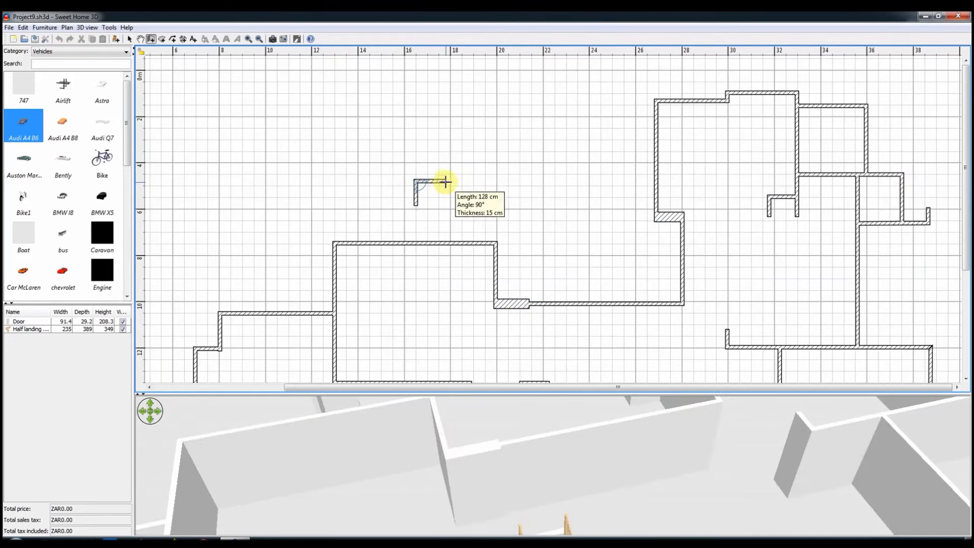
pyautogui.click(445, 182)
pyautogui.doubleClick(446, 208)
pyautogui.scroll(-5, 558, 289)
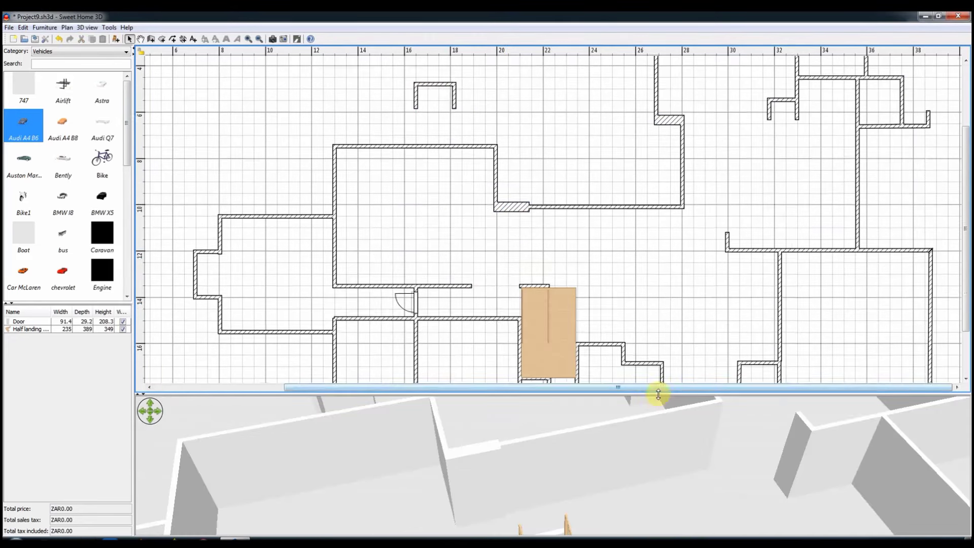
pyautogui.moveTo(587, 391); pyautogui.dragTo(561, 413)
pyautogui.hotkey('ctrl', 'a')
pyautogui.hotkey('ctrl', 'c')
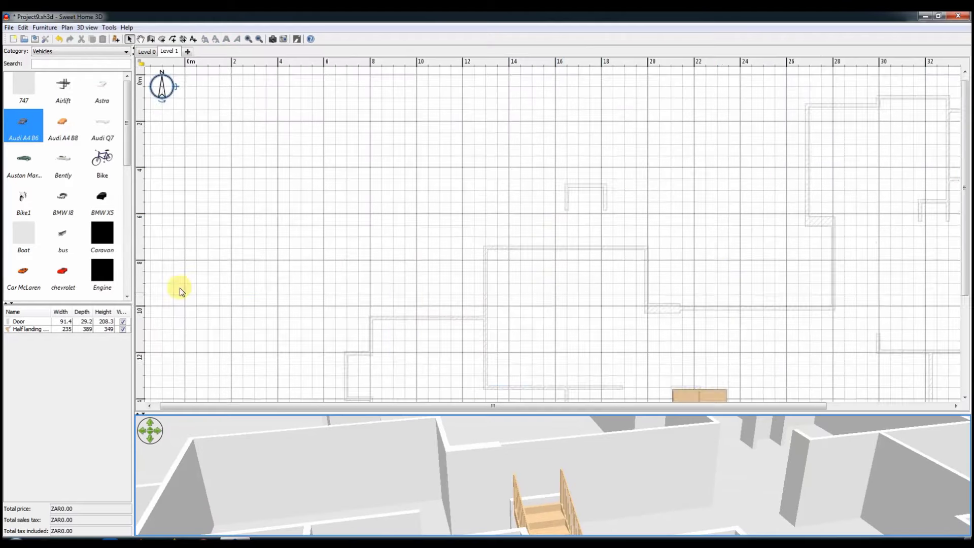
# Paste the copied items onto the new level and cut the staircase.
pyautogui.hotkey('ctrl', 'v')
pyautogui.click(562, 320)
pyautogui.hotkey('ctrl', 'x')
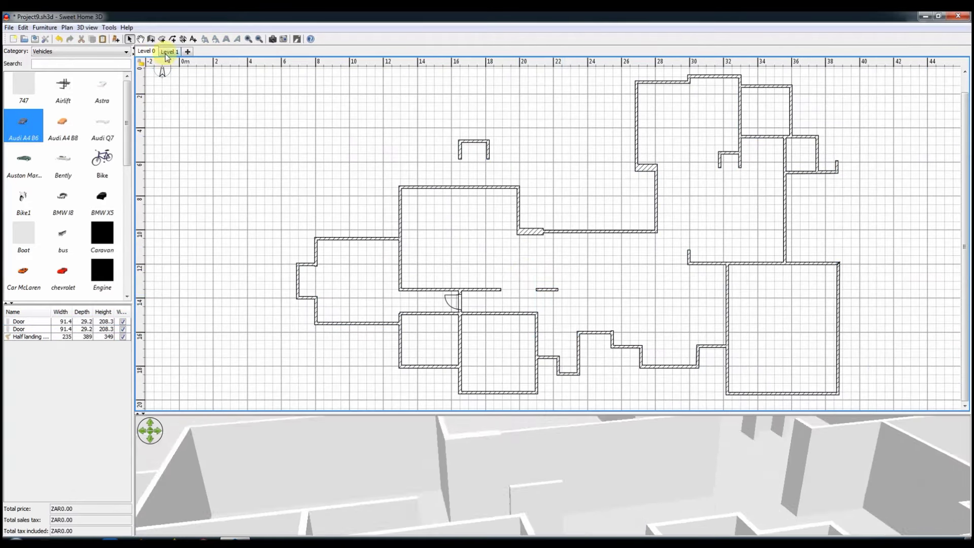
# Select all walls and confirm a new wall height in Modify walls.
pyautogui.hotkey('ctrl', 'a')
pyautogui.rightClick(529, 252)
pyautogui.hotkey('ctrl', 'shift', 'e')
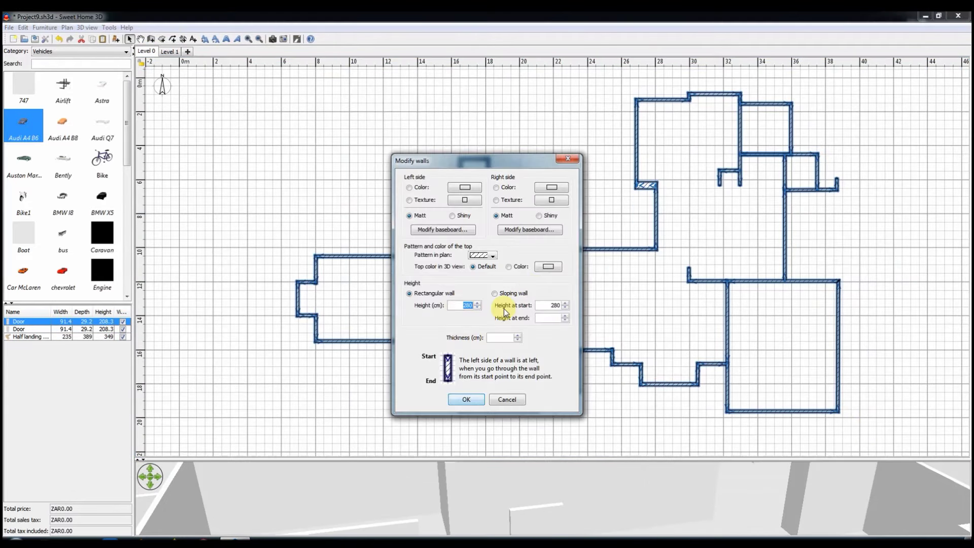
pyautogui.press('Return')
# Review the Level 0 and Level 1 settings, then orbit the 3D view around the house.
pyautogui.rightClick(163, 52)
pyautogui.click(203, 107)
pyautogui.click(461, 365)
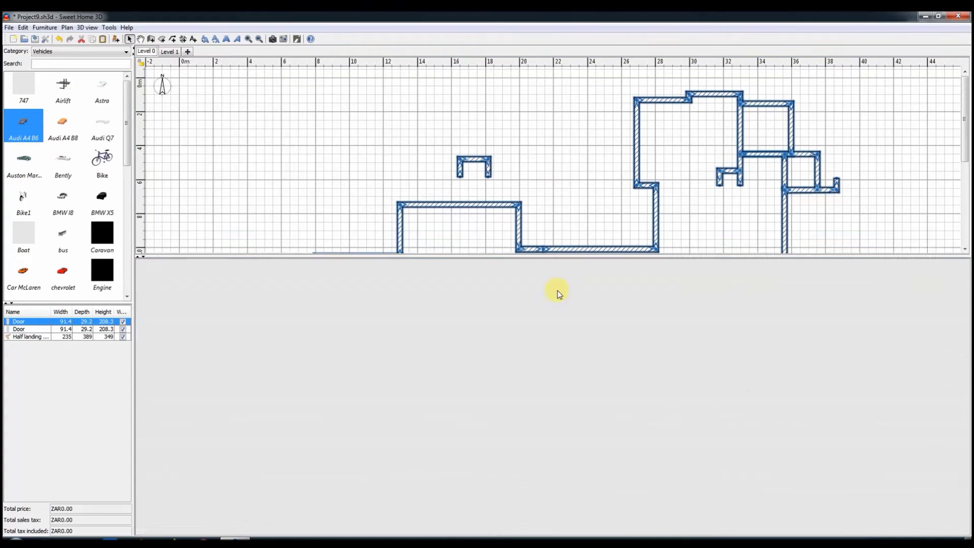
pyautogui.click(146, 51)
pyautogui.doubleClick(168, 51)
pyautogui.click(463, 364)
pyautogui.moveTo(482, 479)
pyautogui.mouseDown()
pyautogui.moveTo(635, 376)
pyautogui.moveTo(456, 406)
pyautogui.moveTo(614, 420)
pyautogui.mouseUp()
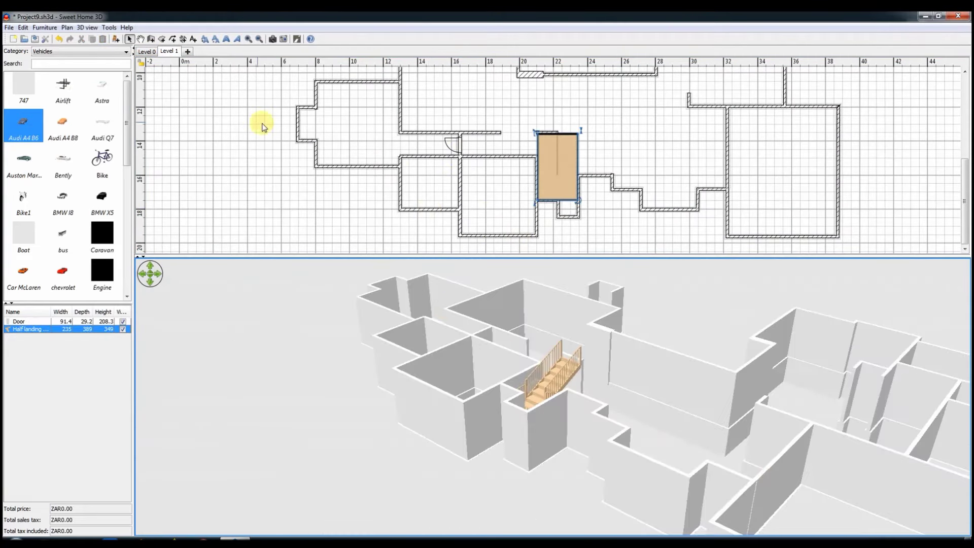
# Return to Level 0 and open Modify walls for all ground-floor walls.
pyautogui.click(146, 51)
pyautogui.hotkey('ctrl', 'a')
pyautogui.hotkey('ctrl', 'shift', 'e')
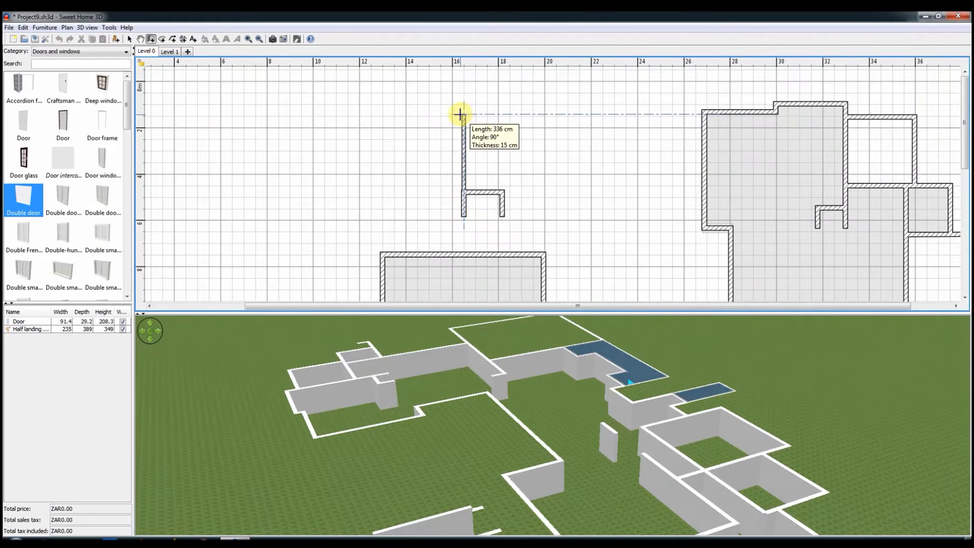
# Close the wall rectangle above the U-shaped wall, creating its 28.7 m² room.
pyautogui.click(463, 105)
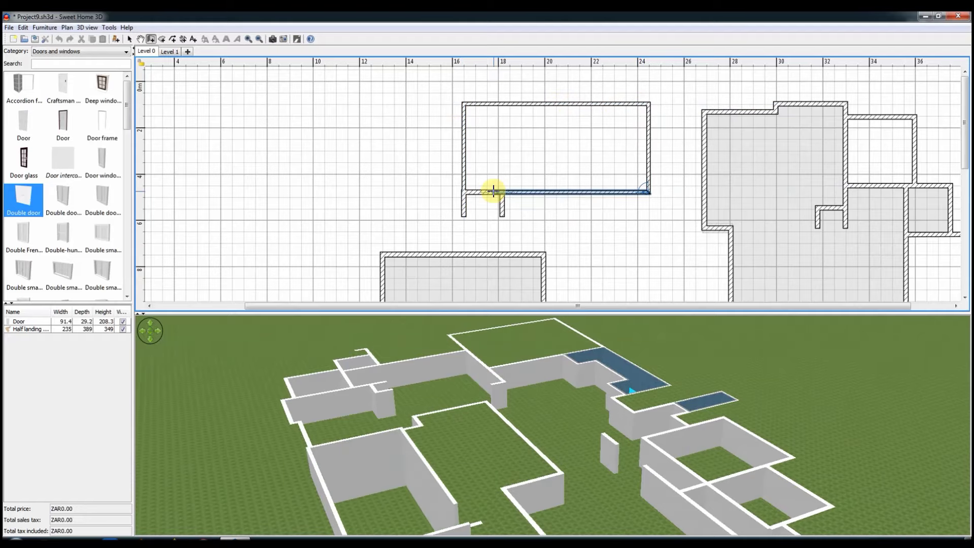
pyautogui.doubleClick(493, 191)
pyautogui.rightClick(517, 168)
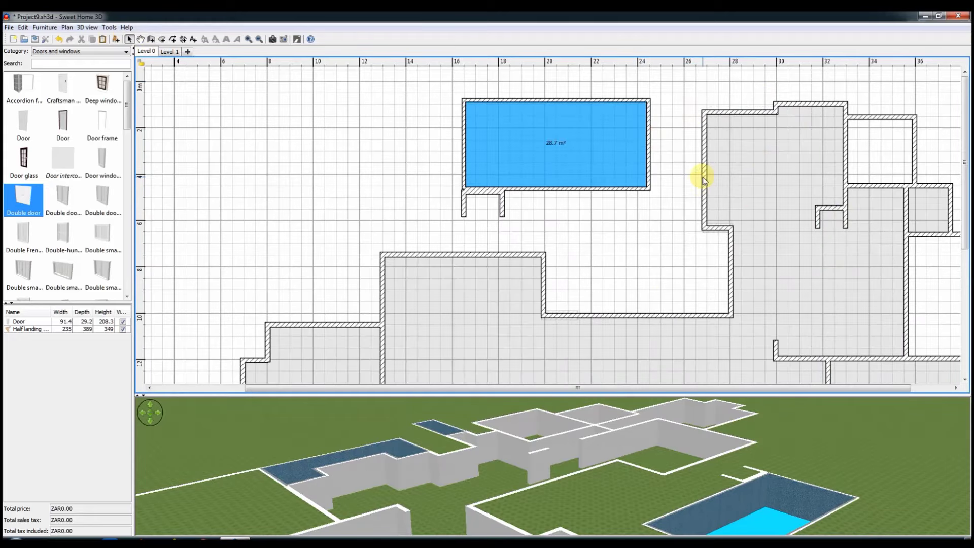
# Move the upper-right walls upward and straighten the short angled wall.
pyautogui.doubleClick(704, 180)
pyautogui.press('Return')
pyautogui.scroll(-2, 800, 246)
pyautogui.click(736, 116)
pyautogui.moveTo(737, 116); pyautogui.dragTo(759, 88)
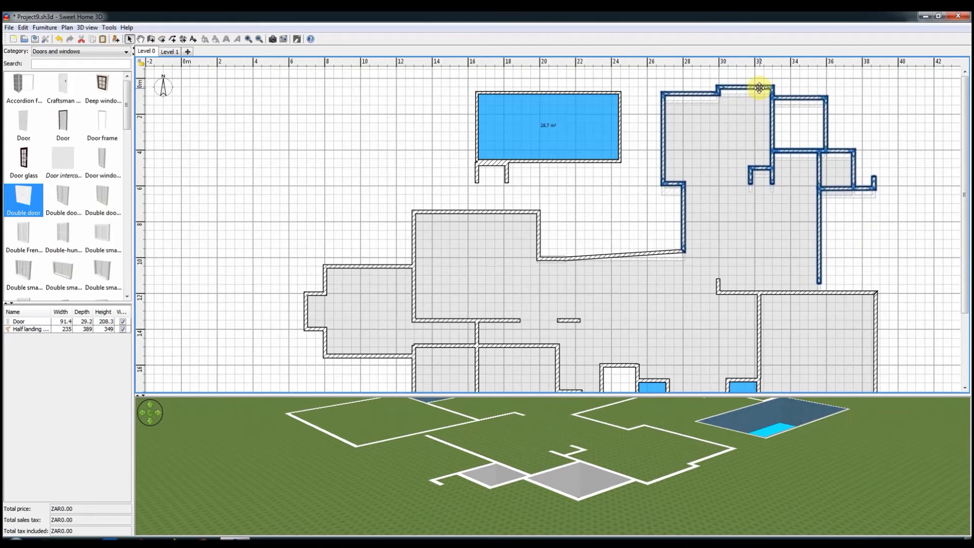
pyautogui.click(761, 91)
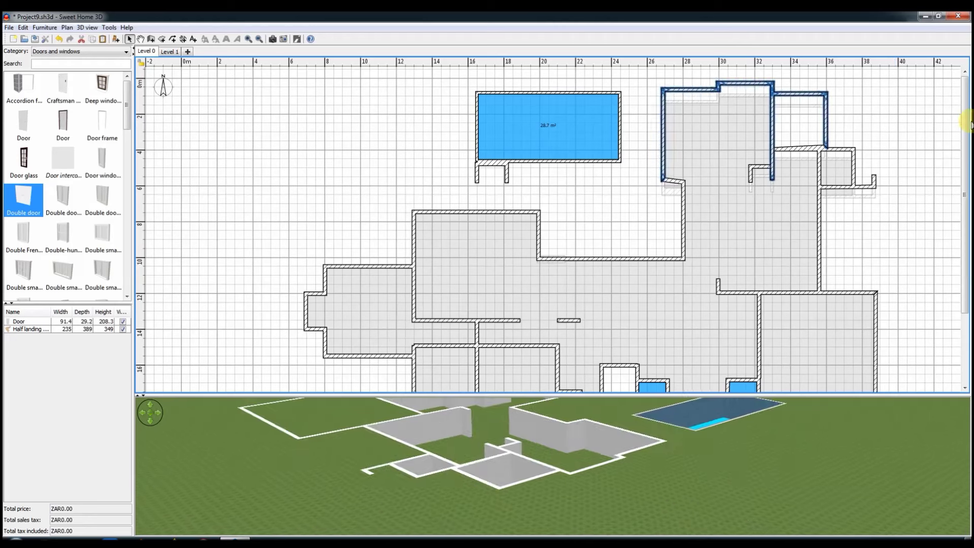
pyautogui.moveTo(665, 173); pyautogui.dragTo(675, 181)
# On Level 1, undo the last three wall edits and start a new wall at the corner.
pyautogui.click(169, 51)
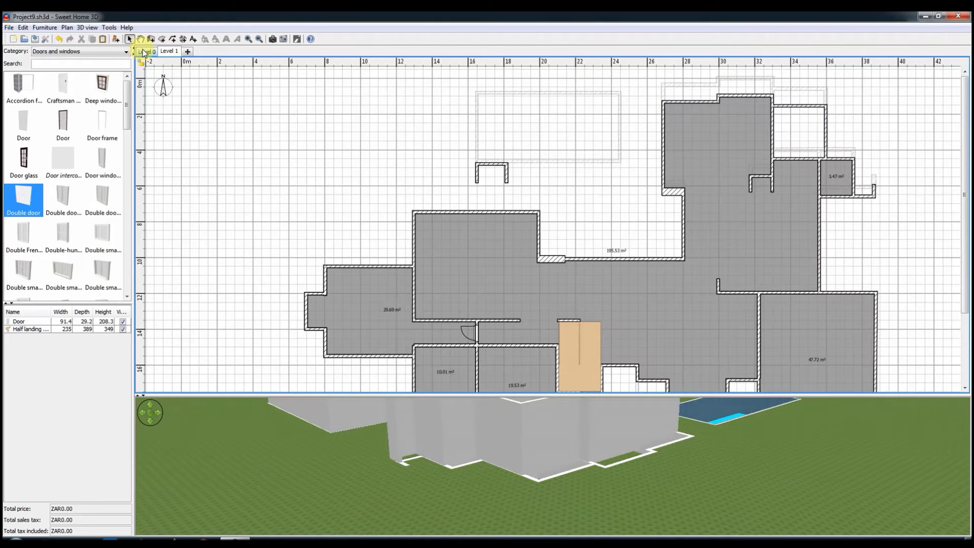
pyautogui.click(772, 98)
pyautogui.hotkey('ctrl', 'z')
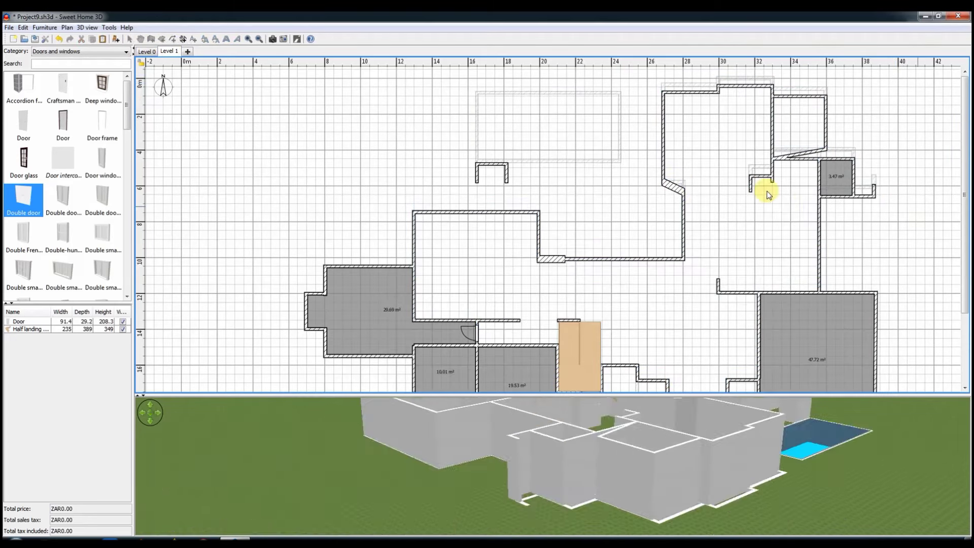
pyautogui.hotkey('ctrl', 'z')
pyautogui.hotkey('ctrl', 'z')
pyautogui.hotkey('ctrl', 'z')
pyautogui.hotkey('ctrl', 'z')
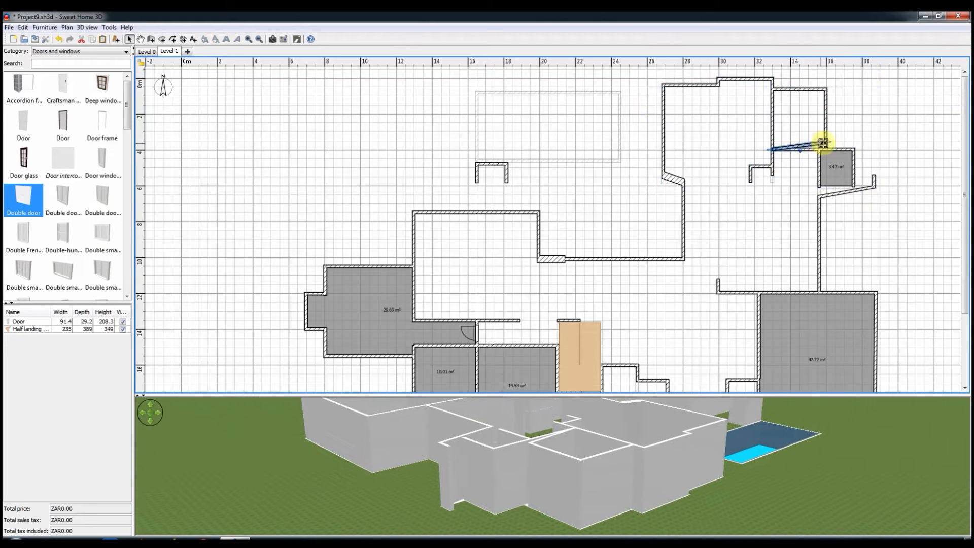
pyautogui.hotkey('ctrl', 'z')
pyautogui.hotkey('ctrl', 'z')
pyautogui.hotkey('ctrl', 'z')
pyautogui.hotkey('ctrl', 'shift', 'w')
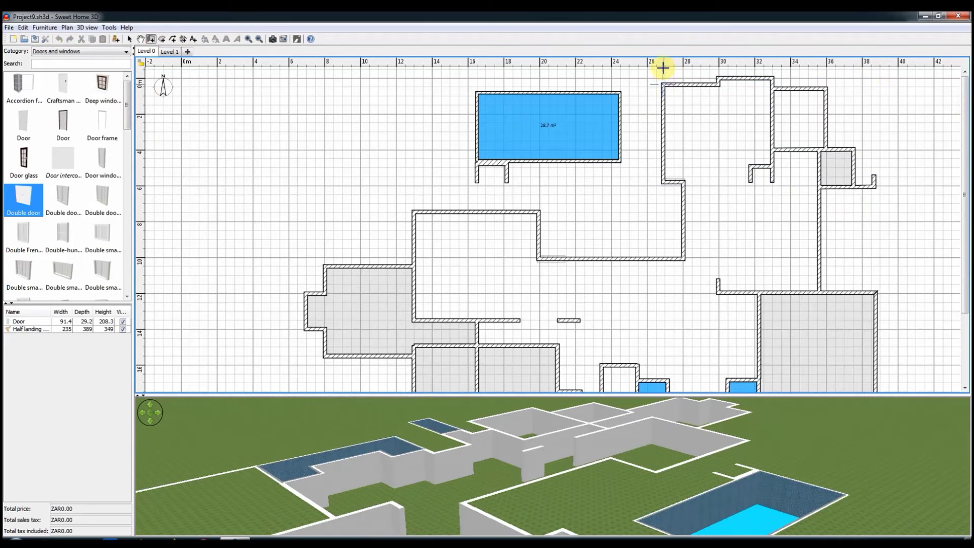
pyautogui.click(664, 84)
# Create a small pool room and give its floor a blue colour.
pyautogui.doubleClick(717, 130)
pyautogui.click(161, 39)
pyautogui.doubleClick(690, 102)
pyautogui.click(129, 39)
pyautogui.doubleClick(690, 101)
pyautogui.click(261, 344)
pyautogui.click(303, 354)
pyautogui.click(340, 369)
# On Level 1, give a room a wooden floor texture.
pyautogui.click(461, 341)
pyautogui.moveTo(553, 394); pyautogui.dragTo(553, 207)
pyautogui.click(169, 51)
pyautogui.moveTo(707, 304); pyautogui.dragTo(470, 410)
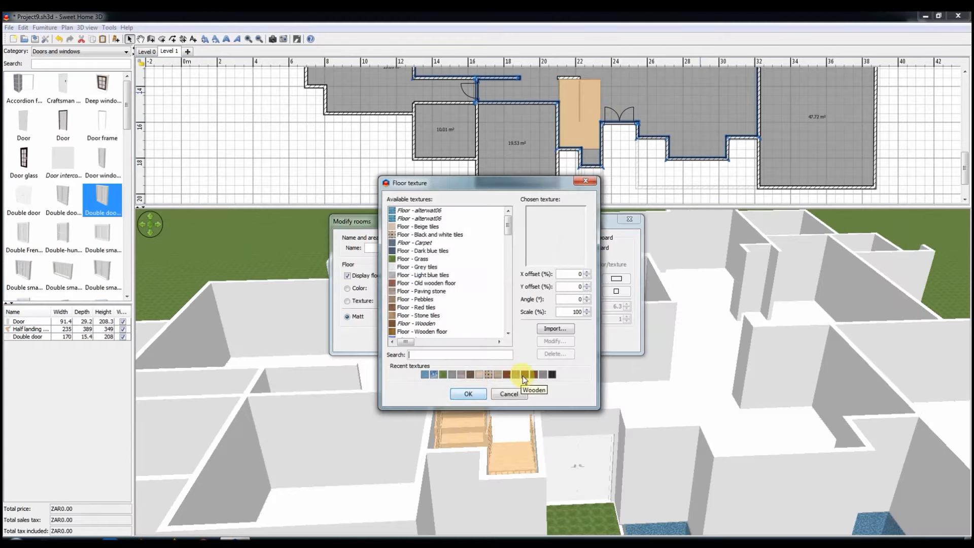
pyautogui.click(524, 380)
pyautogui.click(468, 393)
pyautogui.moveTo(571, 514); pyautogui.dragTo(643, 450)
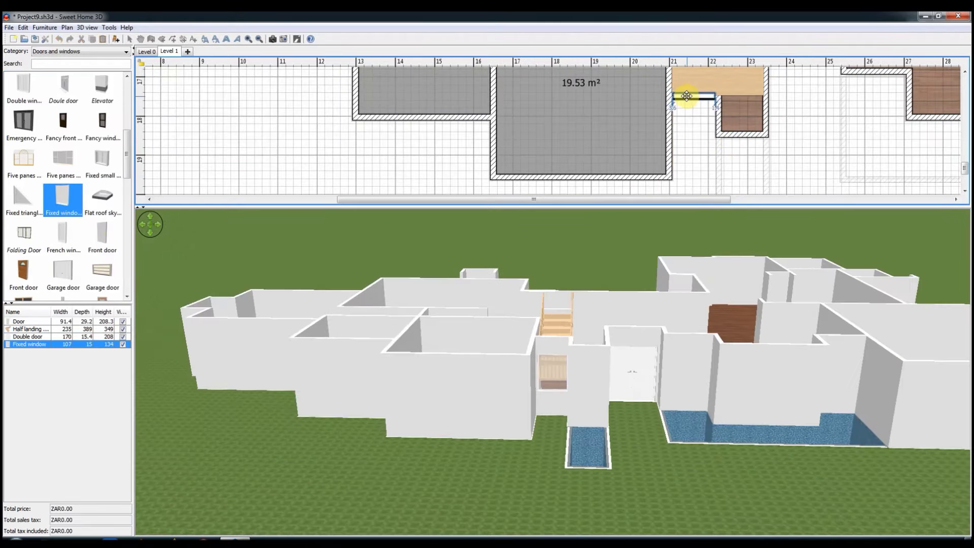
# Set a window's height to 260 cm and save the house.
pyautogui.doubleClick(700, 96)
pyautogui.write('260')
pyautogui.press('Return')
pyautogui.hotkey('ctrl', 's')
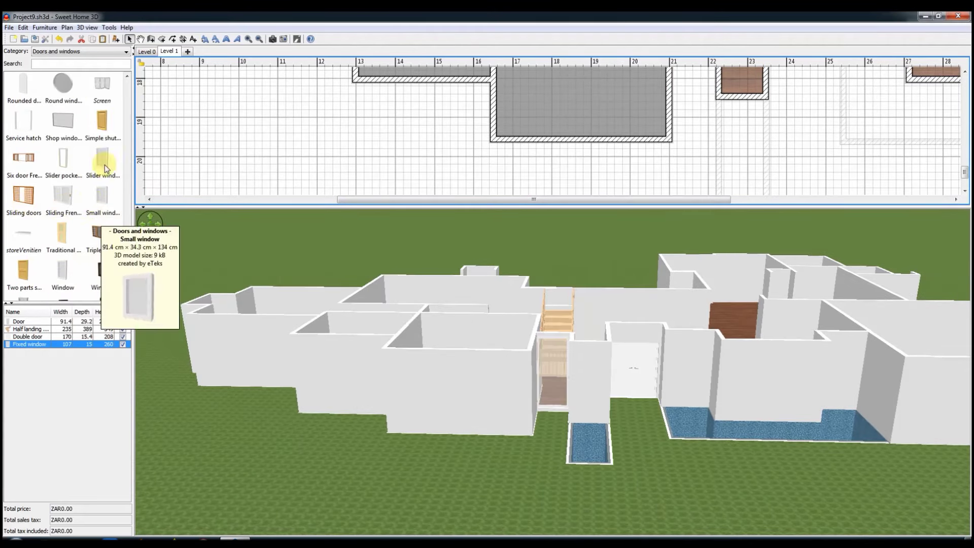
# Place a slider window into a wall.
pyautogui.moveTo(105, 169); pyautogui.dragTo(576, 139)
pyautogui.doubleClick(576, 139)
pyautogui.press('Return')
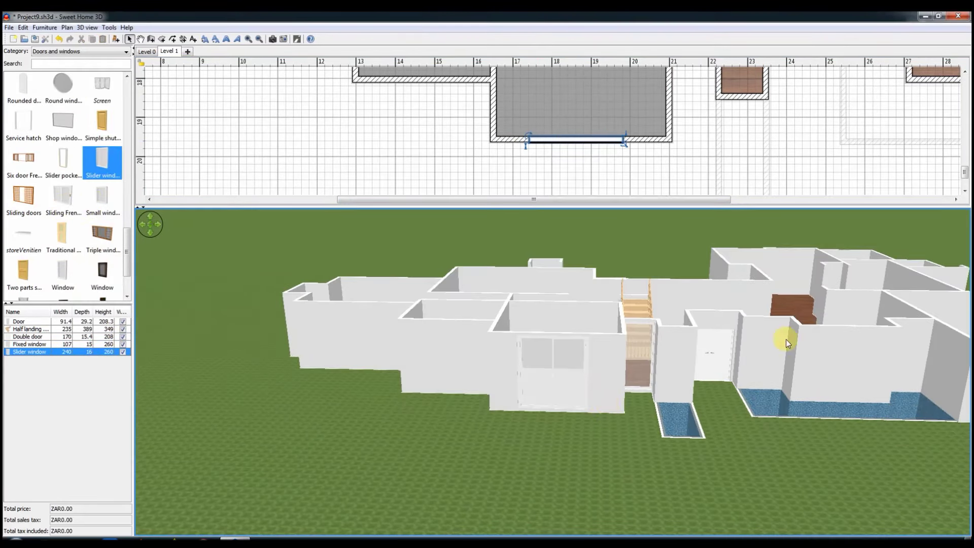
pyautogui.moveTo(668, 409); pyautogui.dragTo(656, 428)
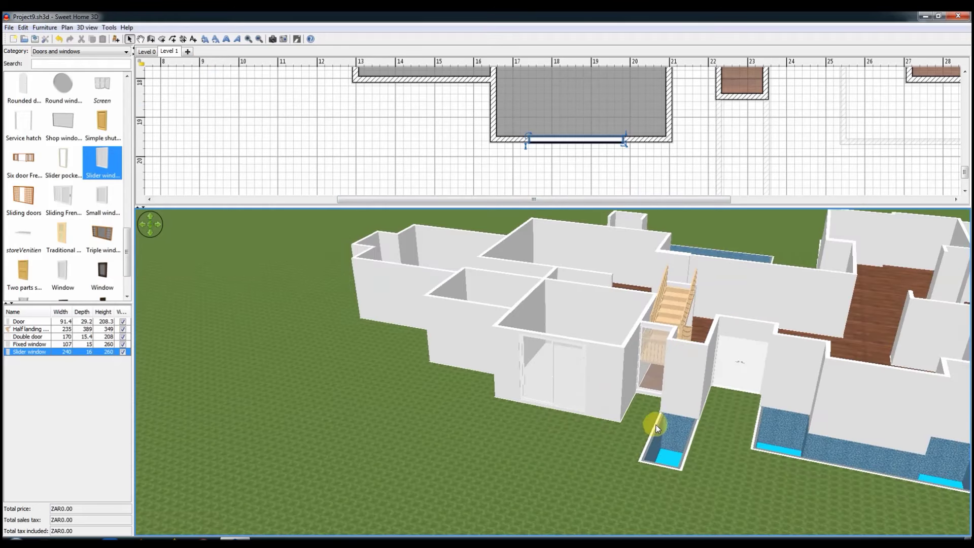
pyautogui.scroll(5, 494, 118)
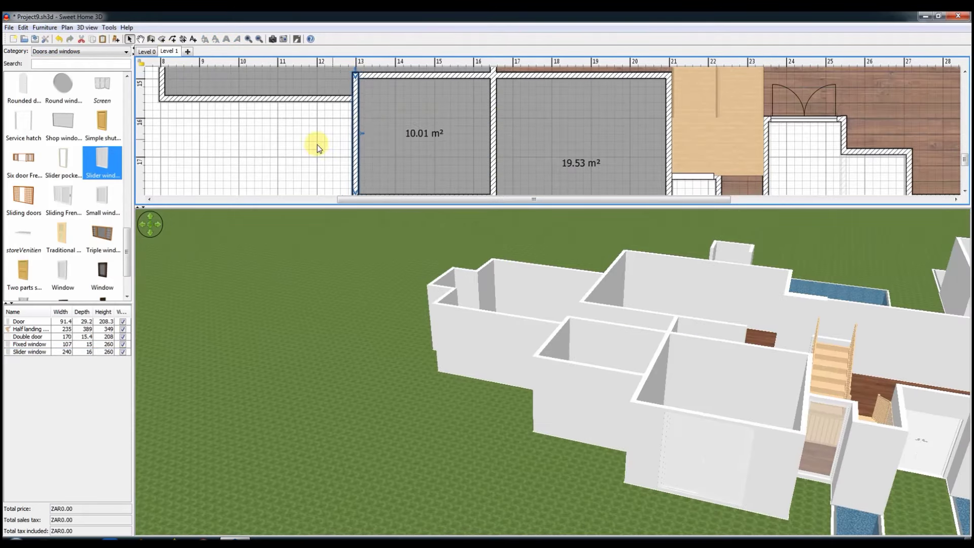
# Add a fixed window and a 200 cm-wide slider window on the left wall.
pyautogui.moveTo(63, 198); pyautogui.dragTo(348, 187)
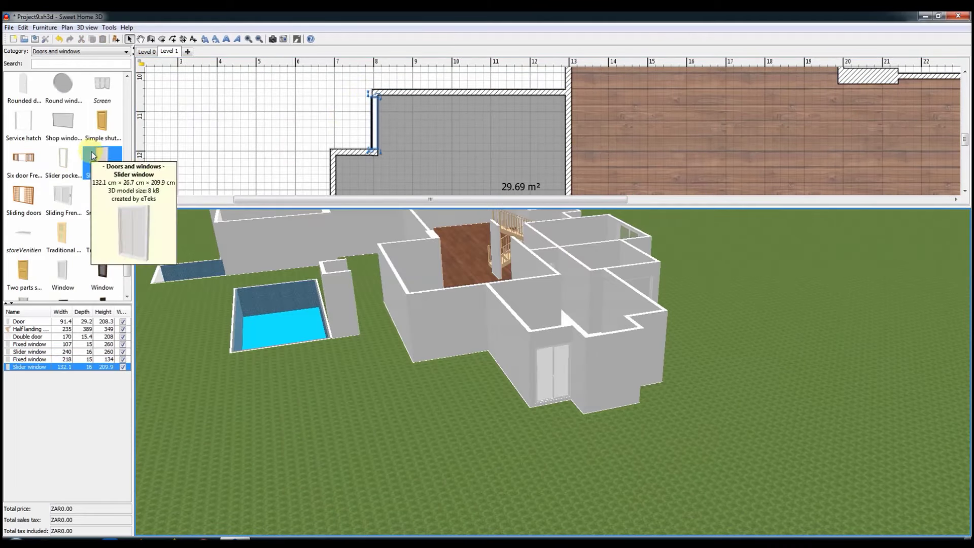
pyautogui.moveTo(102, 162)
pyautogui.mouseDown()
pyautogui.moveTo(457, 83)
pyautogui.moveTo(384, 111)
pyautogui.mouseUp()
pyautogui.doubleClick(384, 110)
pyautogui.write('200')
pyautogui.press('Return')
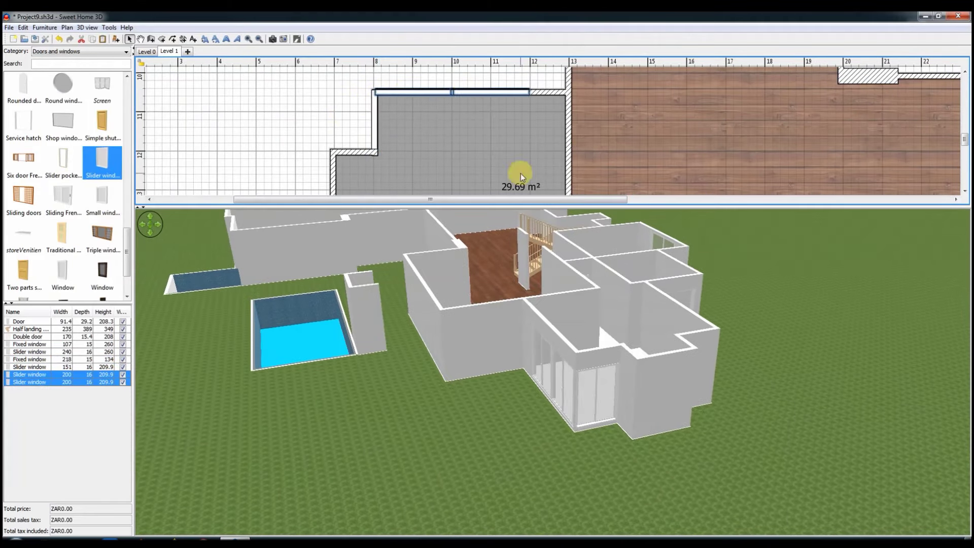
# Duplicate the slider window onto the vertical wall and add a resized fixed window to the top wall.
pyautogui.hotkey('ctrl', 'c')
pyautogui.hotkey('ctrl', 'v')
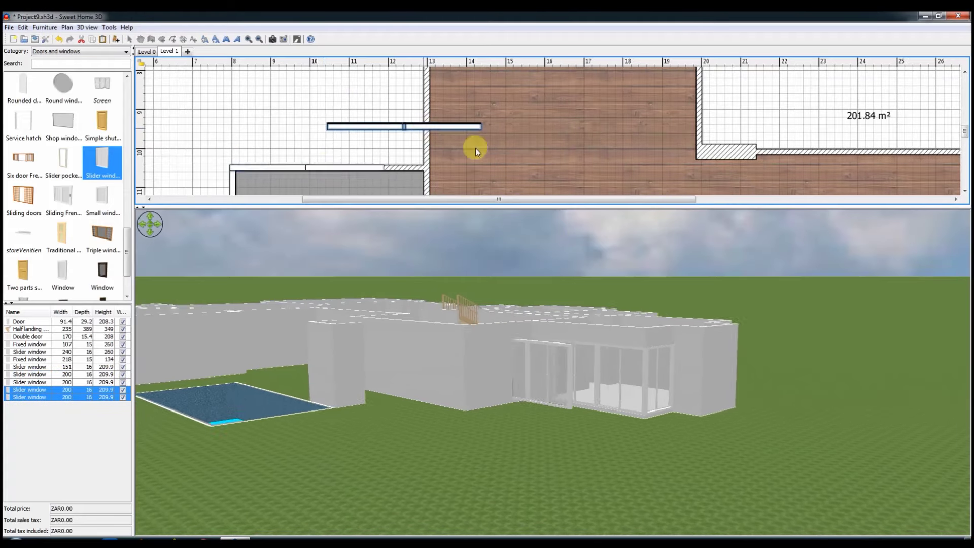
pyautogui.moveTo(231, 148); pyautogui.dragTo(432, 119)
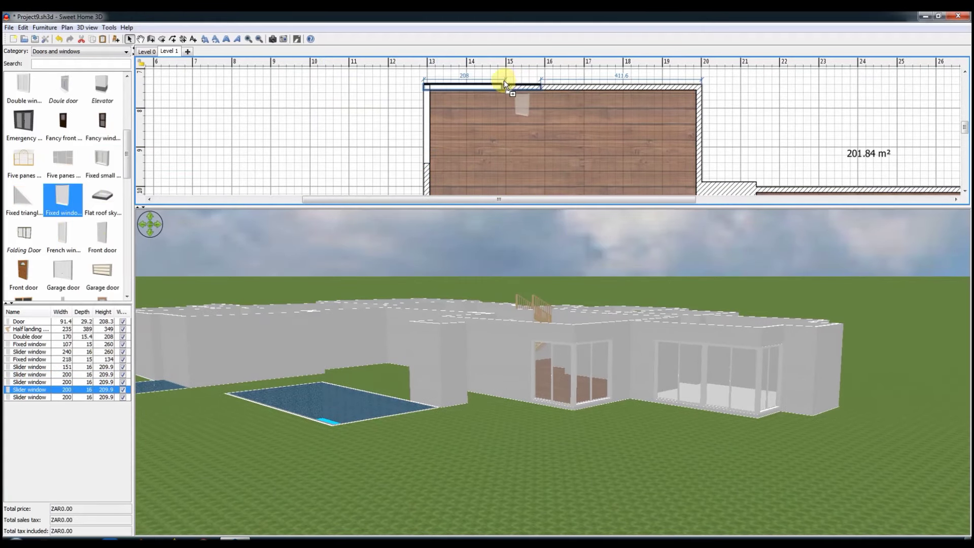
pyautogui.moveTo(506, 83); pyautogui.dragTo(507, 85)
pyautogui.doubleClick(520, 87)
pyautogui.press('Return')
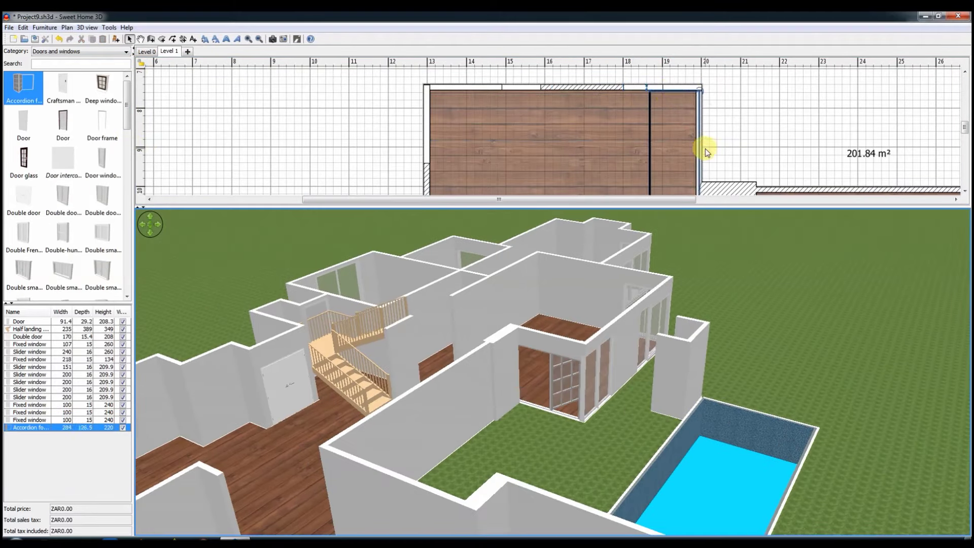
# Add slider windows along the bottom and right walls, sizing one 220 × 260 cm.
pyautogui.moveTo(449, 199); pyautogui.dragTo(554, 199)
pyautogui.doubleClick(589, 191)
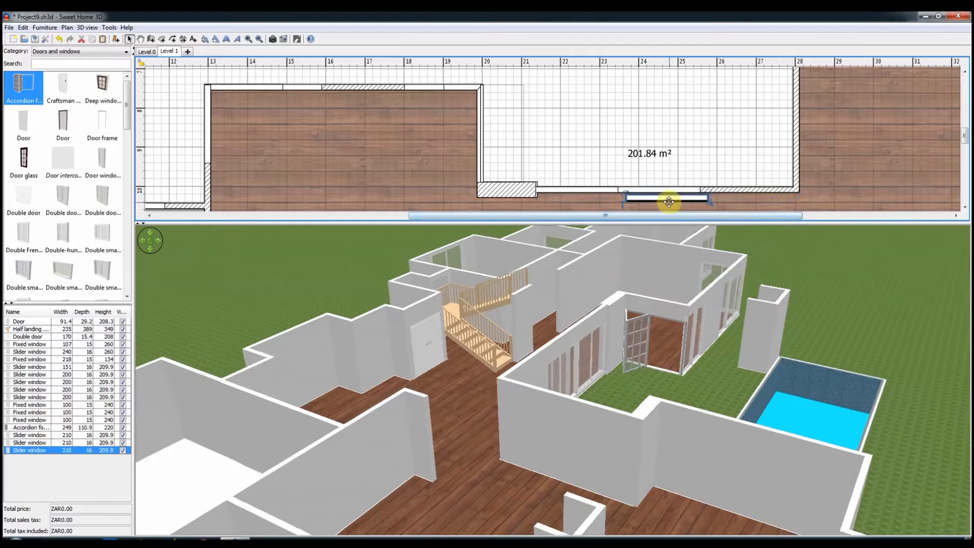
pyautogui.doubleClick(653, 194)
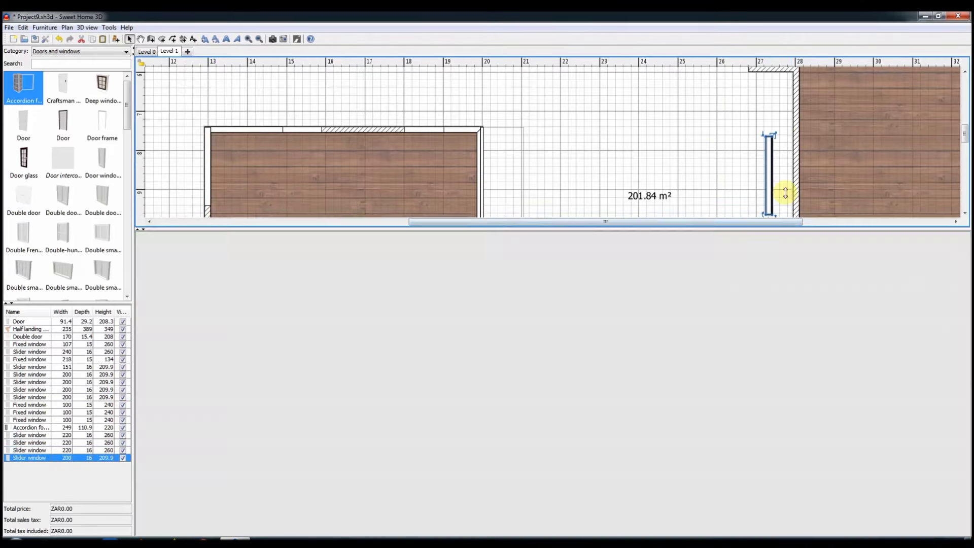
pyautogui.doubleClick(791, 192)
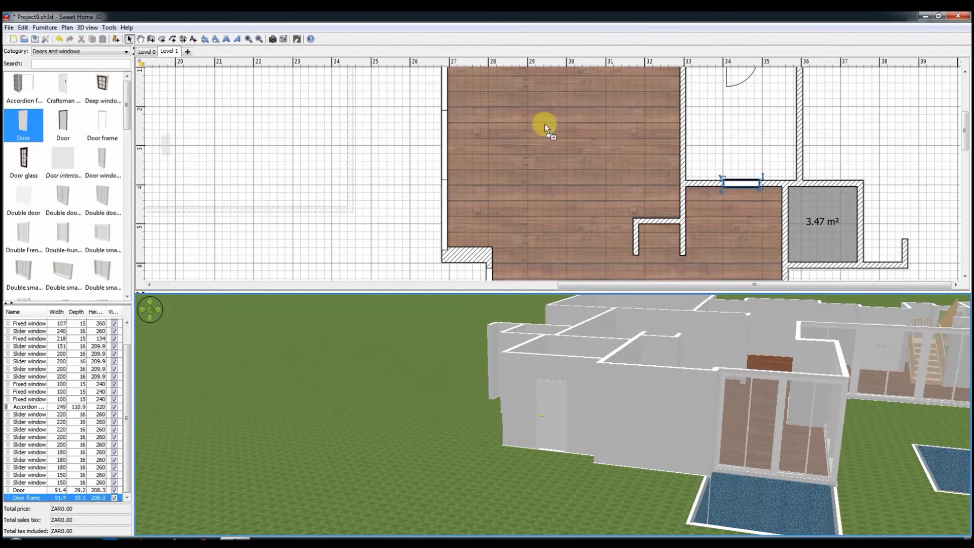
# Place a door on the small room's wall.
pyautogui.moveTo(544, 123); pyautogui.dragTo(693, 230)
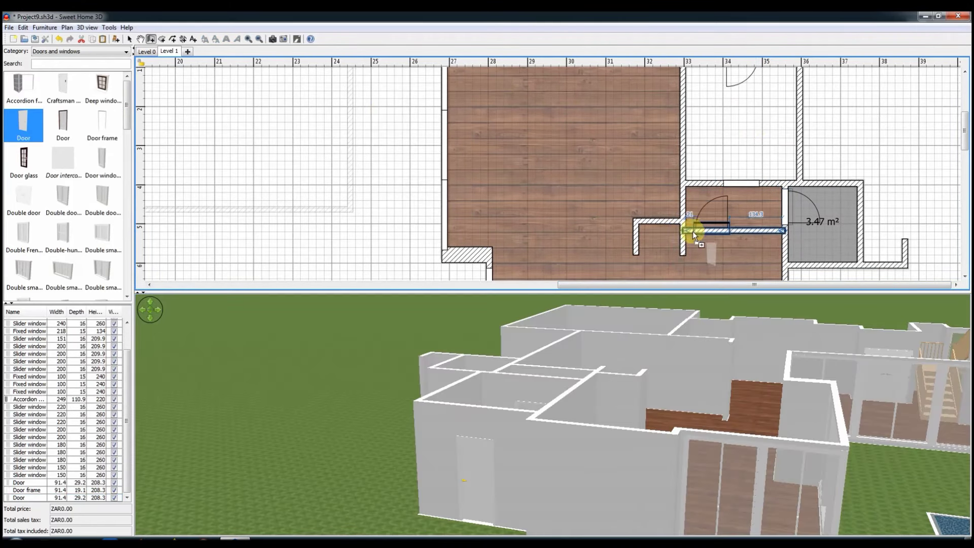
pyautogui.scroll(-3, 692, 231)
pyautogui.scroll(-3, 695, 163)
pyautogui.scroll(-3, 699, 159)
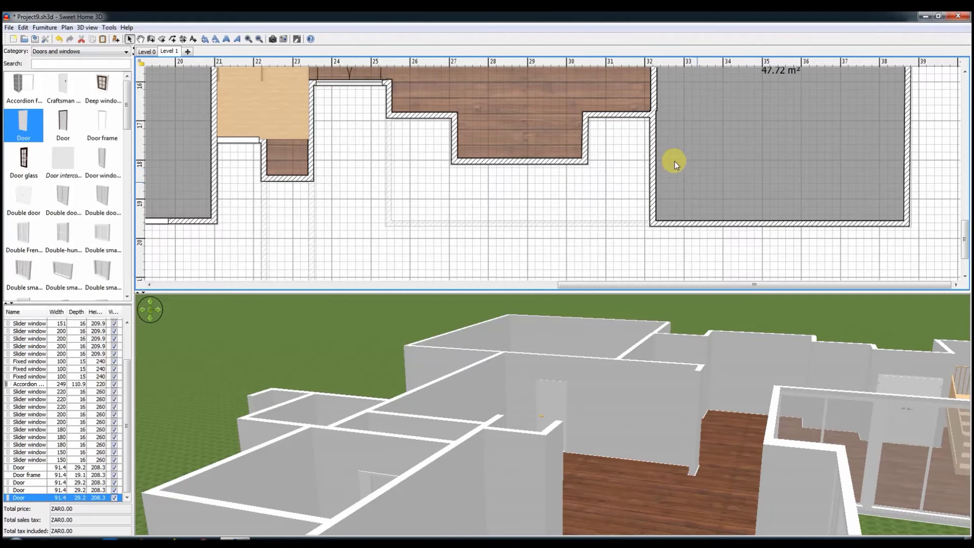
# Select the courtyard's U-shaped walls, including the wall closing its top.
pyautogui.click(496, 160)
pyautogui.keyDown('shift'); pyautogui.click(584, 147); pyautogui.keyUp('shift')
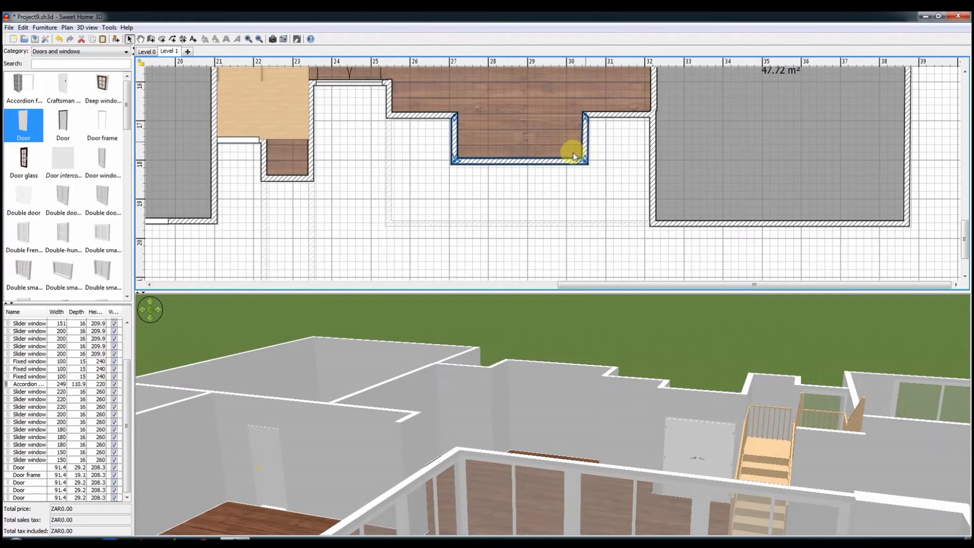
pyautogui.rightClick(533, 163)
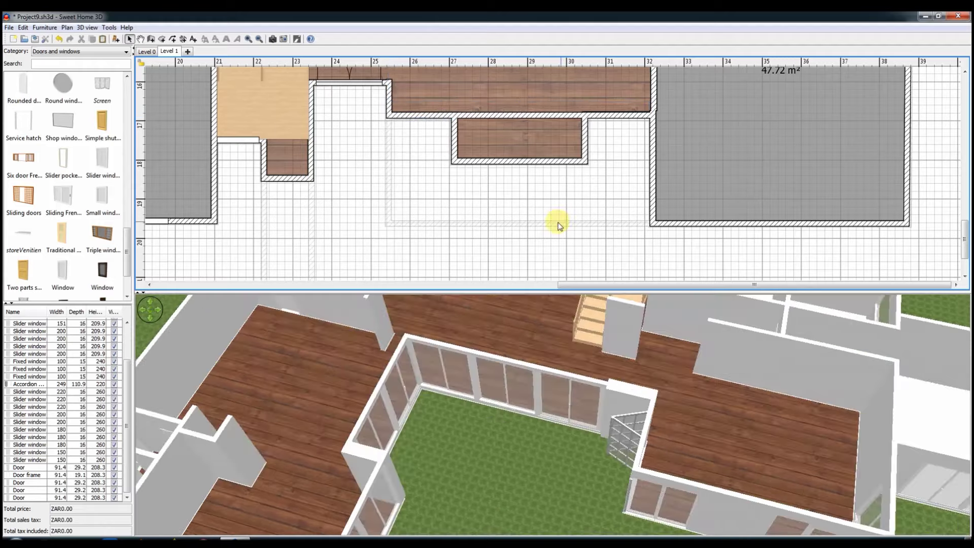
pyautogui.click(548, 114)
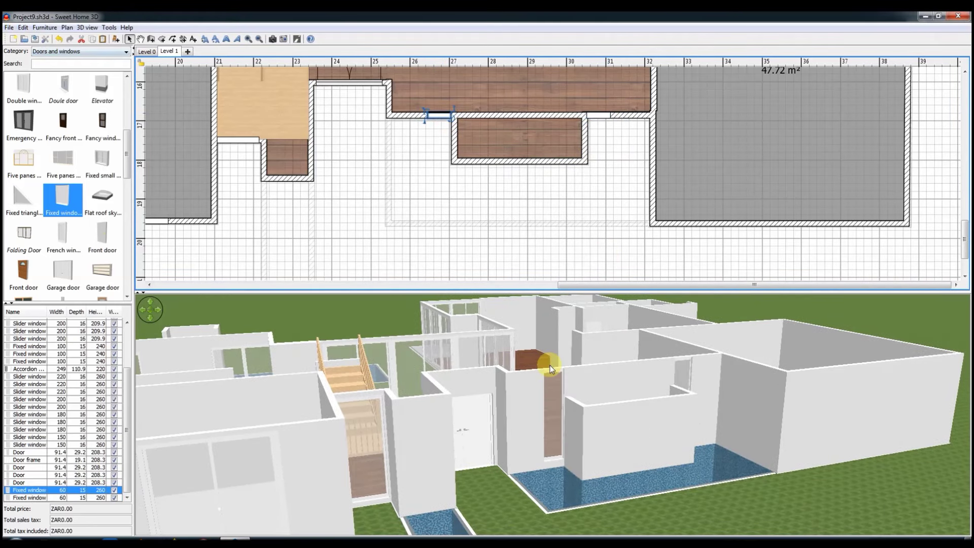
# Stretch the courtyard fixed window and resize it to 350 cm wide by 60 cm tall.
pyautogui.moveTo(592, 116)
pyautogui.mouseDown()
pyautogui.moveTo(463, 119)
pyautogui.moveTo(590, 120)
pyautogui.mouseUp()
pyautogui.doubleClick(517, 116)
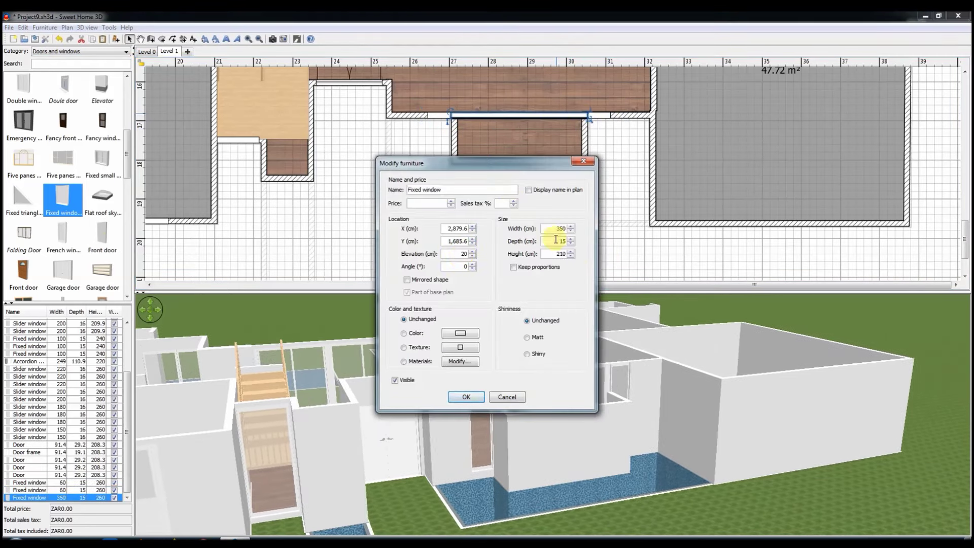
pyautogui.click(466, 397)
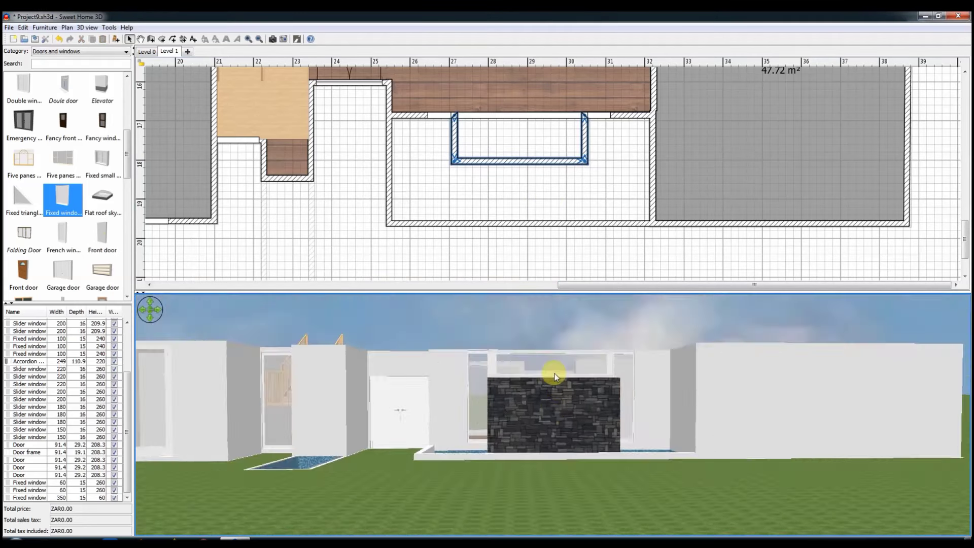
# Drop a water feature beside the stone block, then undo it.
pyautogui.moveTo(453, 172); pyautogui.dragTo(485, 217)
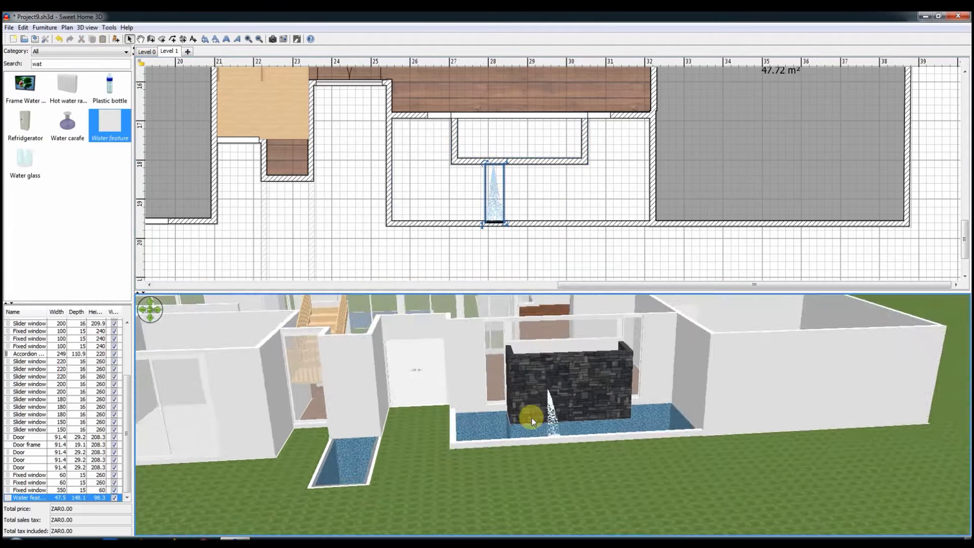
pyautogui.scroll(5, 528, 413)
pyautogui.hotkey('ctrl', 'z')
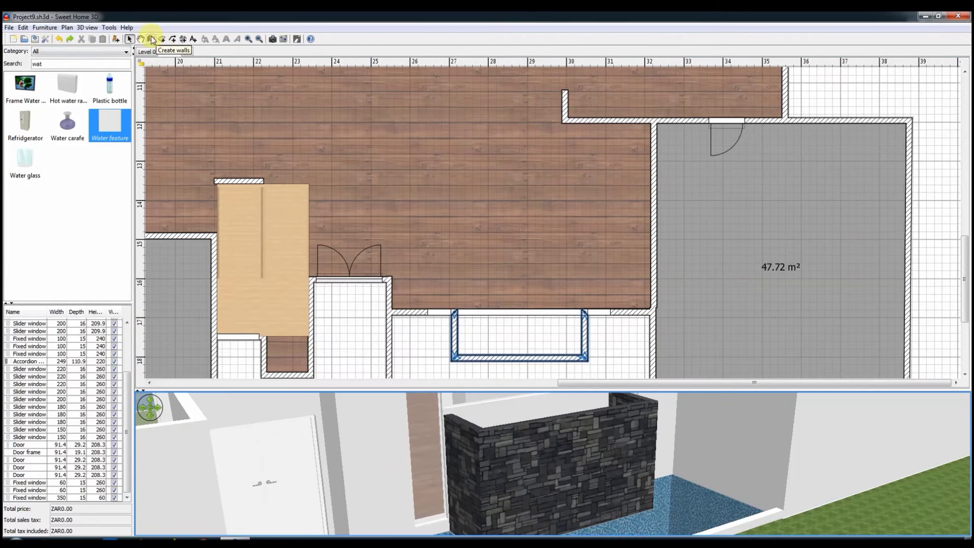
# Draw short walls extending right from the 47.72 m² room's corner.
pyautogui.click(151, 40)
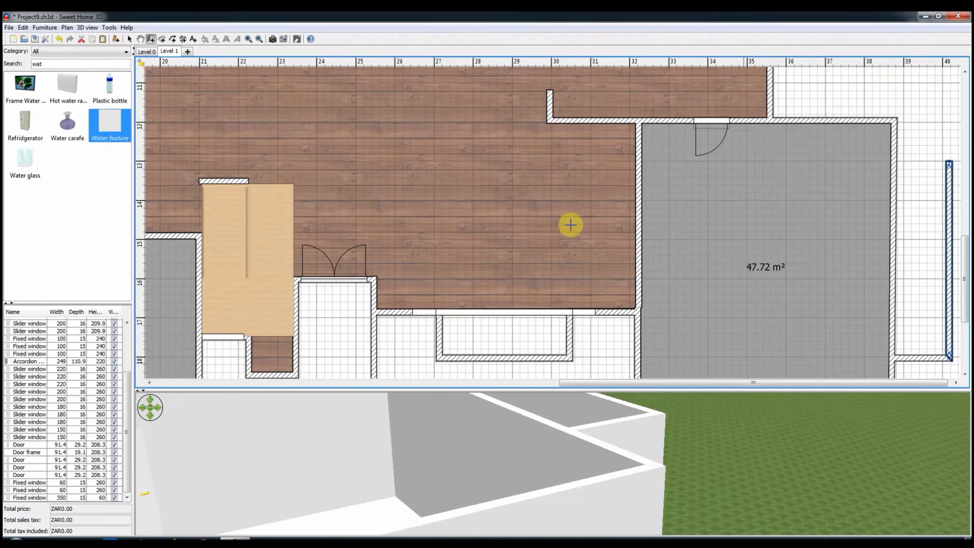
pyautogui.scroll(-5, 570, 226)
pyautogui.click(894, 238)
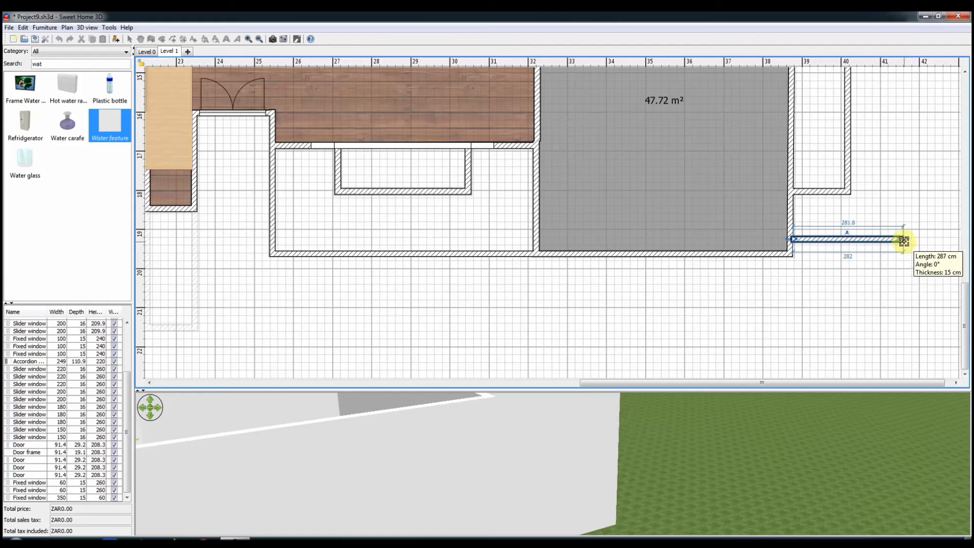
pyautogui.click(907, 239)
pyautogui.click(906, 190)
pyautogui.doubleClick(954, 191)
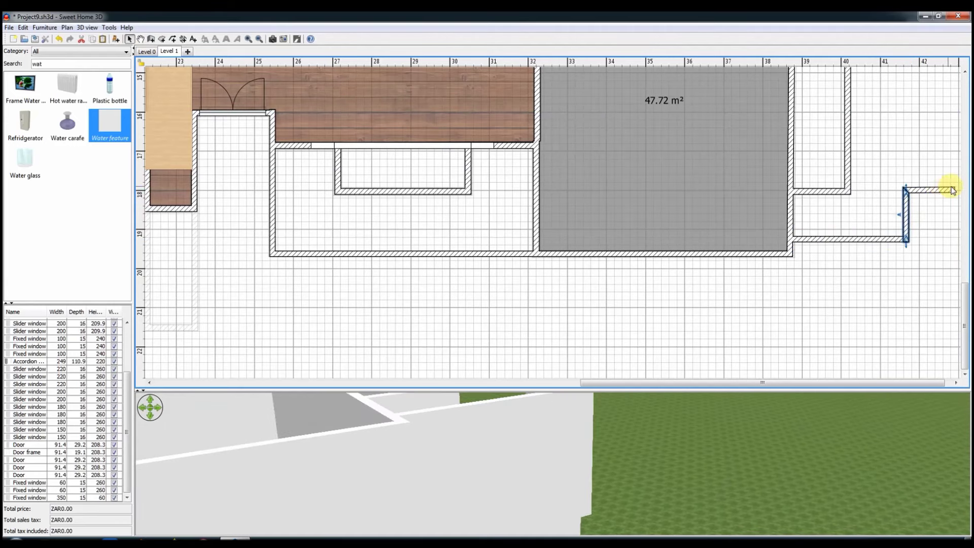
pyautogui.click(747, 466)
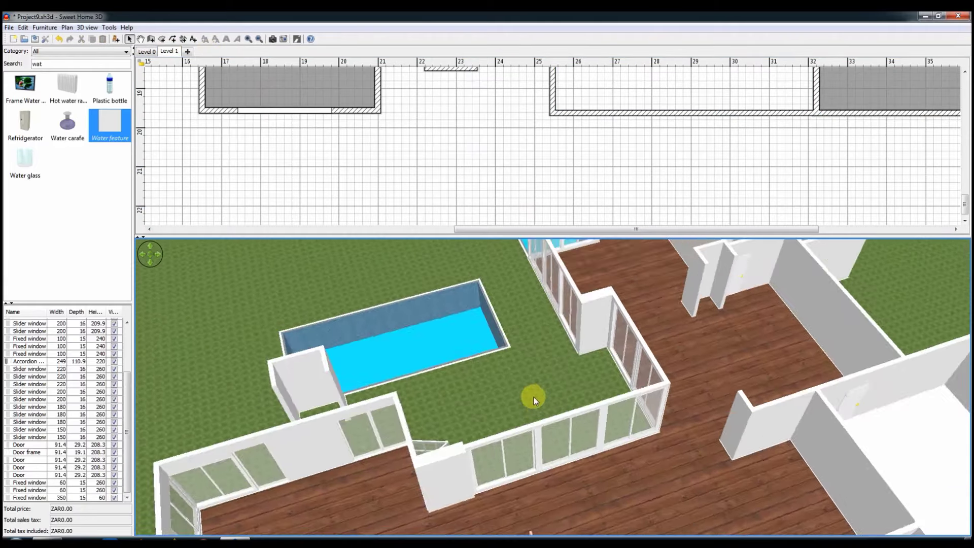
pyautogui.moveTo(533, 400); pyautogui.dragTo(646, 509)
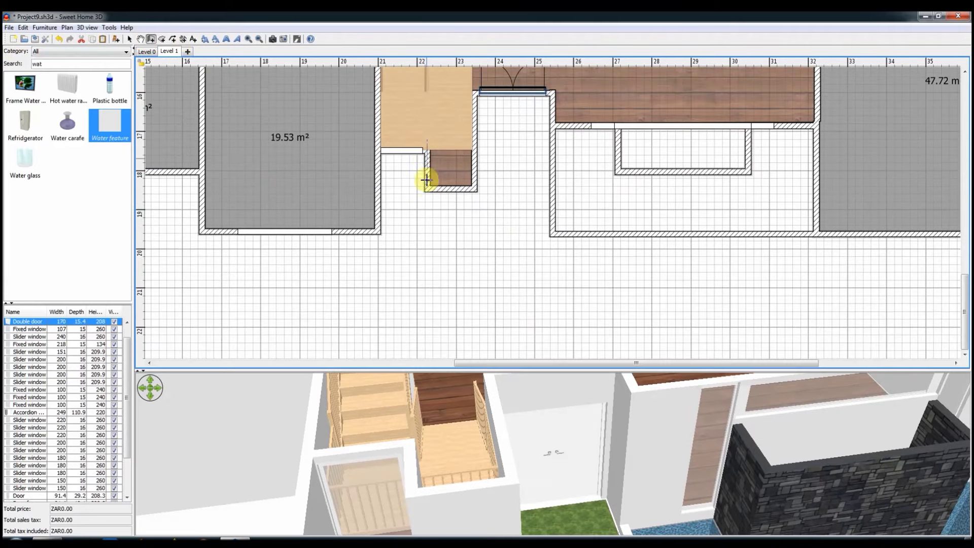
pyautogui.click(426, 188)
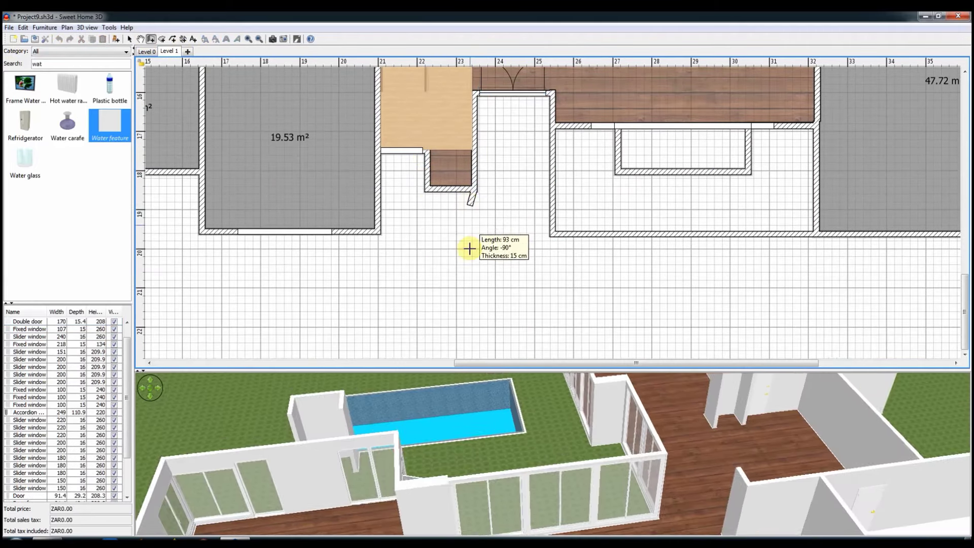
# Draw the narrow rectangular planter walls, adjust their settings, and place a box by the water feature.
pyautogui.click(426, 327)
pyautogui.click(474, 327)
pyautogui.doubleClick(474, 188)
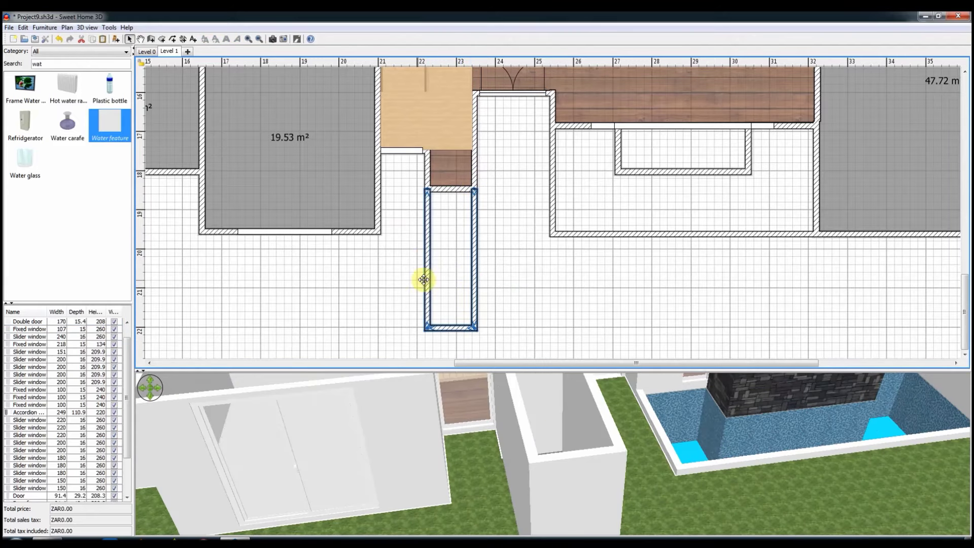
pyautogui.doubleClick(424, 279)
pyautogui.press('Escape')
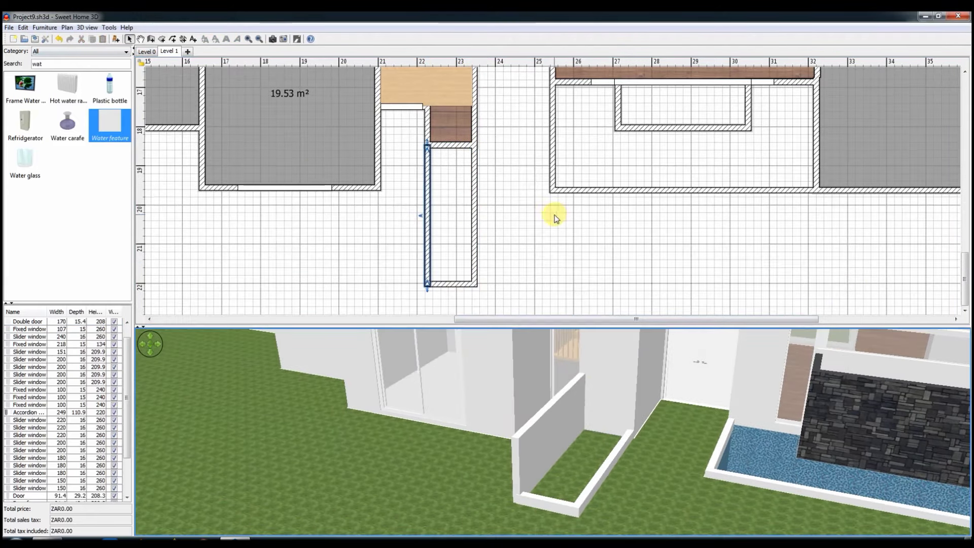
pyautogui.keyDown('ctrl'); pyautogui.scroll(-2, 556, 218); pyautogui.keyUp('ctrl')
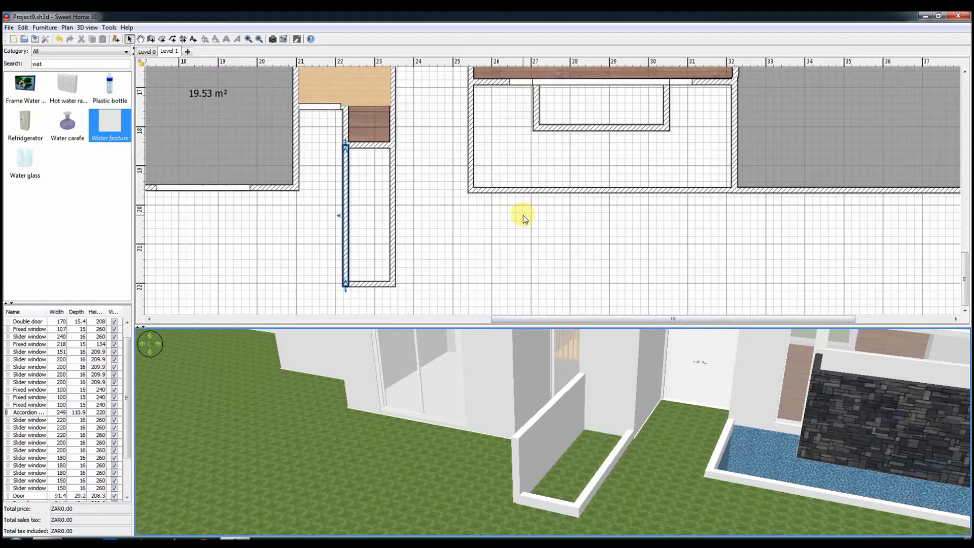
pyautogui.moveTo(61, 268)
pyautogui.mouseDown()
pyautogui.moveTo(509, 243)
pyautogui.moveTo(667, 257)
pyautogui.mouseUp()
# Set the deck box's height to 10 cm.
pyautogui.doubleClick(663, 246)
pyautogui.write('10')
pyautogui.press('Return')
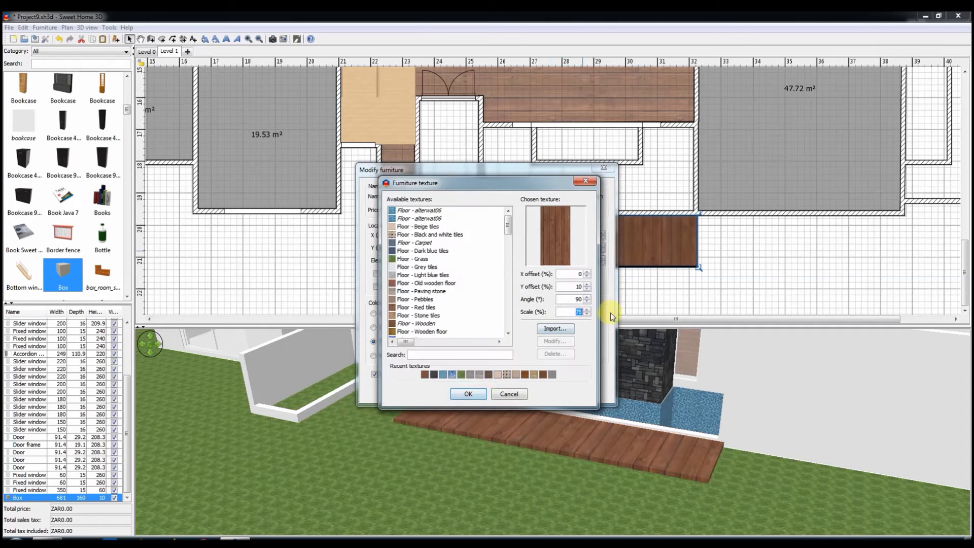
# Draw a six-corner room outlining the walkway around the deck slab.
pyautogui.click(161, 39)
pyautogui.click(437, 292)
pyautogui.click(437, 100)
pyautogui.click(496, 99)
pyautogui.click(496, 215)
pyautogui.click(715, 214)
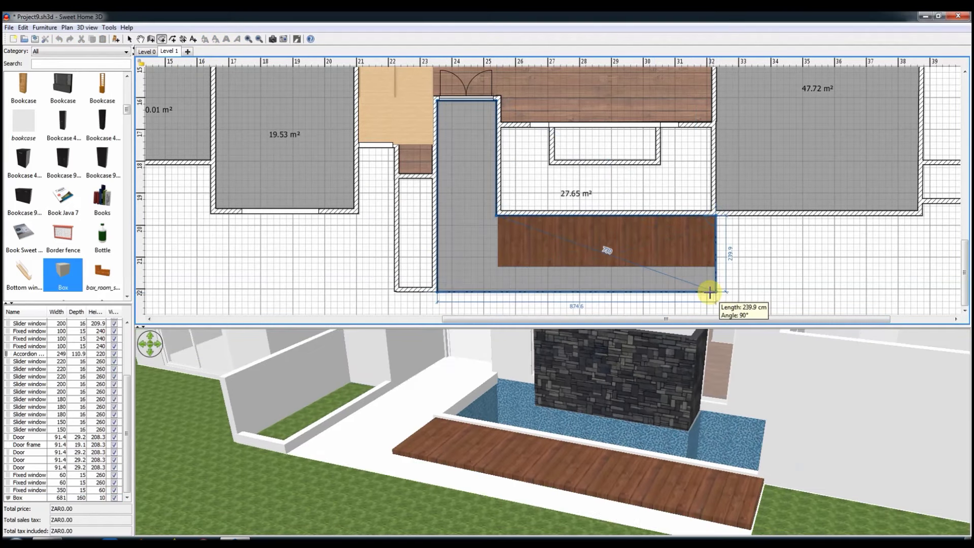
pyautogui.click(715, 288)
pyautogui.doubleClick(437, 291)
pyautogui.click(396, 299)
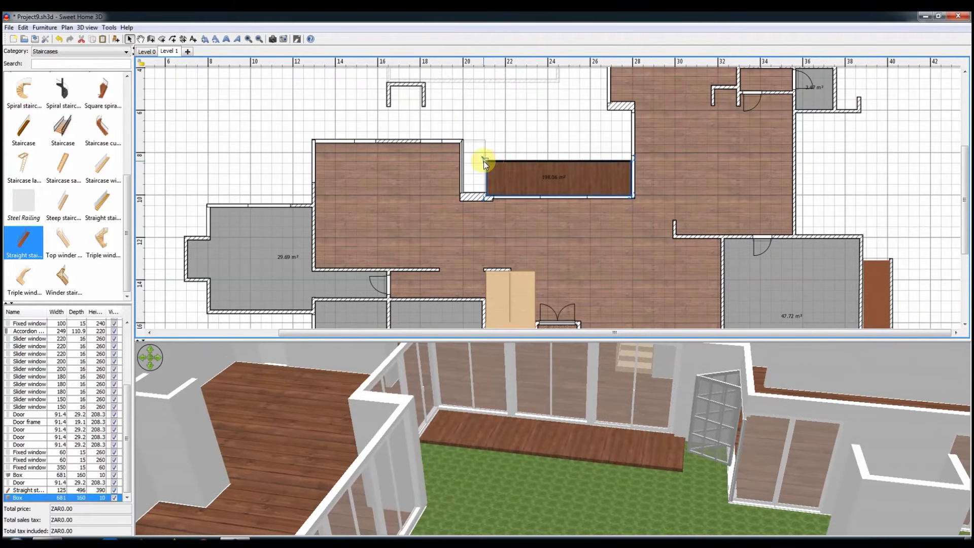
# Duplicate the long deck strip and move the copy onto the upper deck area.
pyautogui.moveTo(482, 161); pyautogui.dragTo(461, 105)
pyautogui.scroll(3, 559, 191)
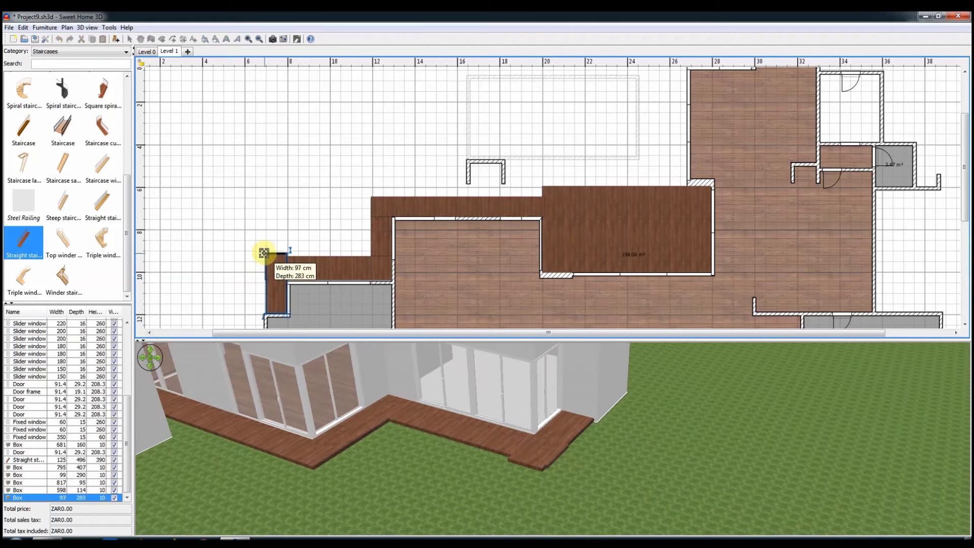
pyautogui.click(495, 203)
pyautogui.hotkey('ctrl', 'c')
pyautogui.hotkey('ctrl', 'v')
pyautogui.moveTo(479, 218); pyautogui.dragTo(534, 173)
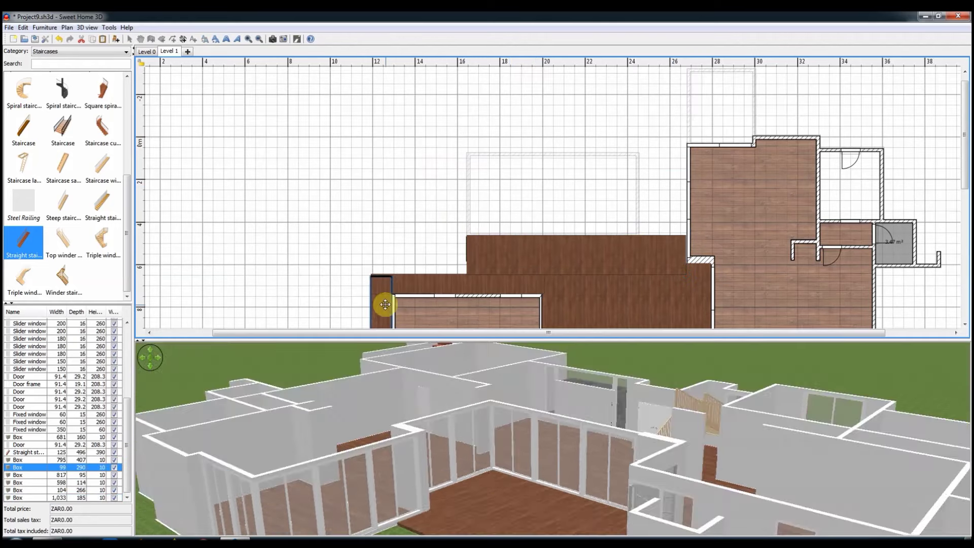
# Paste two more deck pieces, stretching one along the top, then go to Level 0.
pyautogui.hotkey('ctrl', 'c')
pyautogui.hotkey('ctrl', 'v')
pyautogui.moveTo(548, 254)
pyautogui.mouseDown()
pyautogui.moveTo(537, 167)
pyautogui.moveTo(570, 145)
pyautogui.mouseUp()
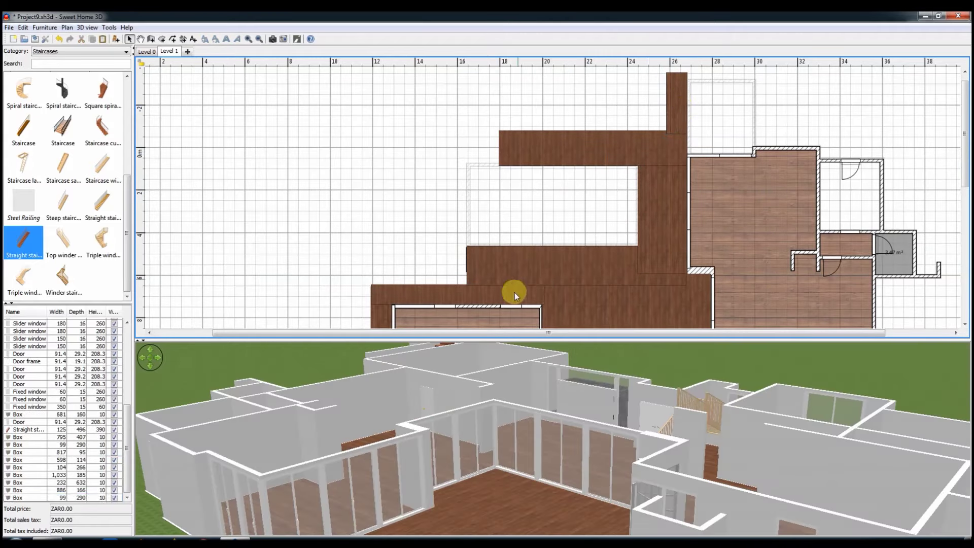
pyautogui.hotkey('ctrl', 'v')
pyautogui.moveTo(516, 289); pyautogui.dragTo(675, 73)
pyautogui.click(612, 106)
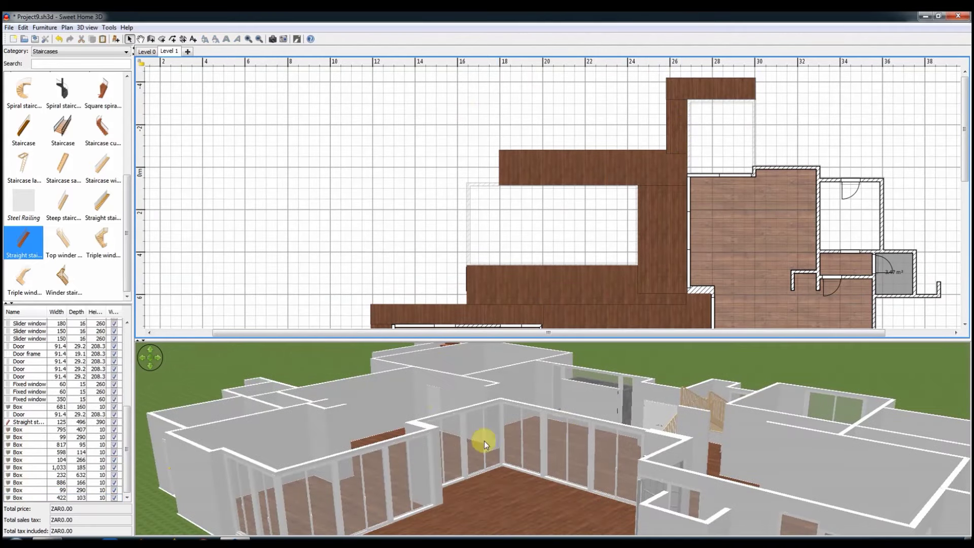
pyautogui.hotkey('ctrl', 'pageup')
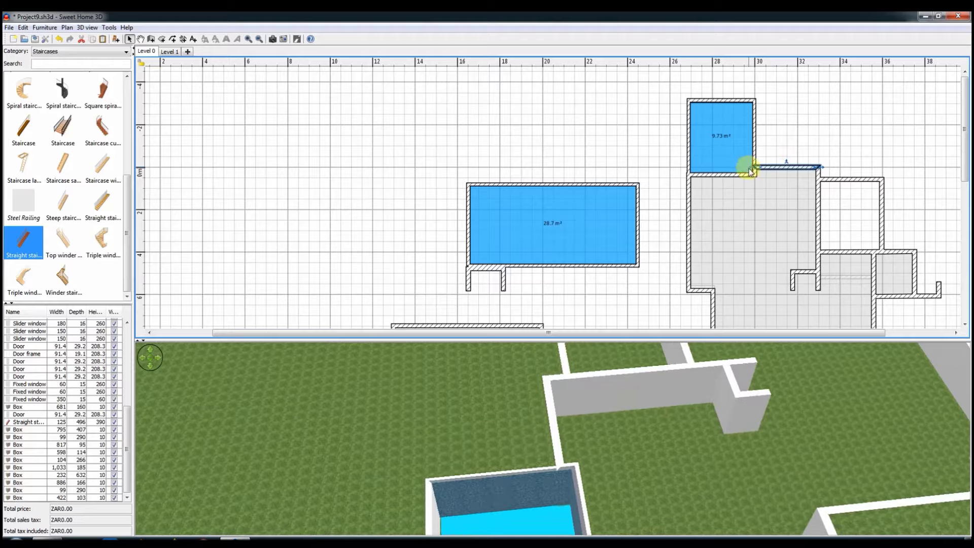
# Inspect the selected deck boxes and remove the surplus long deck box.
pyautogui.scroll(2, 743, 163)
pyautogui.scroll(2, 767, 211)
pyautogui.click(572, 189)
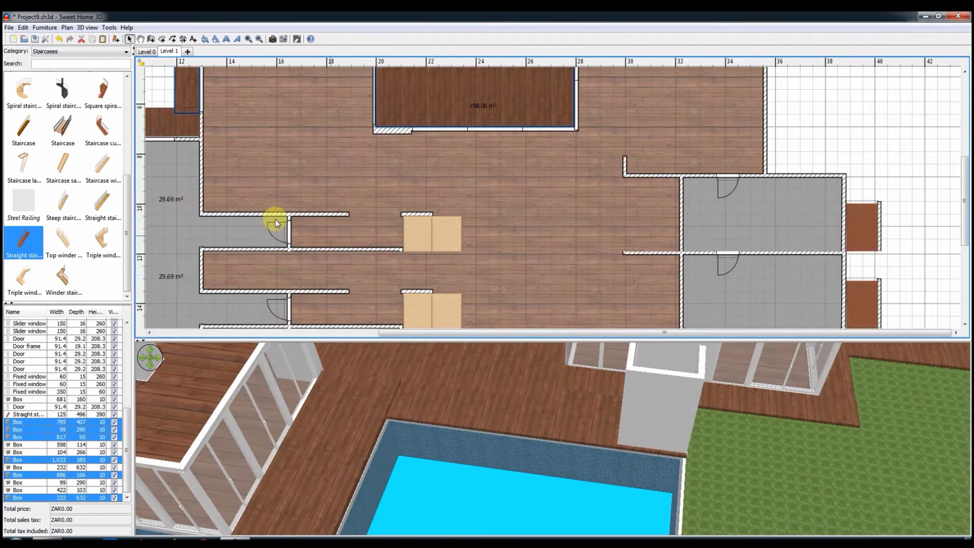
pyautogui.rightClick(198, 141)
pyautogui.click(239, 380)
pyautogui.click(466, 390)
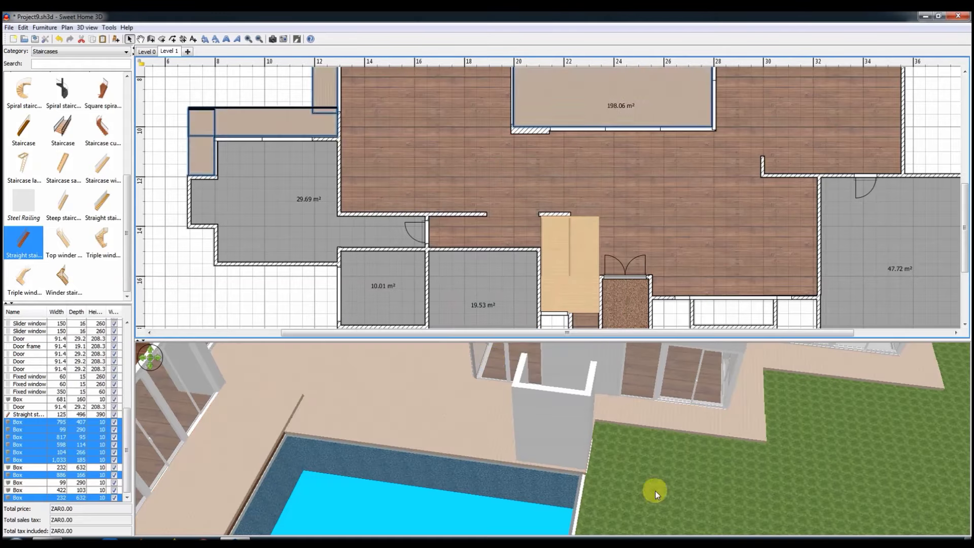
pyautogui.scroll(5, 576, 259)
pyautogui.click(576, 260)
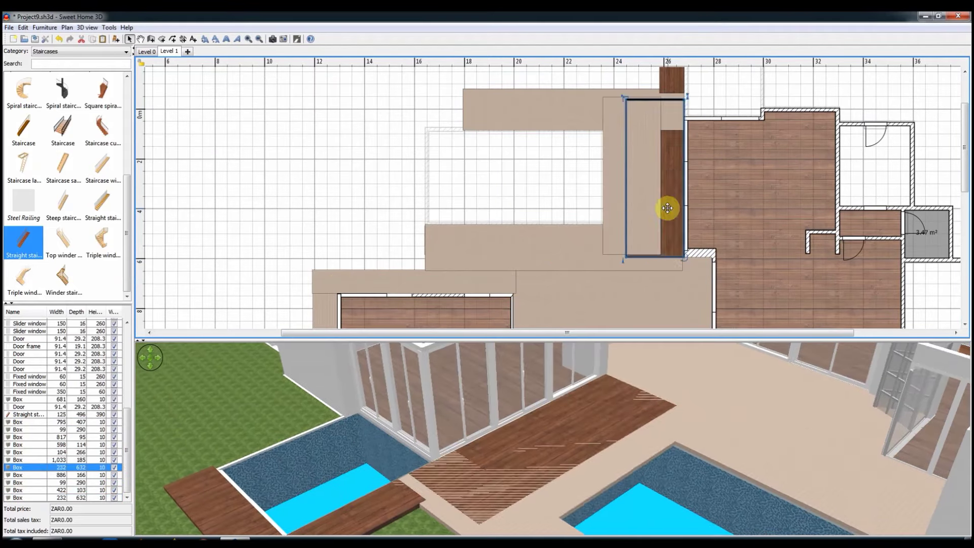
pyautogui.hotkey('ctrl', 'z')
pyautogui.scroll(3, 474, 135)
pyautogui.click(676, 145)
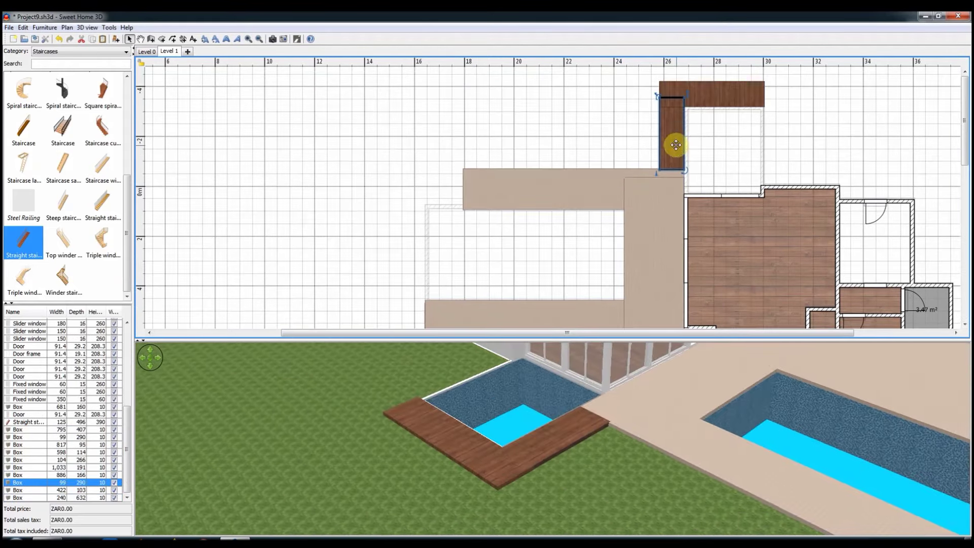
# Draw an L-shaped wall and fit a 558 cm garage door onto the garage front.
pyautogui.click(151, 39)
pyautogui.click(463, 206)
pyautogui.click(426, 206)
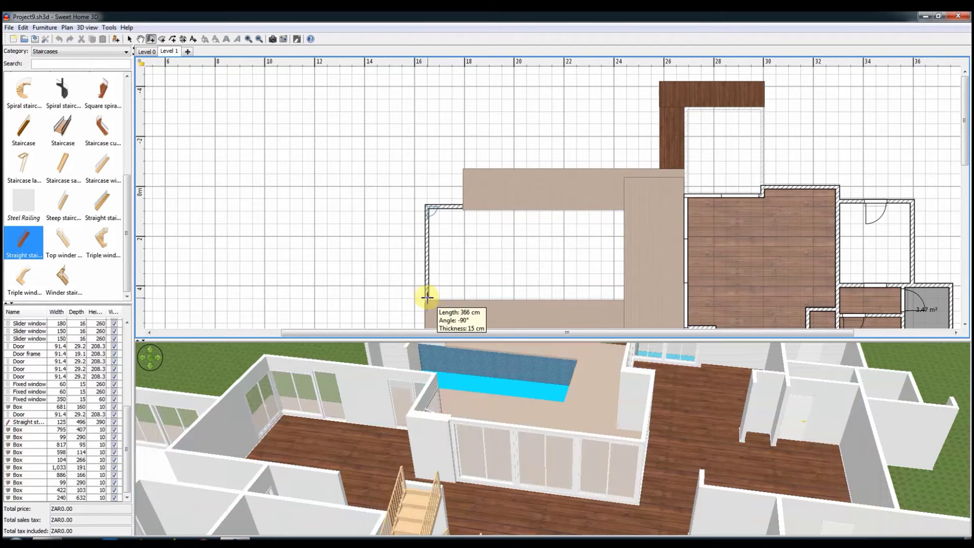
pyautogui.doubleClick(427, 300)
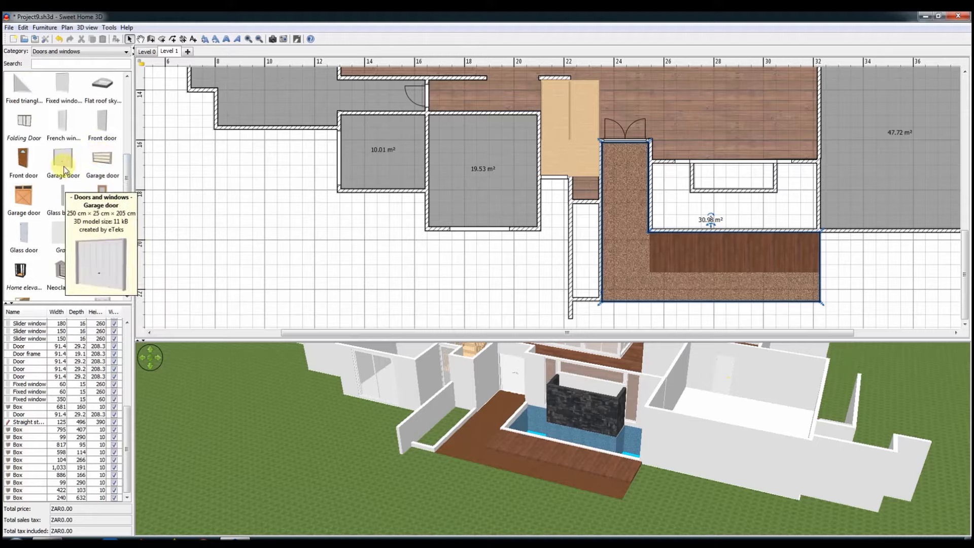
pyautogui.moveTo(102, 160); pyautogui.dragTo(760, 231)
pyautogui.hotkey('ctrl', 'shift', 'w')
pyautogui.click(720, 230)
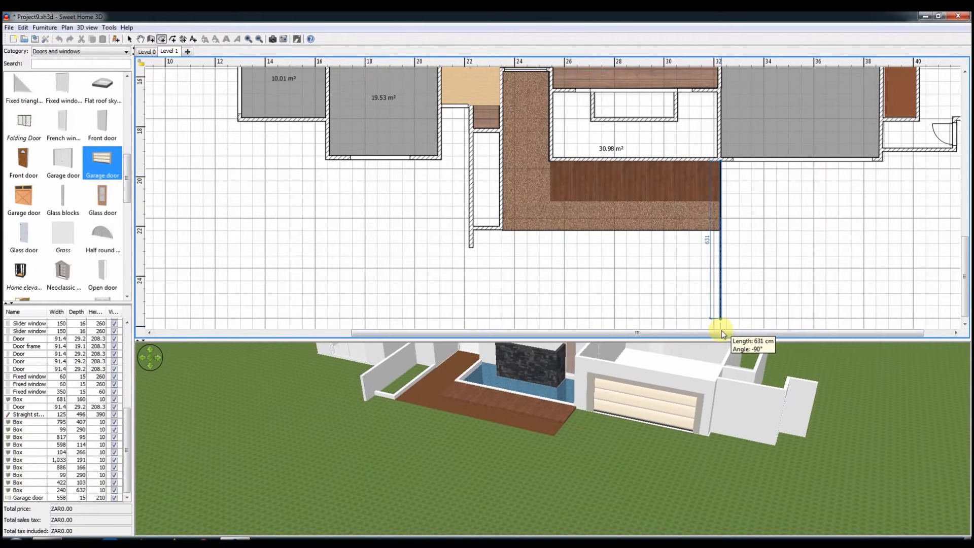
# Outline the driveway room south of the garage and floor it with an imported stone texture.
pyautogui.click(722, 326)
pyautogui.click(885, 326)
pyautogui.doubleClick(885, 80)
pyautogui.doubleClick(788, 211)
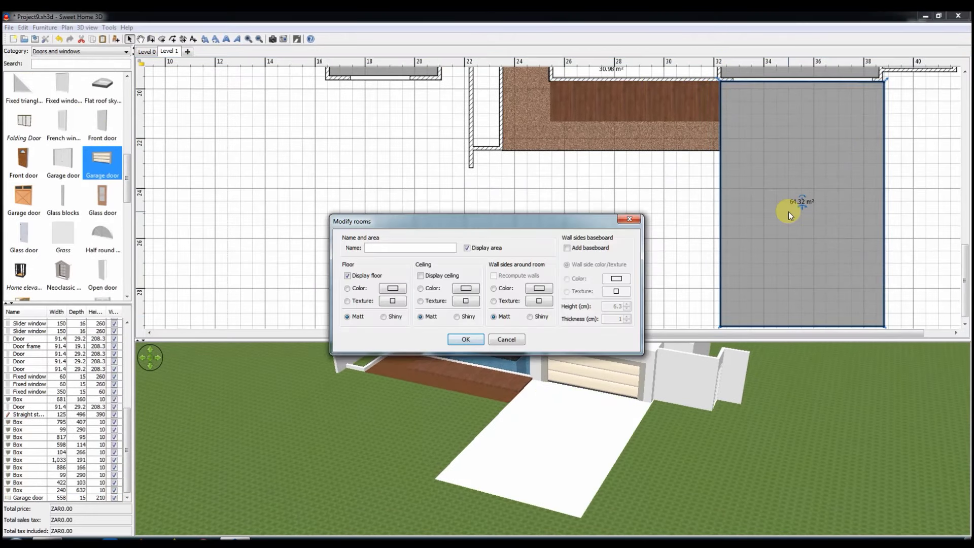
pyautogui.click(466, 301)
pyautogui.click(666, 368)
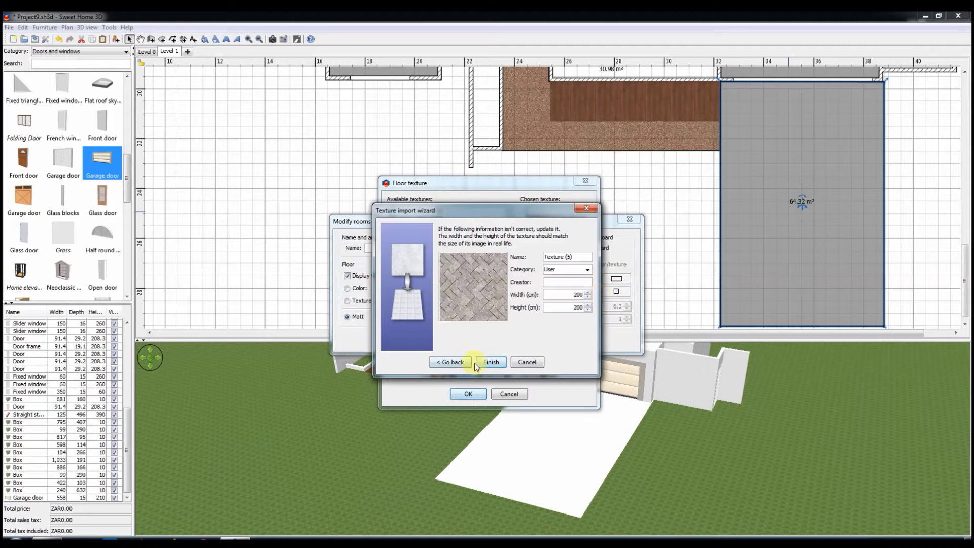
pyautogui.click(474, 363)
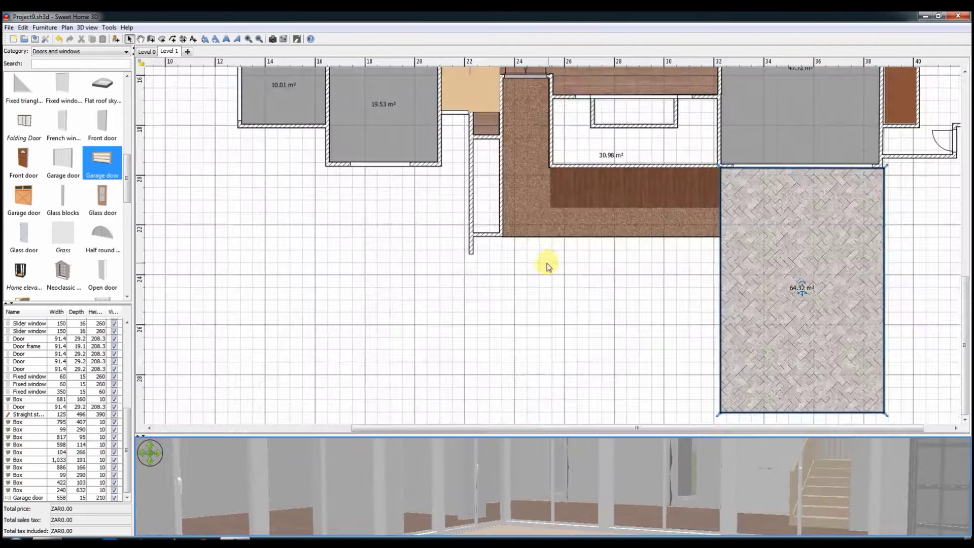
pyautogui.hotkey('ctrl', '+')
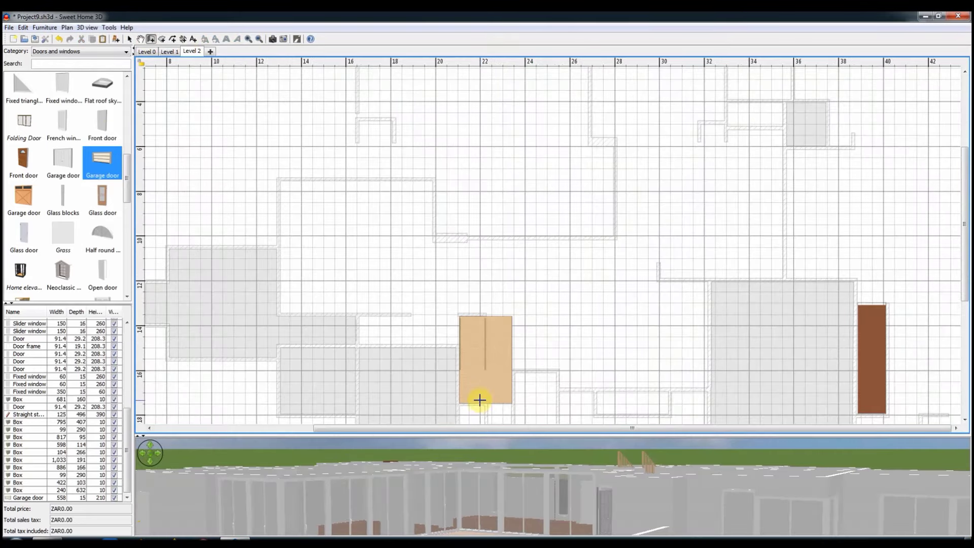
# Finish the wall beside the staircase and trace the upper floor's outer wall chain on Level 2.
pyautogui.scroll(-5, 482, 397)
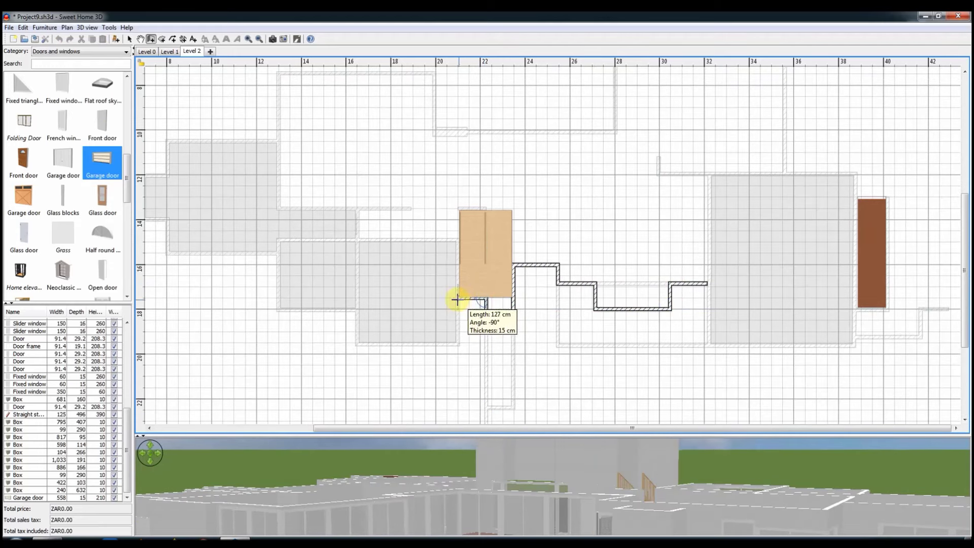
pyautogui.doubleClick(455, 338)
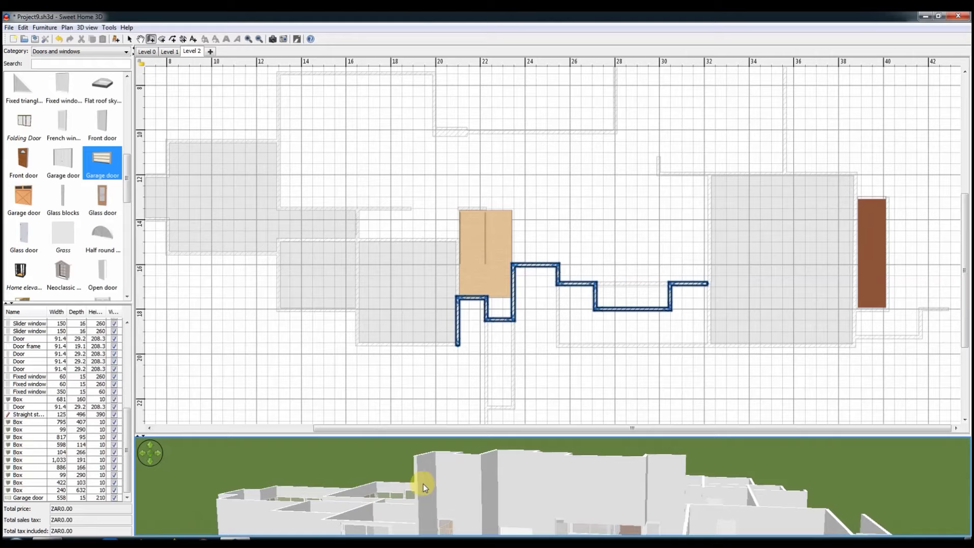
pyautogui.click(444, 413)
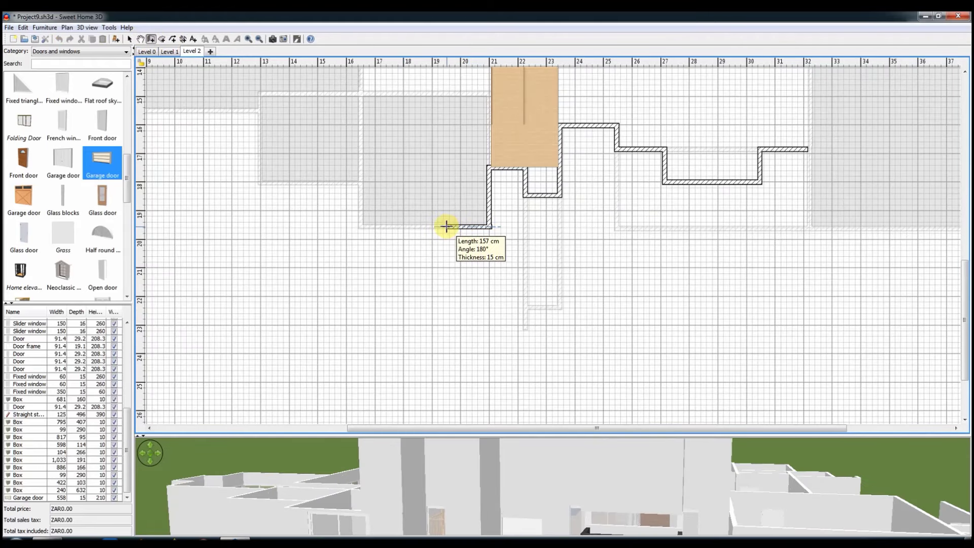
pyautogui.click(261, 231)
pyautogui.click(204, 322)
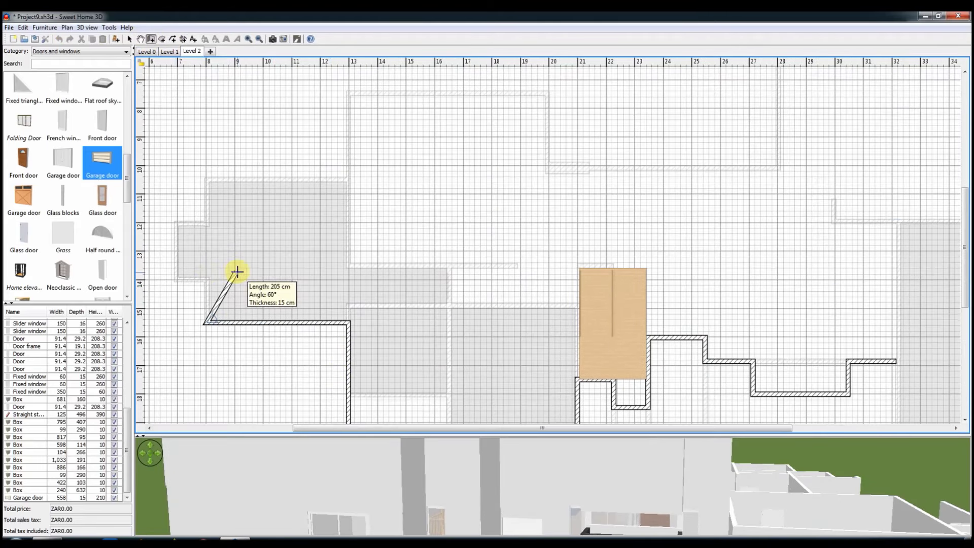
pyautogui.click(207, 182)
pyautogui.click(348, 180)
pyautogui.click(348, 200)
pyautogui.click(547, 200)
# Draw the wall running alongside the staircase.
pyautogui.rightClick(545, 302)
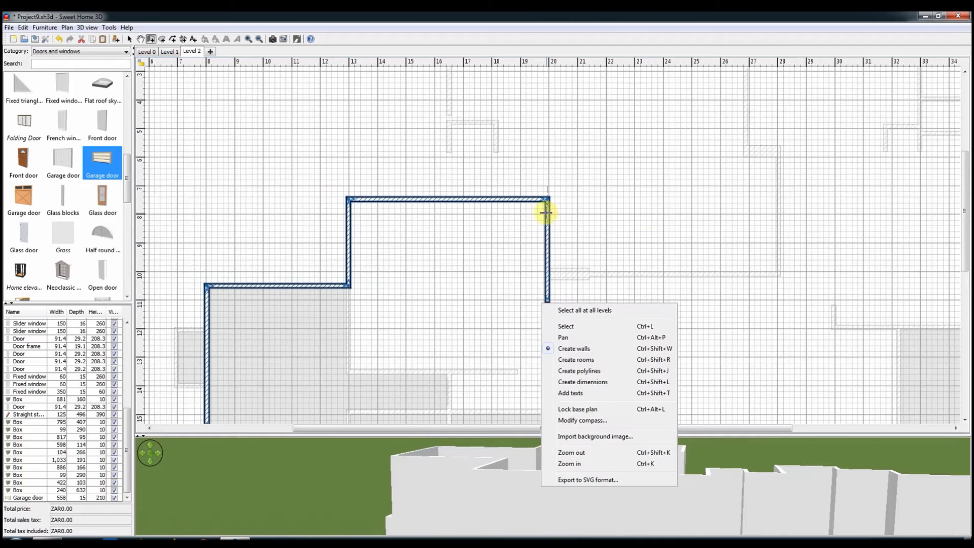
pyautogui.click(612, 310)
pyautogui.click(578, 377)
pyautogui.click(578, 265)
pyautogui.click(547, 265)
pyautogui.doubleClick(547, 195)
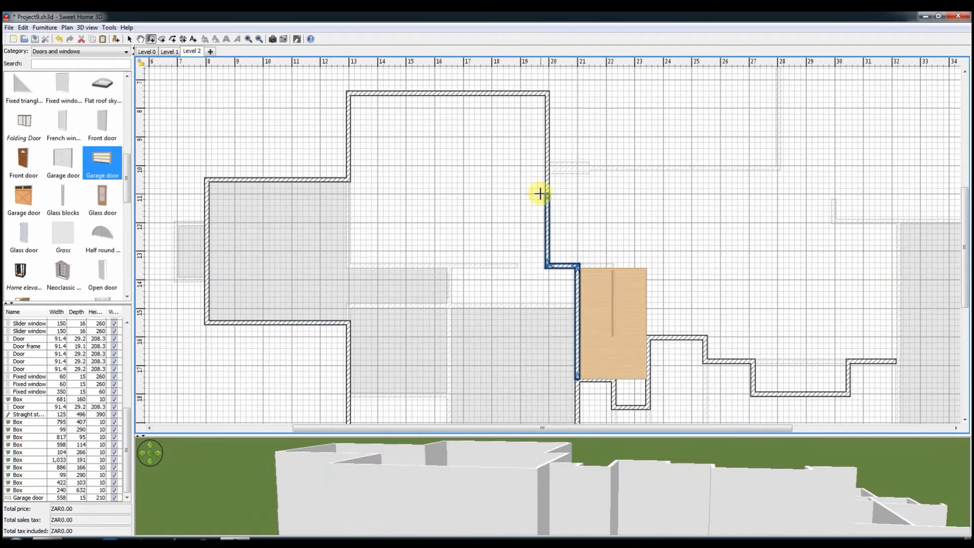
# Add a dividing wall across the floor to the staircase wall and save the project.
pyautogui.click(299, 305)
pyautogui.click(570, 305)
pyautogui.rightClick(347, 311)
pyautogui.click(372, 329)
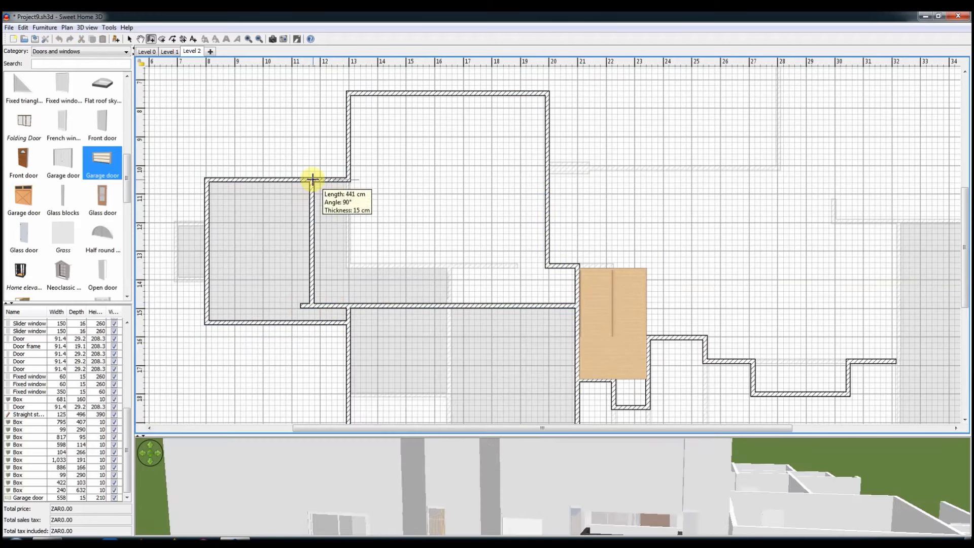
pyautogui.click(300, 304)
pyautogui.scroll(-4, 456, 305)
pyautogui.hotkey('ctrl', 's')
# Draw the top wall chain and the right-hand walls of the upper floor.
pyautogui.click(369, 212)
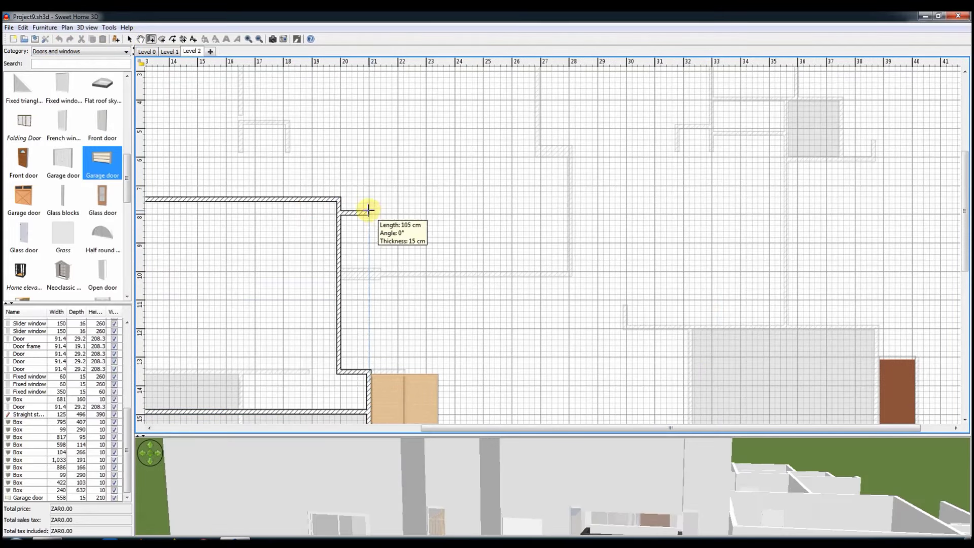
pyautogui.click(397, 152)
pyautogui.scroll(-2, 396, 152)
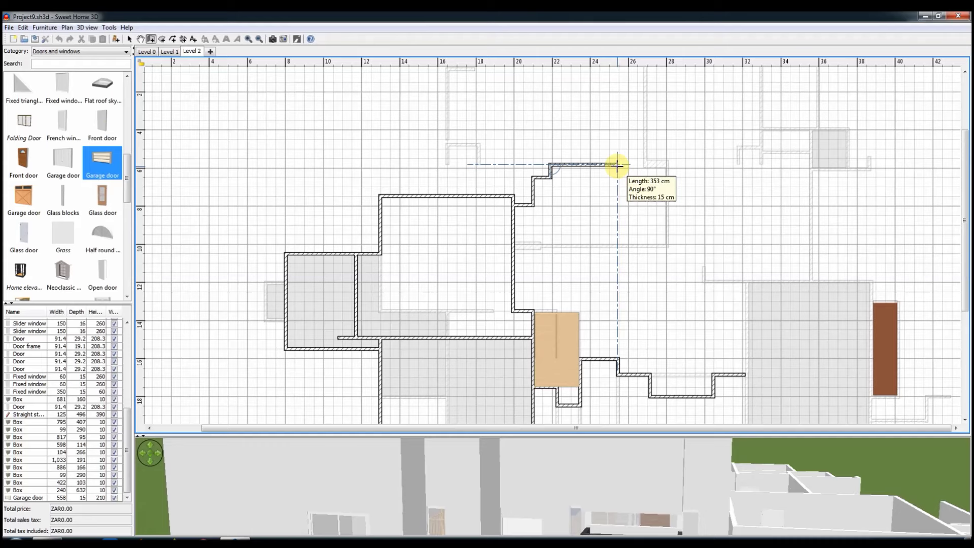
pyautogui.doubleClick(617, 164)
pyautogui.rightClick(628, 177)
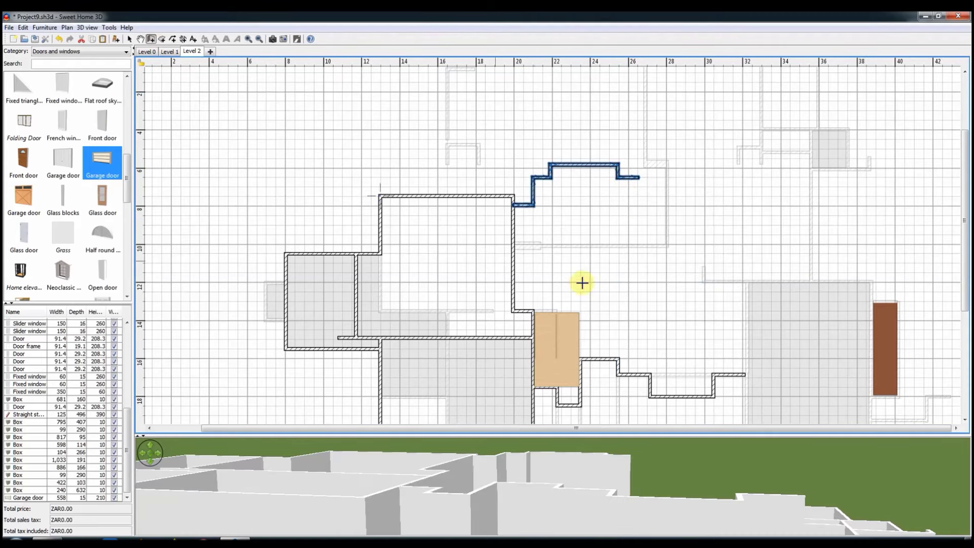
pyautogui.click(515, 281)
pyautogui.doubleClick(635, 176)
pyautogui.scroll(3, 687, 210)
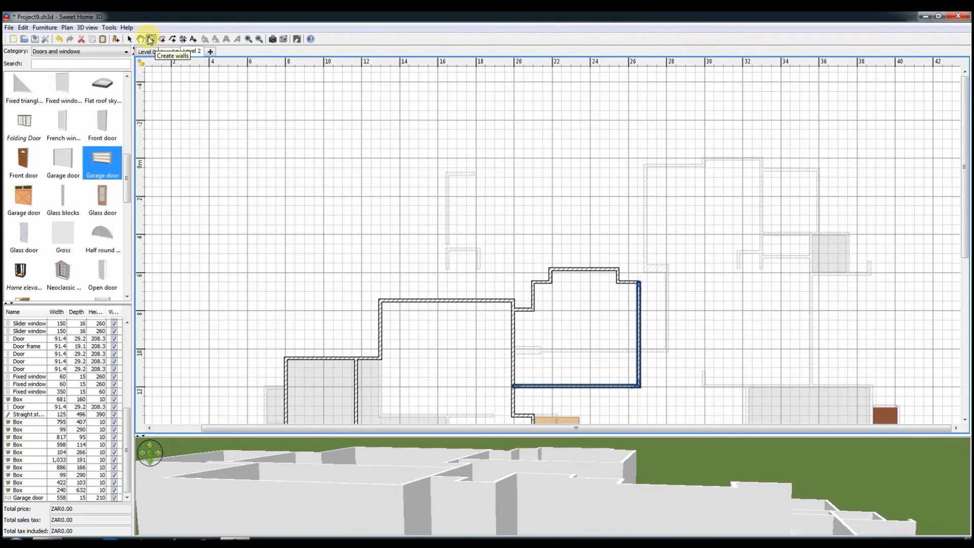
pyautogui.click(151, 38)
pyautogui.click(645, 282)
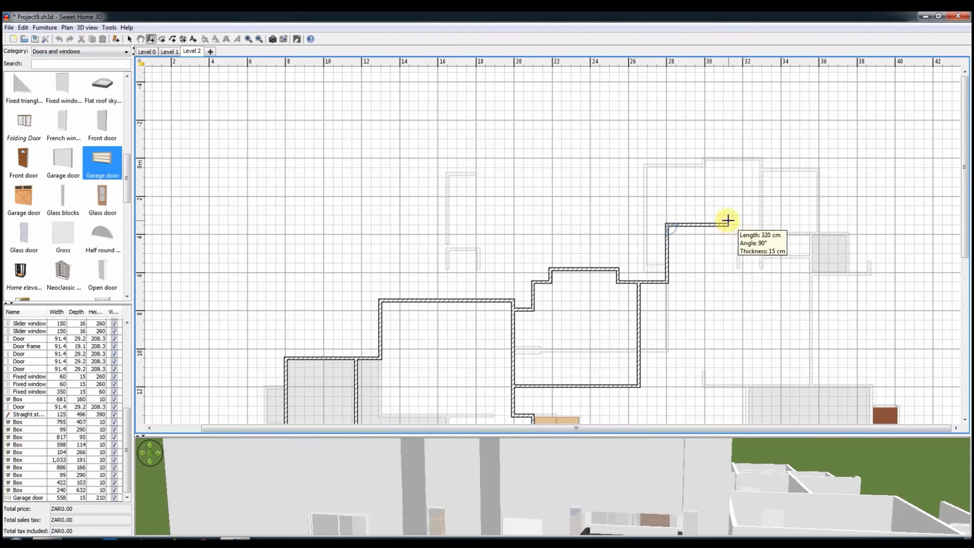
pyautogui.click(129, 39)
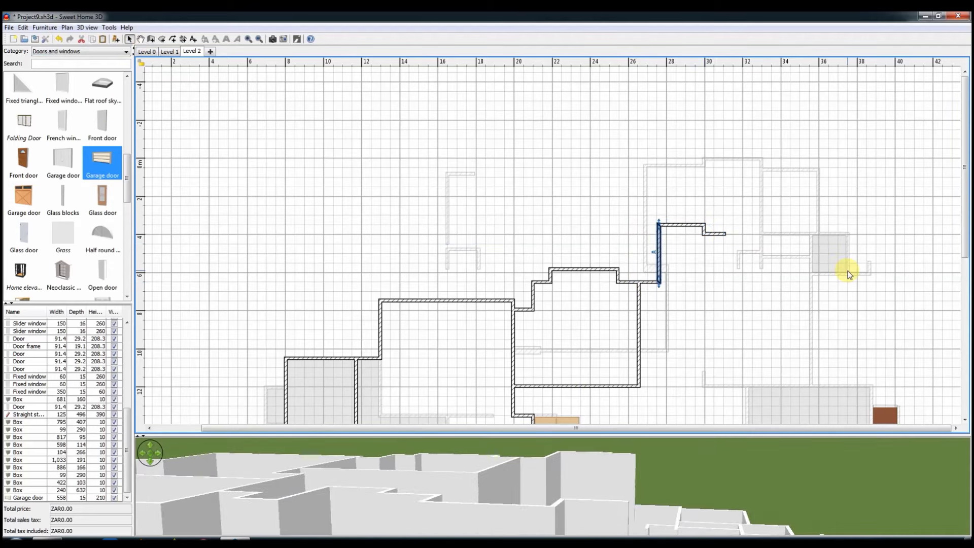
# Check the short end wall's properties and start a new wall from its end.
pyautogui.doubleClick(674, 224)
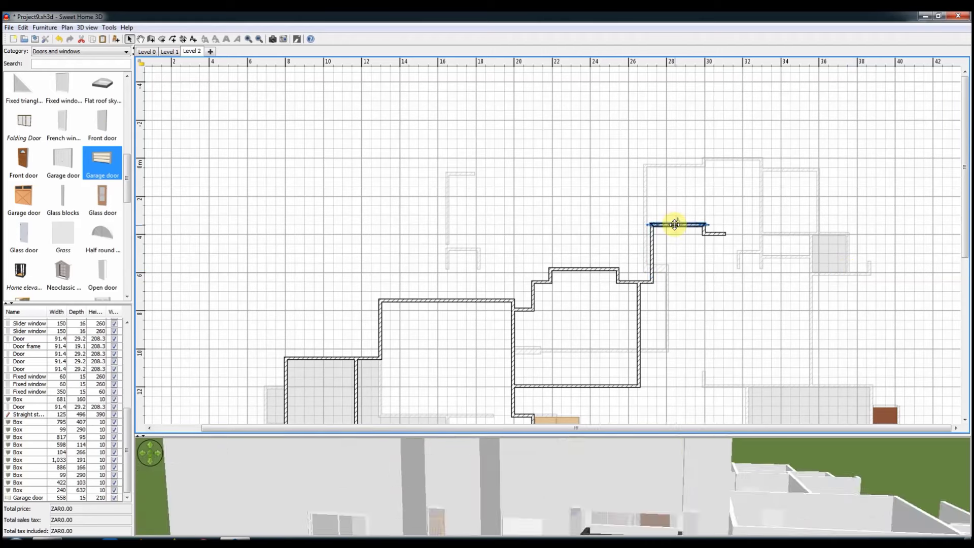
pyautogui.click(570, 135)
pyautogui.click(724, 233)
pyautogui.scroll(-3, 724, 202)
pyautogui.scroll(-3, 724, 181)
pyautogui.hotkey('ctrl', 'shift', 'w')
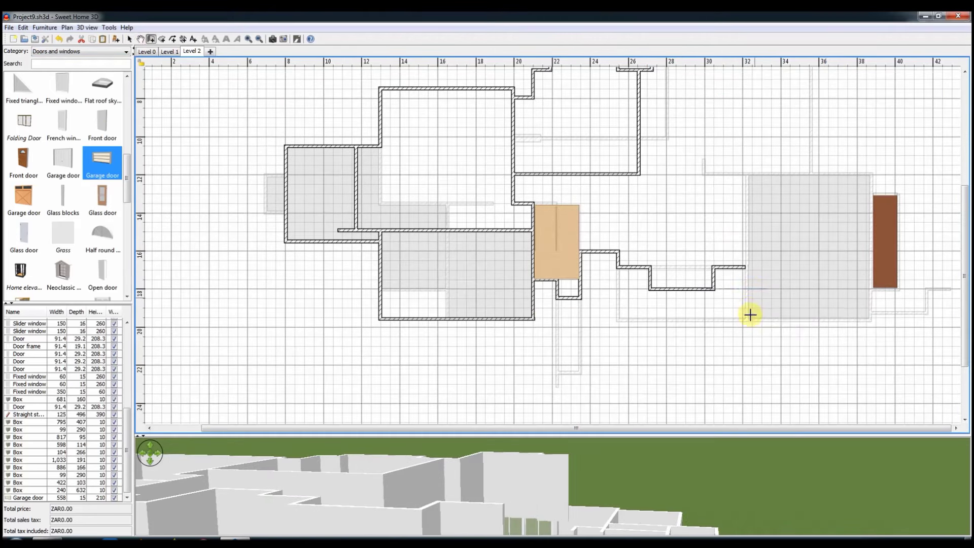
pyautogui.click(745, 266)
pyautogui.click(745, 321)
# Continue the new wall with a 350 cm segment.
pyautogui.rightClick(891, 199)
pyautogui.click(736, 325)
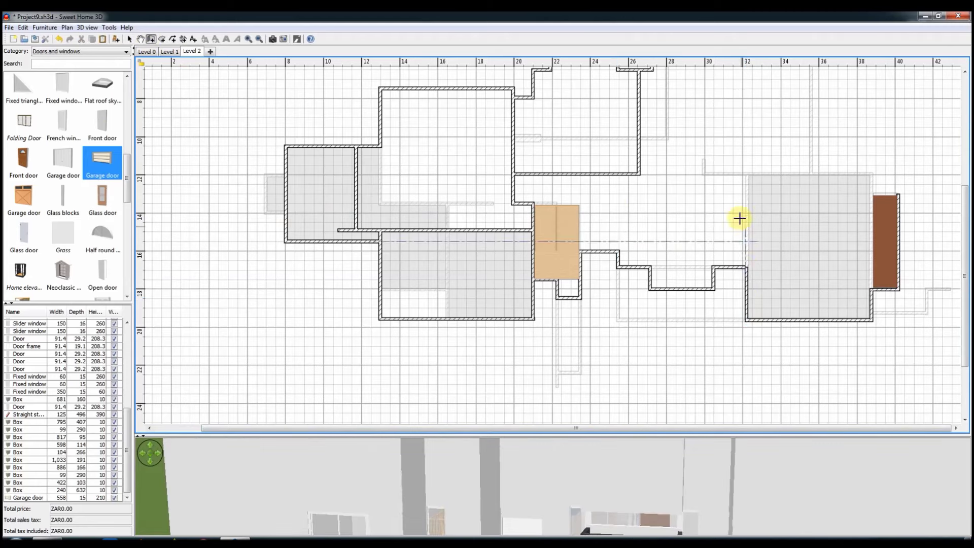
pyautogui.rightClick(679, 212)
pyautogui.press('Escape')
pyautogui.scroll(-3, 659, 167)
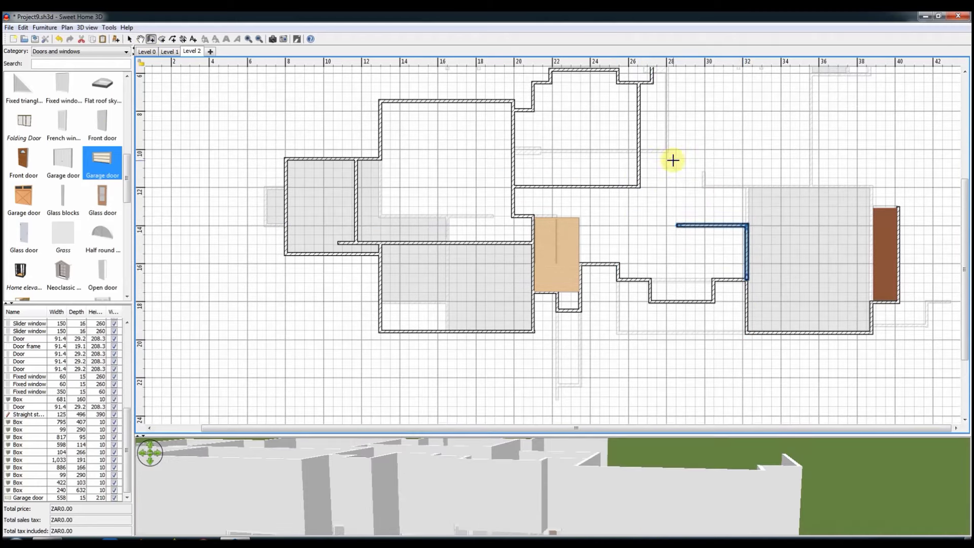
pyautogui.scroll(3, 659, 168)
pyautogui.click(640, 170)
# Draw short walls down to the lower wall and reshape one so its connecting wall slants.
pyautogui.click(685, 170)
pyautogui.doubleClick(686, 224)
pyautogui.scroll(5, 738, 203)
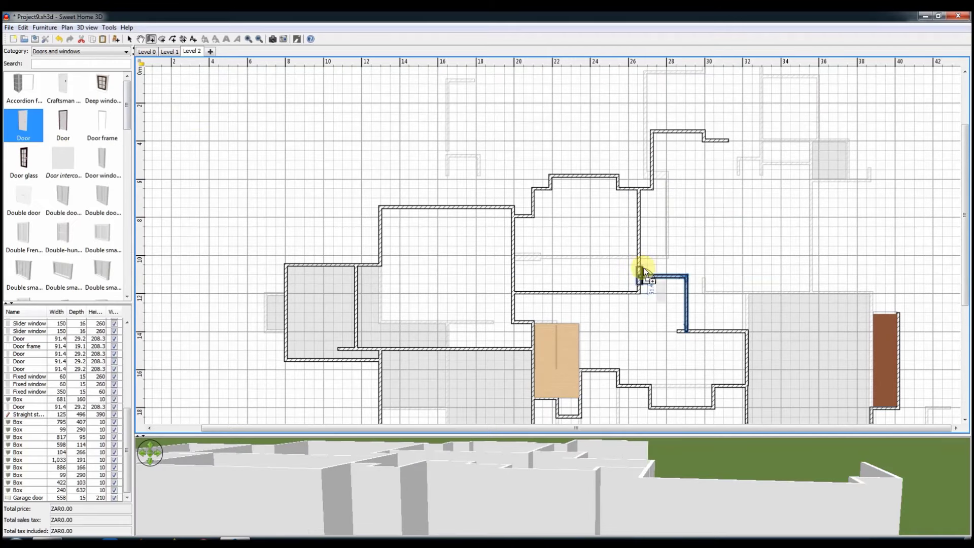
pyautogui.doubleClick(654, 253)
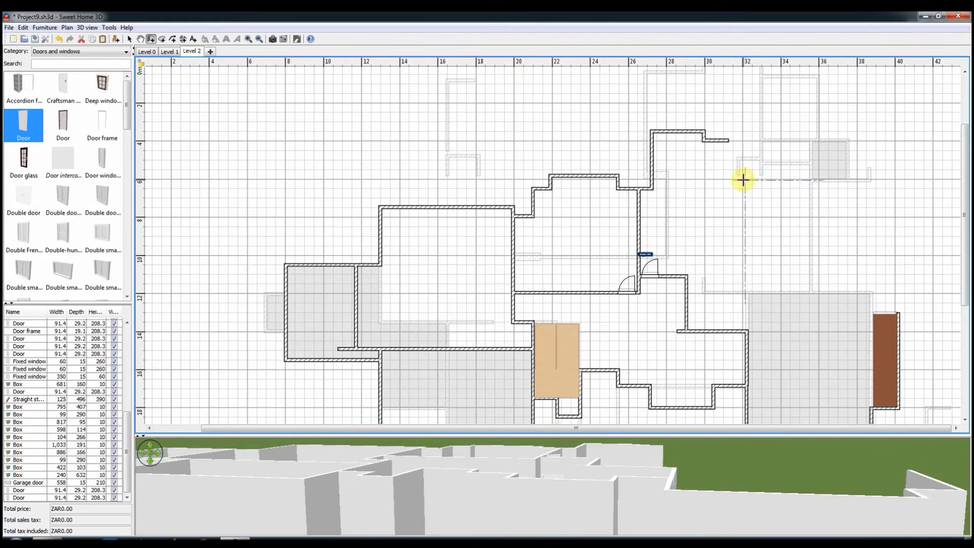
pyautogui.moveTo(651, 131); pyautogui.dragTo(658, 131)
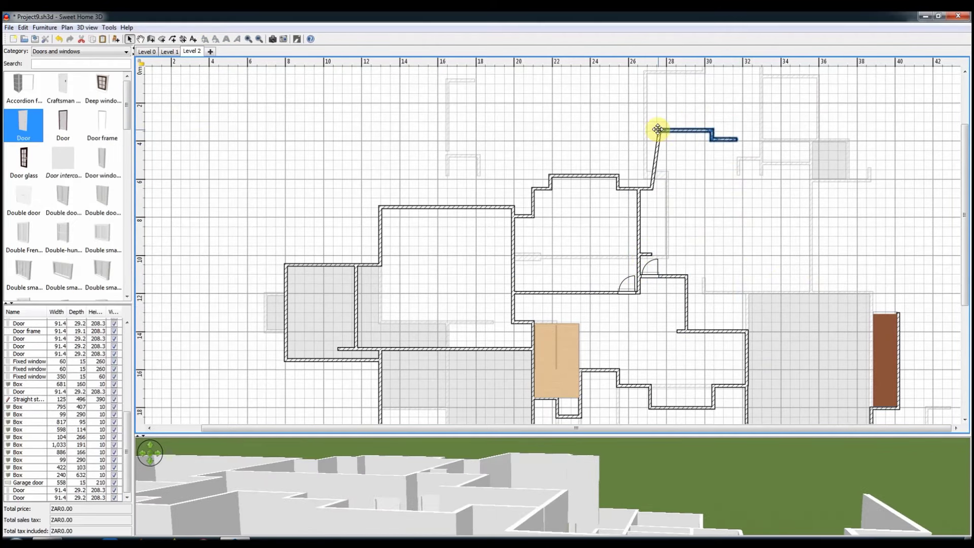
# Draw the right-side upper-floor walls, redoing a first attempt after undoing it.
pyautogui.click(750, 321)
pyautogui.click(841, 290)
pyautogui.scroll(-3, 842, 278)
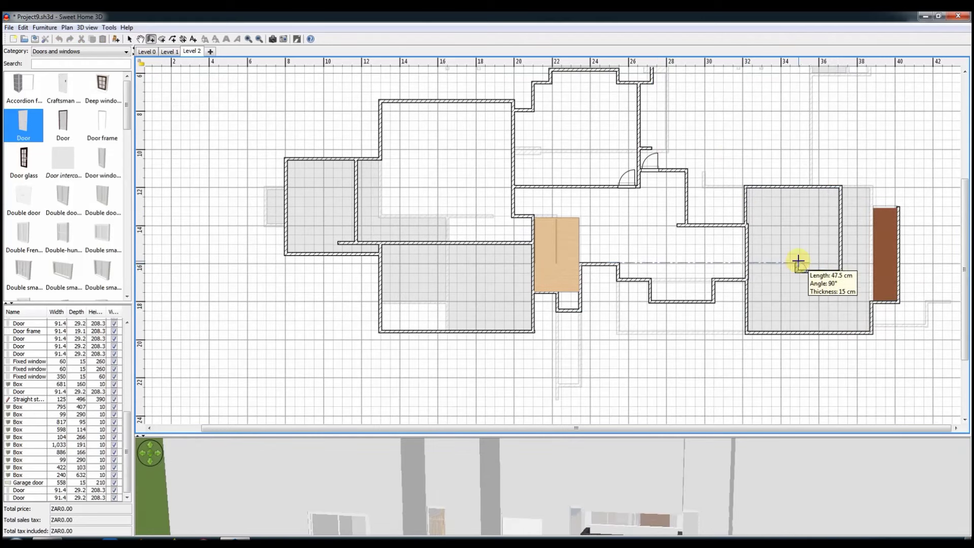
pyautogui.doubleClick(841, 273)
pyautogui.scroll(3, 841, 273)
pyautogui.hotkey('ctrl', 'z')
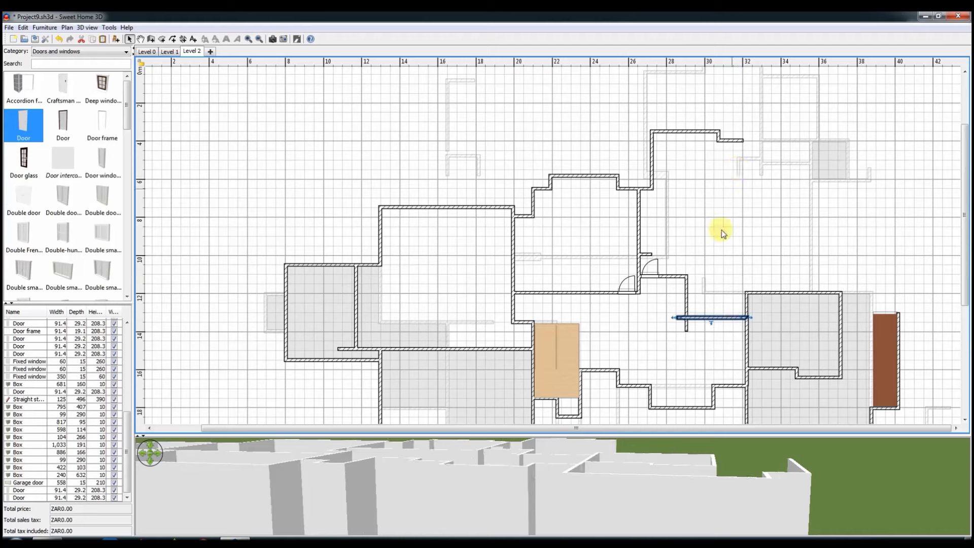
pyautogui.hotkey('ctrl', 'z')
pyautogui.hotkey('ctrl', 'z')
pyautogui.click(765, 273)
pyautogui.click(746, 273)
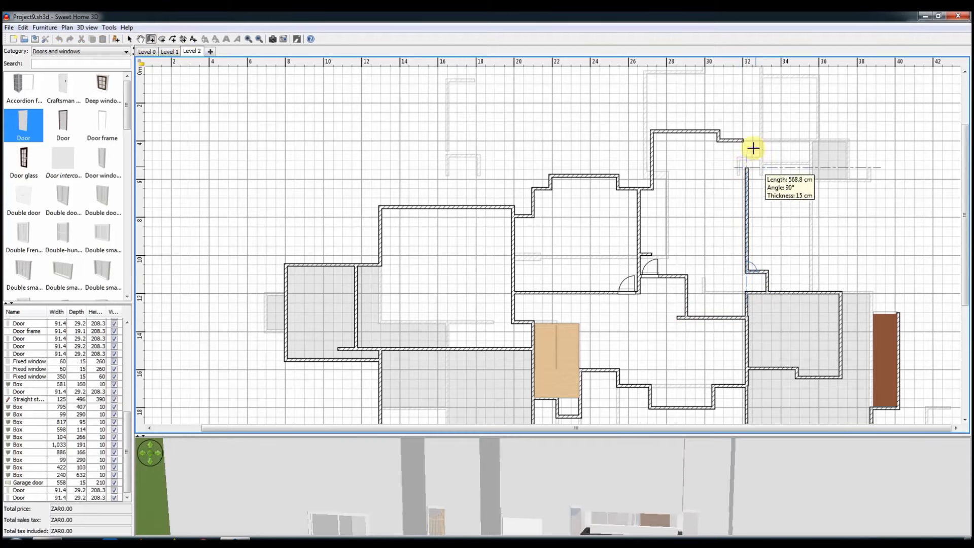
pyautogui.doubleClick(745, 141)
pyautogui.click(724, 136)
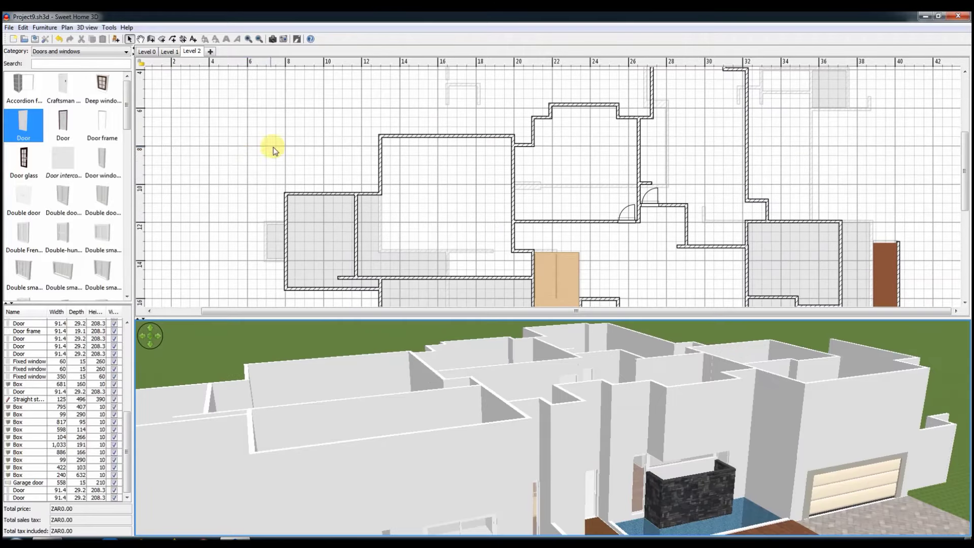
# Draw the left-side walls running up and across the top of the floor.
pyautogui.click(265, 259)
pyautogui.doubleClick(284, 259)
pyautogui.click(151, 39)
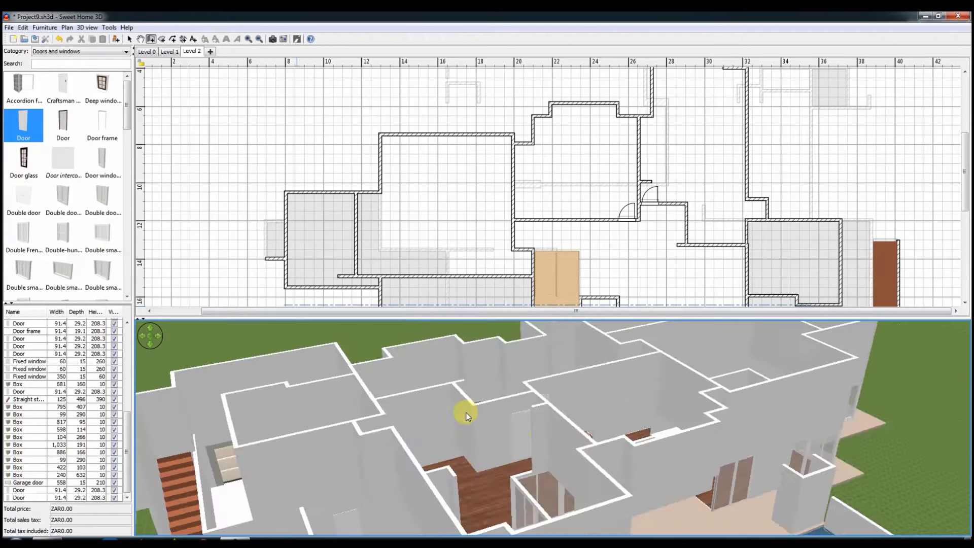
pyautogui.click(265, 168)
pyautogui.click(324, 135)
pyautogui.click(446, 135)
pyautogui.doubleClick(446, 146)
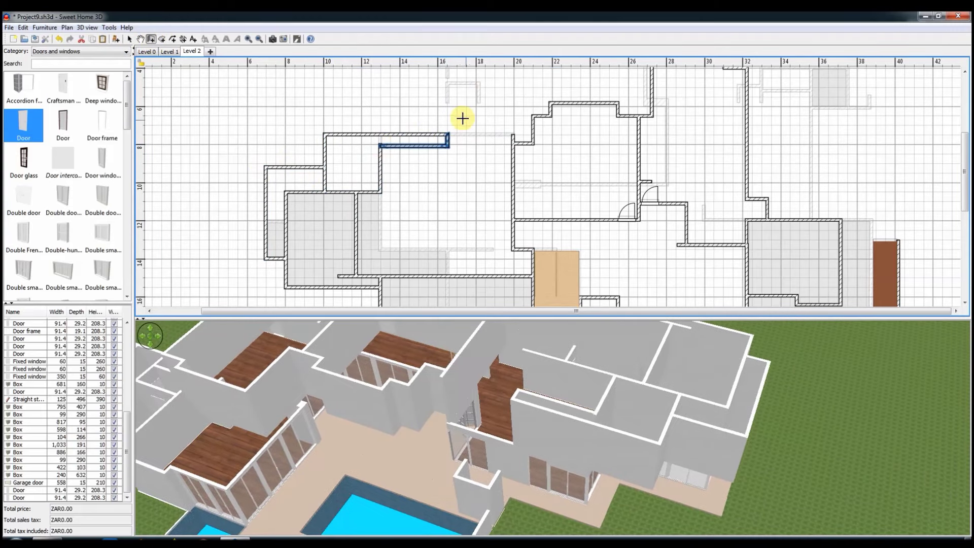
pyautogui.click(129, 39)
pyautogui.click(378, 142)
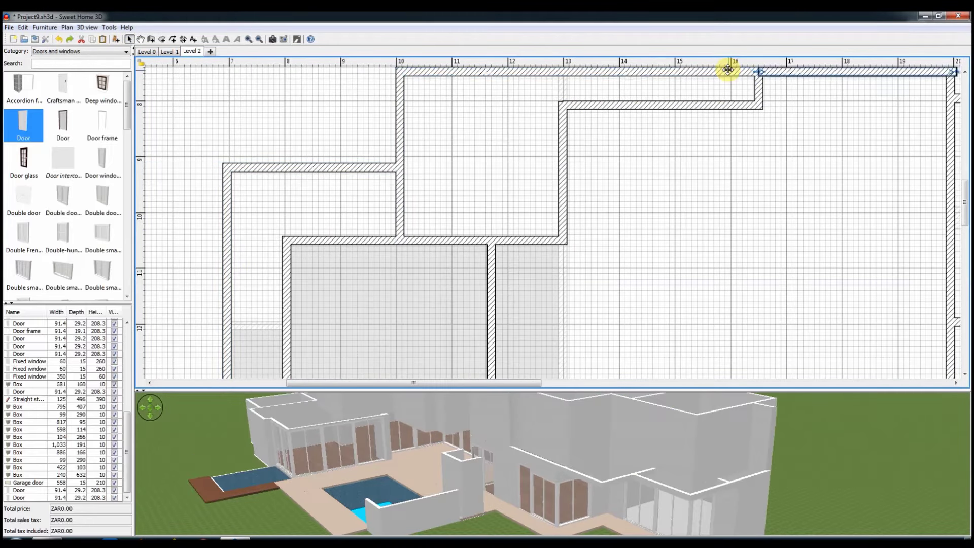
pyautogui.click(592, 316)
# Outline a small room at the top left with new walls.
pyautogui.scroll(3, 609, 345)
pyautogui.moveTo(640, 398)
pyautogui.mouseDown()
pyautogui.moveTo(397, 516)
pyautogui.moveTo(370, 444)
pyautogui.mouseUp()
pyautogui.moveTo(543, 384); pyautogui.dragTo(679, 376)
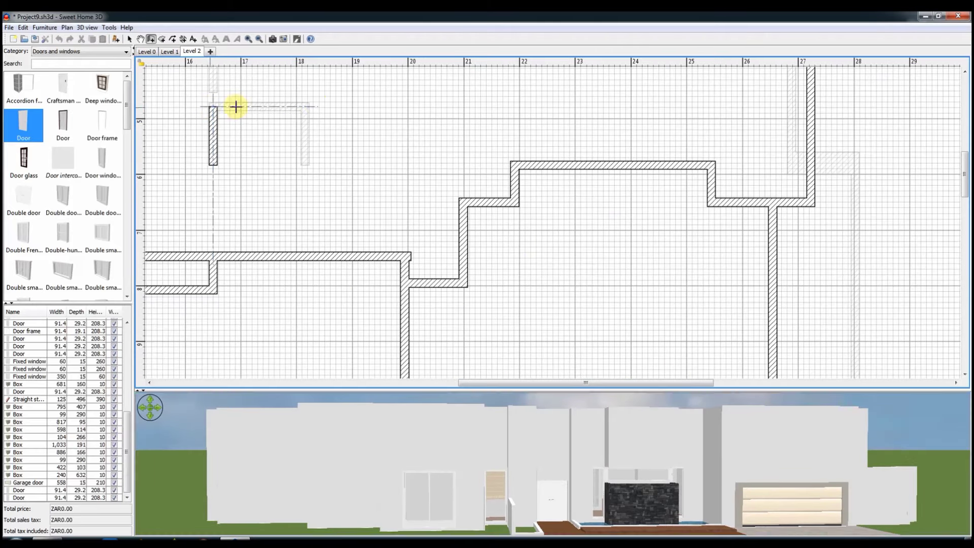
pyautogui.click(209, 106)
pyautogui.click(304, 106)
pyautogui.doubleClick(213, 164)
pyautogui.click(211, 257)
# Set the selected walls' thickness to 6 cm and move the top wall into line.
pyautogui.rightClick(482, 165)
pyautogui.click(563, 290)
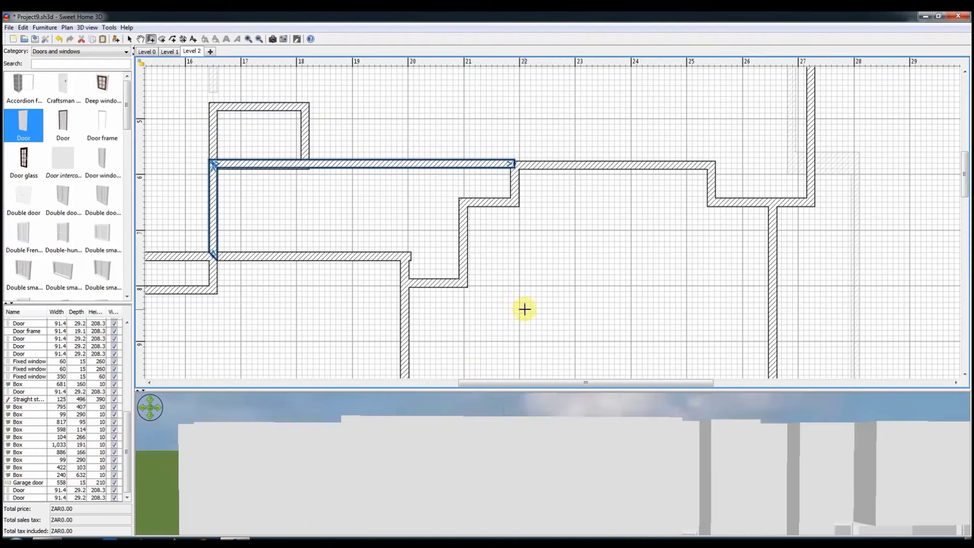
pyautogui.press('Return')
pyautogui.click(558, 164)
pyautogui.moveTo(588, 163); pyautogui.dragTo(617, 205)
# Thicken the two short wall pieces into square pillars.
pyautogui.rightClick(515, 182)
pyautogui.click(588, 441)
pyautogui.write('60')
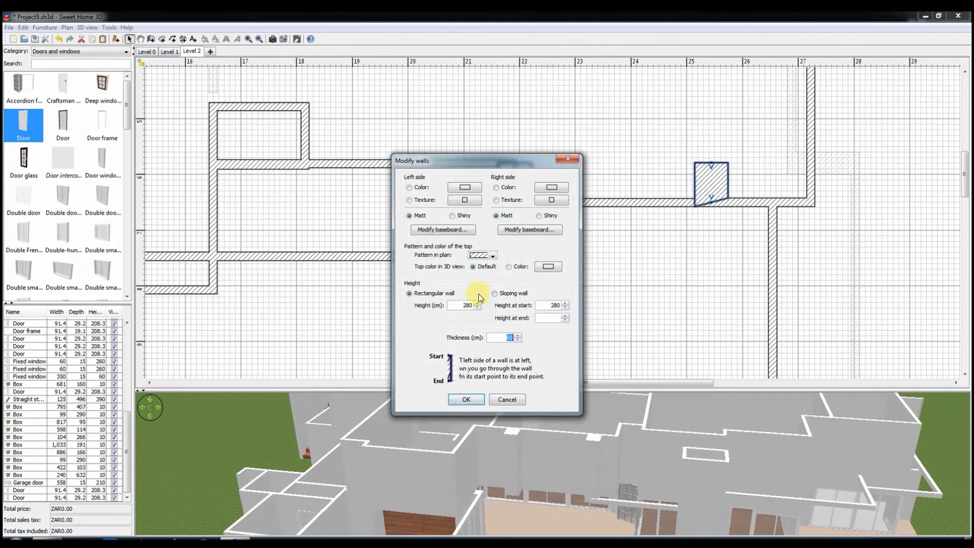
pyautogui.press('Return')
pyautogui.click(129, 39)
pyautogui.scroll(4, 753, 202)
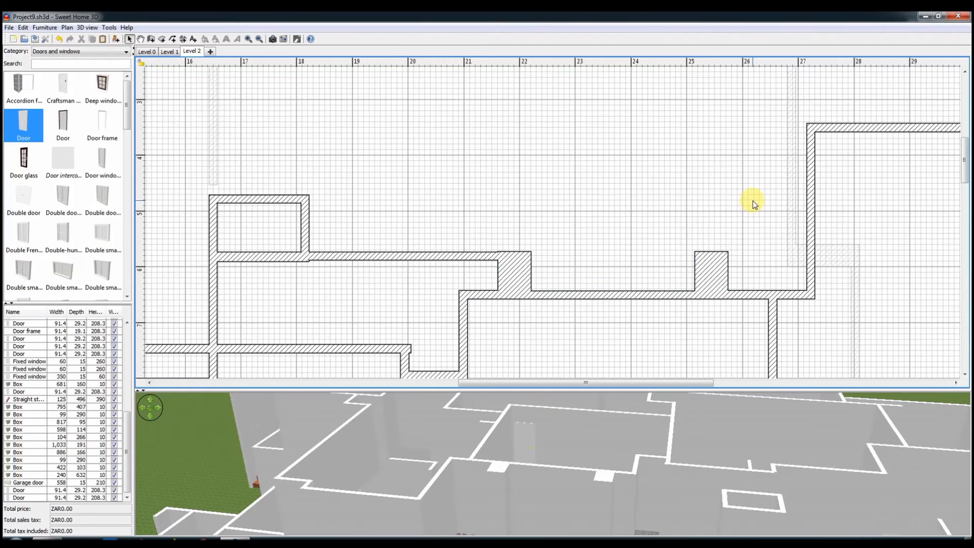
pyautogui.keyDown('shift'); pyautogui.hscroll(10, 753, 203); pyautogui.keyUp('shift')
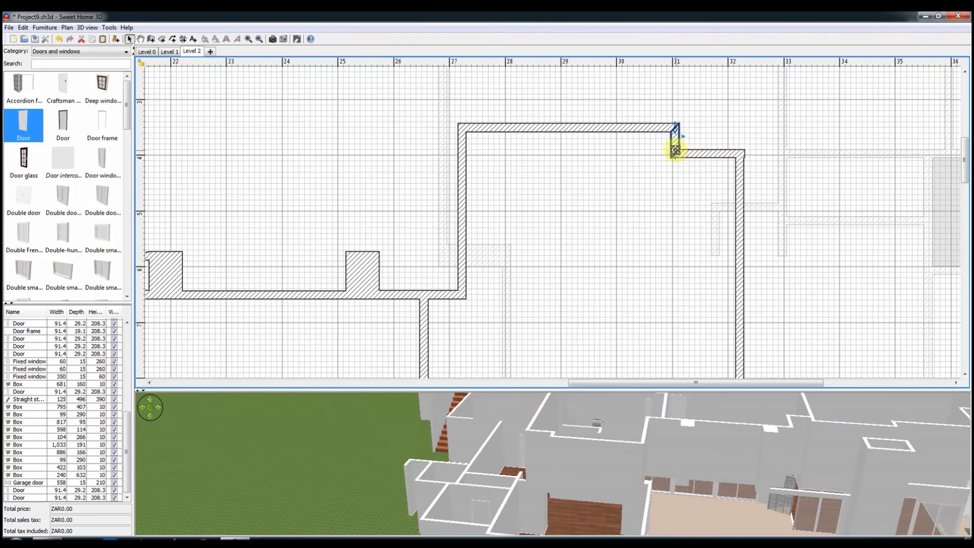
pyautogui.scroll(5, 409, 245)
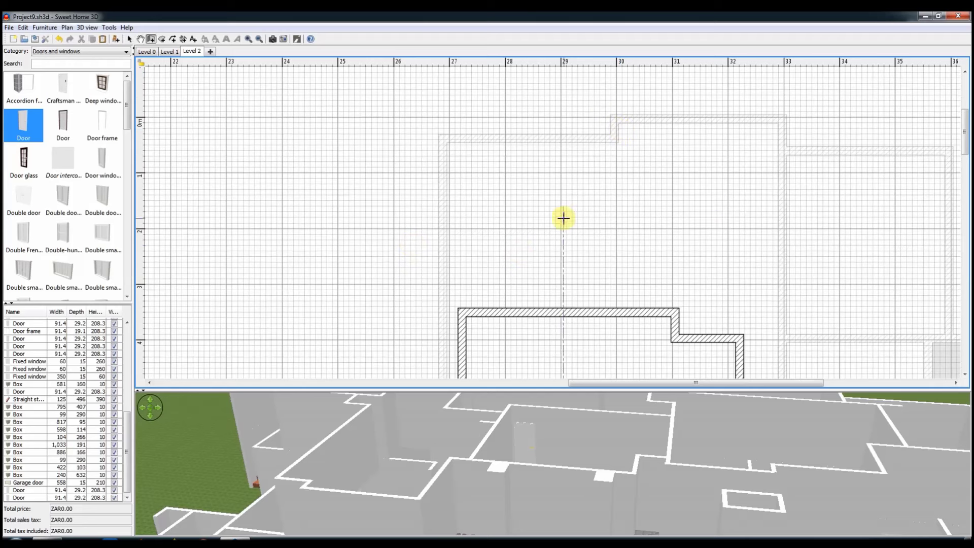
# Finish the new top wall and move the lower horizontal wall down.
pyautogui.click(478, 137)
pyautogui.doubleClick(675, 139)
pyautogui.click(130, 40)
pyautogui.moveTo(674, 313); pyautogui.dragTo(676, 330)
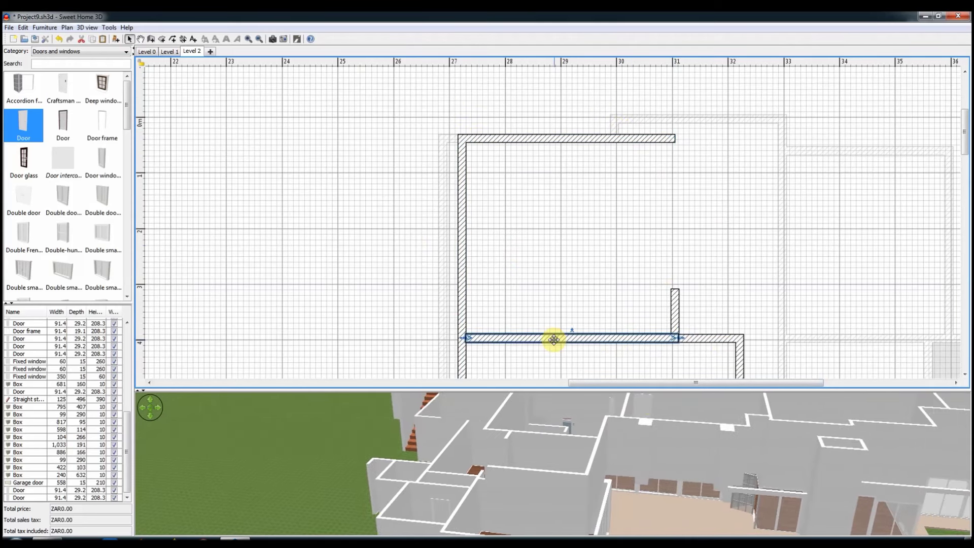
pyautogui.scroll(-5, 455, 332)
pyautogui.scroll(5, 491, 224)
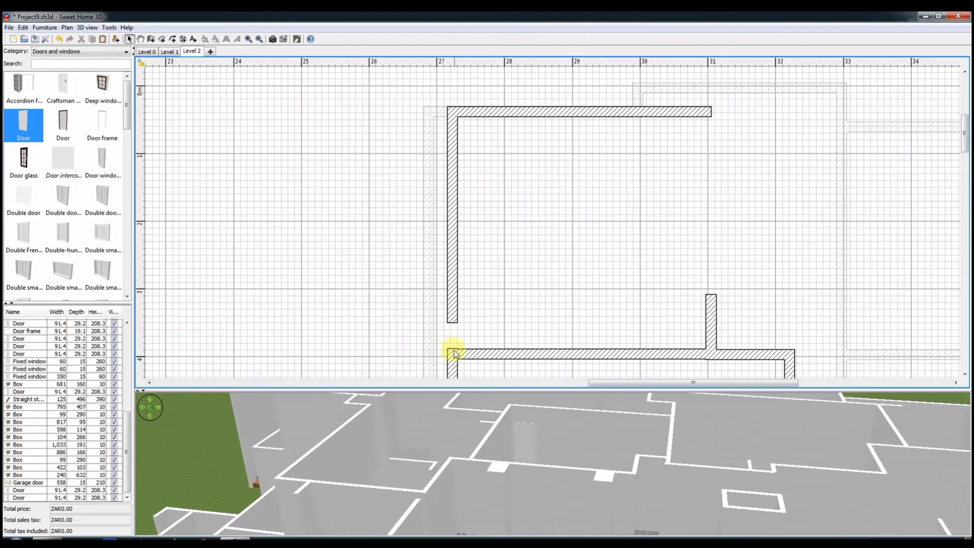
pyautogui.click(537, 106)
pyautogui.doubleClick(537, 107)
pyautogui.click(461, 403)
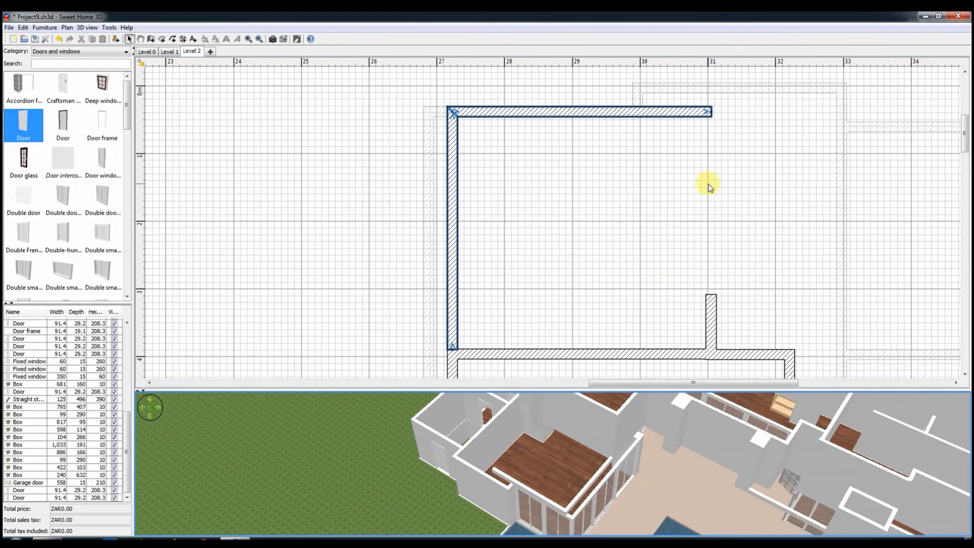
# Draw the walls enclosing the top-right rooms.
pyautogui.scroll(-1, 708, 187)
pyautogui.click(151, 39)
pyautogui.click(670, 278)
pyautogui.click(670, 106)
pyautogui.click(785, 105)
pyautogui.doubleClick(784, 117)
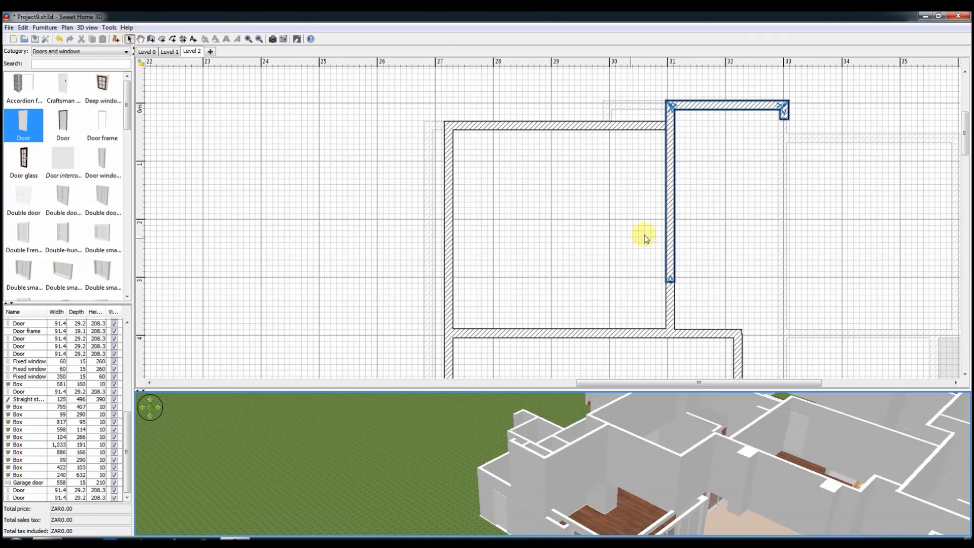
# Add a new vertical wall and check its properties.
pyautogui.scroll(-3, 558, 102)
pyautogui.click(364, 92)
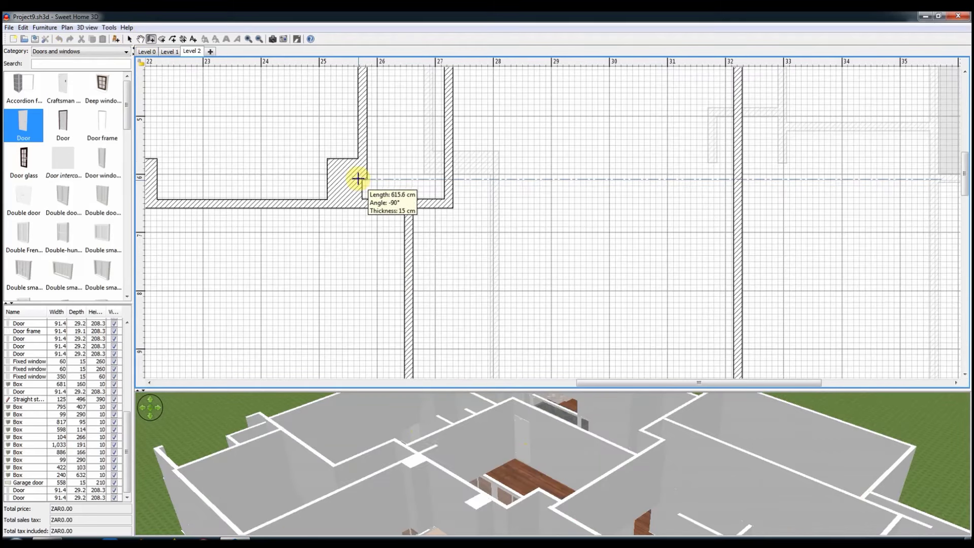
pyautogui.doubleClick(364, 288)
pyautogui.press('Return')
pyautogui.scroll(3, 582, 221)
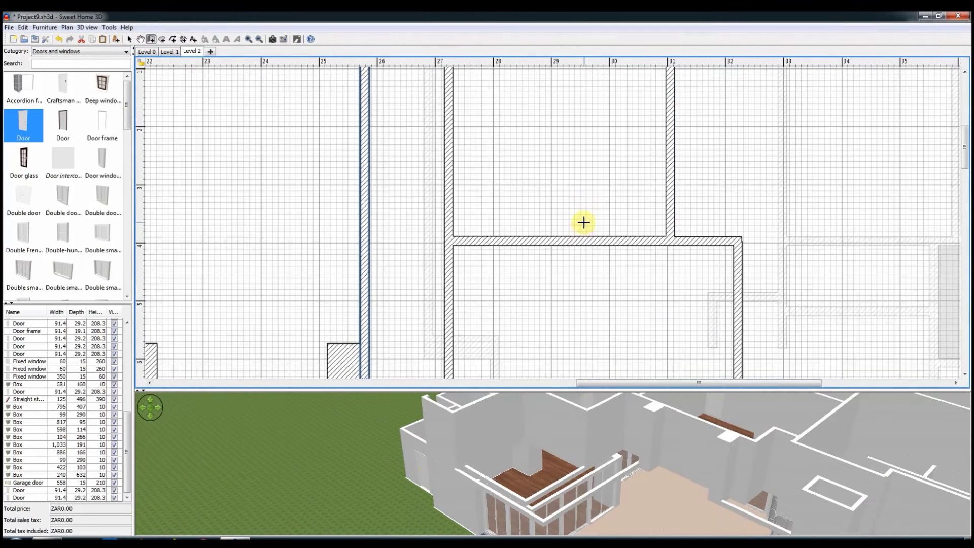
pyautogui.keyDown('shift'); pyautogui.hscroll(8, 583, 222); pyautogui.keyUp('shift')
# Draw the remaining right-side wall and enlarge the 3D view area.
pyautogui.click(151, 39)
pyautogui.click(359, 197)
pyautogui.scroll(-3, 535, 152)
pyautogui.click(535, 109)
pyautogui.scroll(-3, 537, 211)
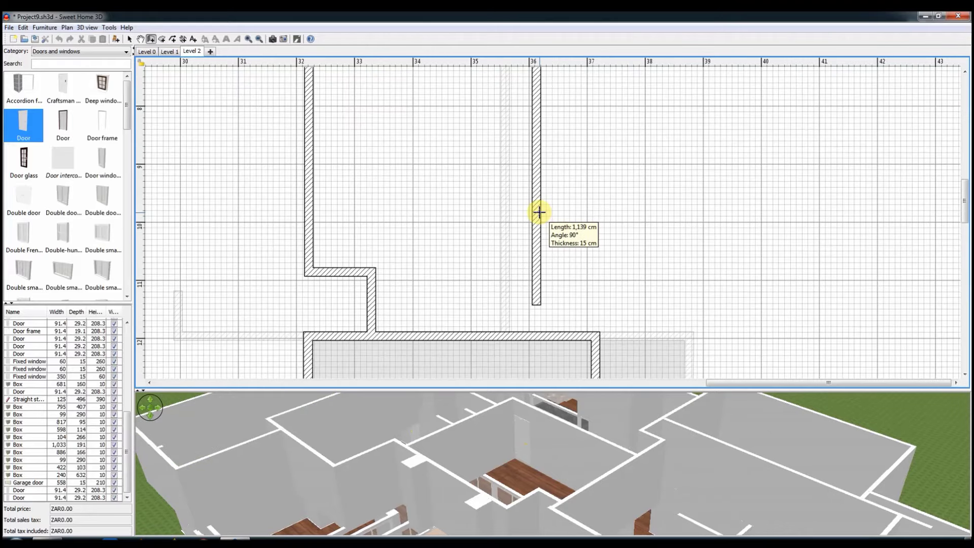
pyautogui.keyDown('ctrl'); pyautogui.scroll(-5, 452, 124); pyautogui.keyUp('ctrl')
pyautogui.doubleClick(457, 201)
pyautogui.rightClick(452, 202)
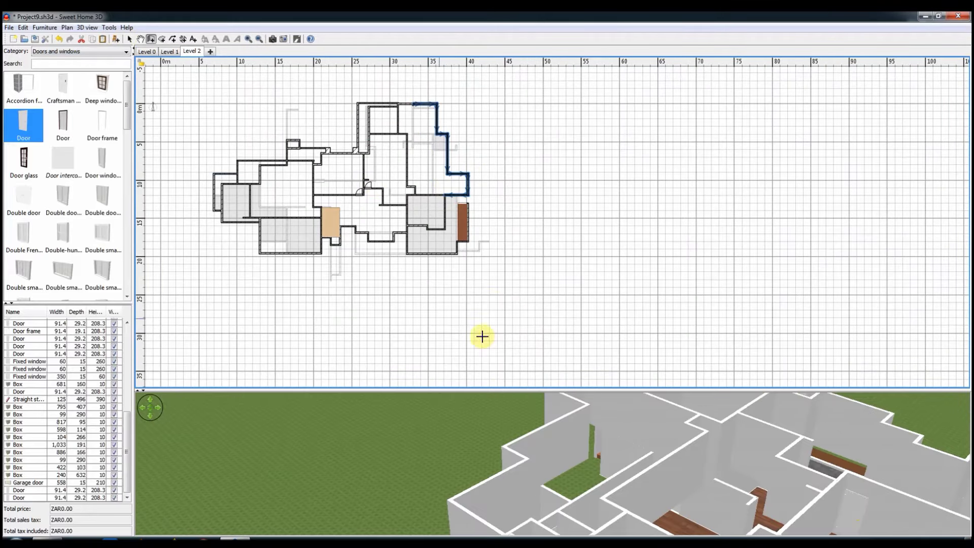
pyautogui.press('Escape')
pyautogui.moveTo(553, 390); pyautogui.dragTo(553, 289)
pyautogui.scroll(3, 652, 441)
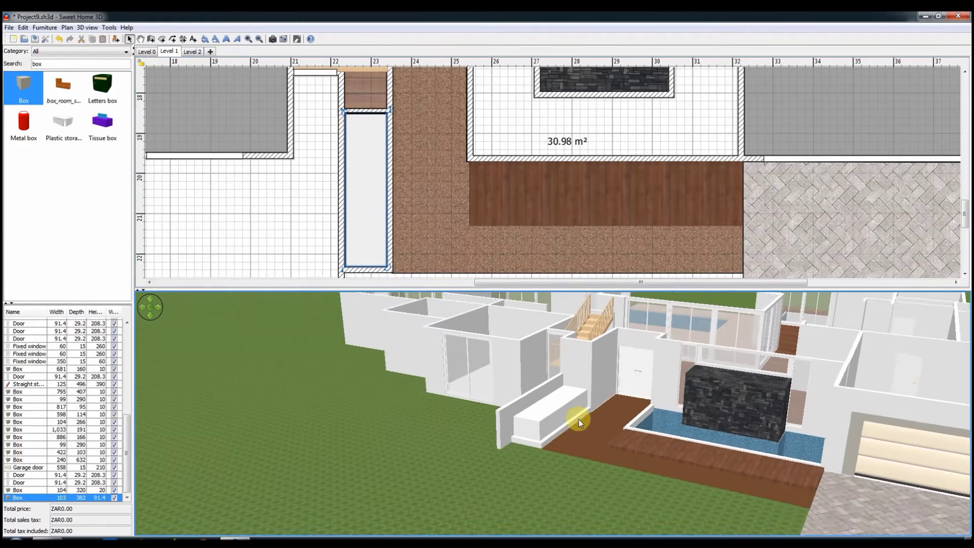
# Size the step box to 129 × 396 × 5 and add thin copies in a row.
pyautogui.click(466, 391)
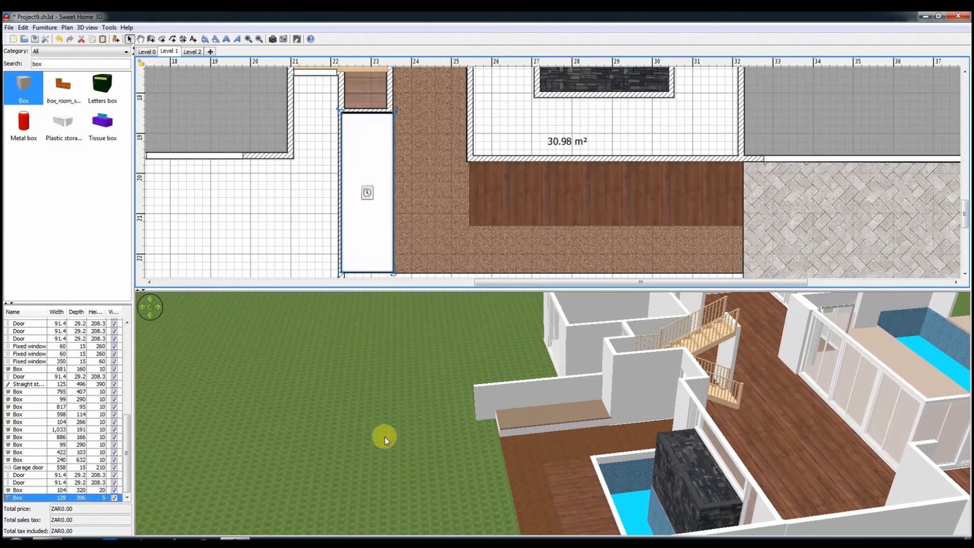
pyautogui.moveTo(24, 85); pyautogui.dragTo(409, 107)
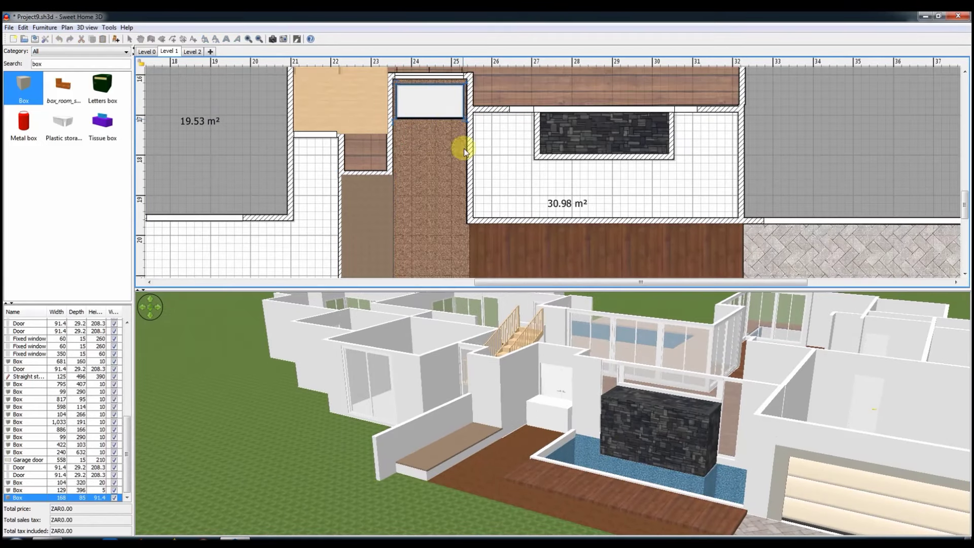
pyautogui.moveTo(433, 108); pyautogui.dragTo(439, 224)
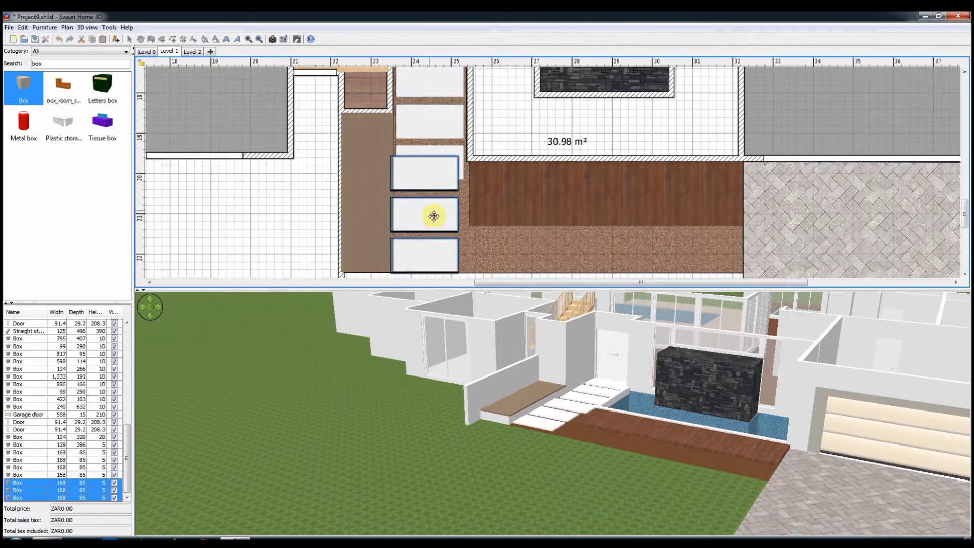
pyautogui.scroll(-3, 435, 213)
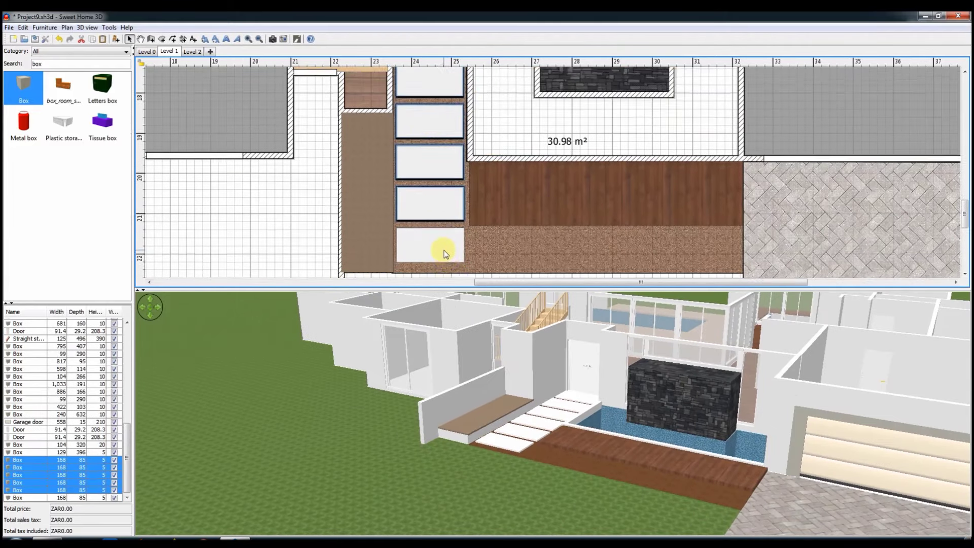
# Apply a wood texture to all six step boxes.
pyautogui.doubleClick(442, 228)
pyautogui.click(439, 344)
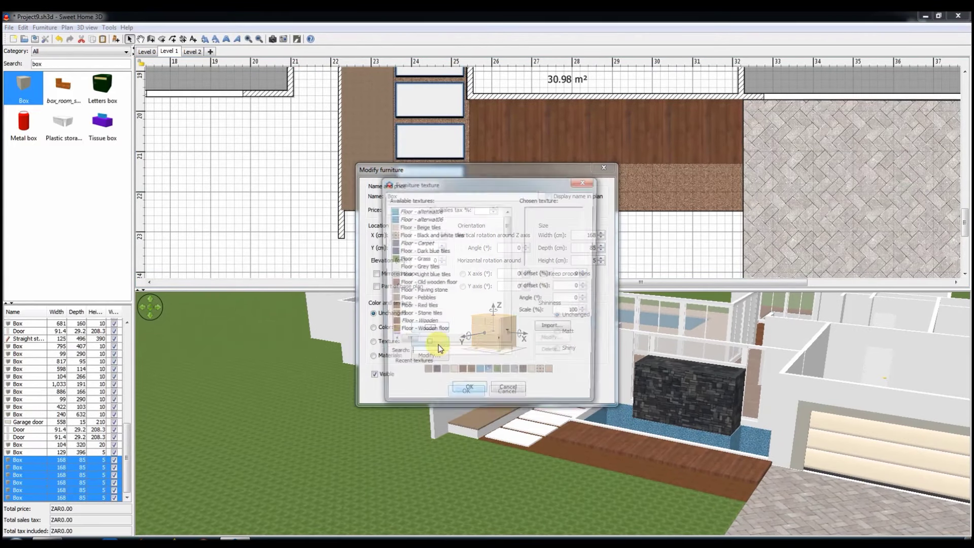
pyautogui.click(468, 394)
pyautogui.click(551, 412)
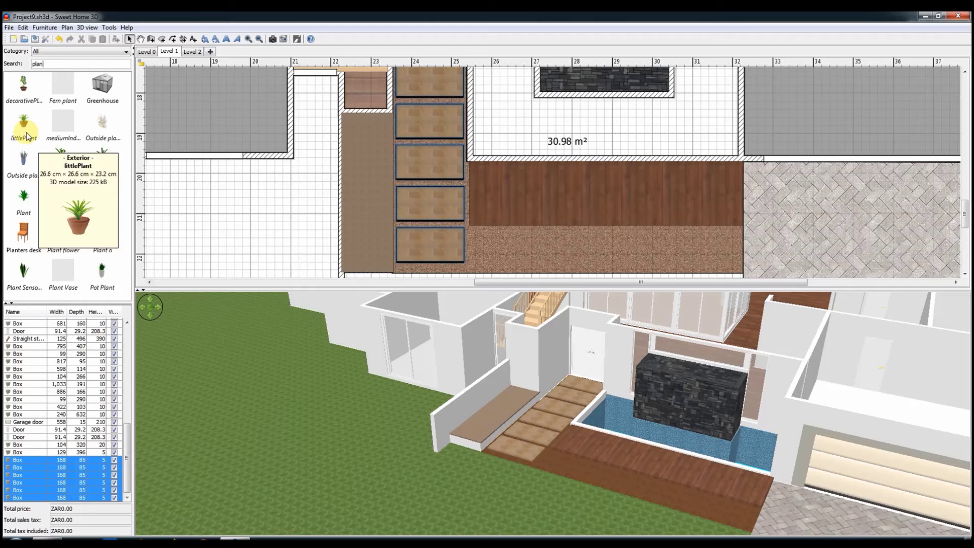
pyautogui.scroll(-3, 635, 263)
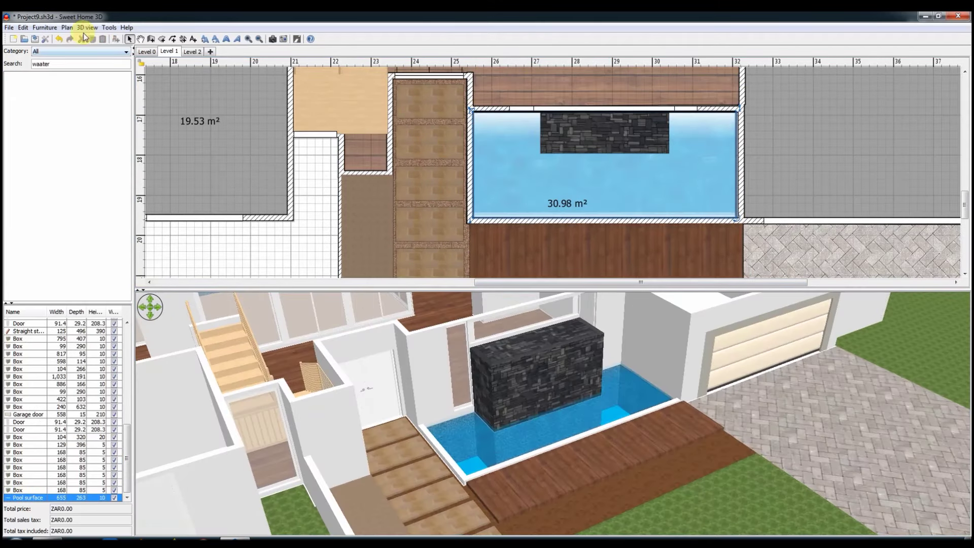
# Place and resize a 60 × 112 × 150 cm Water feature in the pool, then view the whole house.
pyautogui.moveTo(552, 162); pyautogui.dragTo(561, 163)
pyautogui.moveTo(570, 201); pyautogui.dragTo(579, 209)
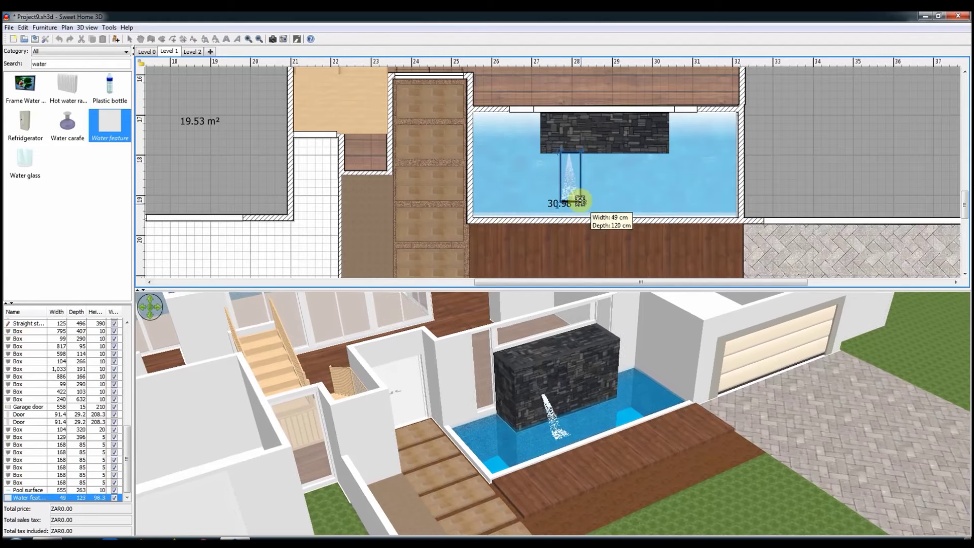
pyautogui.doubleClick(568, 178)
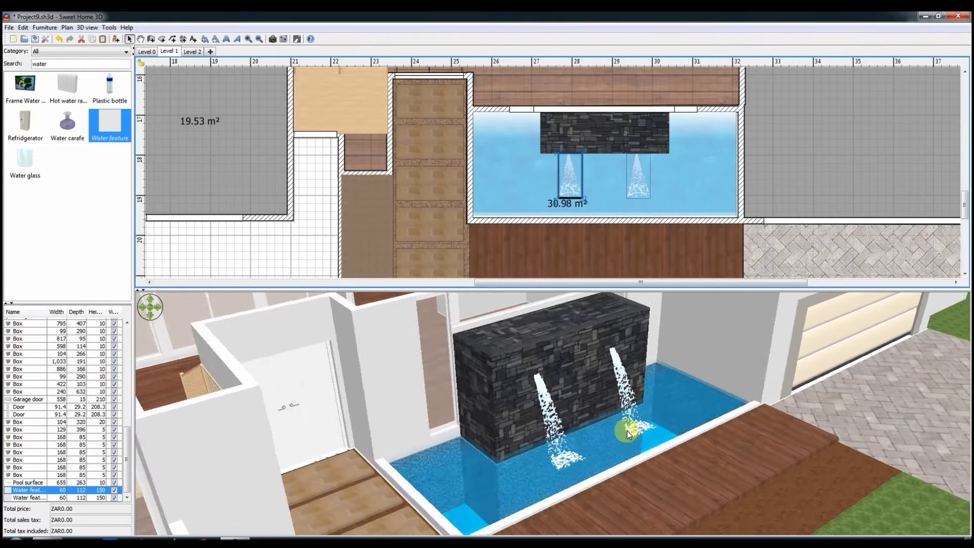
pyautogui.moveTo(627, 430)
pyautogui.mouseDown()
pyautogui.moveTo(470, 482)
pyautogui.moveTo(498, 477)
pyautogui.moveTo(414, 372)
pyautogui.mouseUp()
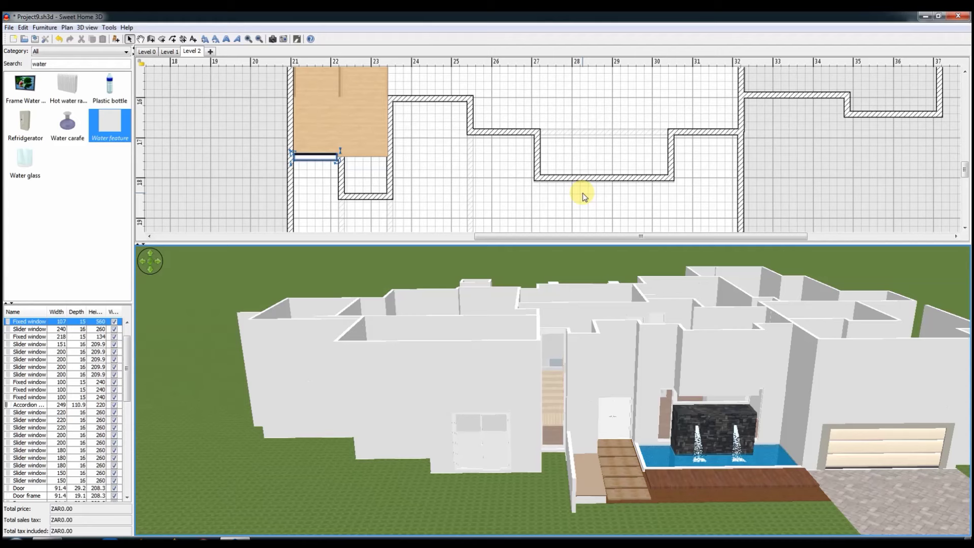
# Fit Level 2 walls with a 348 cm and a 129 cm shop window plus a glass door.
pyautogui.moveTo(572, 176); pyautogui.dragTo(696, 180)
pyautogui.doubleClick(659, 180)
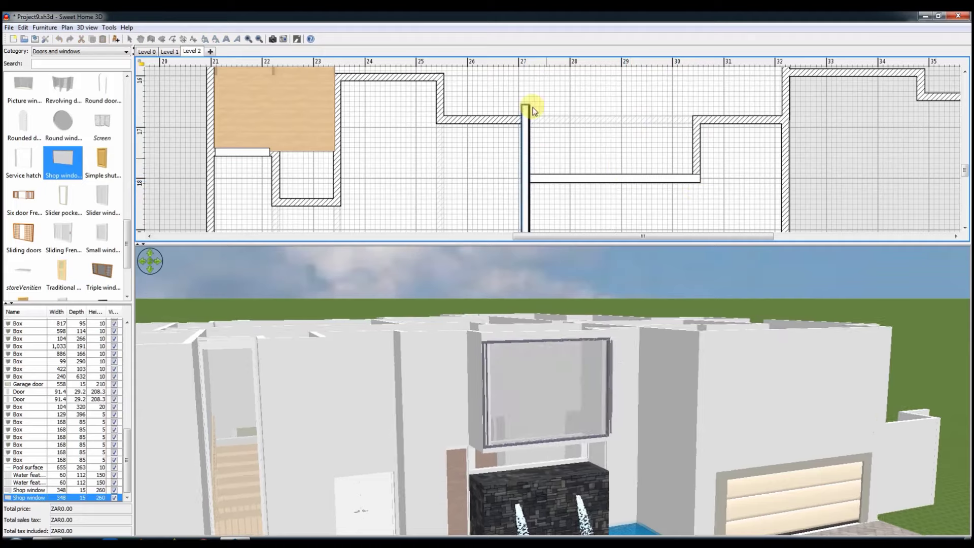
pyautogui.moveTo(532, 110)
pyautogui.mouseDown()
pyautogui.moveTo(522, 178)
pyautogui.moveTo(700, 152)
pyautogui.mouseUp()
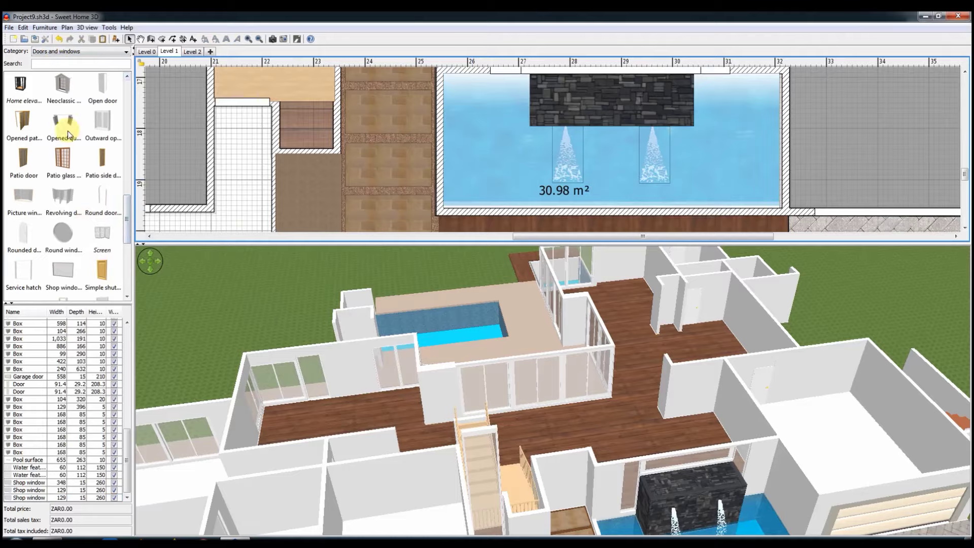
pyautogui.moveTo(24, 274); pyautogui.dragTo(391, 122)
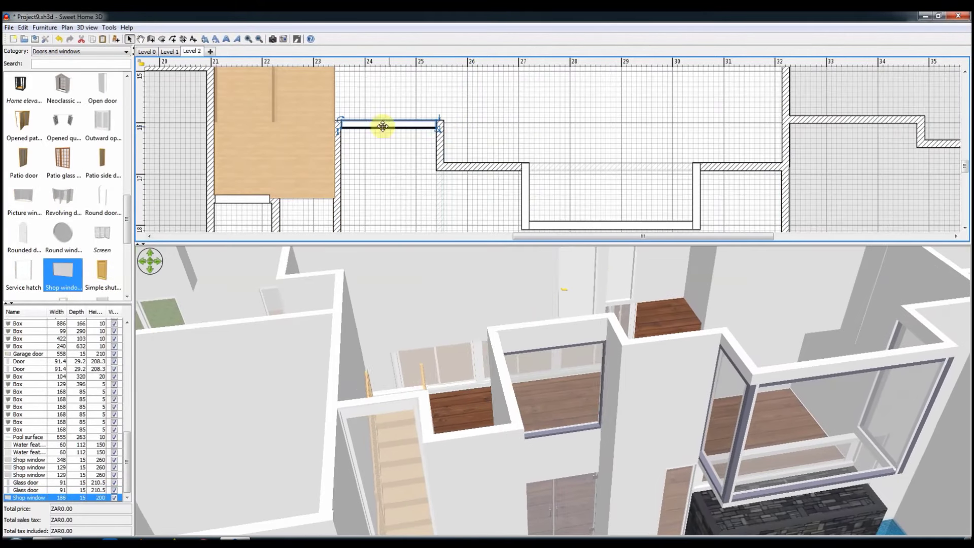
pyautogui.moveTo(616, 257)
pyautogui.mouseDown()
pyautogui.moveTo(695, 415)
pyautogui.moveTo(710, 422)
pyautogui.mouseUp()
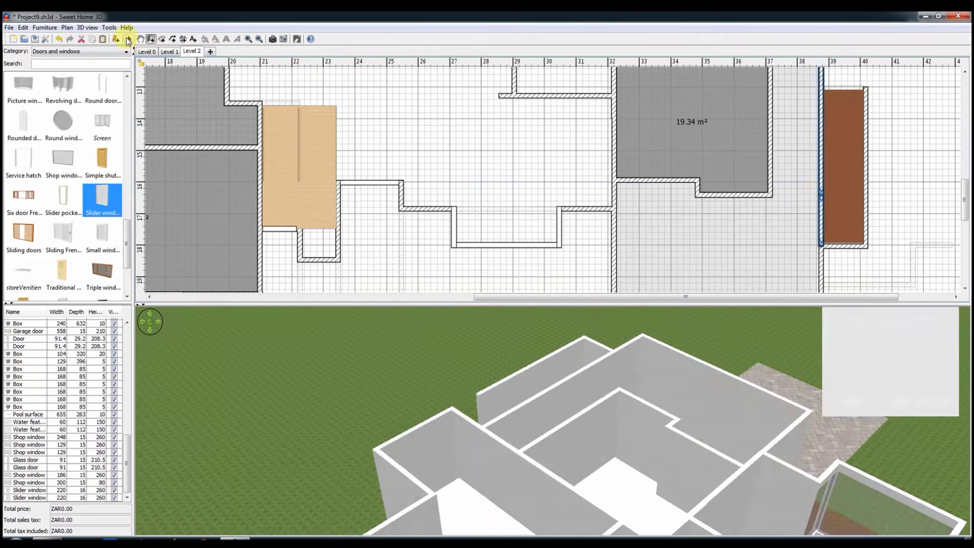
# Push the upper-floor staircase up against its wall and save the project.
pyautogui.click(822, 81)
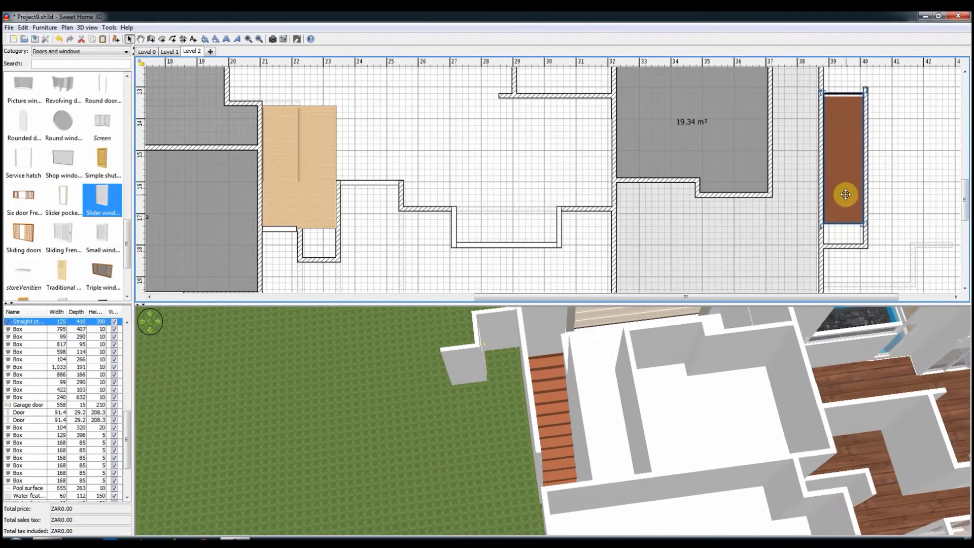
pyautogui.moveTo(845, 194); pyautogui.dragTo(831, 195)
pyautogui.click(821, 226)
pyautogui.hotkey('ctrl', 's')
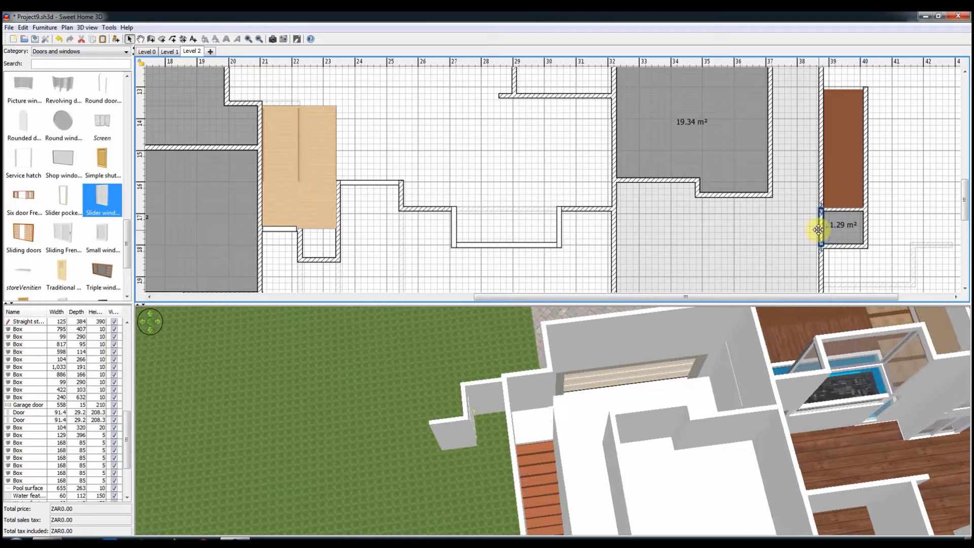
# Draw a small room beside the staircase and fit a slider window into the vertical wall.
pyautogui.doubleClick(820, 208)
pyautogui.doubleClick(652, 283)
pyautogui.click(473, 337)
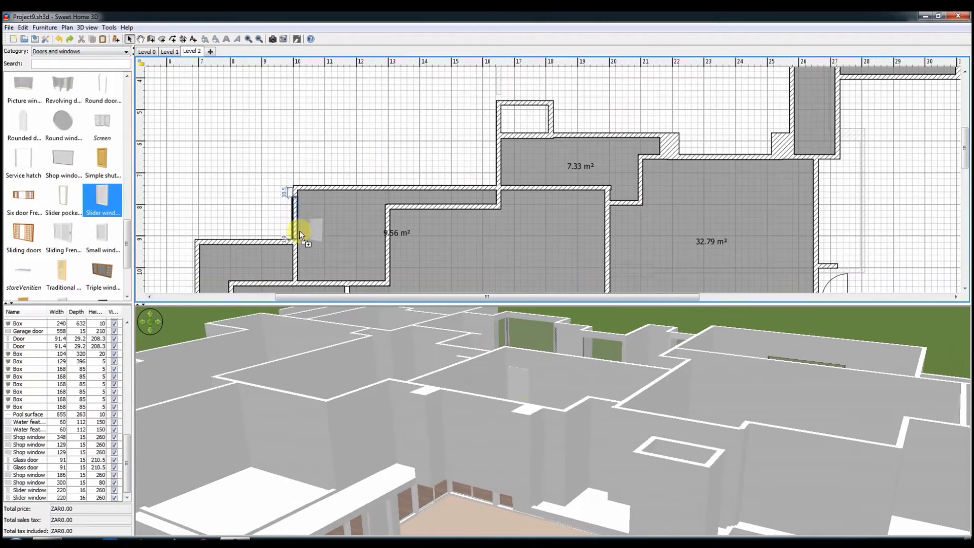
pyautogui.moveTo(251, 146); pyautogui.dragTo(474, 193)
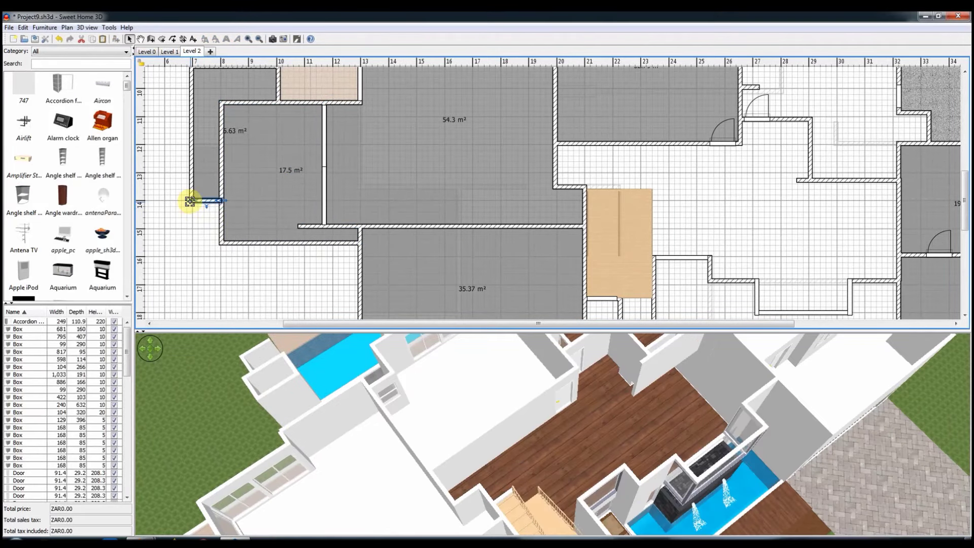
# Save the project and select the small grey room while zooming the plan around.
pyautogui.click(248, 39)
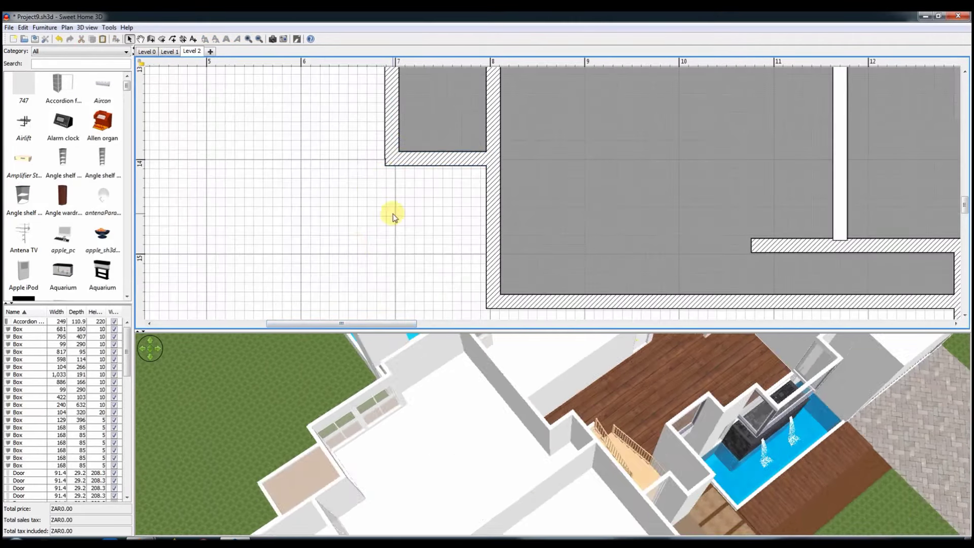
pyautogui.click(34, 39)
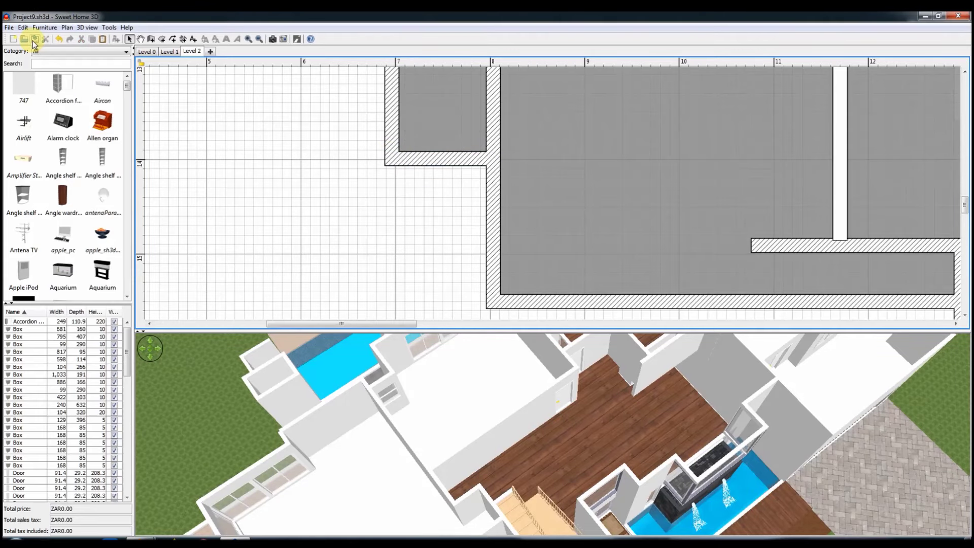
pyautogui.scroll(5, 371, 146)
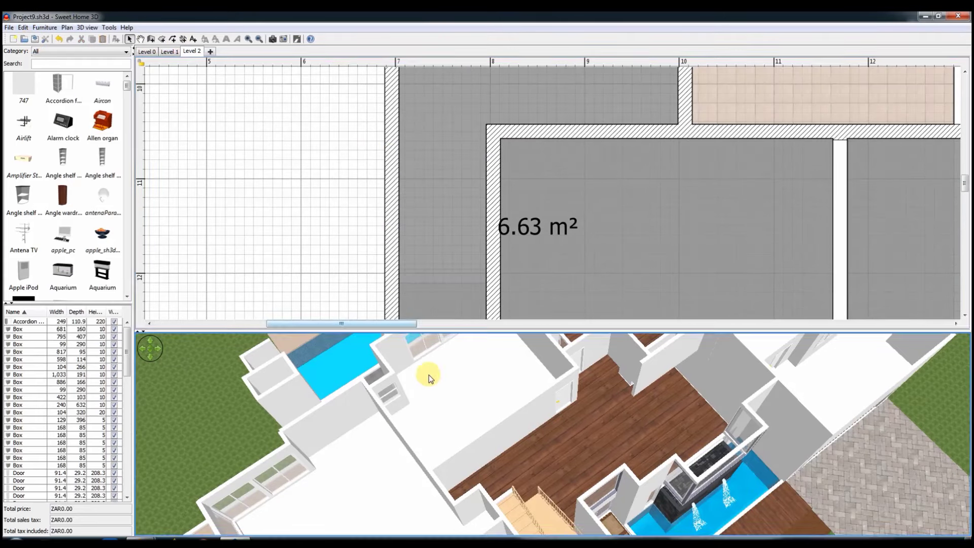
pyautogui.moveTo(407, 418); pyautogui.dragTo(464, 440)
pyautogui.scroll(3, 564, 219)
pyautogui.scroll(1, 653, 253)
pyautogui.click(653, 253)
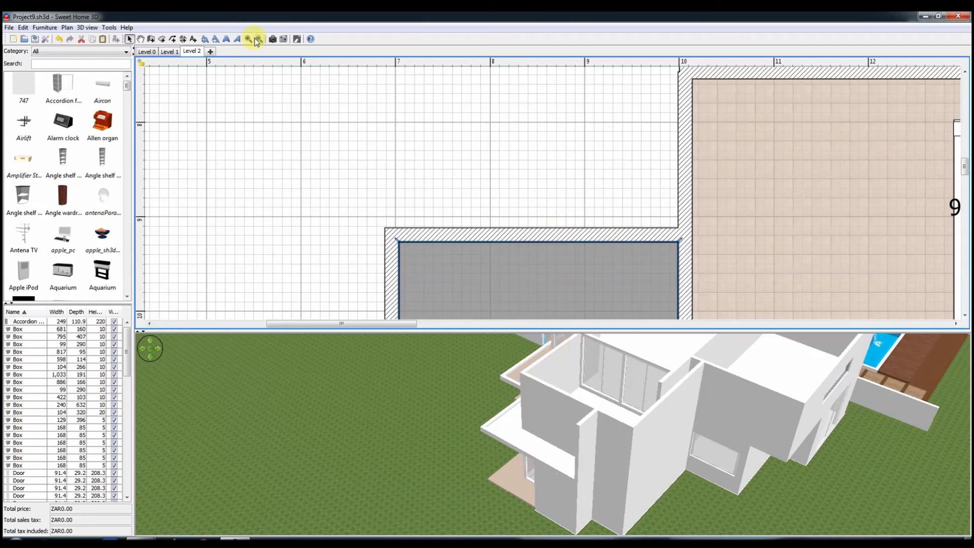
pyautogui.click(253, 40)
pyautogui.scroll(-5, 671, 403)
pyautogui.scroll(3, 645, 426)
pyautogui.scroll(3, 645, 426)
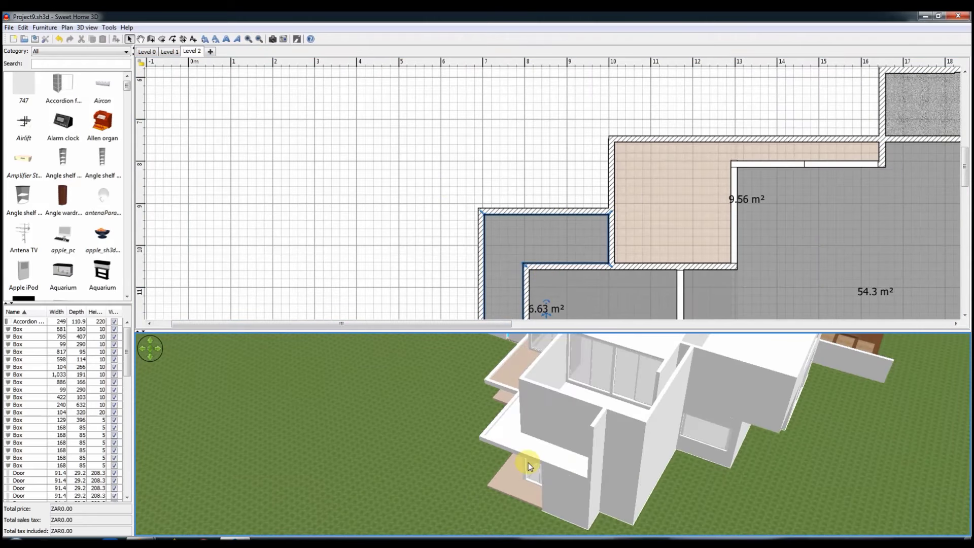
pyautogui.moveTo(528, 462); pyautogui.dragTo(658, 406)
pyautogui.scroll(-5, 30, 387)
# Give the eight fixed windows dark-coloured frames through Modify furniture.
pyautogui.click(23, 396)
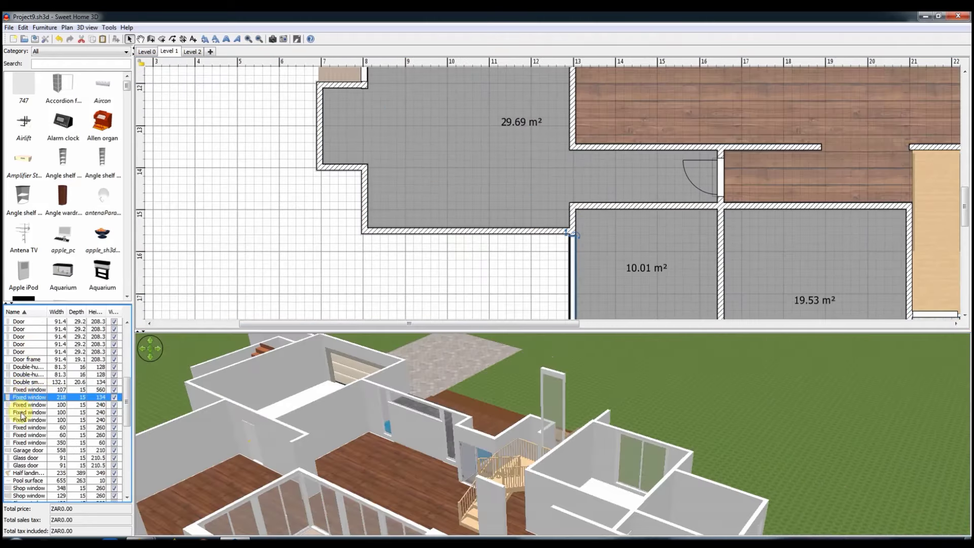
pyautogui.moveTo(22, 391); pyautogui.dragTo(23, 443)
pyautogui.rightClick(25, 432)
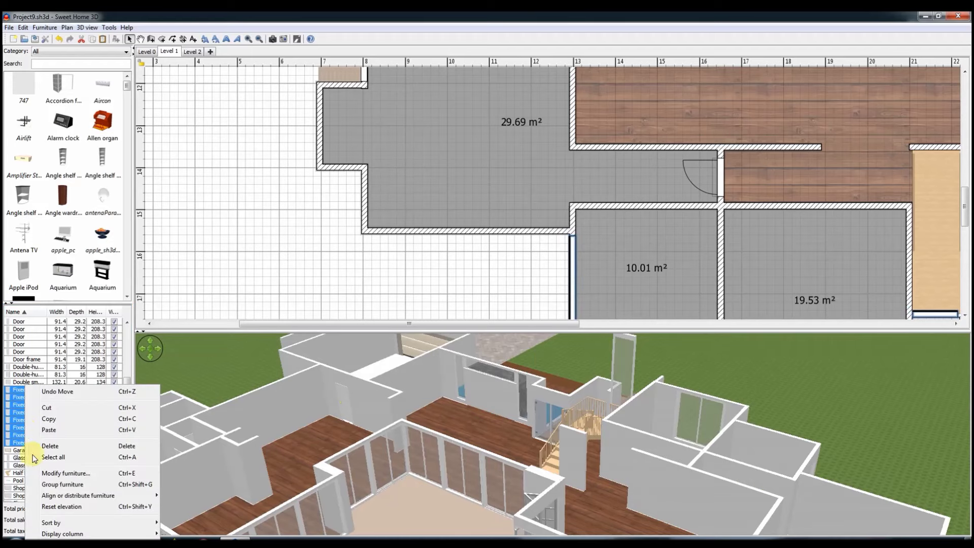
pyautogui.click(65, 473)
pyautogui.click(452, 335)
pyautogui.click(404, 410)
pyautogui.press('Return')
# Give the selected slider windows the same dark frame colour.
pyautogui.scroll(-5, 50, 406)
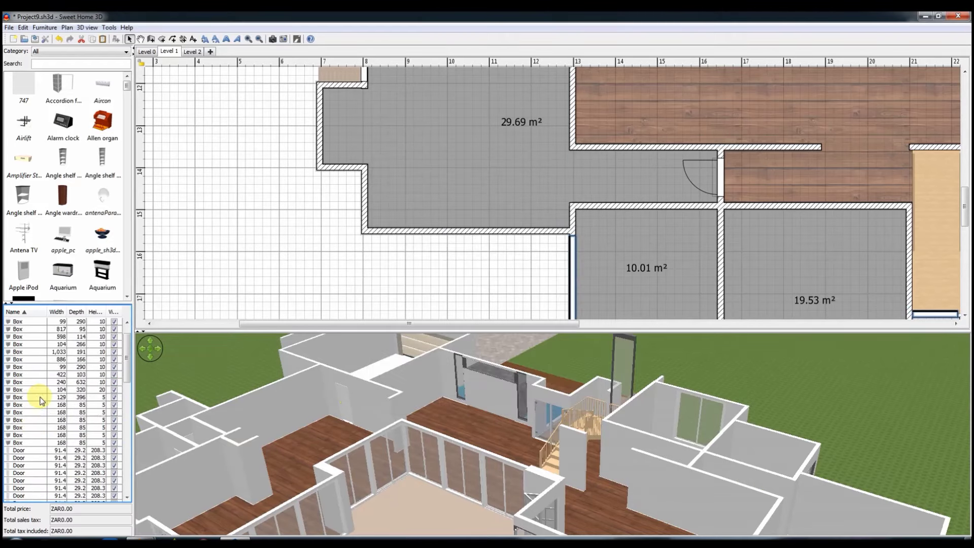
pyautogui.moveTo(30, 391); pyautogui.dragTo(43, 522)
pyautogui.rightClick(43, 522)
pyautogui.click(79, 516)
pyautogui.click(452, 335)
pyautogui.click(319, 403)
pyautogui.click(543, 412)
pyautogui.click(616, 466)
pyautogui.moveTo(616, 466)
pyautogui.mouseDown()
pyautogui.moveTo(503, 444)
pyautogui.moveTo(495, 425)
pyautogui.mouseUp()
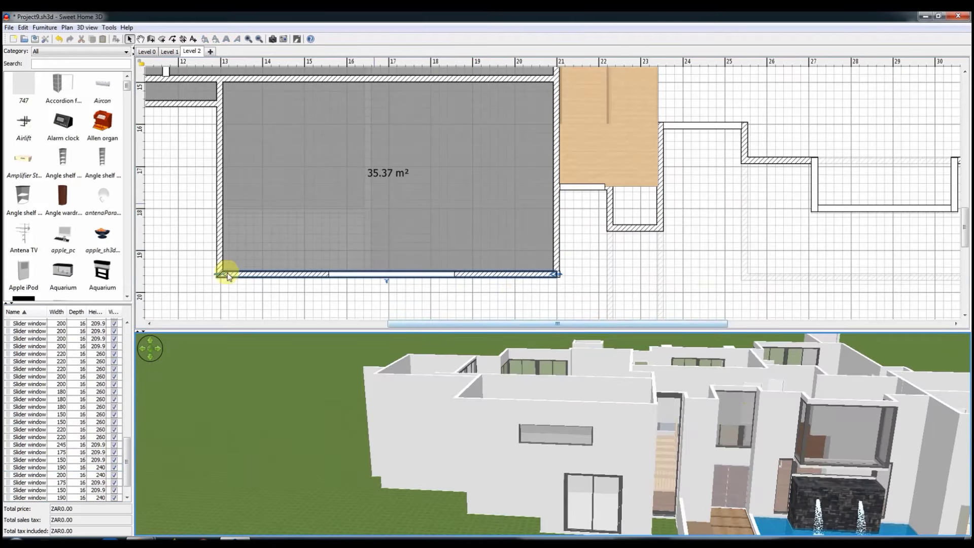
# Select the door frame and double-hung windows and open their settings.
pyautogui.scroll(10, 50, 406)
pyautogui.click(26, 411)
pyautogui.keyDown('shift'); pyautogui.click(26, 434); pyautogui.keyUp('shift')
pyautogui.doubleClick(26, 435)
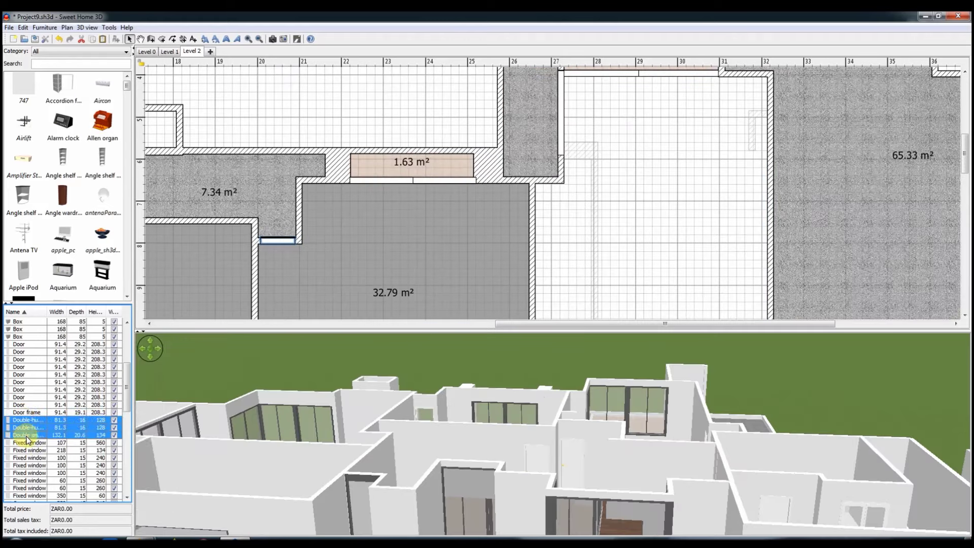
pyautogui.moveTo(456, 411)
pyautogui.mouseDown()
pyautogui.moveTo(541, 446)
pyautogui.moveTo(689, 443)
pyautogui.mouseUp()
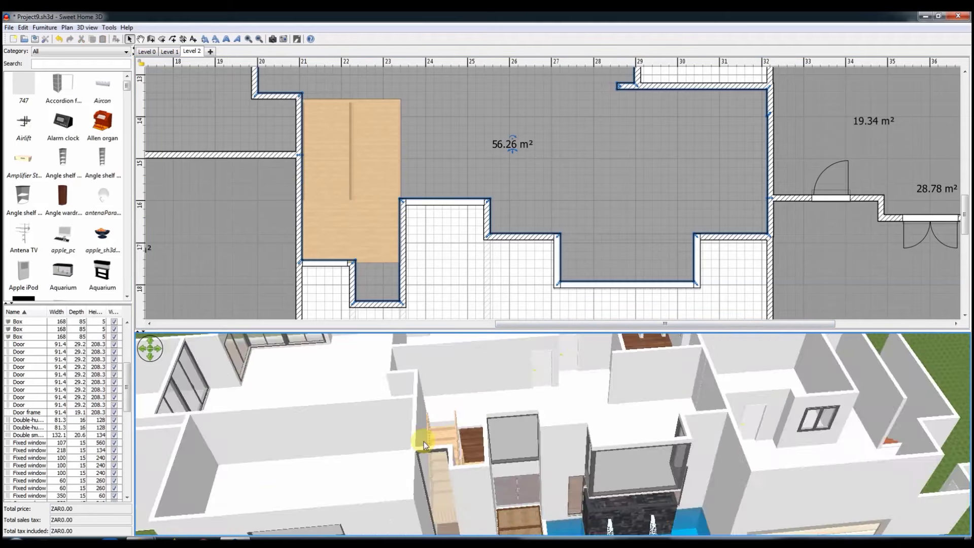
# Reshape the floor outline by the staircase, removing three points and moving a corner to the wall.
pyautogui.moveTo(300, 154)
pyautogui.mouseDown()
pyautogui.moveTo(304, 103)
pyautogui.moveTo(351, 105)
pyautogui.mouseUp()
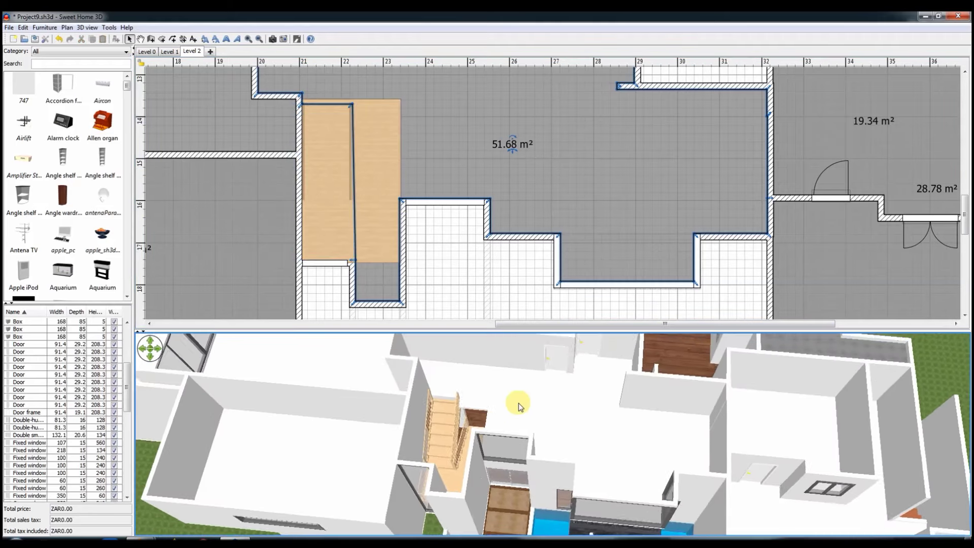
pyautogui.moveTo(489, 403); pyautogui.dragTo(548, 428)
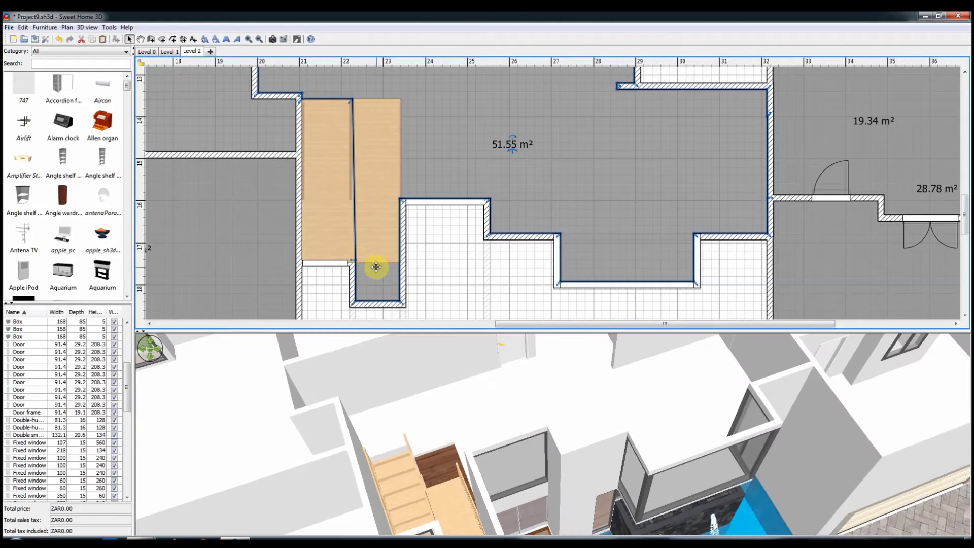
pyautogui.moveTo(399, 300); pyautogui.dragTo(361, 266)
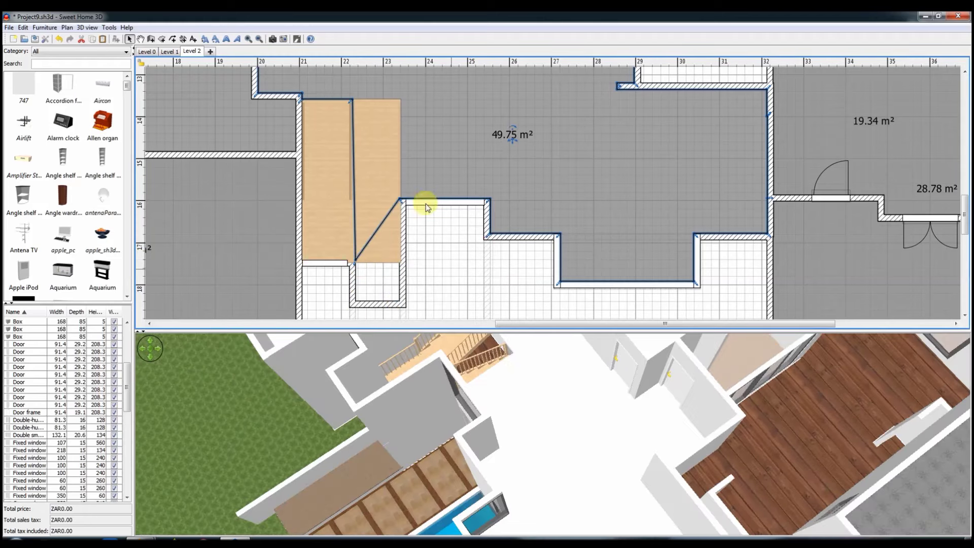
pyautogui.rightClick(355, 261)
pyautogui.click(370, 445)
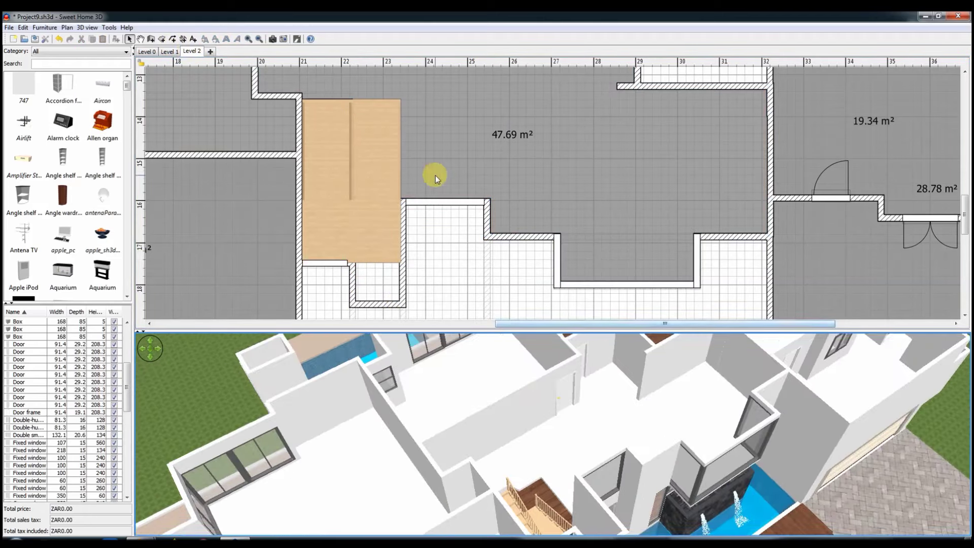
pyautogui.rightClick(399, 199)
pyautogui.click(461, 374)
pyautogui.rightClick(489, 197)
pyautogui.click(542, 276)
pyautogui.moveTo(490, 199); pyautogui.dragTo(491, 110)
# Shift the vertical wall slightly left and move the 41.27 m² floor's corner left.
pyautogui.scroll(2, 576, 131)
pyautogui.scroll(2, 561, 153)
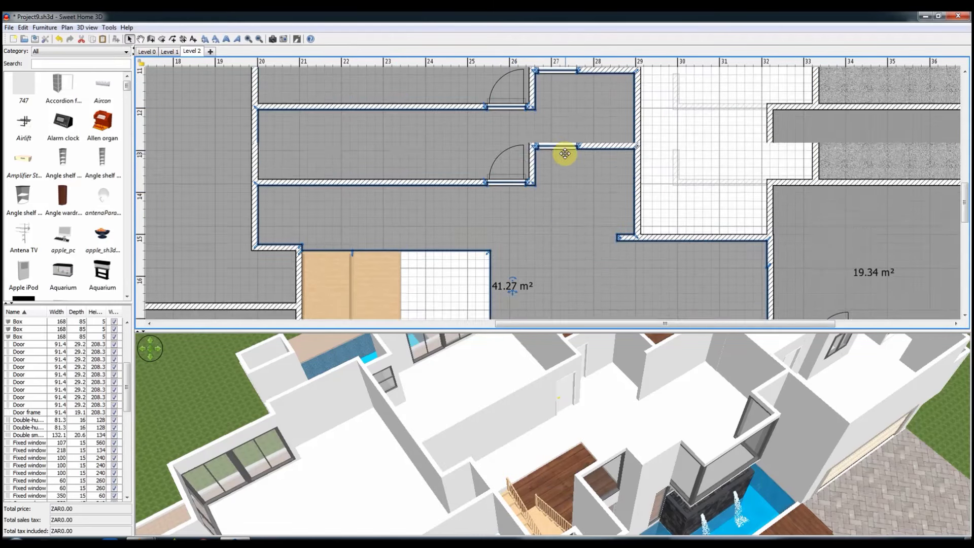
pyautogui.scroll(2, 564, 153)
pyautogui.scroll(-2, 467, 178)
pyautogui.scroll(5, 608, 131)
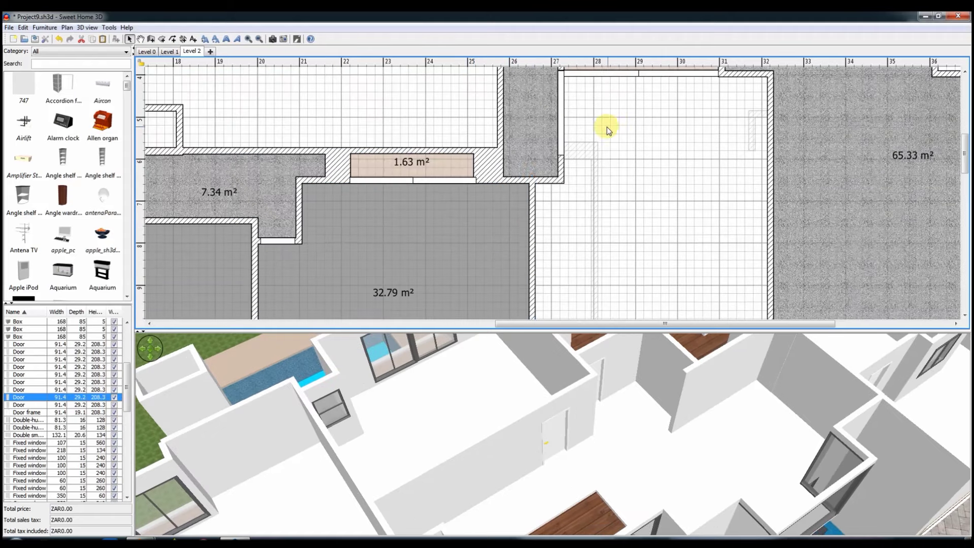
pyautogui.click(532, 230)
pyautogui.moveTo(532, 230); pyautogui.dragTo(518, 231)
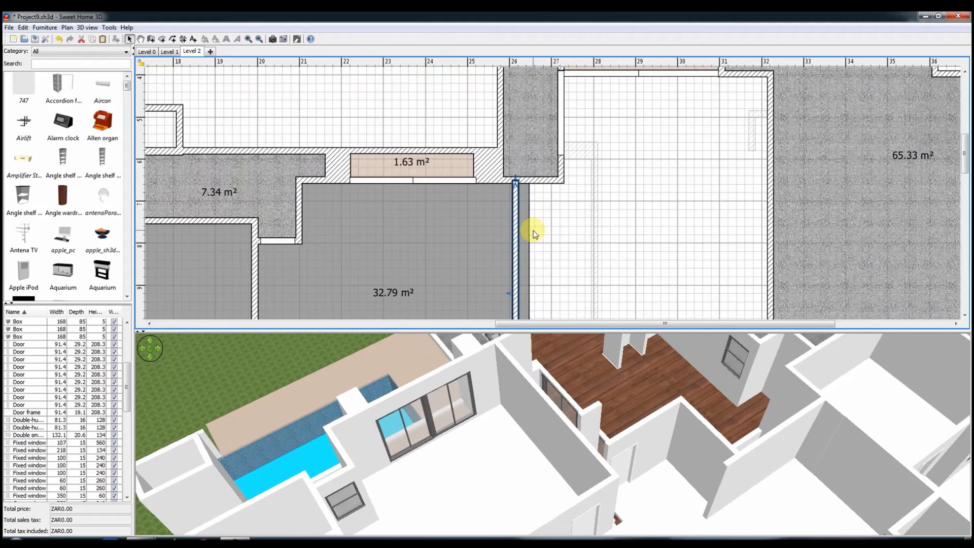
pyautogui.scroll(-7, 534, 234)
pyautogui.click(532, 147)
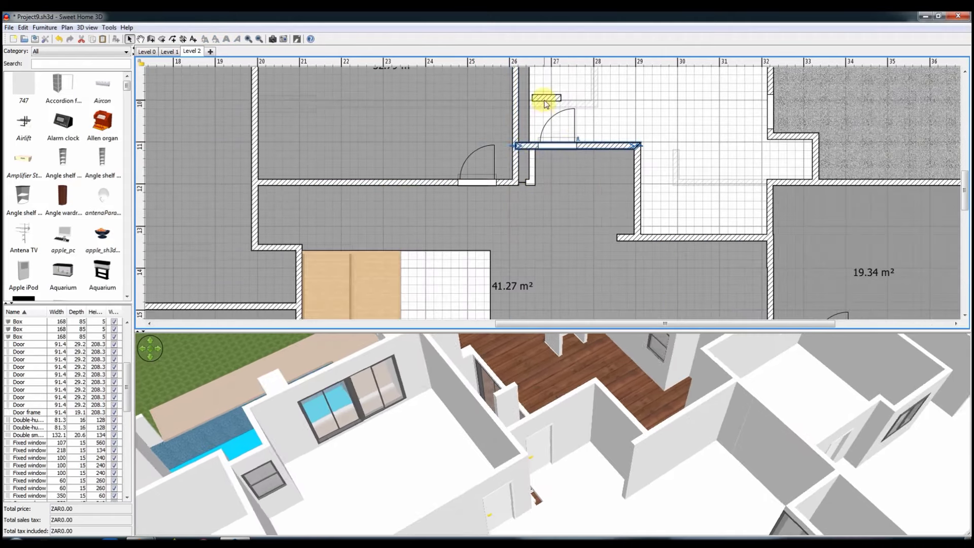
pyautogui.click(543, 98)
pyautogui.click(484, 183)
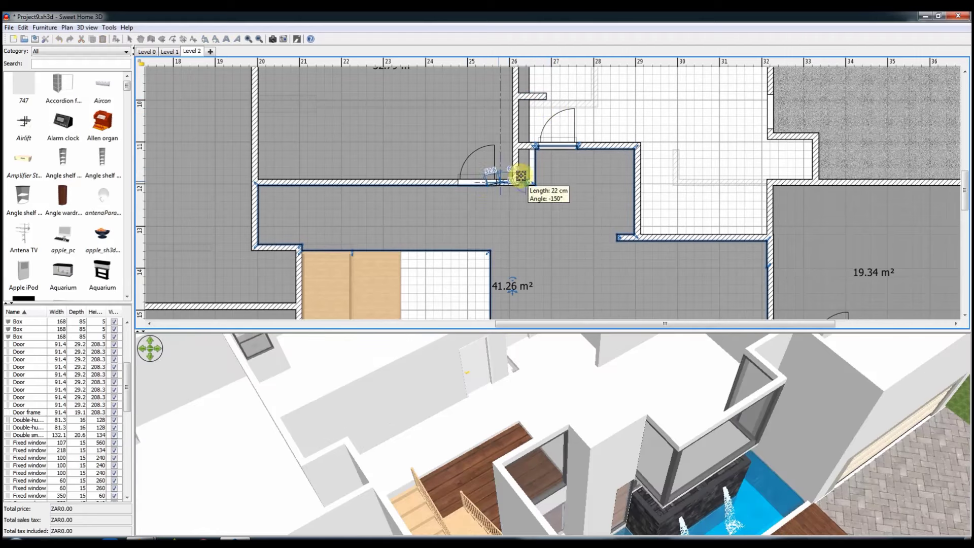
pyautogui.moveTo(535, 186); pyautogui.dragTo(525, 186)
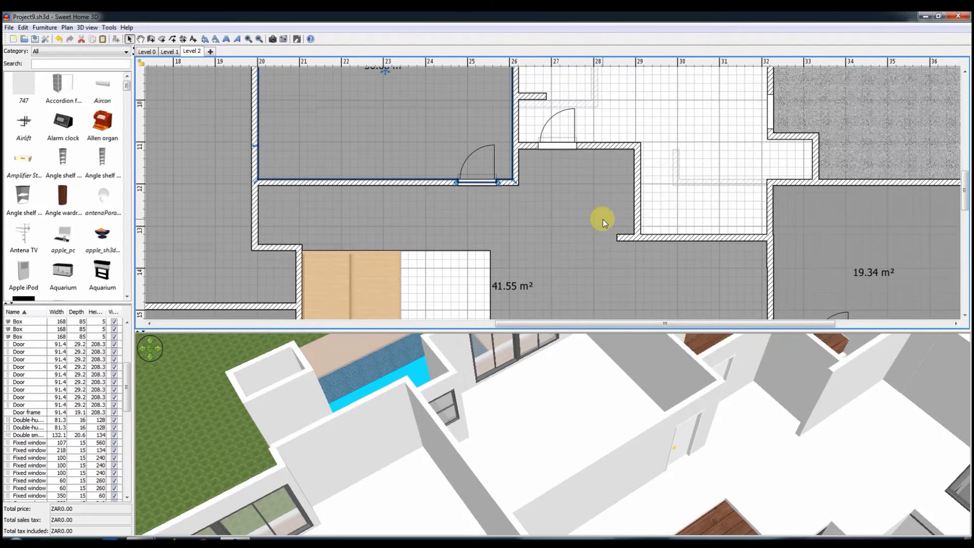
pyautogui.click(550, 143)
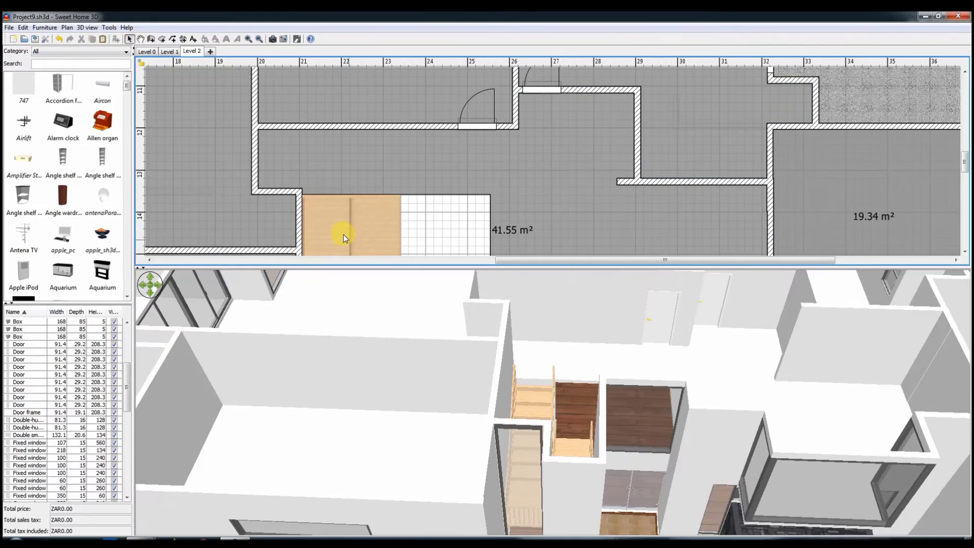
# Set the staircase height to 390 cm and place a glass railing beside the stairwell.
pyautogui.doubleClick(337, 230)
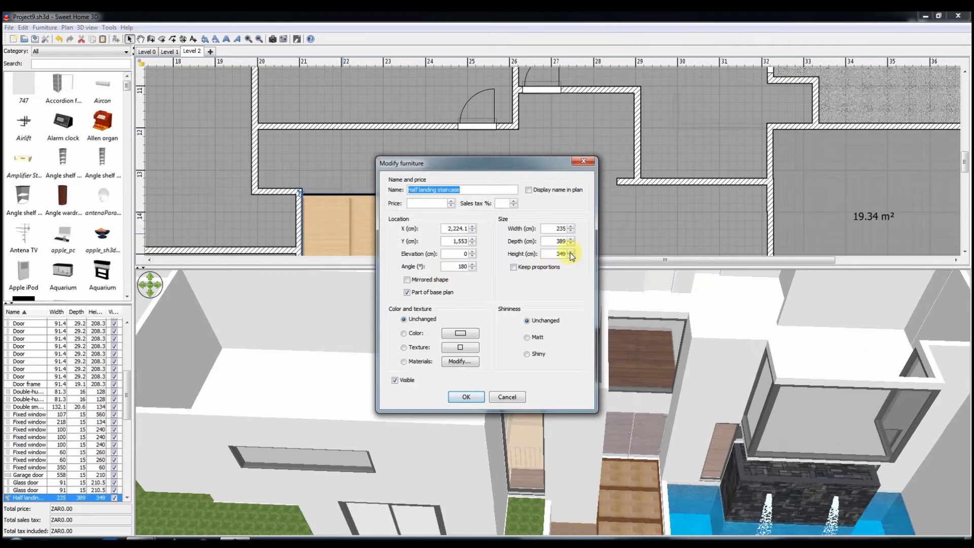
pyautogui.press('Return')
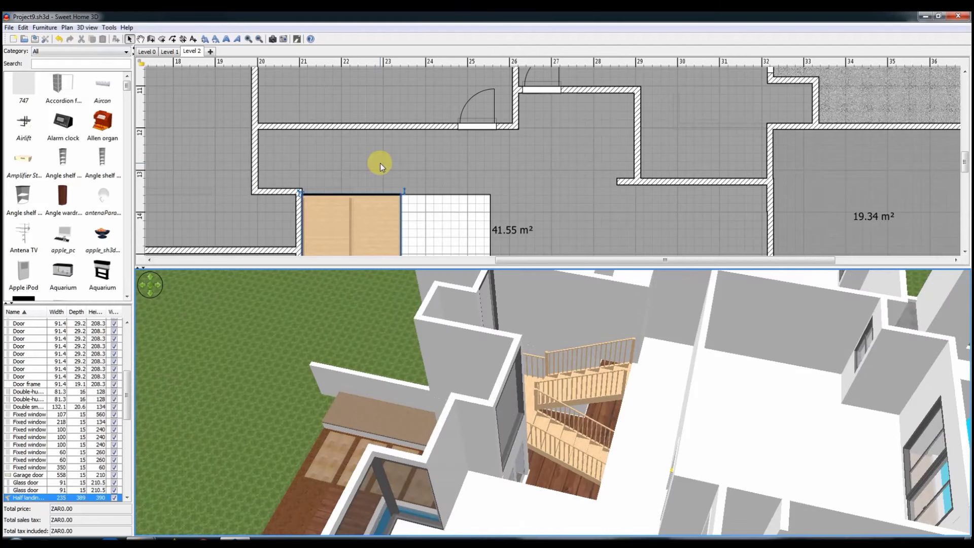
pyautogui.click(81, 64)
pyautogui.write('rai')
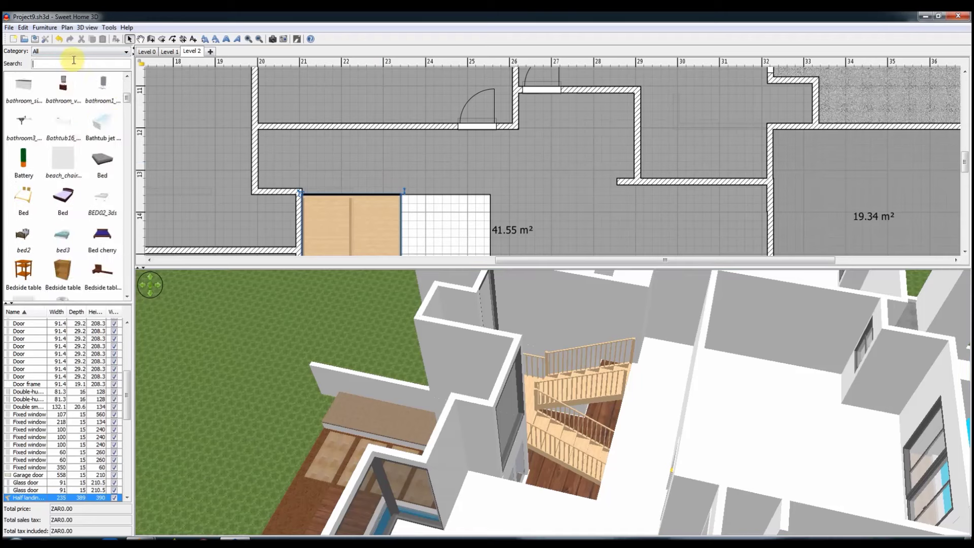
pyautogui.moveTo(411, 195)
pyautogui.mouseDown()
pyautogui.moveTo(446, 193)
pyautogui.moveTo(382, 193)
pyautogui.mouseUp()
pyautogui.moveTo(538, 415); pyautogui.dragTo(406, 428)
# Duplicate the glass railing and position the railings along the stairwell edges.
pyautogui.rightClick(382, 189)
pyautogui.click(406, 248)
pyautogui.moveTo(403, 203); pyautogui.dragTo(467, 196)
pyautogui.scroll(-4, 476, 199)
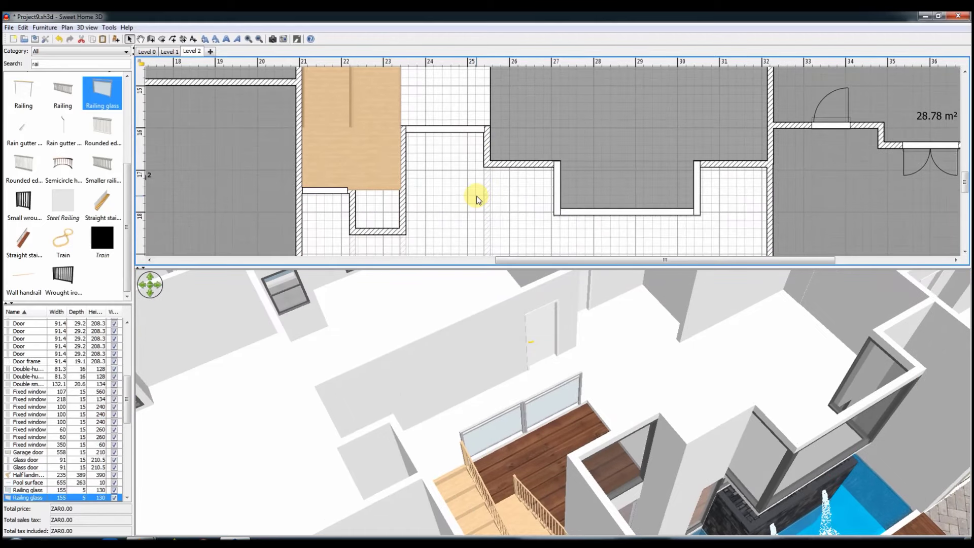
pyautogui.moveTo(497, 406)
pyautogui.mouseDown()
pyautogui.moveTo(528, 410)
pyautogui.moveTo(406, 416)
pyautogui.mouseUp()
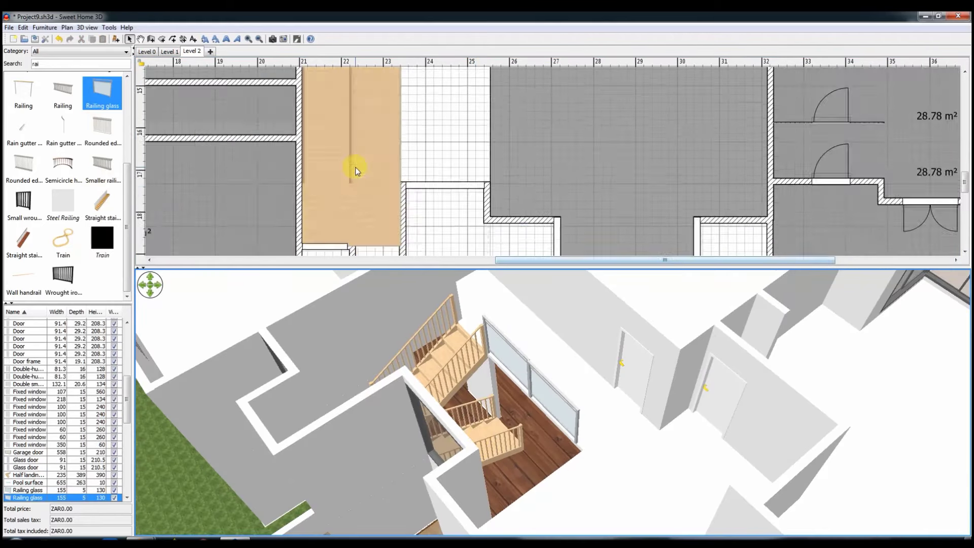
pyautogui.scroll(3, 400, 152)
pyautogui.click(403, 155)
pyautogui.moveTo(760, 194)
pyautogui.mouseDown()
pyautogui.moveTo(487, 156)
pyautogui.moveTo(487, 217)
pyautogui.mouseUp()
pyautogui.click(449, 137)
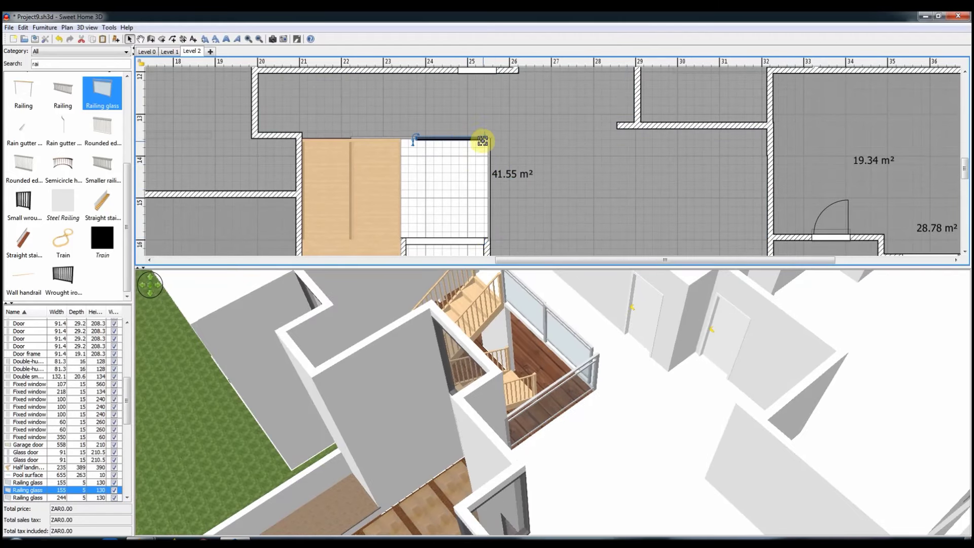
pyautogui.moveTo(394, 137); pyautogui.dragTo(324, 137)
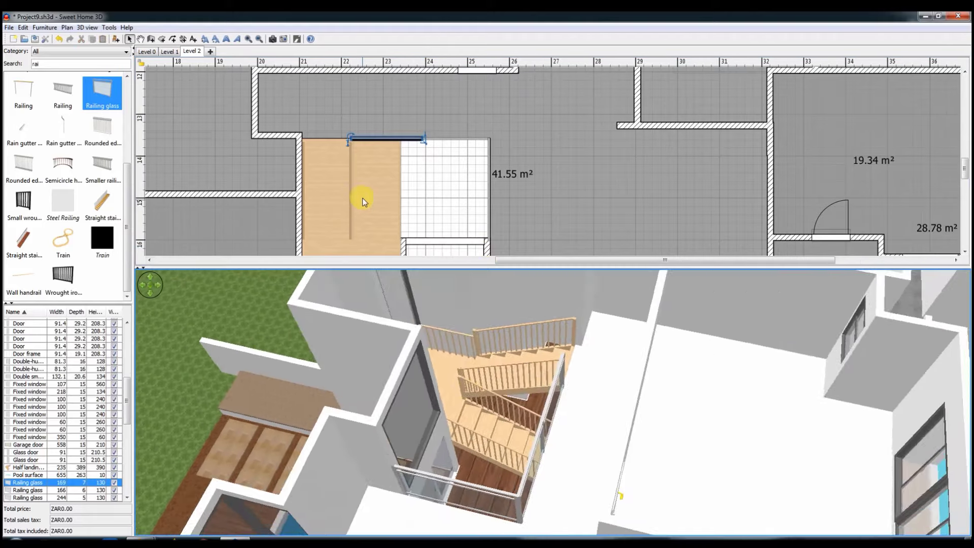
# Recolour the staircase handrail and apply a wood texture in its materials.
pyautogui.doubleClick(362, 197)
pyautogui.click(586, 380)
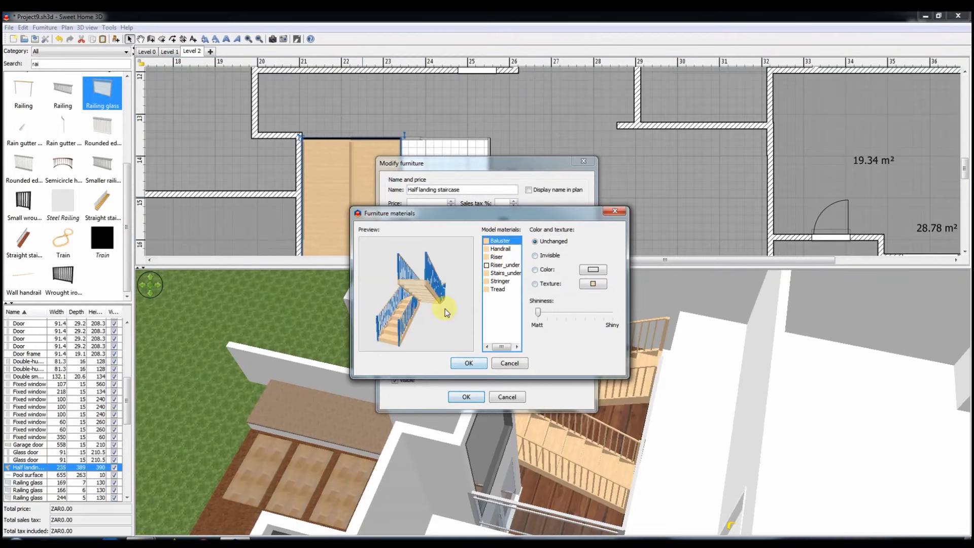
pyautogui.click(592, 269)
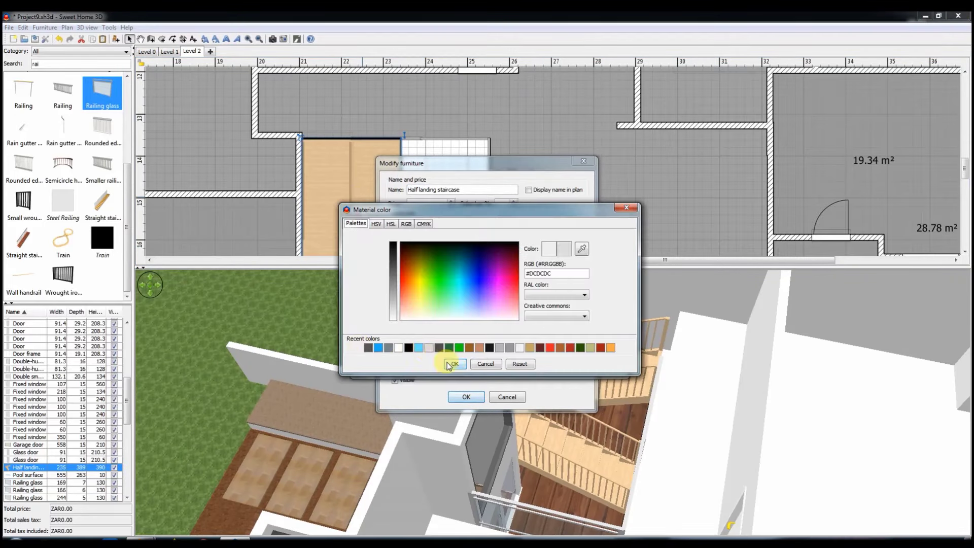
pyautogui.click(446, 363)
pyautogui.click(593, 283)
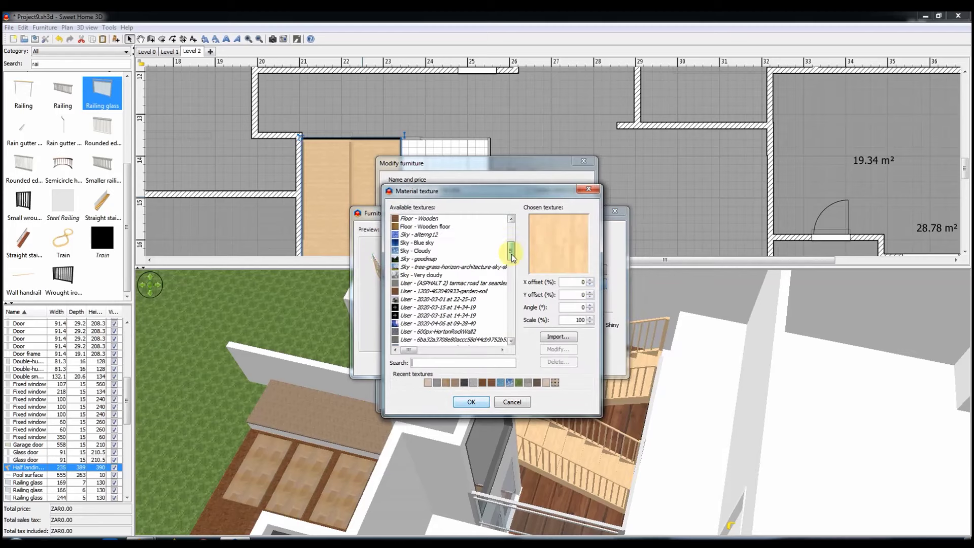
pyautogui.scroll(-4, 425, 267)
pyautogui.scroll(4, 421, 274)
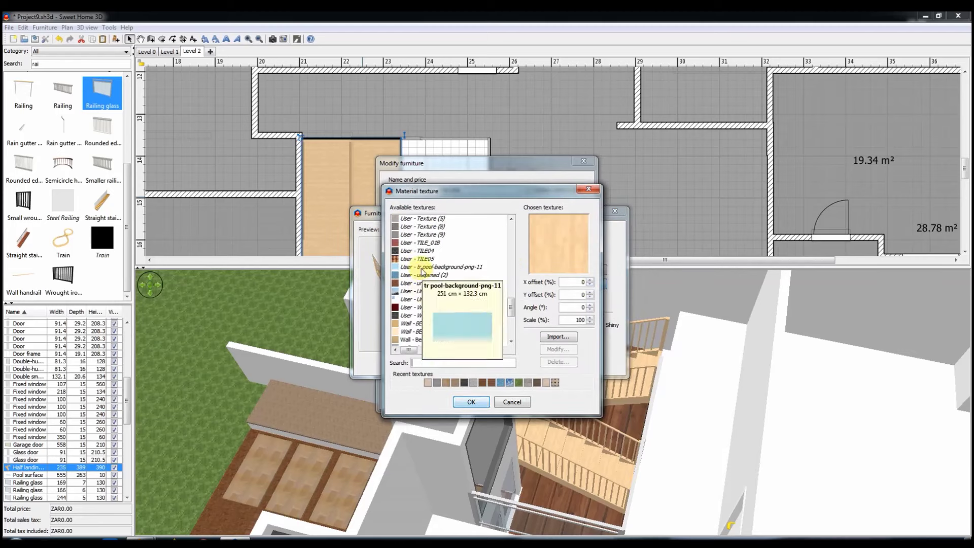
pyautogui.doubleClick(494, 293)
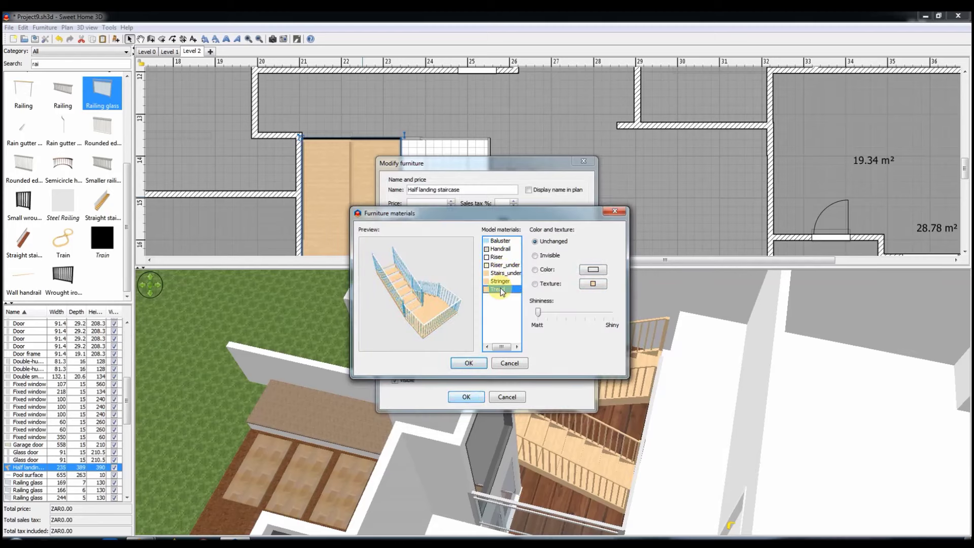
# Give the staircase treads dark wood and set its height to 400 cm.
pyautogui.click(591, 285)
pyautogui.doubleClick(495, 385)
pyautogui.click(468, 363)
pyautogui.click(466, 396)
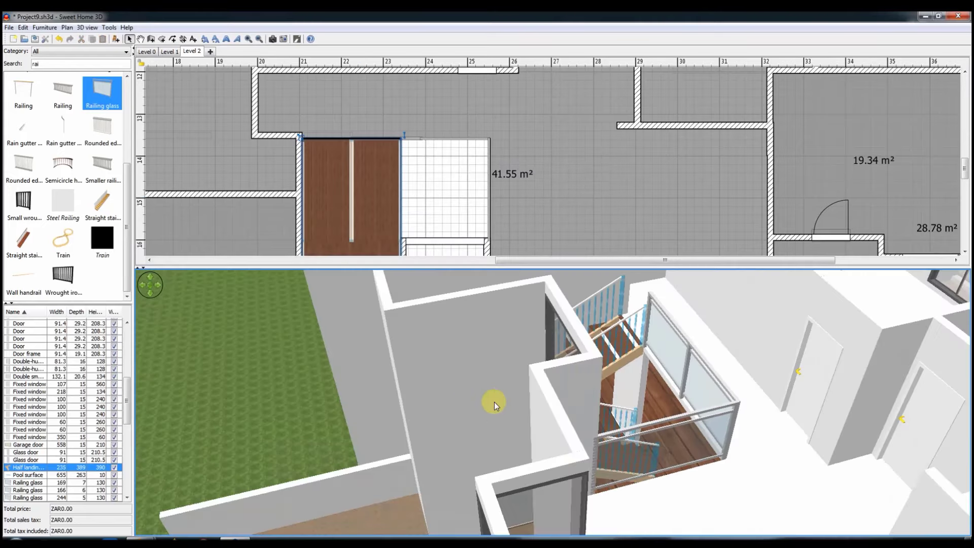
pyautogui.doubleClick(453, 391)
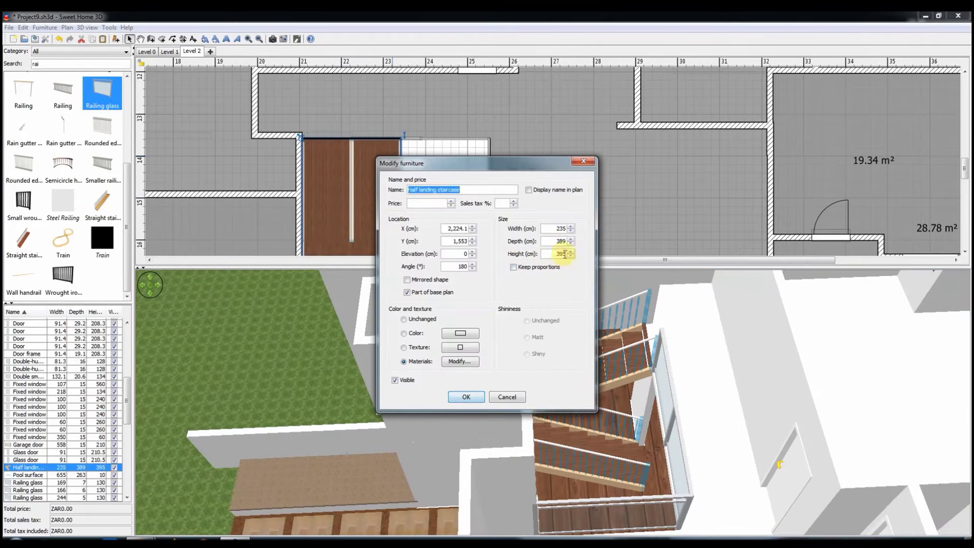
pyautogui.click(466, 397)
pyautogui.moveTo(591, 413)
pyautogui.mouseDown()
pyautogui.moveTo(300, 426)
pyautogui.moveTo(592, 370)
pyautogui.moveTo(568, 266)
pyautogui.moveTo(674, 424)
pyautogui.moveTo(510, 259)
pyautogui.mouseUp()
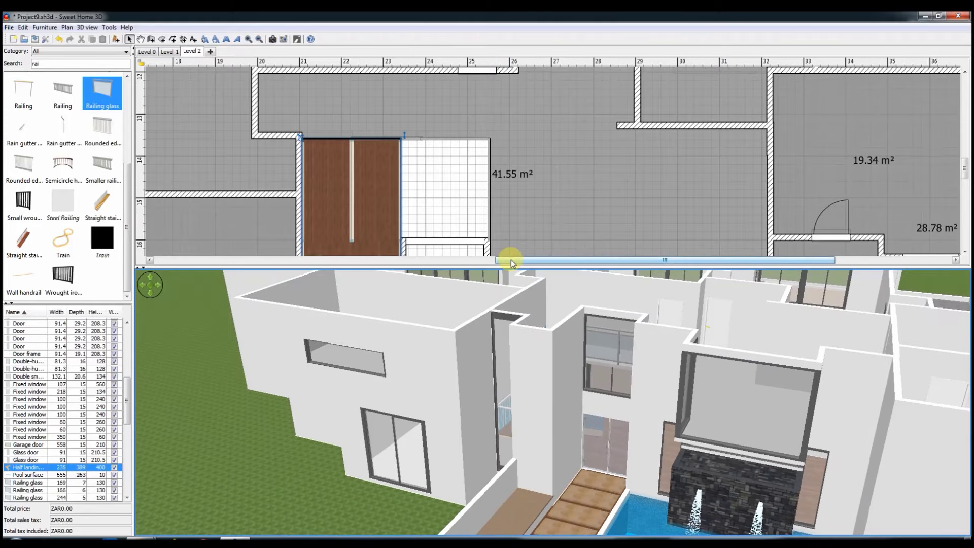
# Nudge the large room's bottom wall slightly upward above the garage.
pyautogui.scroll(-3, 506, 180)
pyautogui.click(377, 175)
pyautogui.moveTo(652, 332)
pyautogui.mouseDown()
pyautogui.moveTo(797, 445)
pyautogui.moveTo(767, 397)
pyautogui.mouseUp()
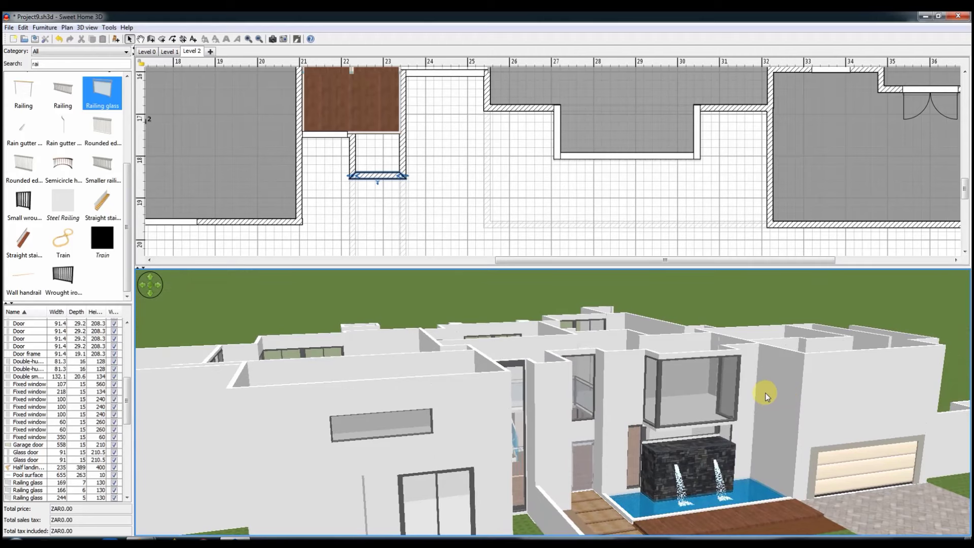
pyautogui.moveTo(712, 260); pyautogui.dragTo(815, 263)
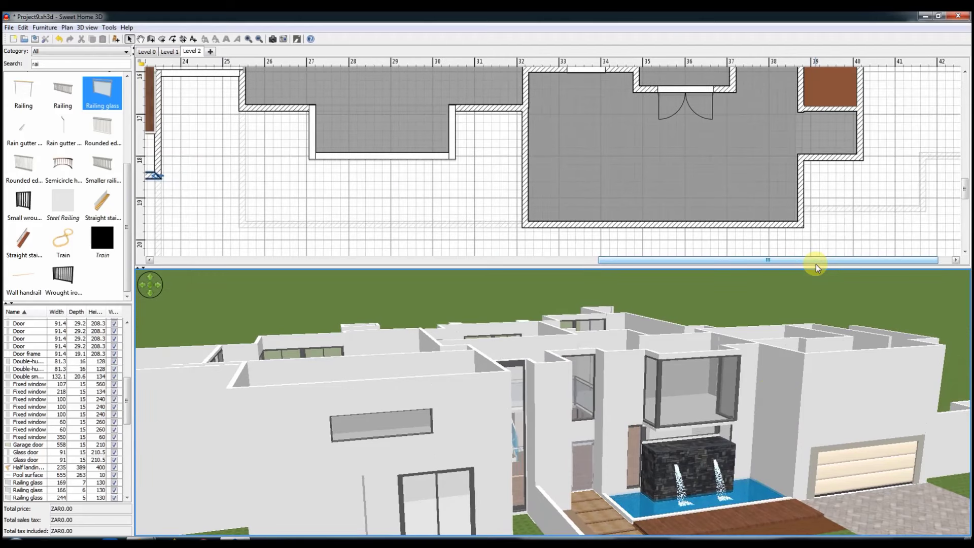
pyautogui.click(657, 224)
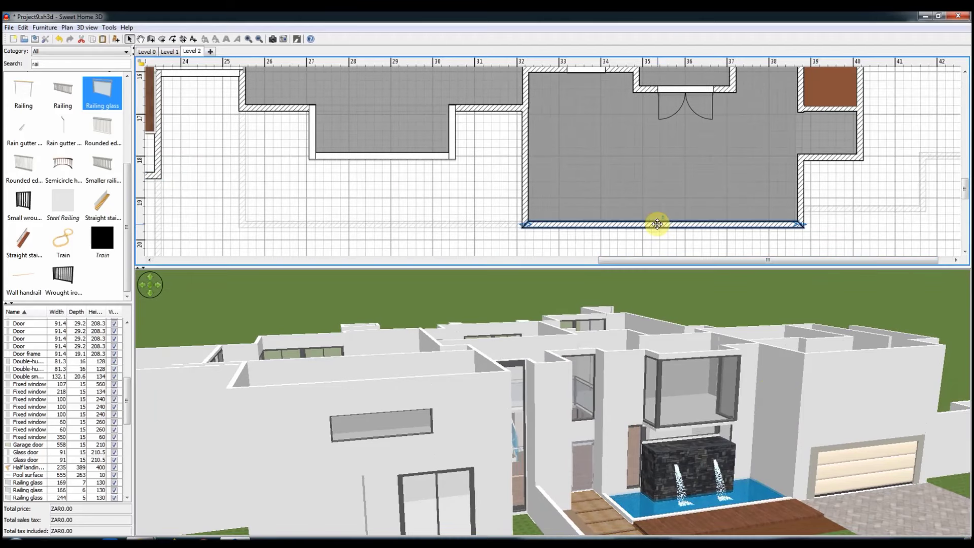
pyautogui.press('Up')
pyautogui.press('Up')
pyautogui.press('Up')
# Apply the dark wood texture to the left wall's left side.
pyautogui.click(527, 200)
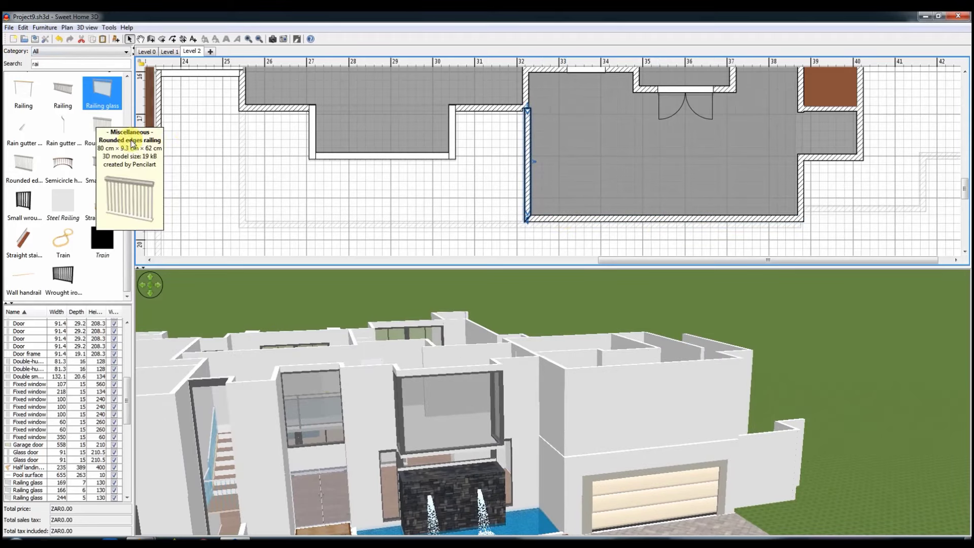
pyautogui.doubleClick(555, 219)
pyautogui.click(463, 224)
pyautogui.click(561, 322)
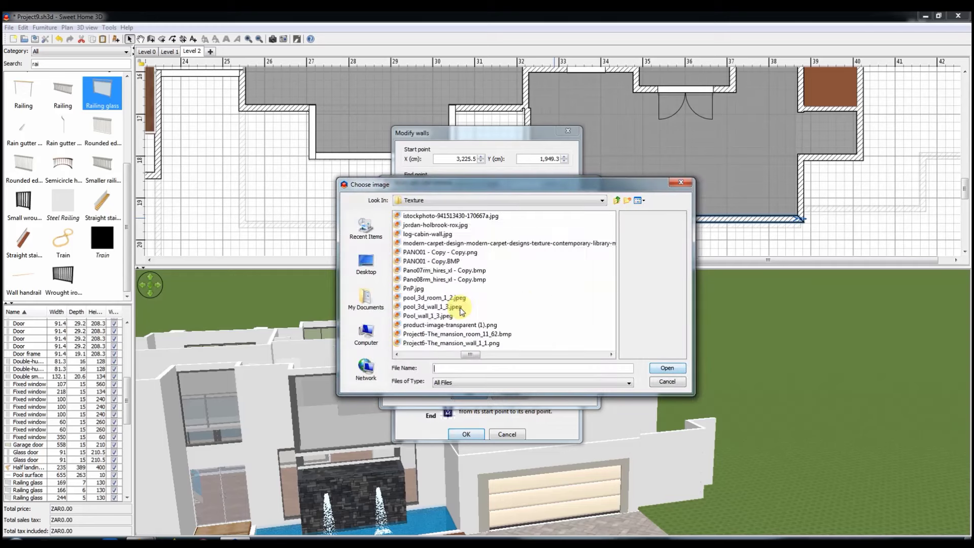
pyautogui.click(667, 383)
pyautogui.scroll(-5, 428, 269)
pyautogui.scroll(-5, 427, 269)
pyautogui.scroll(-5, 428, 268)
pyautogui.scroll(-3, 427, 269)
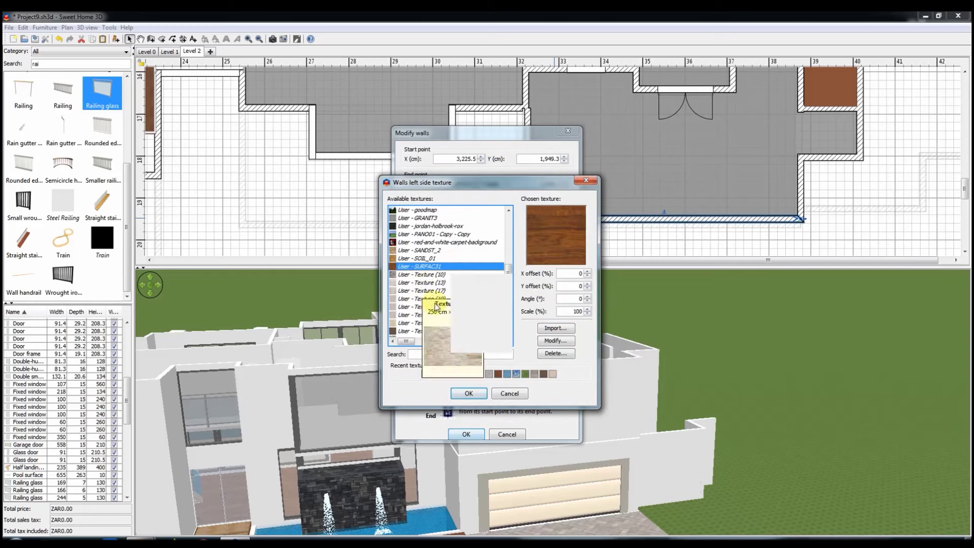
pyautogui.click(428, 282)
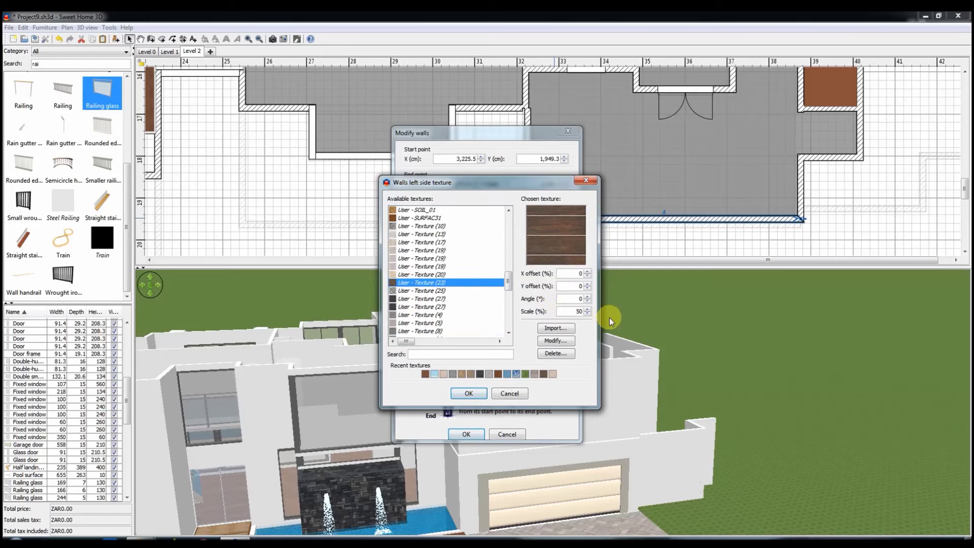
pyautogui.click(468, 393)
pyautogui.click(466, 434)
# Clad the wall's right side and the left wall in dark wood at a smaller scale.
pyautogui.doubleClick(561, 219)
pyautogui.click(465, 235)
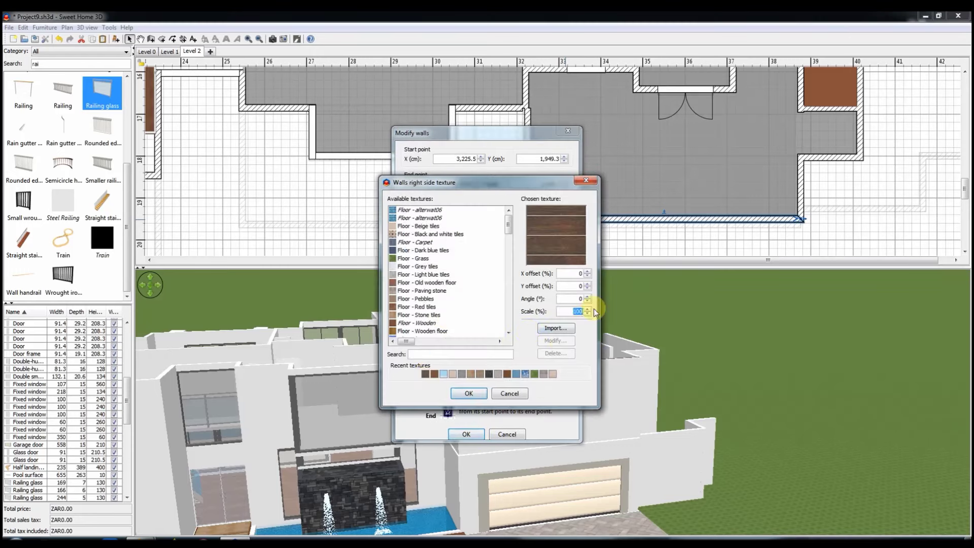
pyautogui.click(469, 393)
pyautogui.click(466, 434)
pyautogui.click(526, 191)
pyautogui.doubleClick(526, 189)
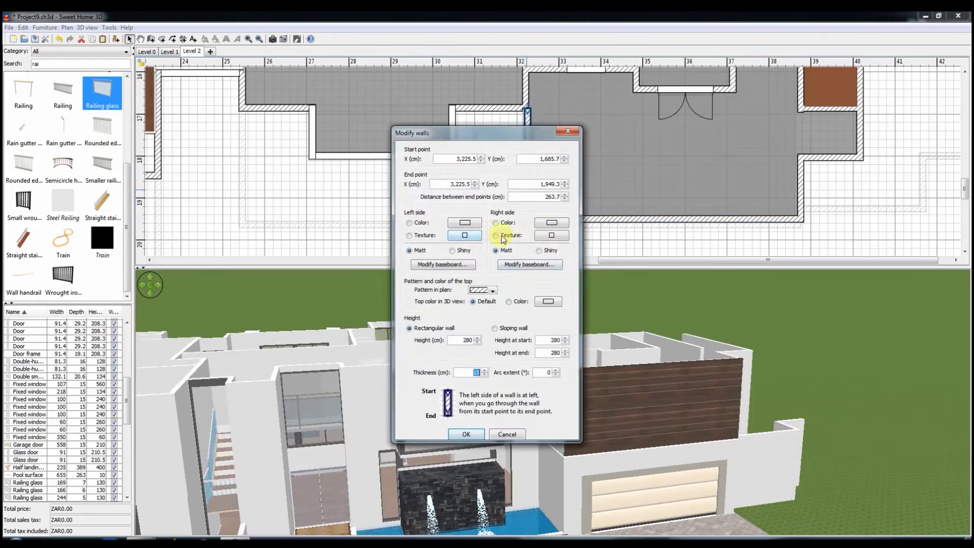
pyautogui.click(465, 235)
pyautogui.click(468, 393)
pyautogui.click(466, 434)
pyautogui.doubleClick(525, 157)
pyautogui.click(518, 258)
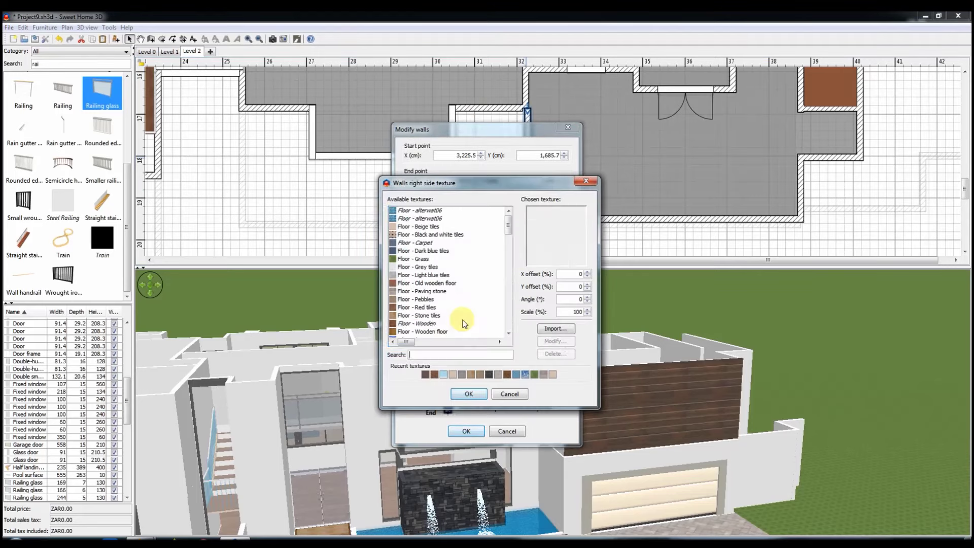
pyautogui.press('Return')
pyautogui.press('Return')
# Give the bottom wall's right side dark wood and apply settings to both selected walls.
pyautogui.doubleClick(567, 219)
pyautogui.click(464, 235)
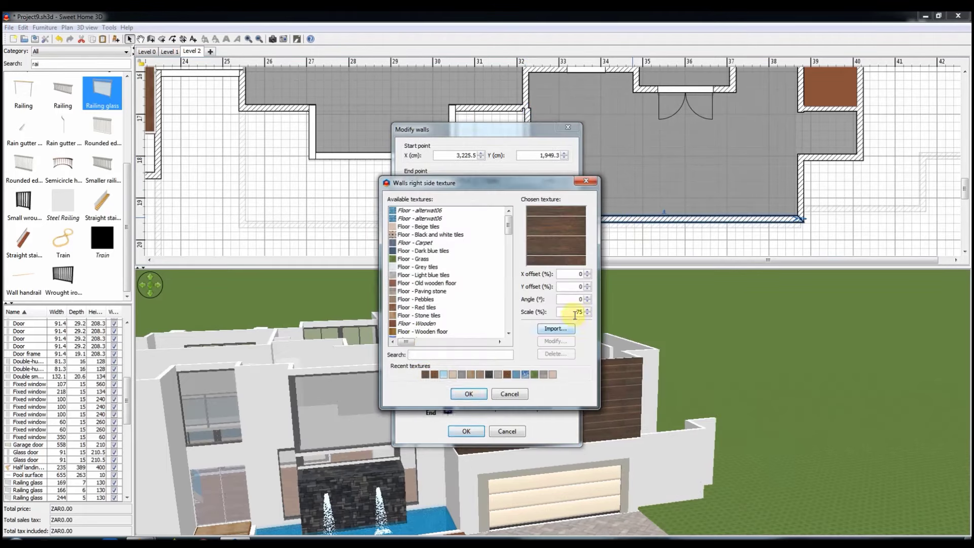
pyautogui.click(468, 393)
pyautogui.click(466, 434)
pyautogui.keyDown('shift'); pyautogui.click(528, 188); pyautogui.keyUp('shift')
pyautogui.rightClick(533, 187)
pyautogui.click(588, 435)
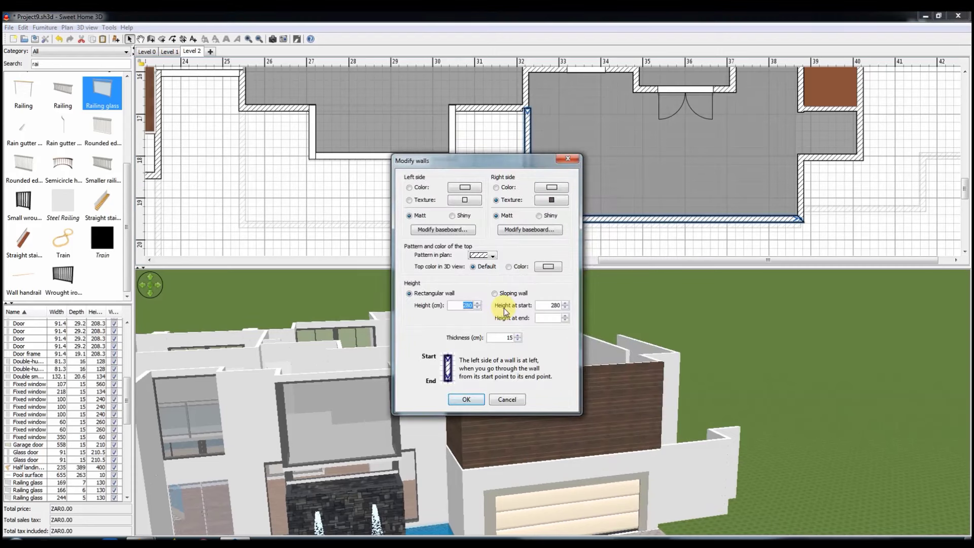
pyautogui.press('Return')
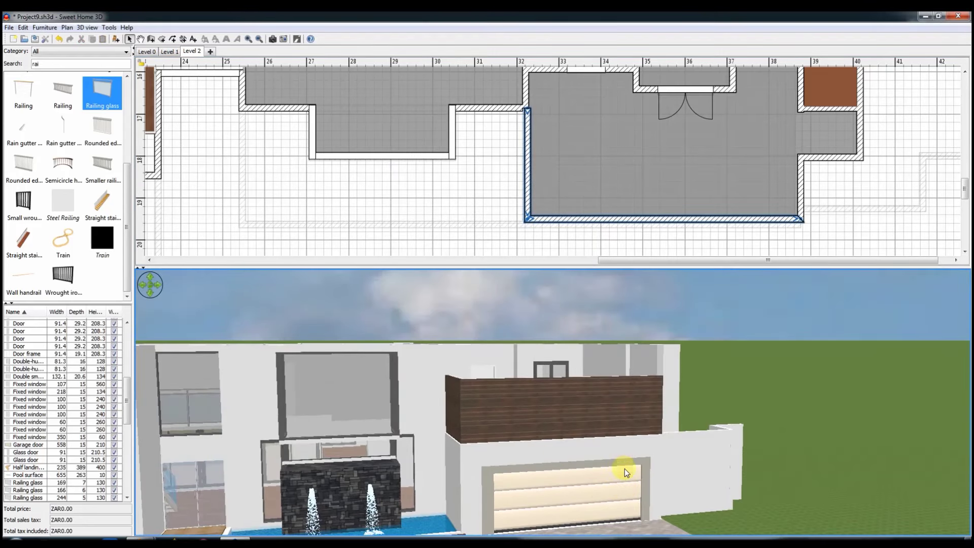
# On Level 1, place a Shop window on the pool wall and set its height to 40 cm.
pyautogui.moveTo(653, 486); pyautogui.dragTo(598, 457)
pyautogui.click(176, 53)
pyautogui.doubleClick(39, 65)
pyautogui.write('sho')
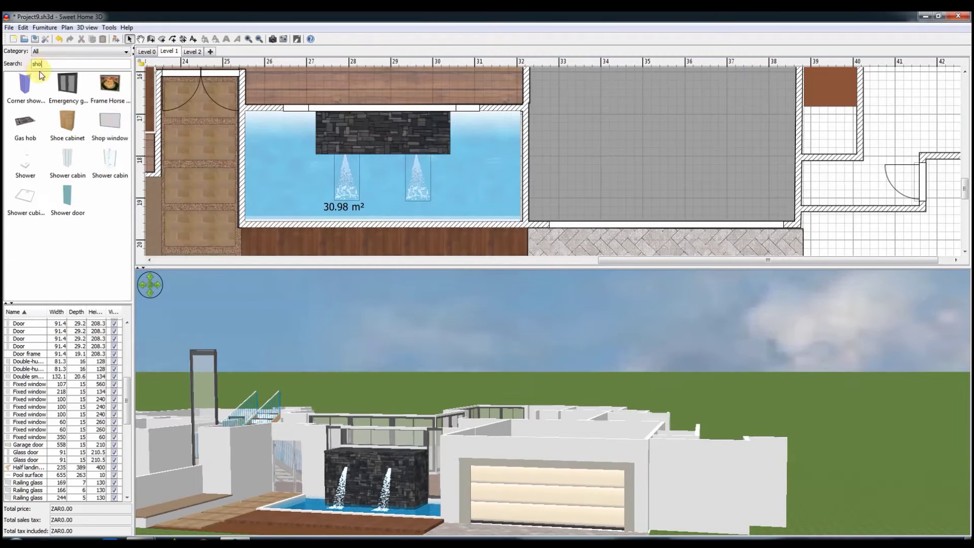
pyautogui.moveTo(558, 219)
pyautogui.mouseDown()
pyautogui.moveTo(732, 219)
pyautogui.moveTo(543, 217)
pyautogui.mouseUp()
pyautogui.doubleClick(613, 224)
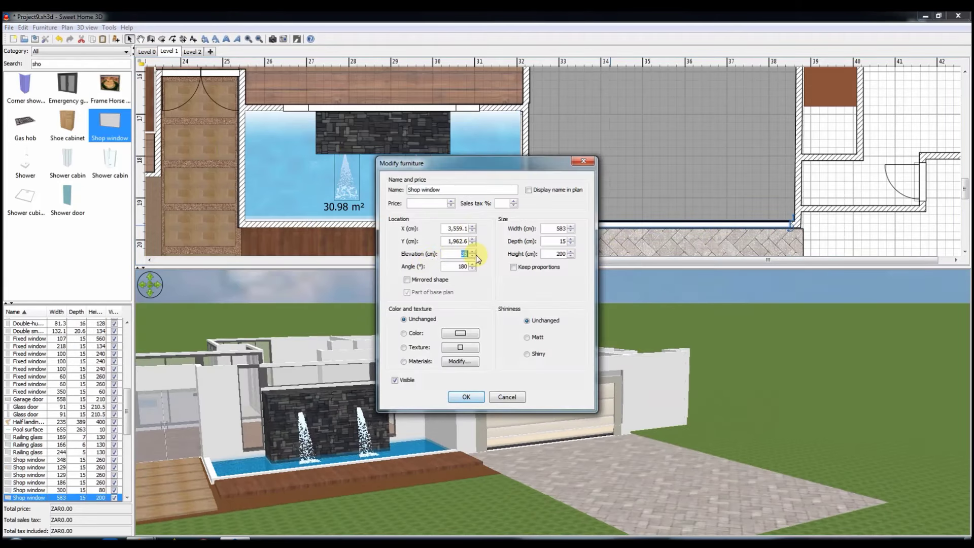
pyautogui.write('40')
pyautogui.press('Return')
pyautogui.hotkey('ctrl', 's')
pyautogui.scroll(3, 490, 425)
# Check the house from above, then add a 250 cm garage door to Level 1's top wall.
pyautogui.click(192, 51)
pyautogui.scroll(3, 321, 313)
pyautogui.moveTo(321, 313)
pyautogui.mouseDown()
pyautogui.moveTo(461, 402)
pyautogui.moveTo(569, 398)
pyautogui.mouseUp()
pyautogui.moveTo(487, 398)
pyautogui.mouseDown()
pyautogui.moveTo(565, 438)
pyautogui.moveTo(668, 278)
pyautogui.mouseUp()
pyautogui.scroll(10, 355, 178)
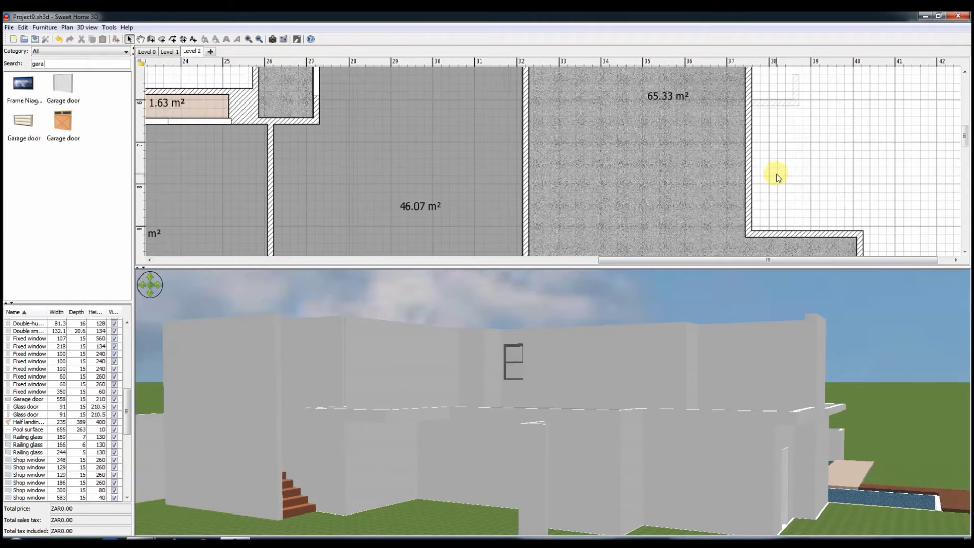
pyautogui.click(169, 51)
pyautogui.moveTo(63, 86); pyautogui.dragTo(740, 91)
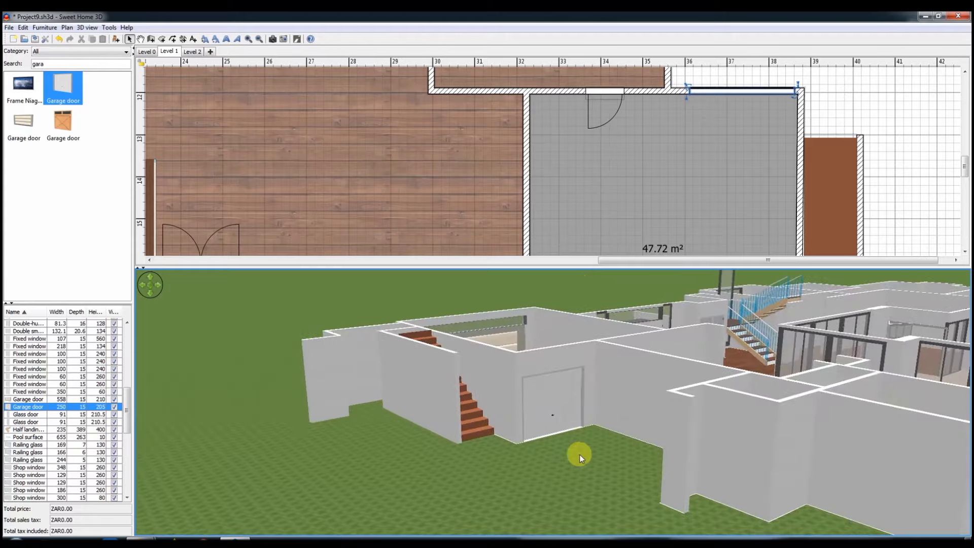
pyautogui.scroll(-3, 739, 193)
# Draw a dividing wall and create a 17.56 m² room in the enclosed area.
pyautogui.hotkey('ctrl', 'shift', 'w')
pyautogui.scroll(2, 765, 93)
pyautogui.moveTo(784, 267); pyautogui.dragTo(784, 294)
pyautogui.scroll(2, 965, 83)
pyautogui.click(805, 264)
pyautogui.doubleClick(804, 70)
pyautogui.hotkey('ctrl', 'shift', 'r')
pyautogui.doubleClick(750, 169)
pyautogui.hotkey('ctrl', 'shift', 's')
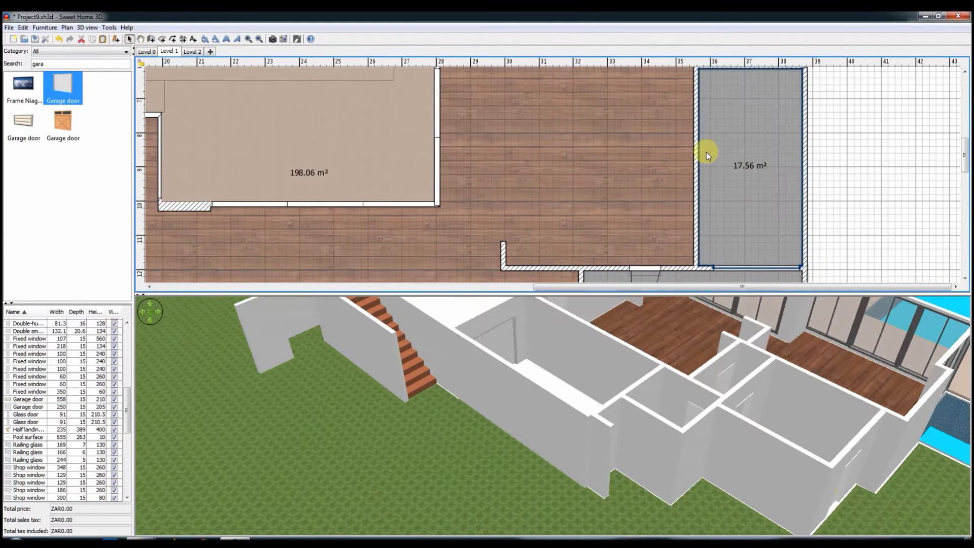
# Give the 17.56 m² room a paving stone floor texture and lower the right wall.
pyautogui.doubleClick(706, 151)
pyautogui.click(393, 301)
pyautogui.click(483, 373)
pyautogui.click(468, 394)
pyautogui.click(467, 339)
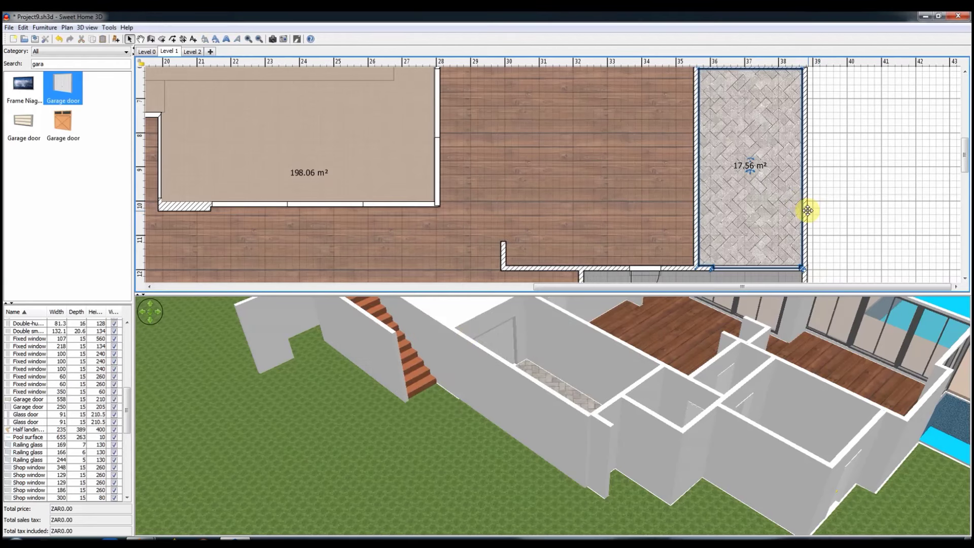
pyautogui.doubleClick(805, 208)
pyautogui.write('5')
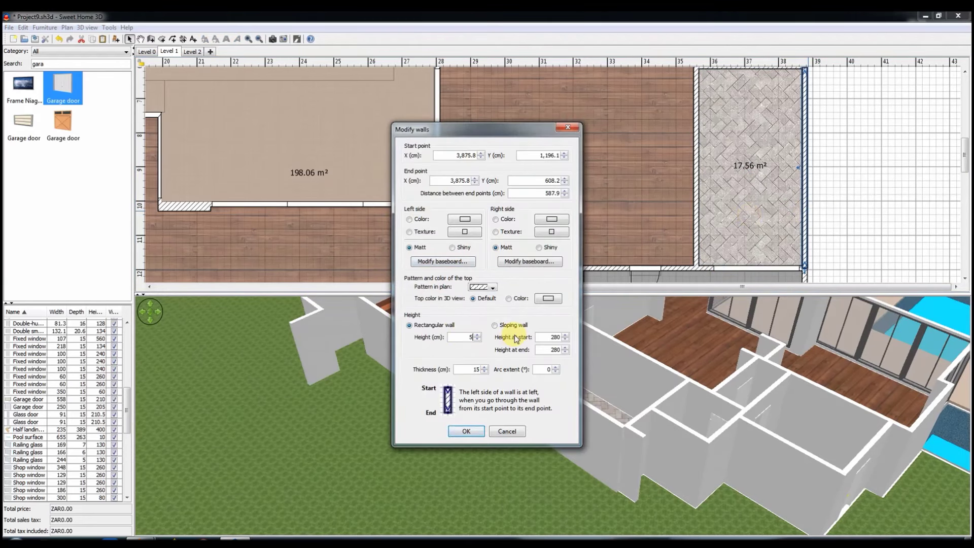
pyautogui.press('Return')
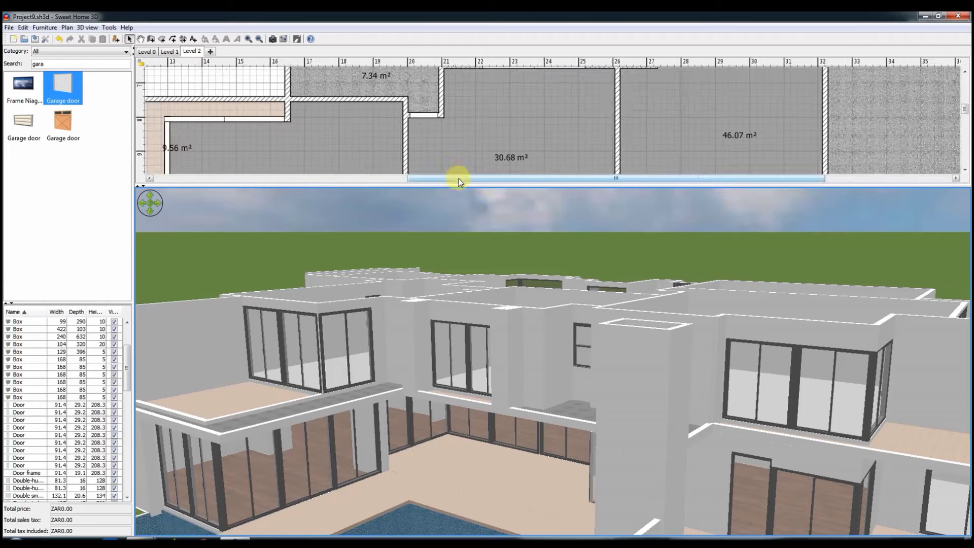
# Give the narrow strip room on Level 2 a stone floor texture.
pyautogui.hscroll(-10, 459, 174)
pyautogui.scroll(-3, 360, 167)
pyautogui.click(244, 116)
pyautogui.moveTo(456, 355); pyautogui.dragTo(627, 446)
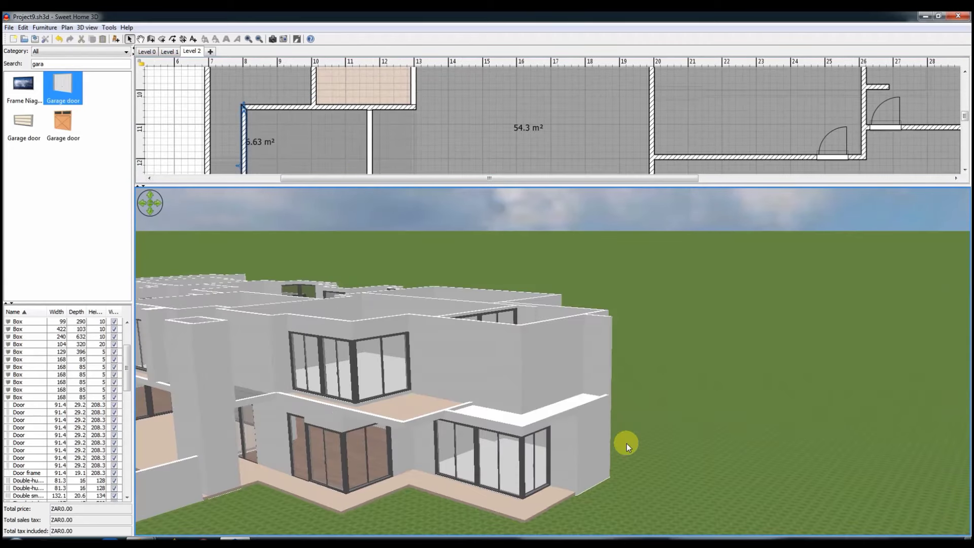
pyautogui.scroll(-1, 311, 123)
pyautogui.moveTo(368, 287); pyautogui.dragTo(337, 124)
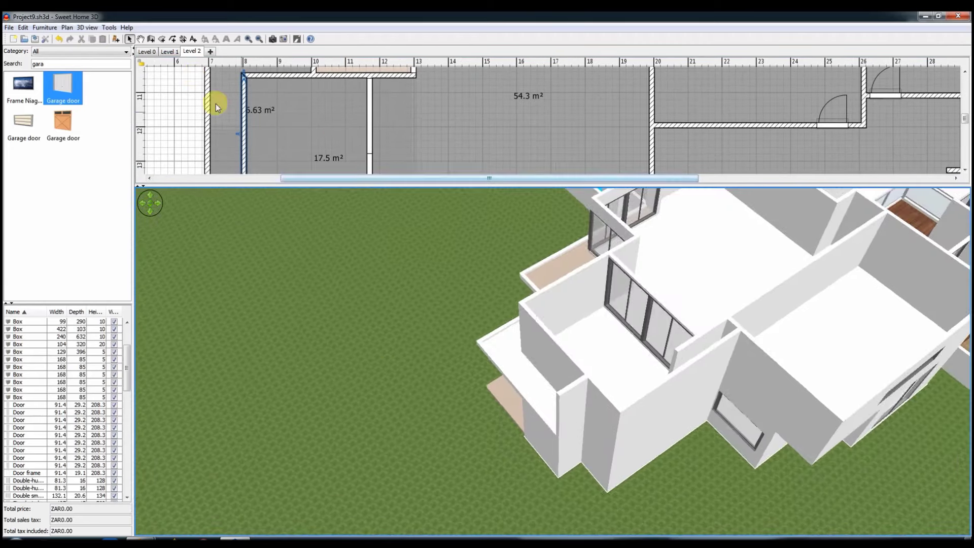
pyautogui.doubleClick(337, 124)
pyautogui.click(385, 301)
pyautogui.click(468, 393)
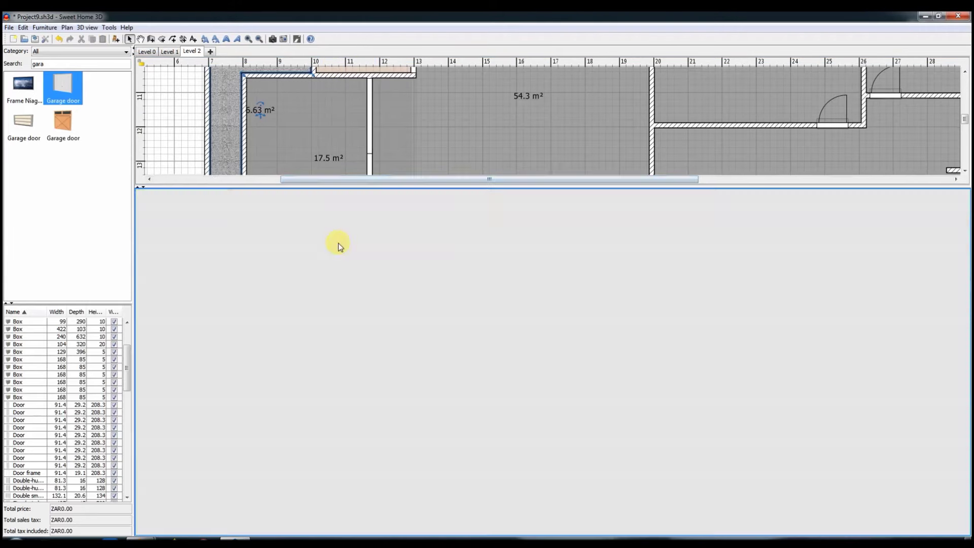
# Draw a new wall down from the top wall and set the 6.53 m² room's floor texture.
pyautogui.moveTo(337, 181); pyautogui.dragTo(339, 279)
pyautogui.hotkey('ctrl', 'shift', 'w')
pyautogui.click(296, 75)
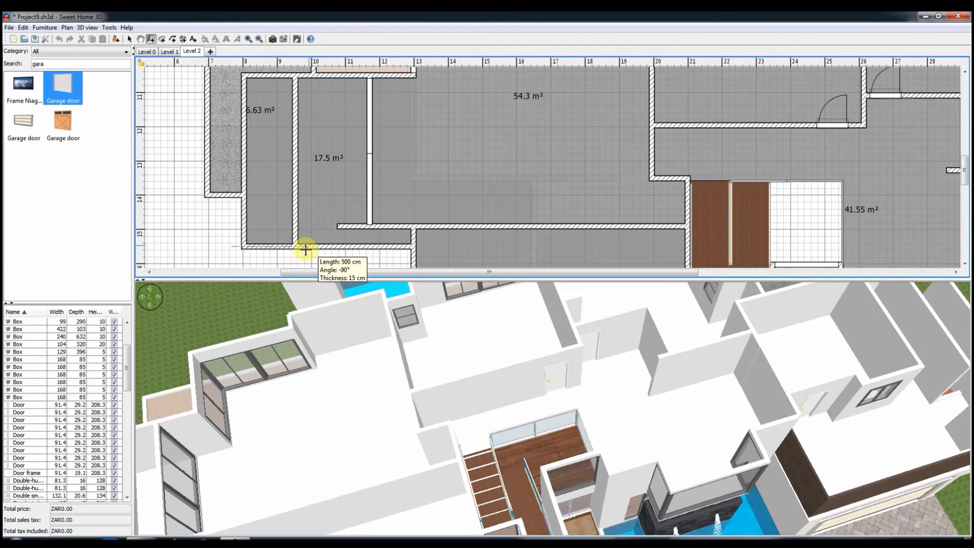
pyautogui.press('Escape')
pyautogui.click(161, 39)
pyautogui.doubleClick(283, 191)
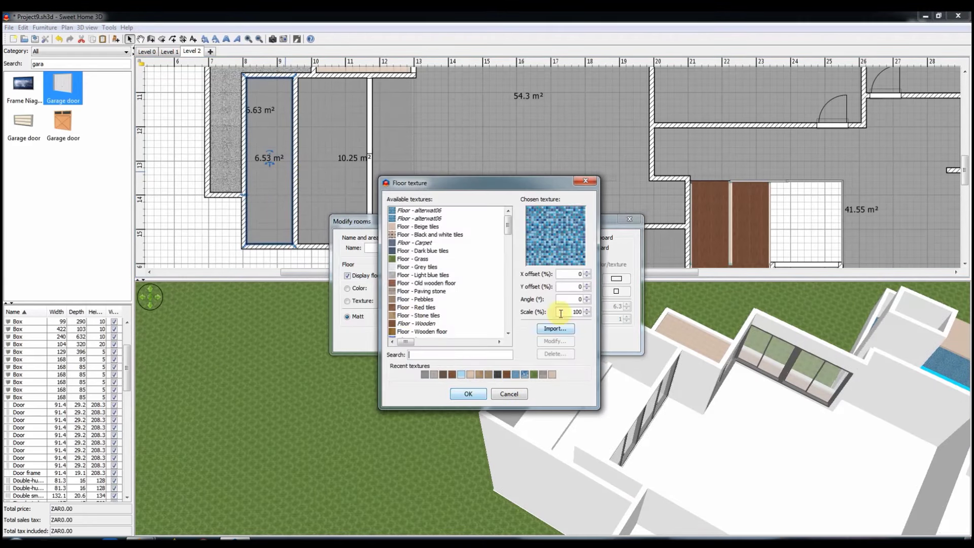
pyautogui.click(392, 300)
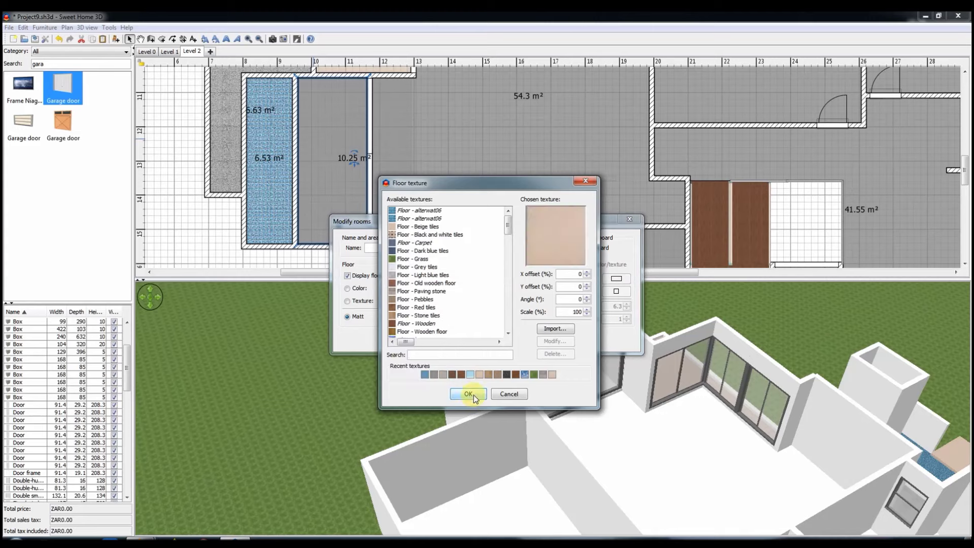
# Stretch the left wall along the pool and add a 160 cm water feature.
pyautogui.click(245, 216)
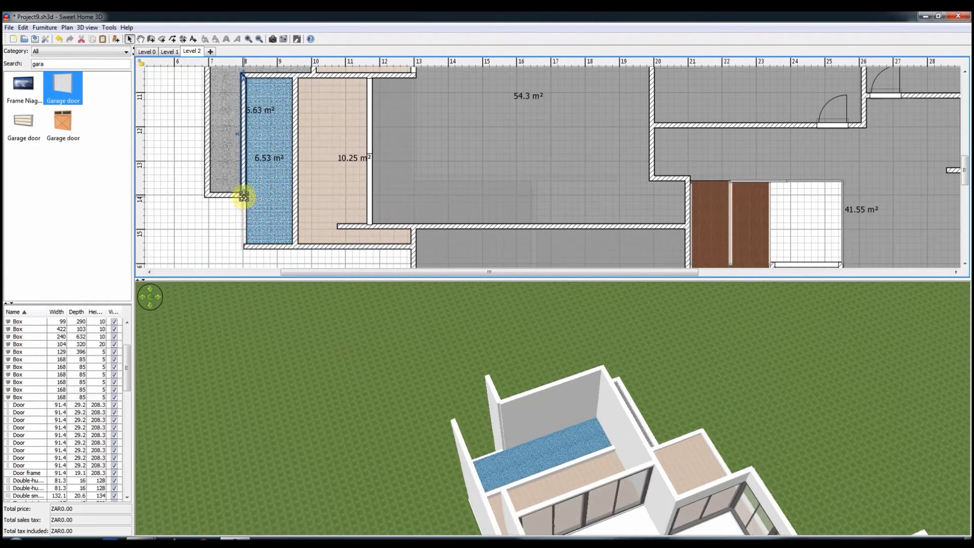
pyautogui.moveTo(244, 196); pyautogui.dragTo(241, 249)
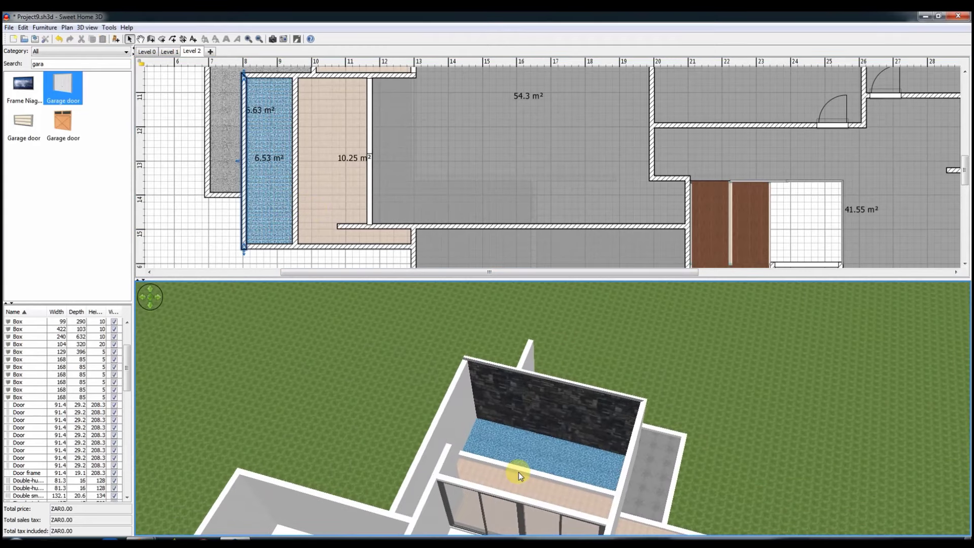
pyautogui.moveTo(519, 472); pyautogui.dragTo(546, 457)
pyautogui.moveTo(257, 145); pyautogui.dragTo(280, 151)
pyautogui.doubleClick(263, 162)
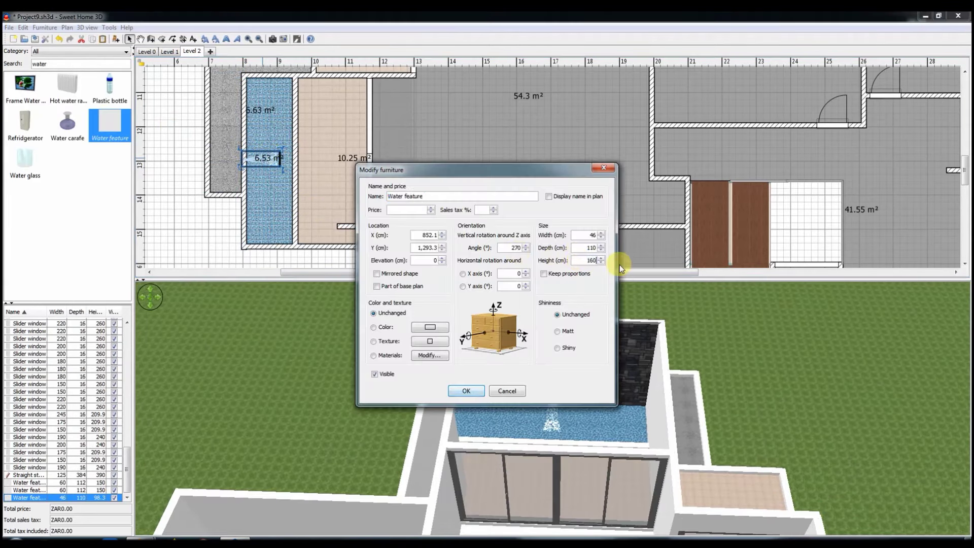
pyautogui.click(463, 389)
# Add a pool surface stretched to fill the plunge pool, and save the project.
pyautogui.write('pool')
pyautogui.moveTo(90, 145); pyautogui.dragTo(279, 129)
pyautogui.moveTo(369, 248); pyautogui.dragTo(301, 251)
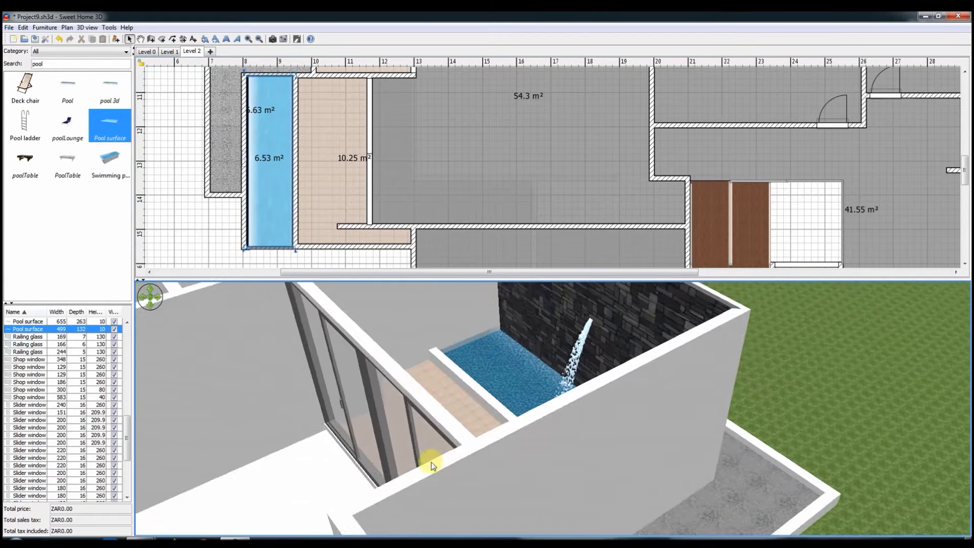
pyautogui.click(35, 39)
pyautogui.scroll(3, 320, 206)
pyautogui.scroll(-5, 320, 207)
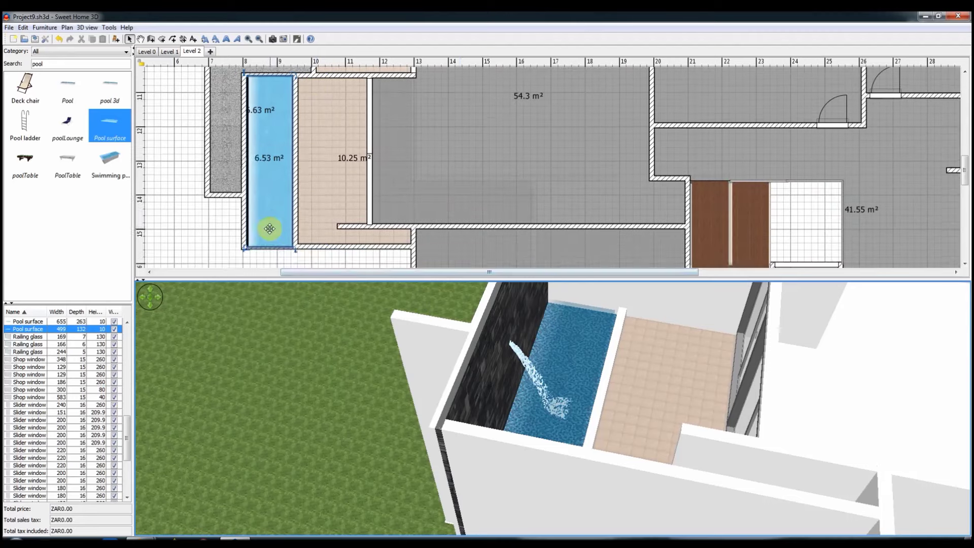
pyautogui.moveTo(244, 249); pyautogui.dragTo(252, 252)
pyautogui.click(244, 247)
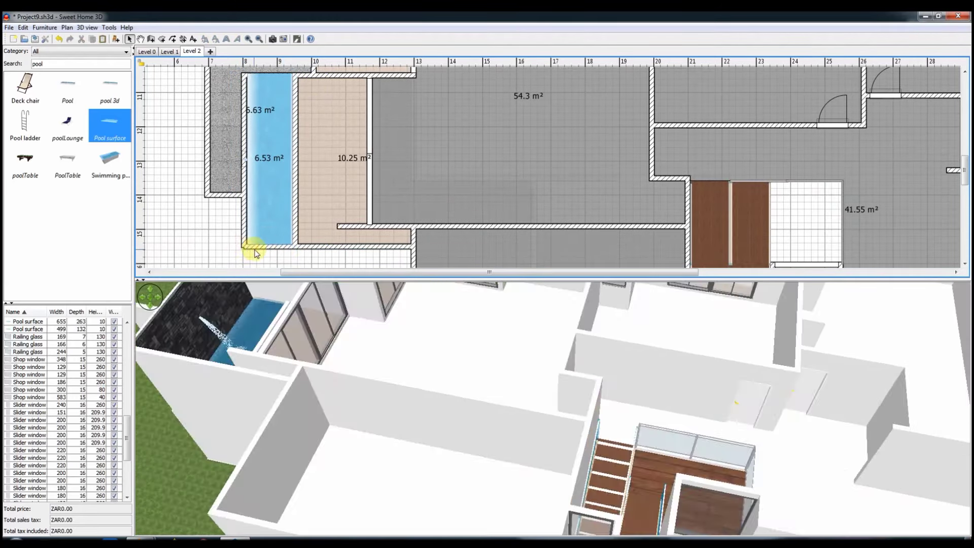
pyautogui.moveTo(301, 380)
pyautogui.mouseDown()
pyautogui.moveTo(634, 434)
pyautogui.moveTo(513, 428)
pyautogui.moveTo(555, 376)
pyautogui.moveTo(501, 418)
pyautogui.mouseUp()
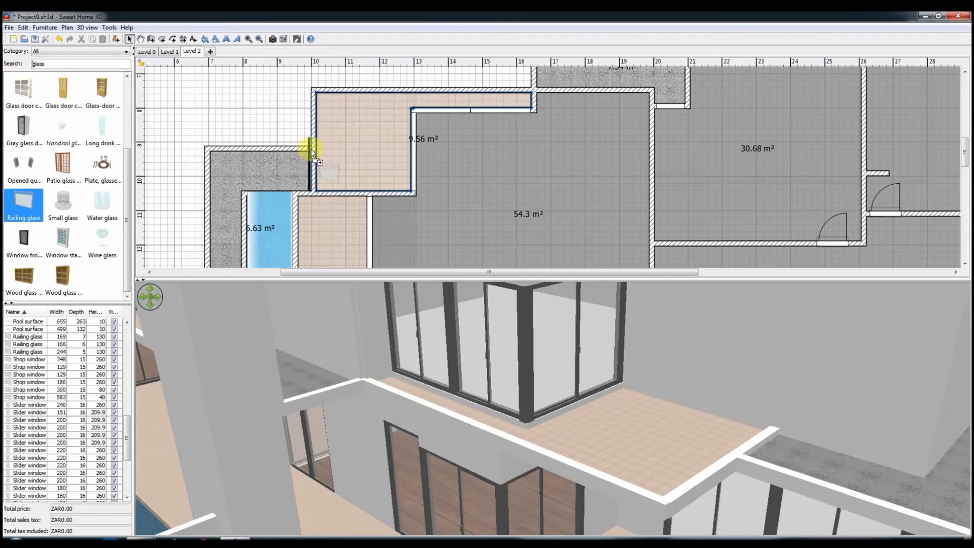
# Place a glass railing panel along the wall beside the plunge pool with width 145 cm.
pyautogui.moveTo(326, 152)
pyautogui.mouseDown()
pyautogui.moveTo(317, 139)
pyautogui.moveTo(311, 159)
pyautogui.mouseUp()
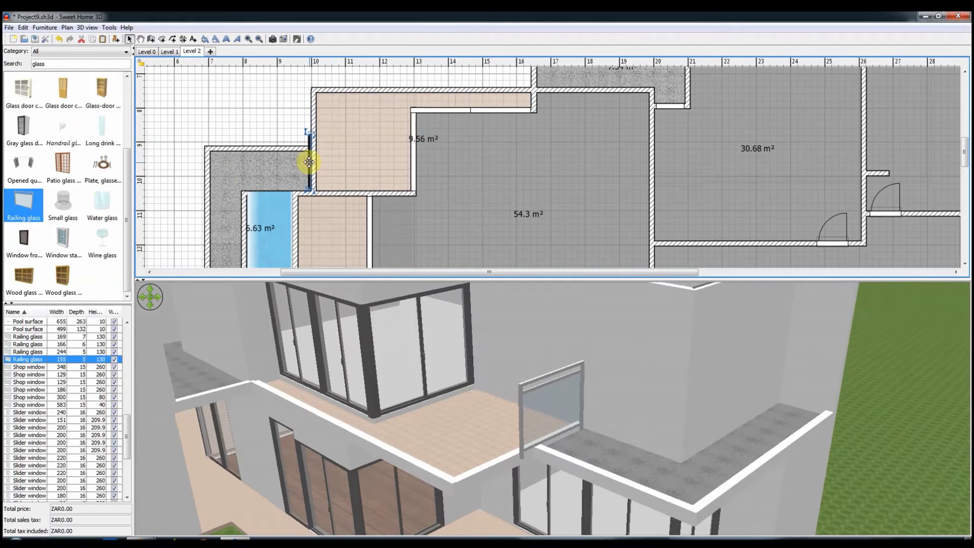
pyautogui.keyDown('ctrl'); pyautogui.scroll(2, 311, 184); pyautogui.keyUp('ctrl')
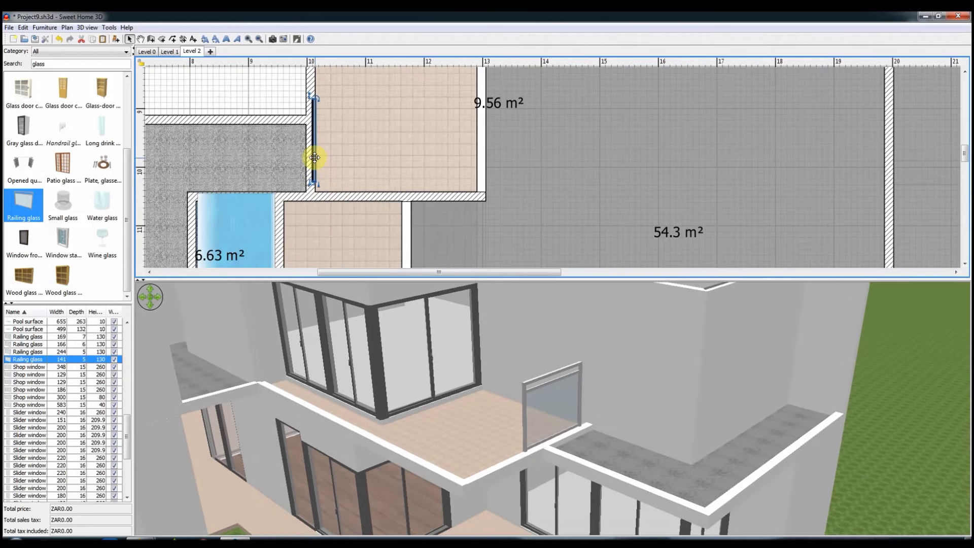
pyautogui.moveTo(315, 153)
pyautogui.keyDown('ctrl'); pyautogui.mouseDown()
pyautogui.moveTo(313, 123)
pyautogui.moveTo(311, 183)
pyautogui.mouseUp(); pyautogui.keyUp('ctrl')
pyautogui.doubleClick(310, 182)
pyautogui.press('Return')
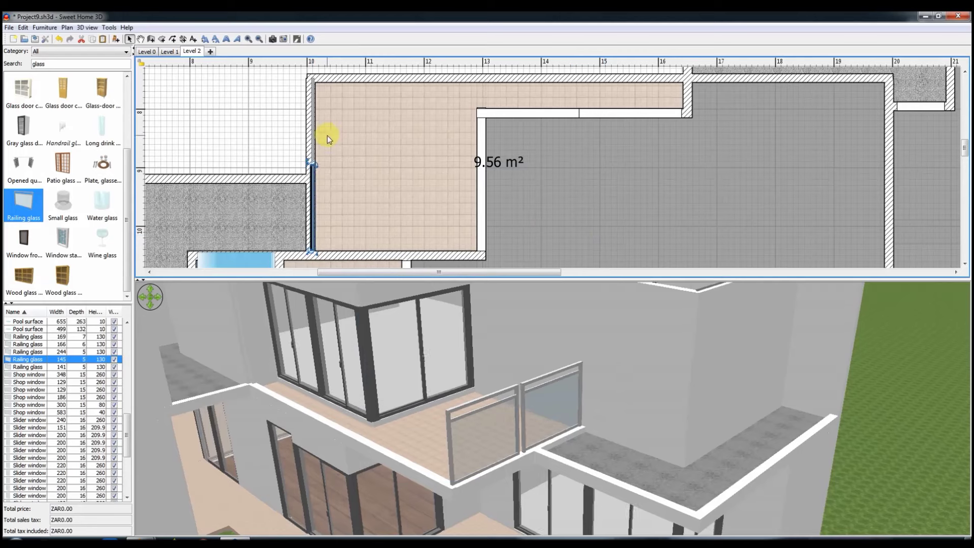
# Clear the selection and open the 650 cm top wall's properties.
pyautogui.click(308, 84)
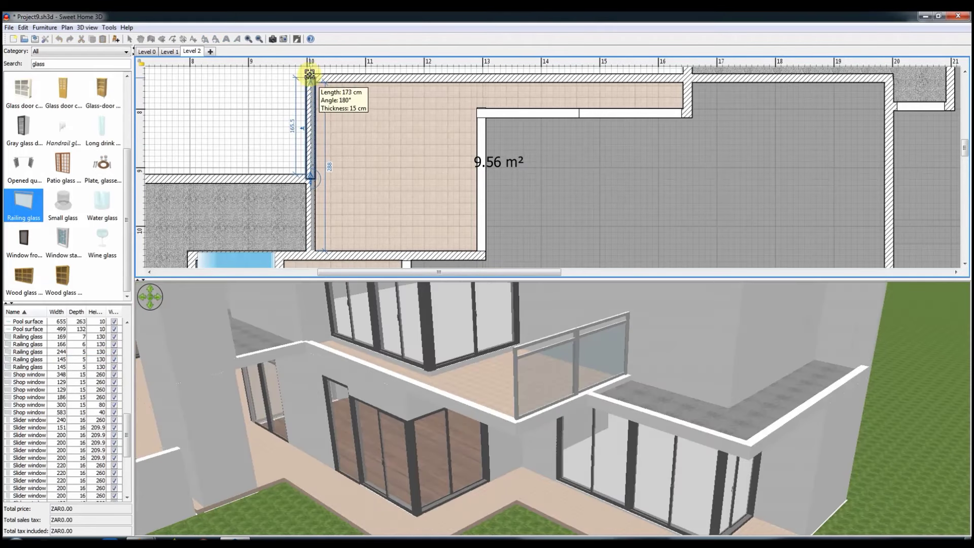
pyautogui.press('Escape')
pyautogui.doubleClick(404, 84)
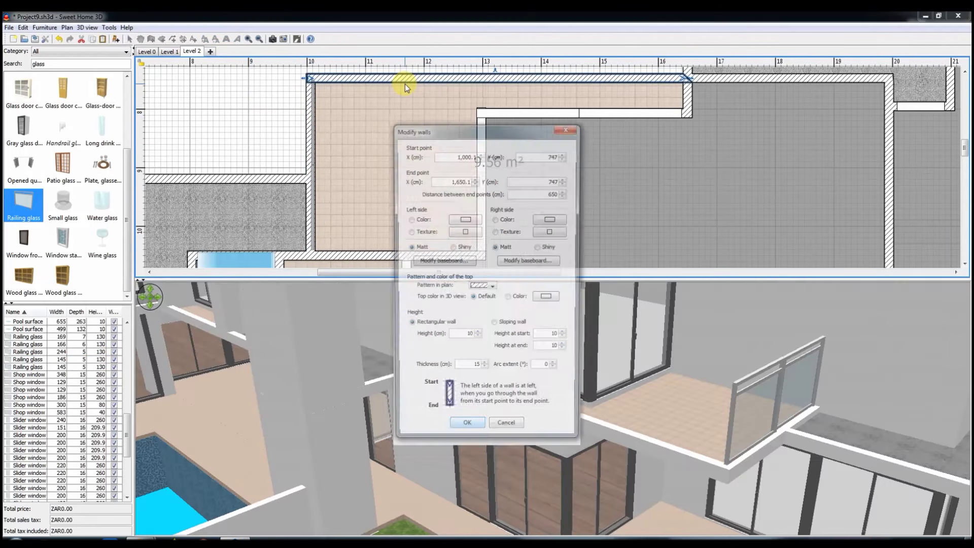
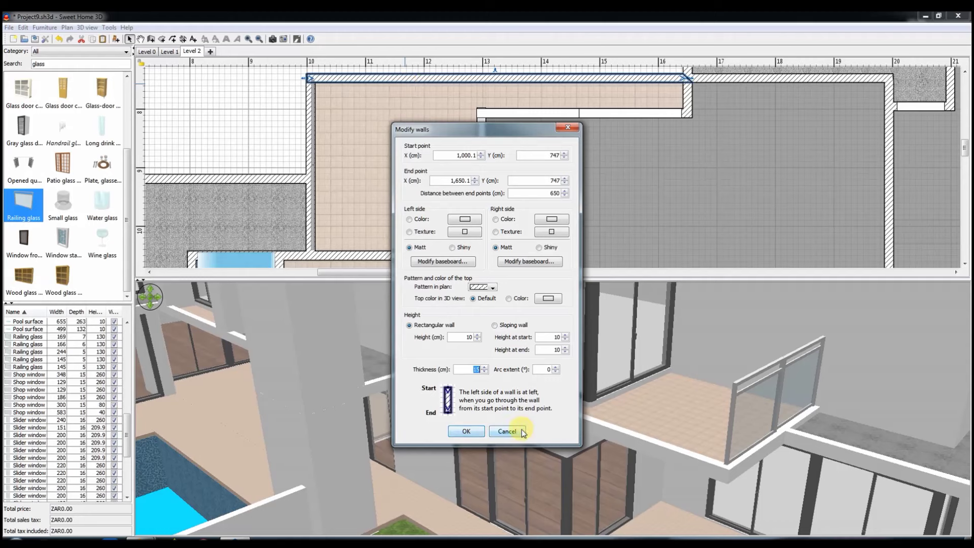
# Launch a calculator and enter 650 to work out the railing lengths.
pyautogui.press('super')
pyautogui.write('calc')
pyautogui.press('Return')
pyautogui.write('650')
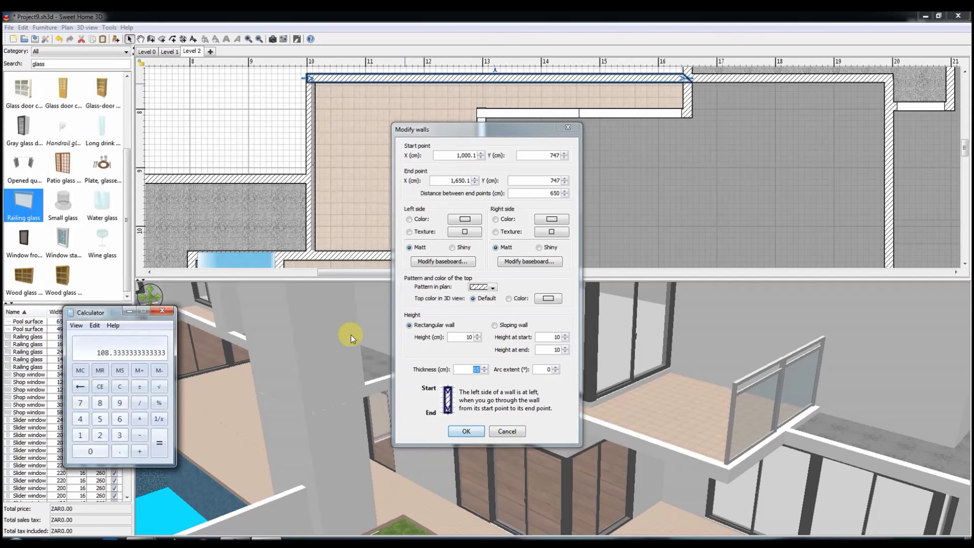
# Place a 108.5 cm wide railing glass at the top wall's left corner and slide it right.
pyautogui.click(574, 128)
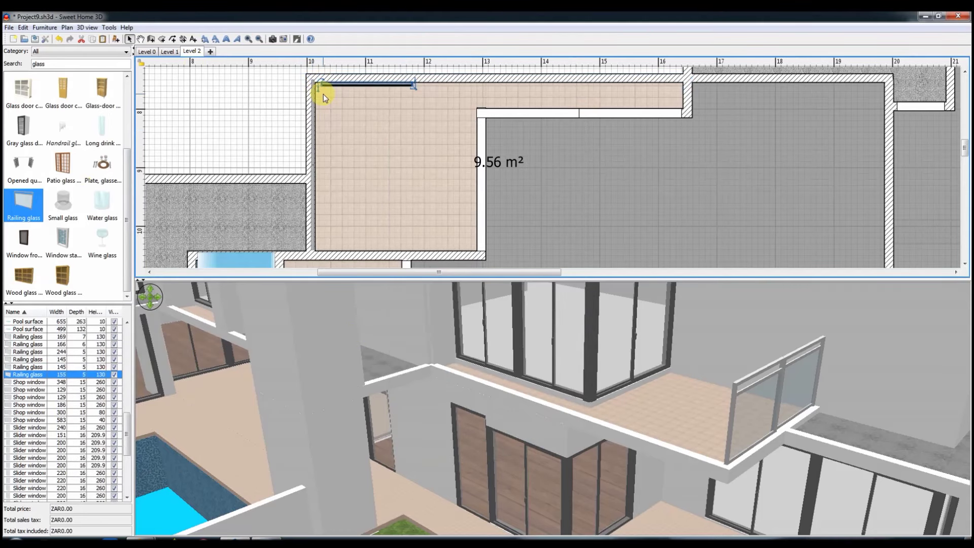
pyautogui.moveTo(323, 94); pyautogui.dragTo(318, 90)
pyautogui.doubleClick(348, 79)
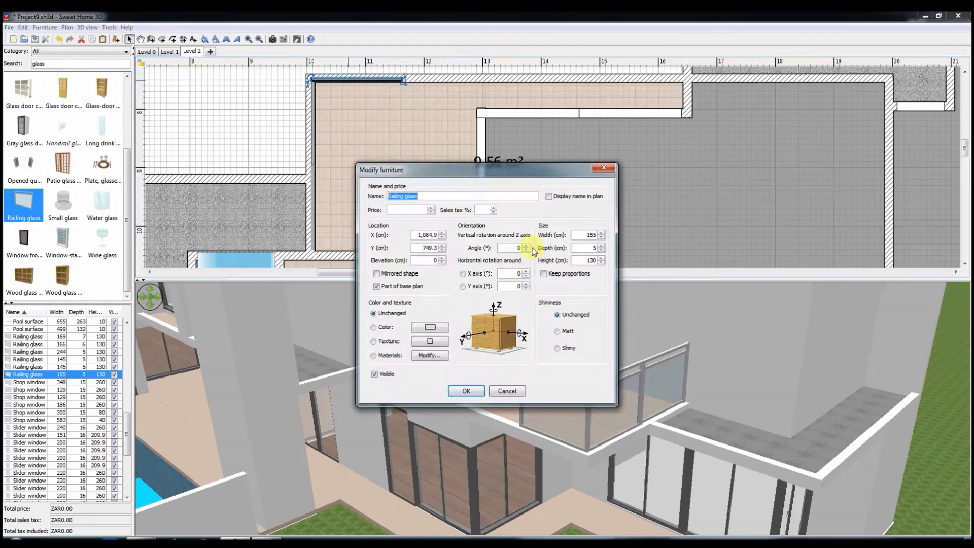
pyautogui.press('Return')
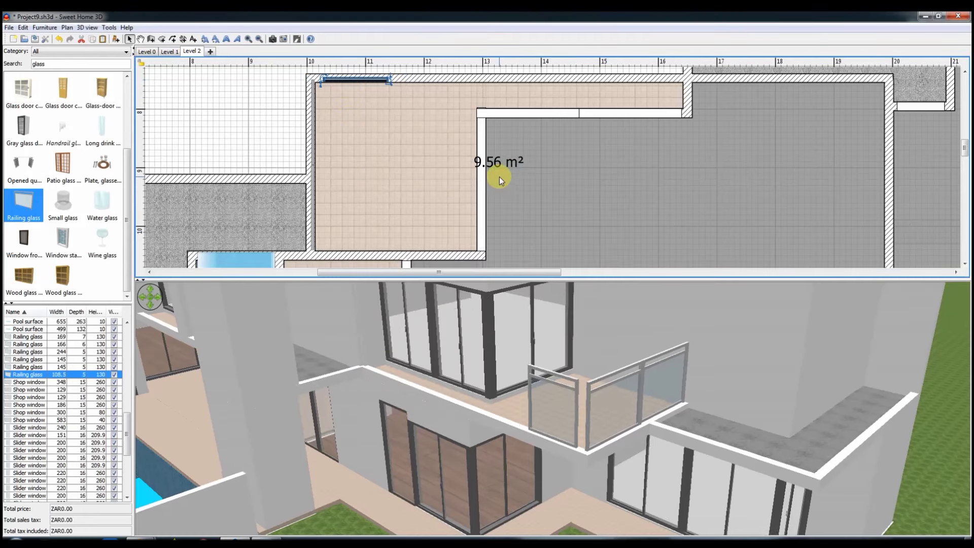
pyautogui.moveTo(361, 80); pyautogui.dragTo(444, 78)
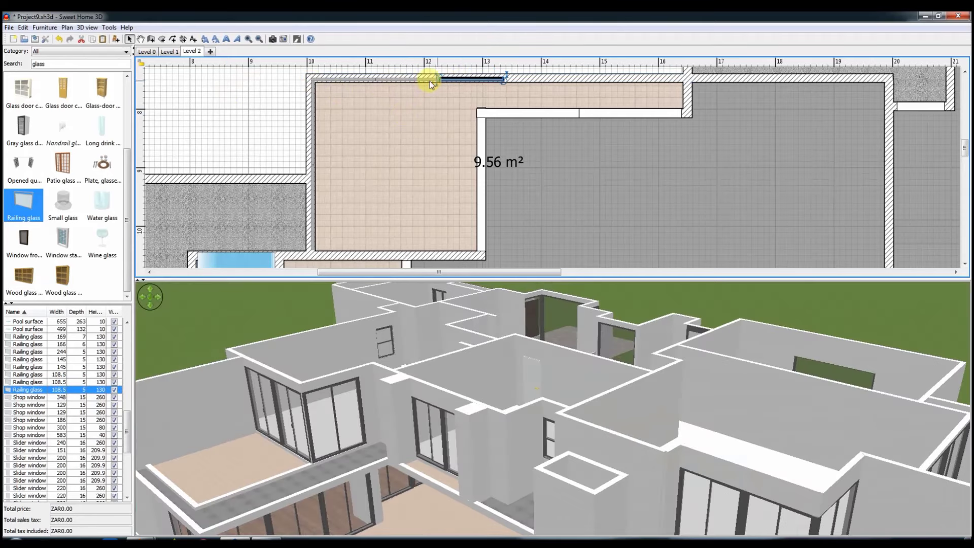
# Move two railing panels further along the top wall, save, and shift a panel toward the smaller balcony.
pyautogui.keyDown('shift'); pyautogui.click(406, 79); pyautogui.keyUp('shift')
pyautogui.moveTo(429, 91); pyautogui.dragTo(604, 79)
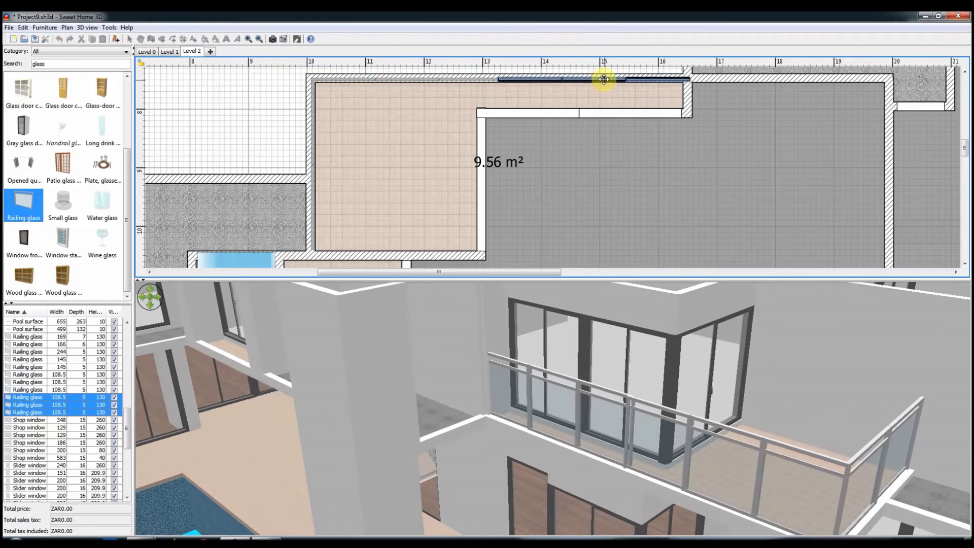
pyautogui.hotkey('ctrl', 's')
pyautogui.scroll(-5, 740, 449)
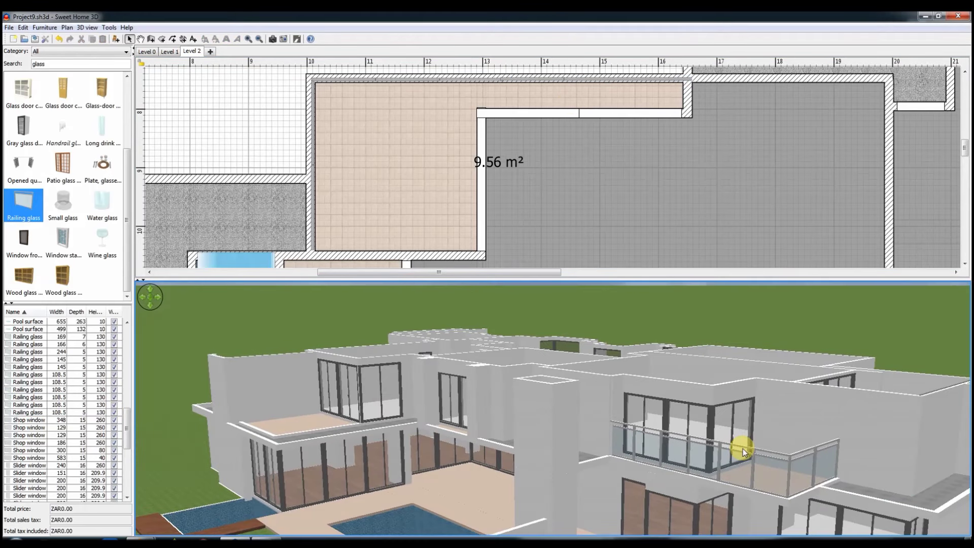
pyautogui.moveTo(438, 272); pyautogui.dragTo(625, 272)
pyautogui.moveTo(463, 95); pyautogui.dragTo(408, 97)
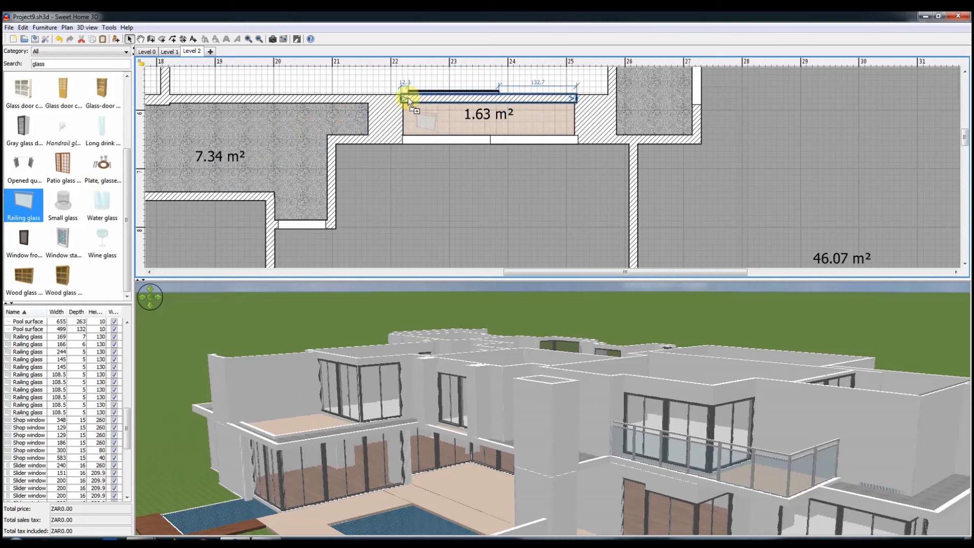
# Make the railing glass 150 cm wide, paste a second copy beside it, and save.
pyautogui.doubleClick(426, 98)
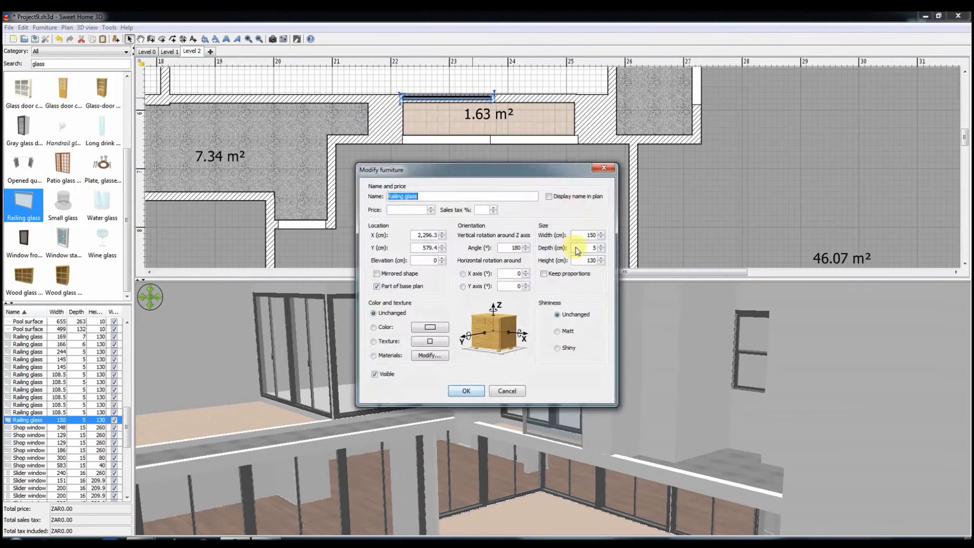
pyautogui.press('Return')
pyautogui.hotkey('ctrl', 'c')
pyautogui.hotkey('ctrl', 'v')
pyautogui.moveTo(473, 102); pyautogui.dragTo(541, 99)
pyautogui.click(34, 40)
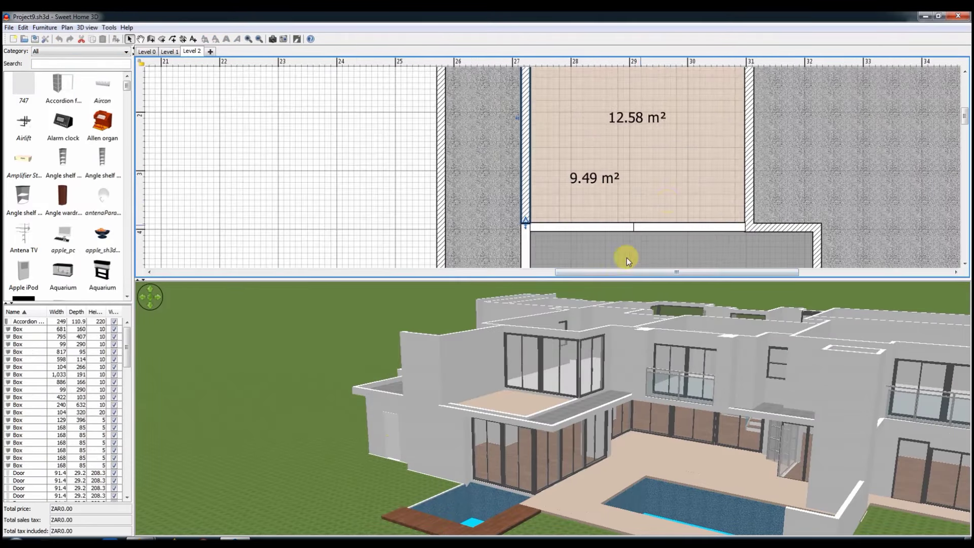
# Copy both small-balcony railings into the 12.58 m² room.
pyautogui.keyDown('shift'); pyautogui.click(174, 156); pyautogui.keyUp('shift')
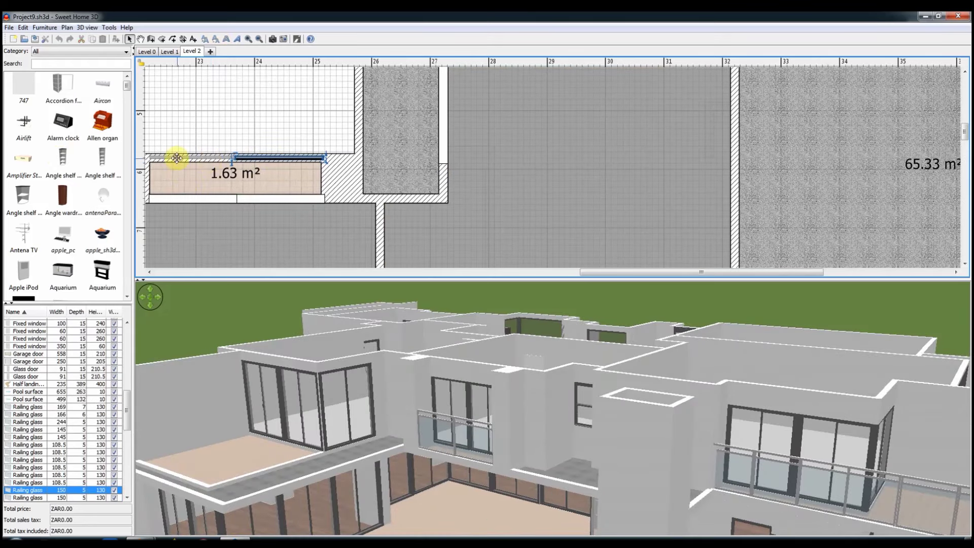
pyautogui.keyDown('ctrl'); pyautogui.moveTo(253, 157); pyautogui.dragTo(607, 218); pyautogui.keyUp('ctrl')
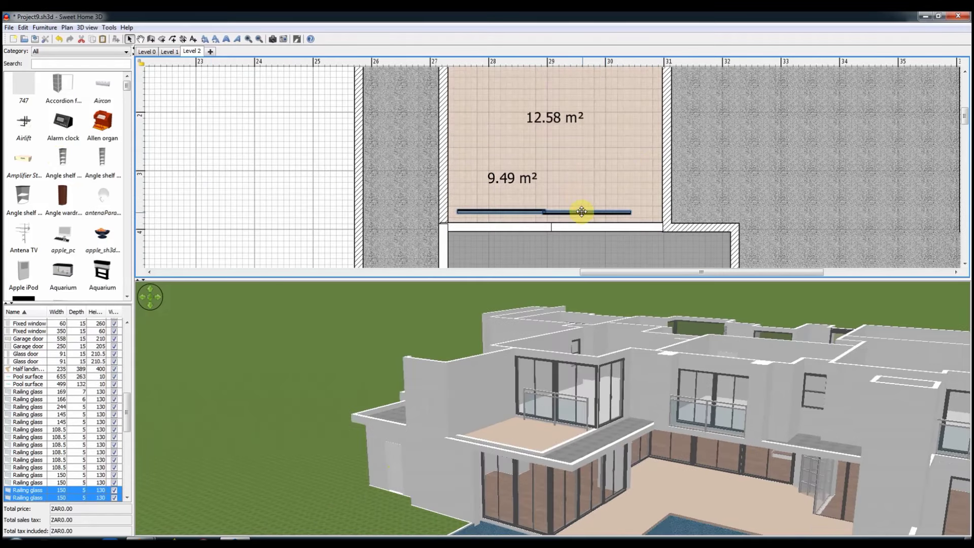
pyautogui.doubleClick(567, 191)
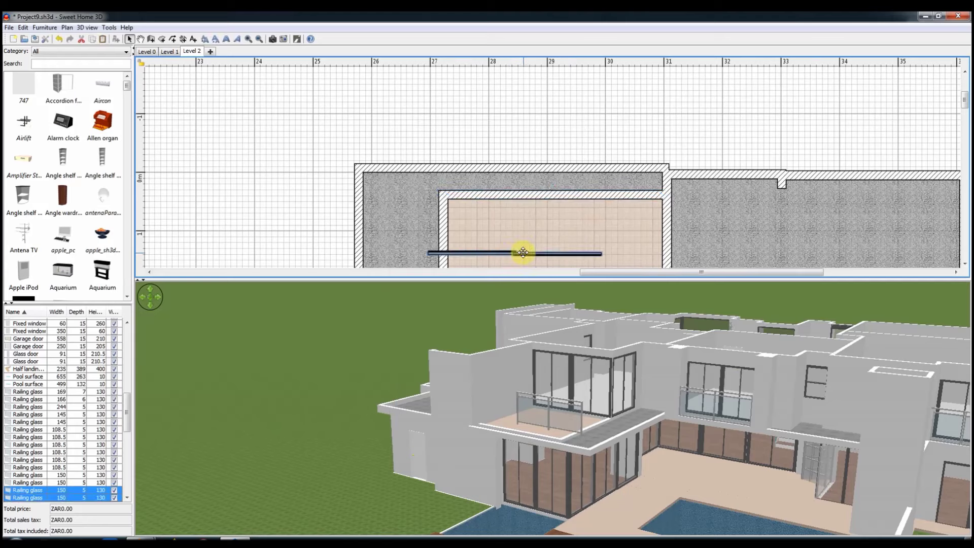
pyautogui.click(507, 431)
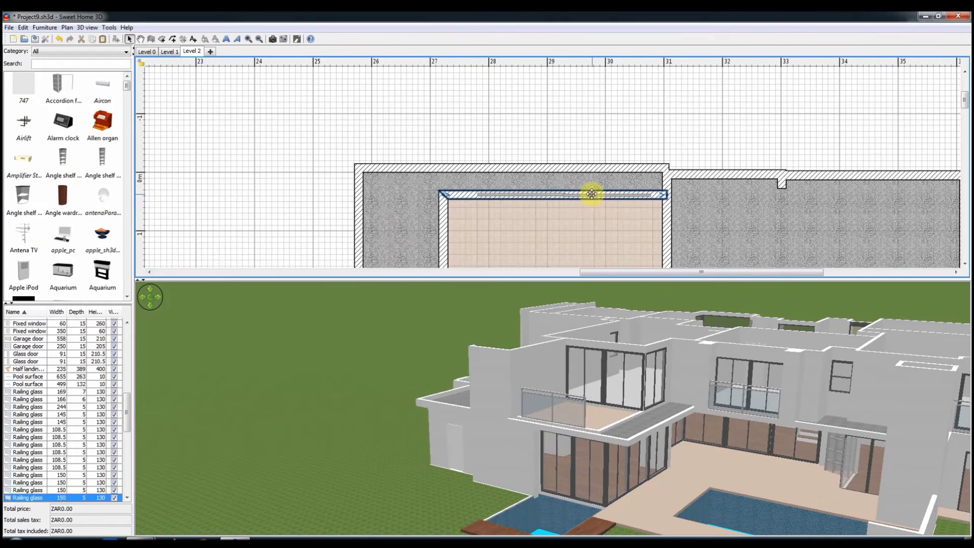
pyautogui.doubleClick(455, 192)
pyautogui.click(585, 133)
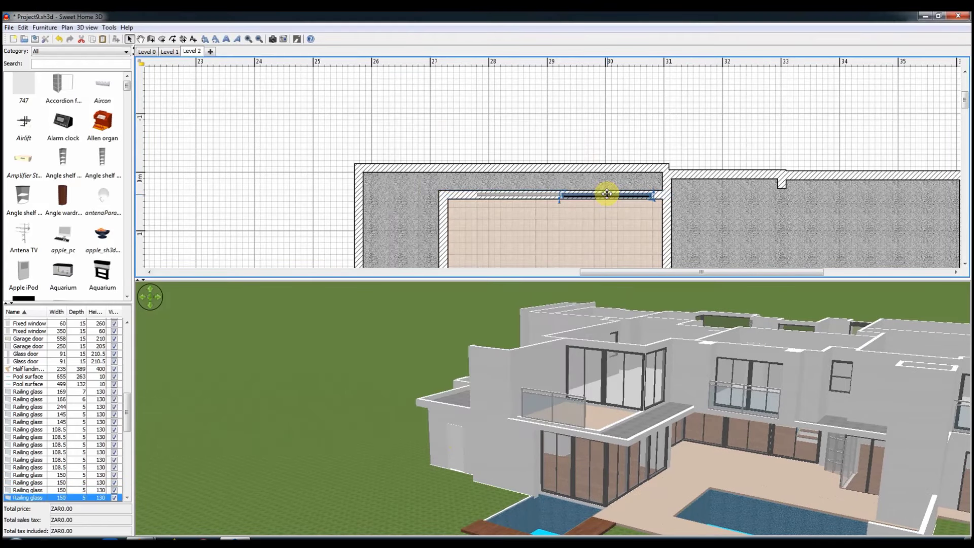
# Reposition the railing glass along the room's top wall.
pyautogui.doubleClick(609, 191)
pyautogui.press('Return')
pyautogui.moveTo(569, 189)
pyautogui.mouseDown()
pyautogui.moveTo(555, 193)
pyautogui.moveTo(582, 220)
pyautogui.mouseUp()
pyautogui.doubleClick(587, 196)
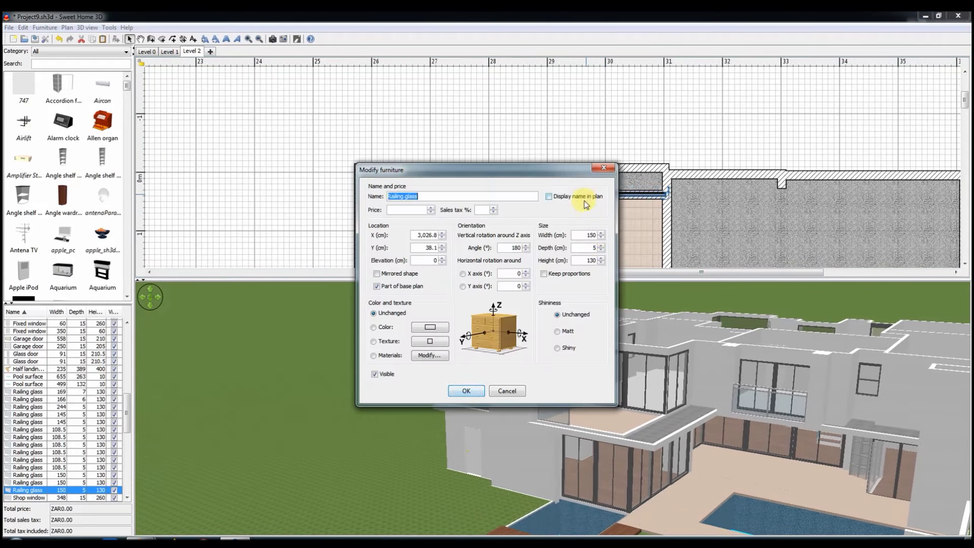
pyautogui.press('Return')
pyautogui.doubleClick(556, 192)
pyautogui.click(570, 135)
pyautogui.click(587, 190)
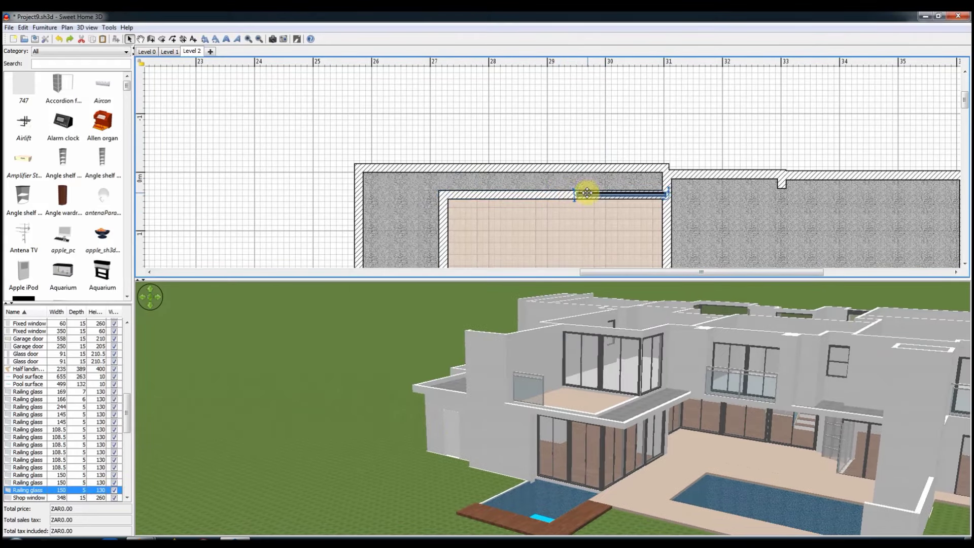
pyautogui.moveTo(587, 187); pyautogui.dragTo(530, 205)
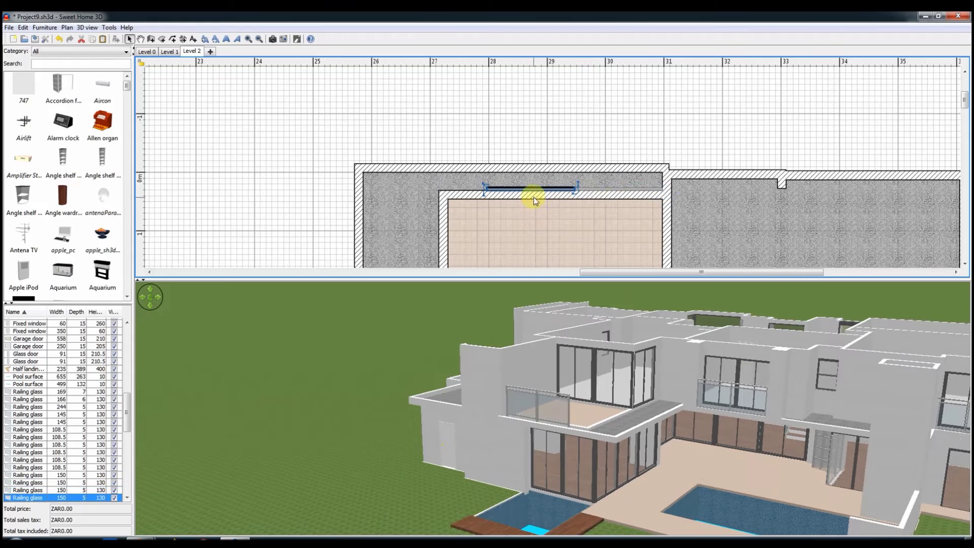
# Resize one railing glass to 120 cm and shift the other left along the top wall.
pyautogui.doubleClick(591, 188)
pyautogui.write('120')
pyautogui.press('Return')
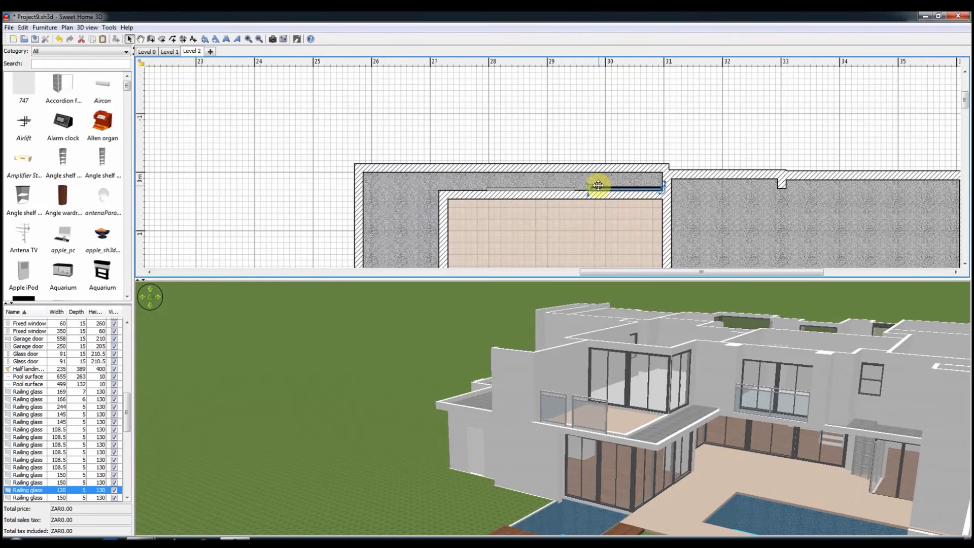
pyautogui.click(578, 192)
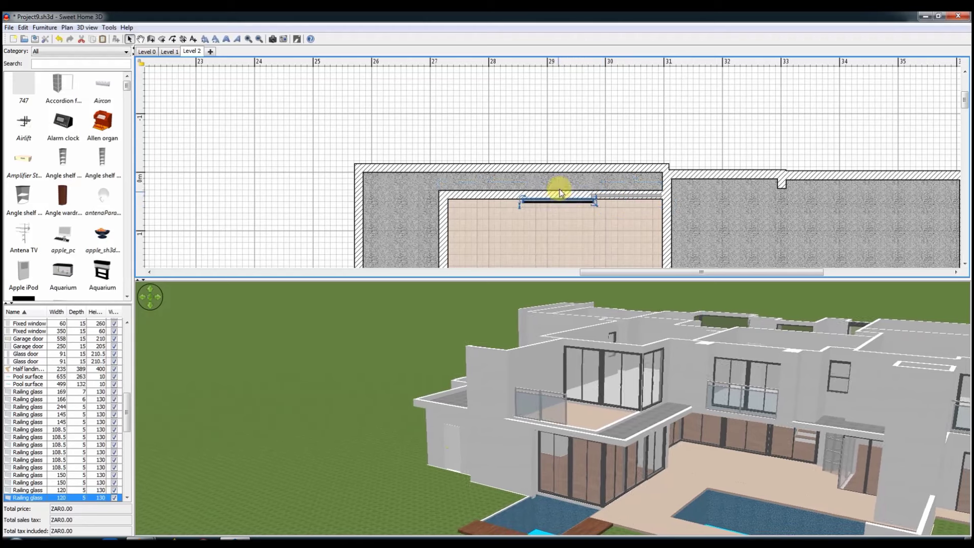
pyautogui.moveTo(567, 195); pyautogui.dragTo(494, 192)
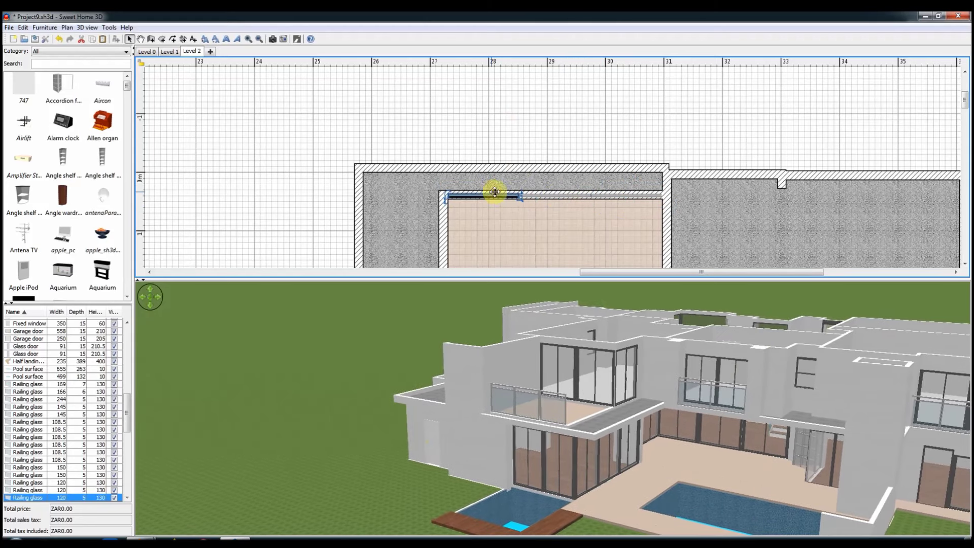
pyautogui.click(603, 194)
pyautogui.click(569, 115)
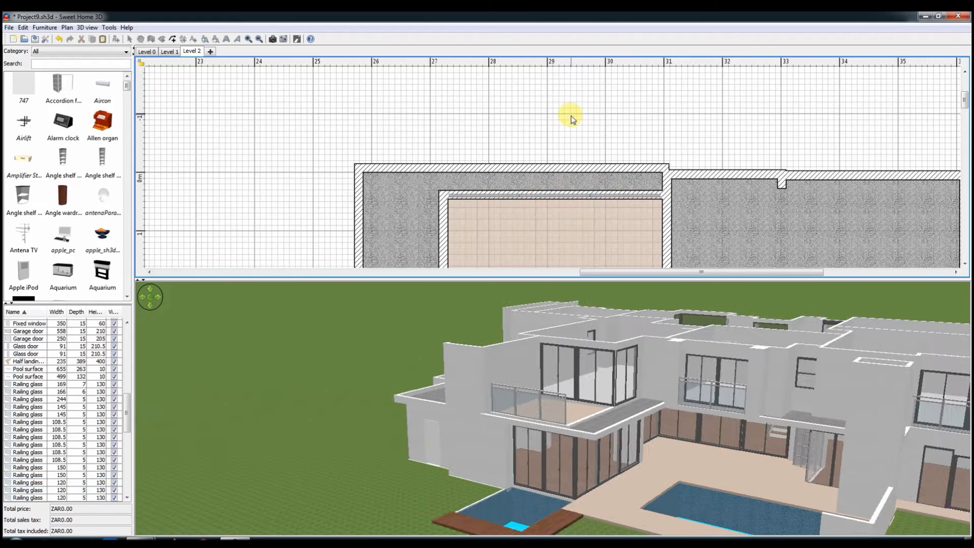
pyautogui.click(572, 483)
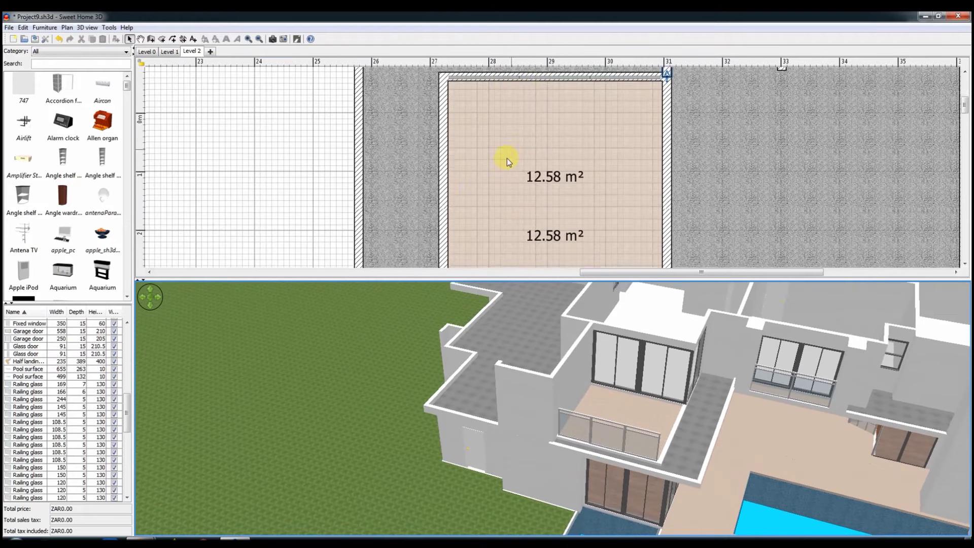
pyautogui.click(499, 197)
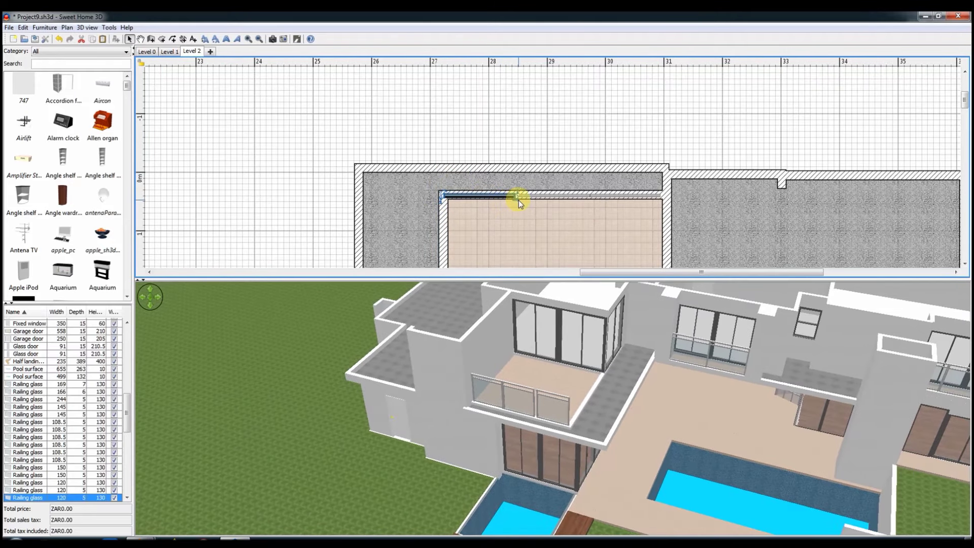
# Move a railing onto the room's left wall at 125 cm width, undoing the pasted copy's move.
pyautogui.scroll(-3, 507, 142)
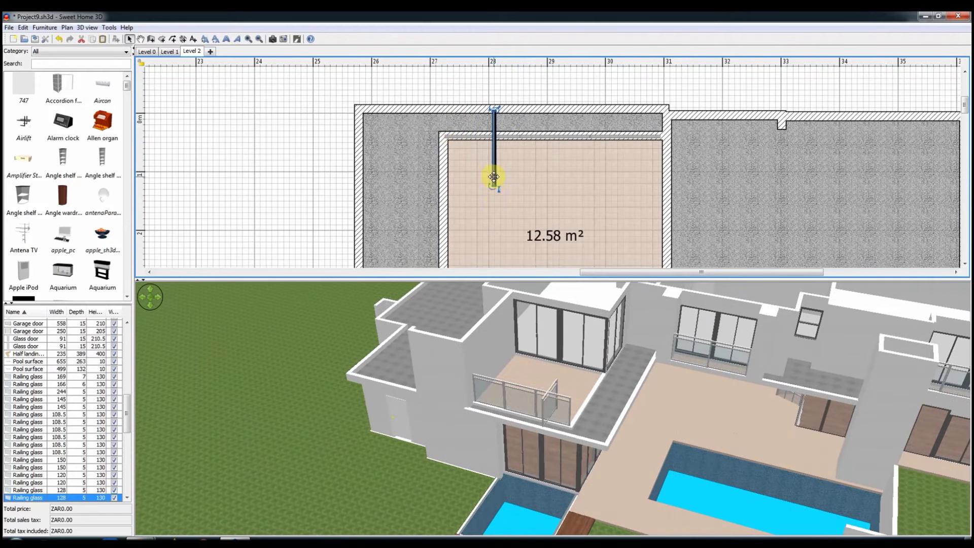
pyautogui.moveTo(493, 176); pyautogui.dragTo(449, 192)
pyautogui.scroll(-3, 450, 193)
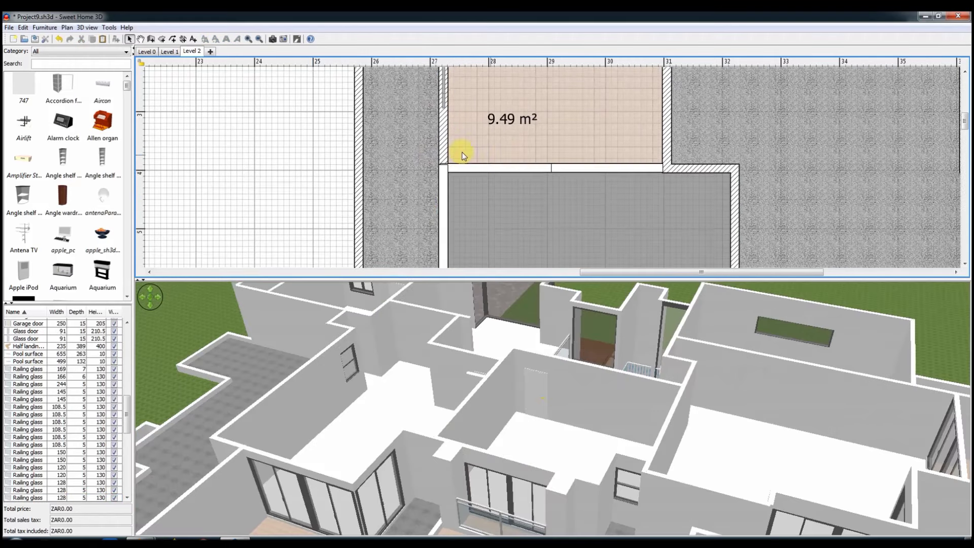
pyautogui.moveTo(452, 193); pyautogui.dragTo(443, 185)
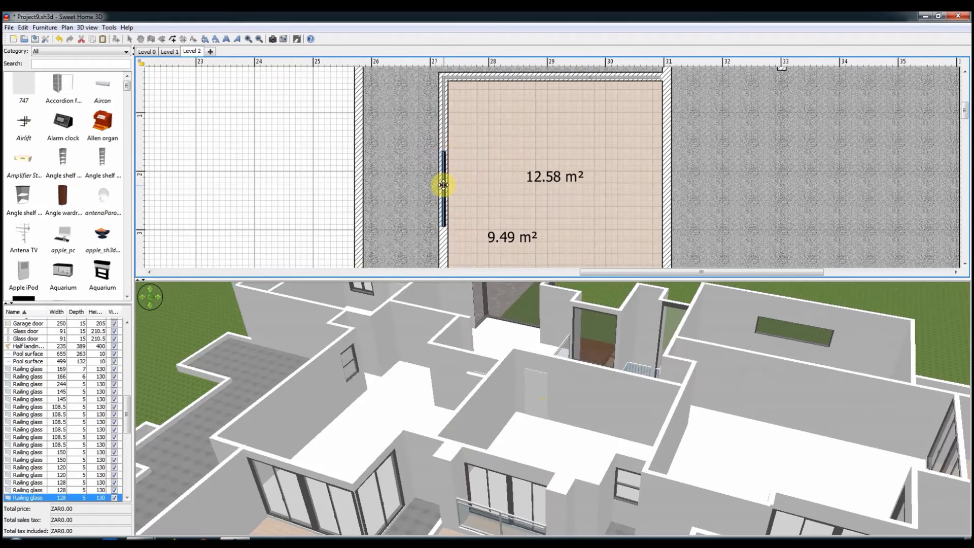
pyautogui.doubleClick(443, 185)
pyautogui.click(612, 242)
pyautogui.press('Return')
pyautogui.scroll(-3, 447, 162)
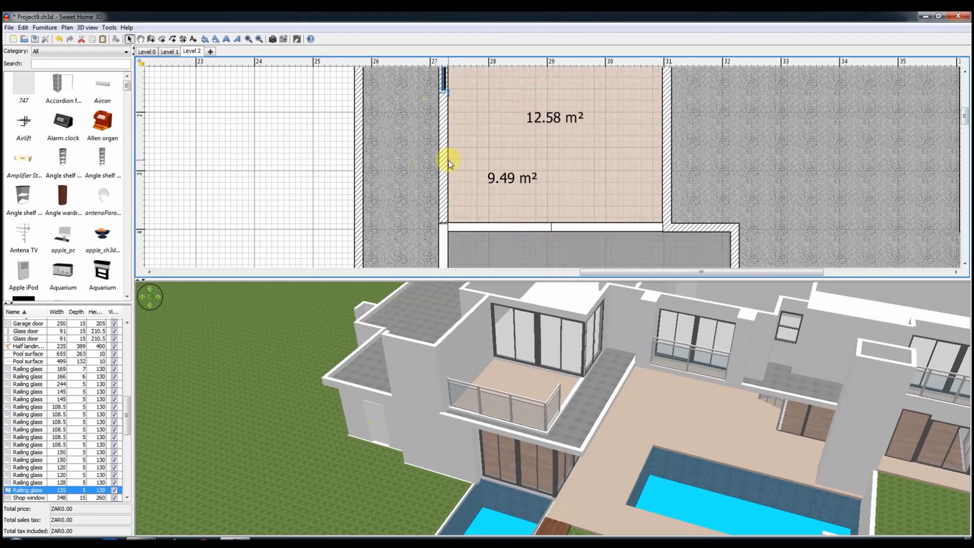
pyautogui.hotkey('ctrl', 'v')
pyautogui.moveTo(446, 151); pyautogui.dragTo(447, 215)
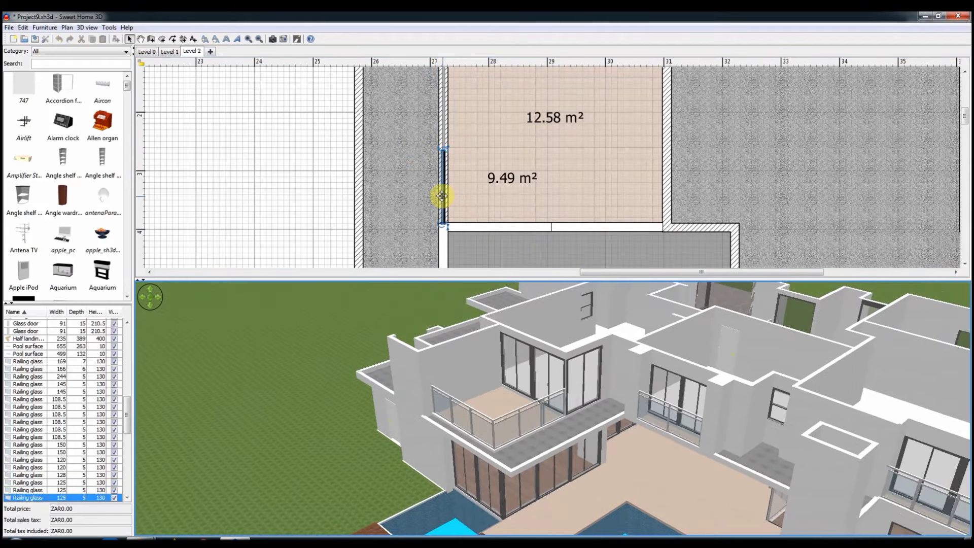
pyautogui.hotkey('ctrl', 'z')
# Orbit the 3D view around the house to check it, then show Level 1.
pyautogui.scroll(3, 456, 165)
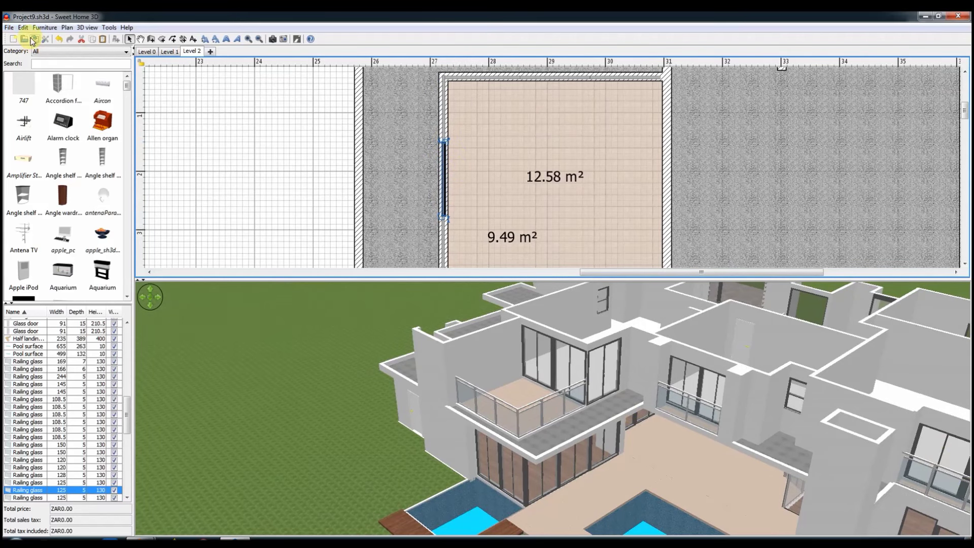
pyautogui.moveTo(436, 413); pyautogui.dragTo(548, 407)
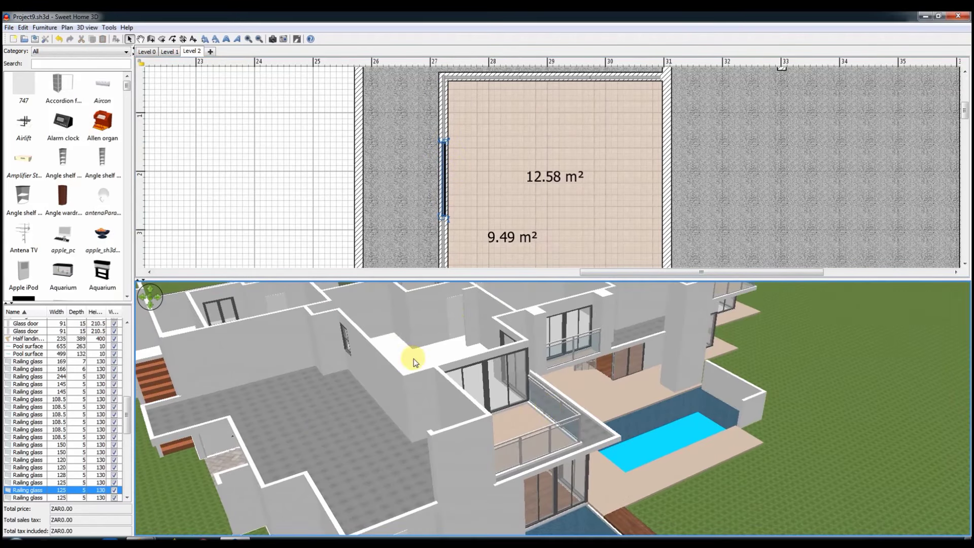
pyautogui.scroll(5, 355, 454)
pyautogui.scroll(-5, 355, 454)
pyautogui.moveTo(348, 482); pyautogui.dragTo(609, 348)
pyautogui.scroll(-5, 732, 155)
pyautogui.moveTo(711, 382); pyautogui.dragTo(692, 451)
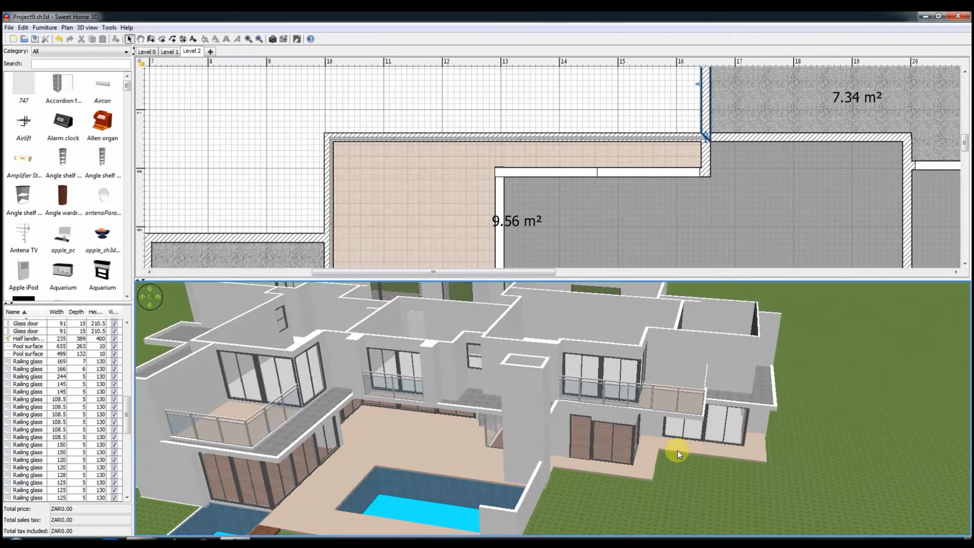
pyautogui.click(169, 52)
pyautogui.click(462, 428)
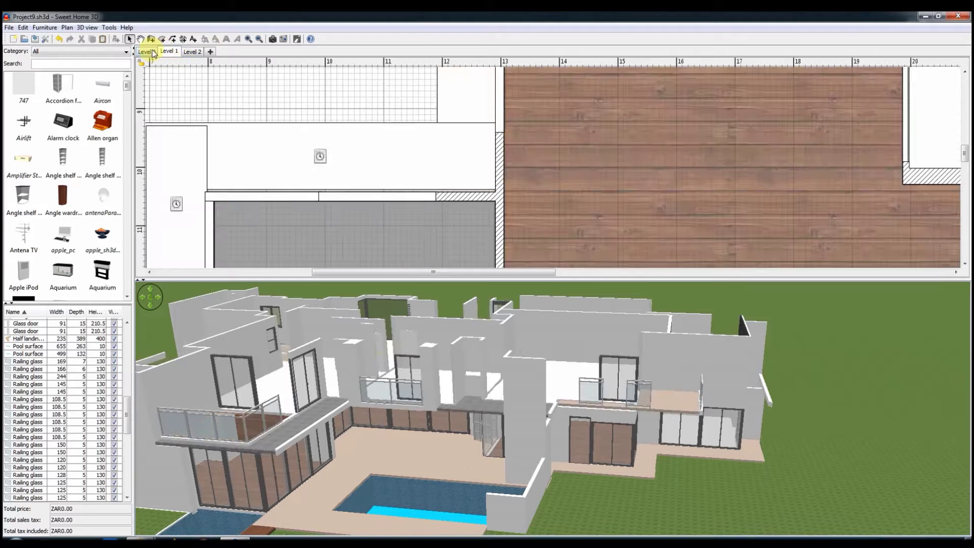
# On Level 0, move and stretch the pool surface to 655 × 265 cm over the fountain pool.
pyautogui.click(147, 52)
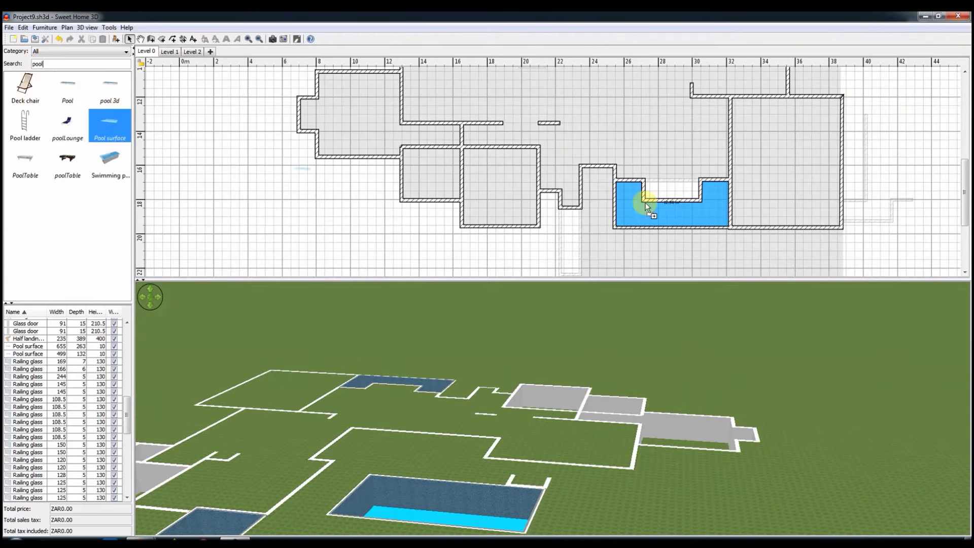
pyautogui.moveTo(687, 191)
pyautogui.mouseDown()
pyautogui.moveTo(660, 203)
pyautogui.moveTo(712, 182)
pyautogui.mouseUp()
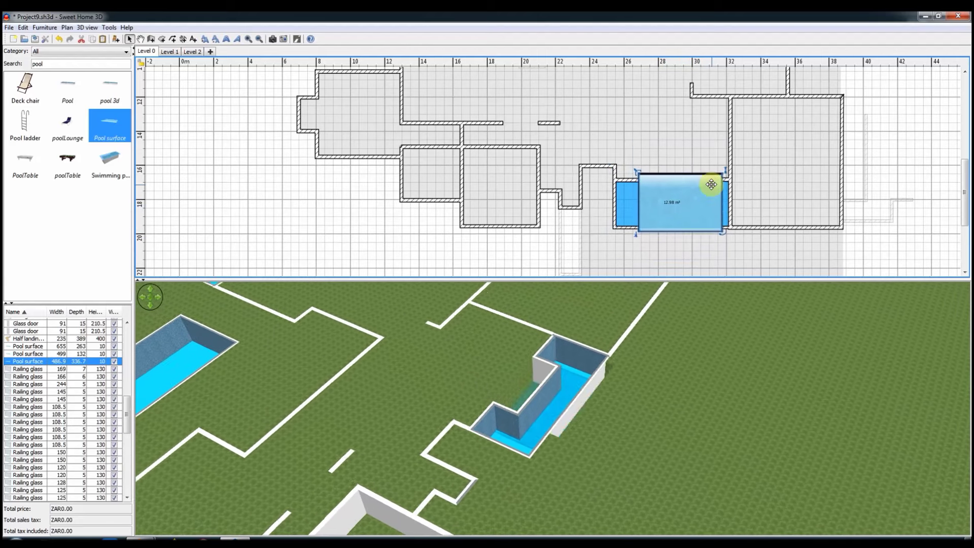
pyautogui.moveTo(711, 182); pyautogui.dragTo(648, 211)
pyautogui.doubleClick(648, 211)
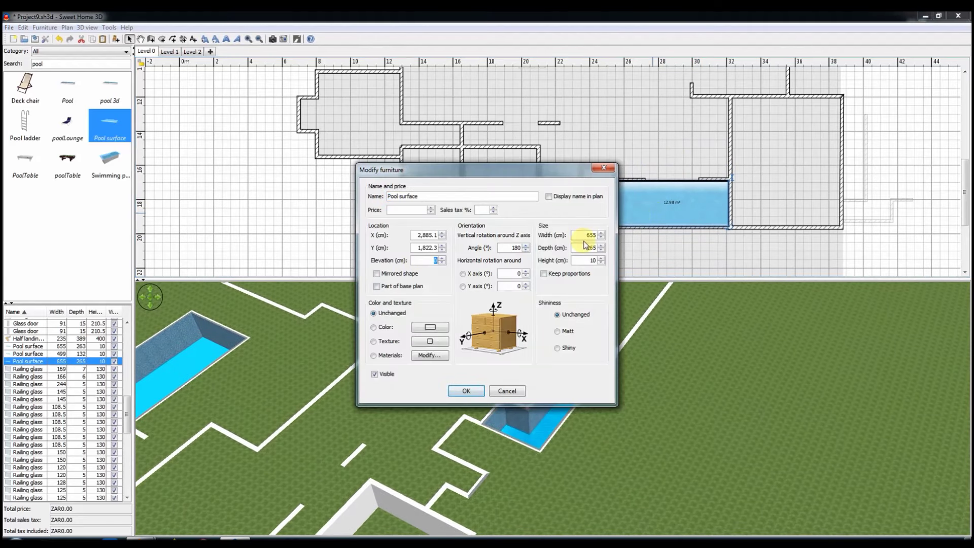
pyautogui.write('140')
pyautogui.click(467, 382)
# Raise the pool surface to 120 cm elevation and check it in the 3D view.
pyautogui.doubleClick(553, 403)
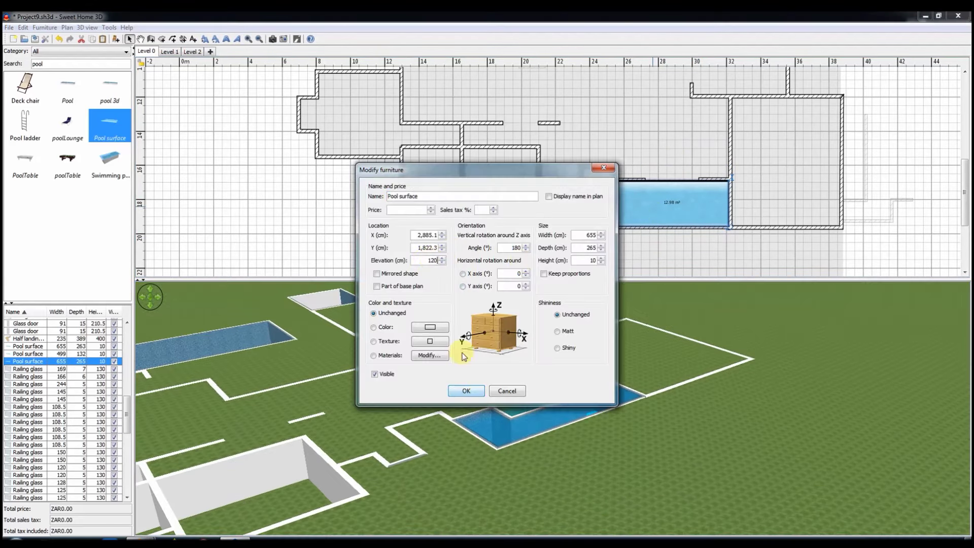
pyautogui.click(466, 391)
pyautogui.moveTo(509, 454)
pyautogui.mouseDown()
pyautogui.moveTo(494, 406)
pyautogui.moveTo(464, 379)
pyautogui.mouseUp()
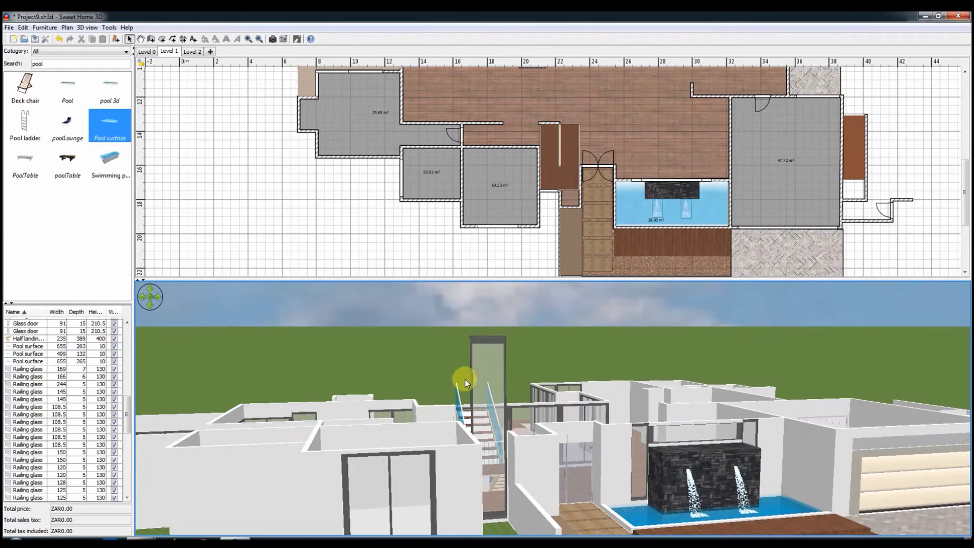
pyautogui.keyDown('shift'); pyautogui.click(658, 210); pyautogui.keyUp('shift')
pyautogui.scroll(1, 709, 218)
pyautogui.scroll(2, 709, 218)
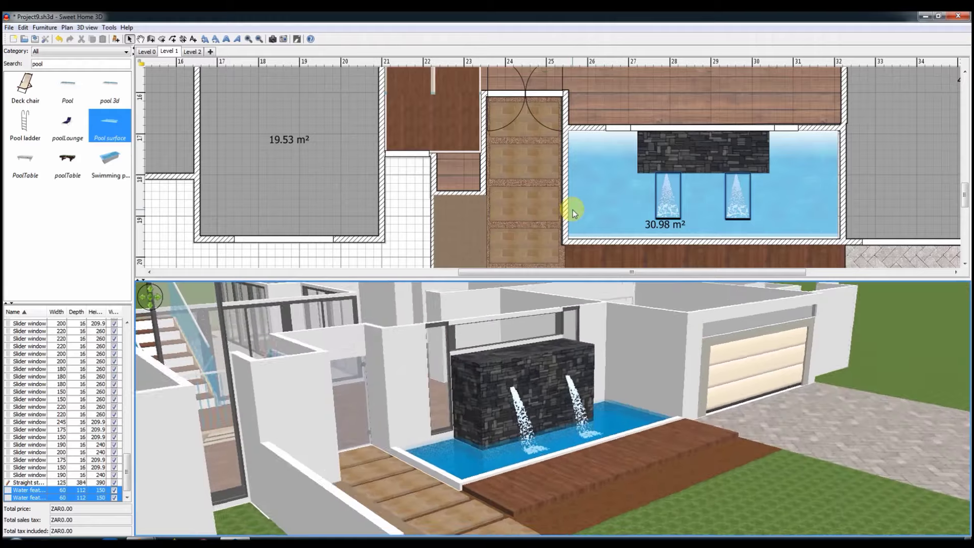
pyautogui.click(575, 209)
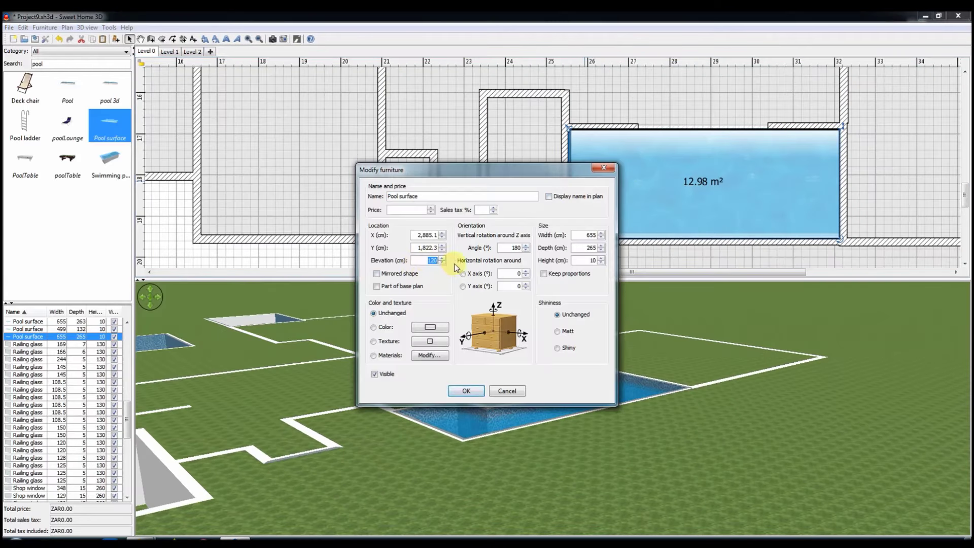
# On Level 1, size the slider window 240 × 260 cm and draw a dividing wall across the enclosure.
pyautogui.click(170, 51)
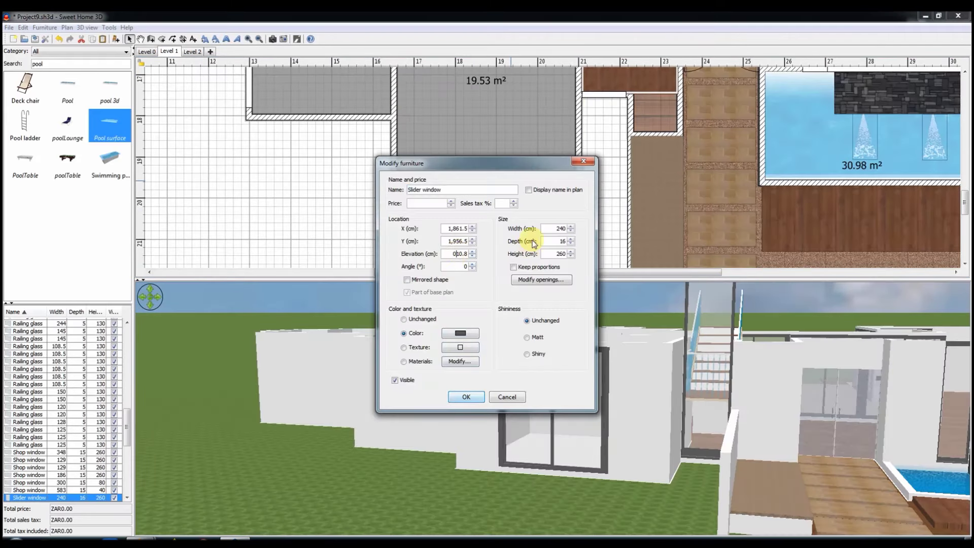
pyautogui.press('Return')
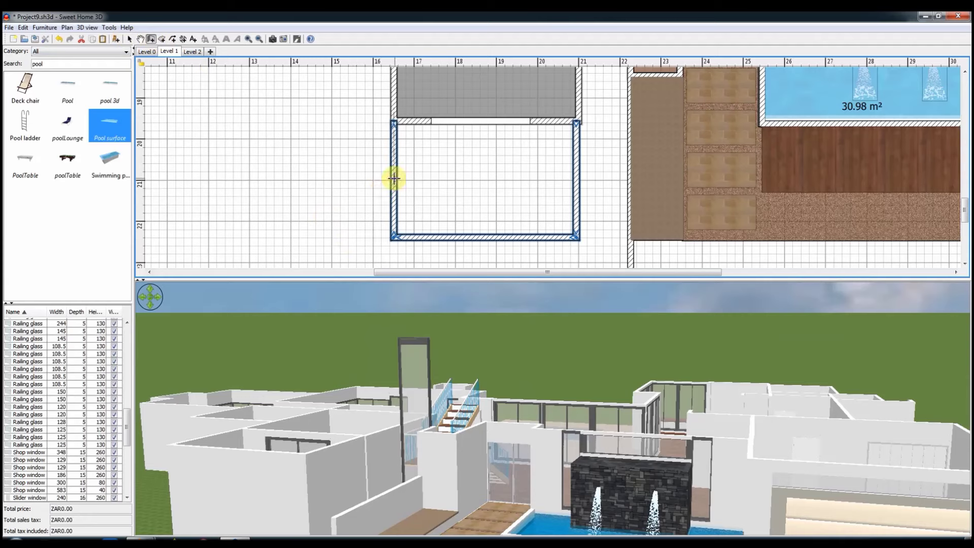
pyautogui.doubleClick(572, 183)
pyautogui.click(129, 39)
pyautogui.rightClick(456, 184)
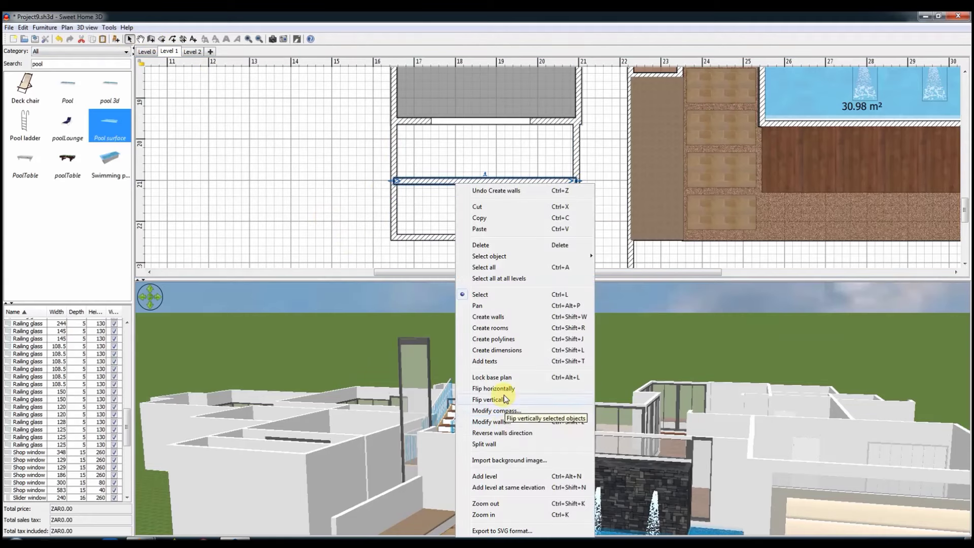
# Create a room in the upper enclosure half and adjust the dividing wall's height.
pyautogui.click(490, 422)
pyautogui.press('Escape')
pyautogui.doubleClick(485, 150)
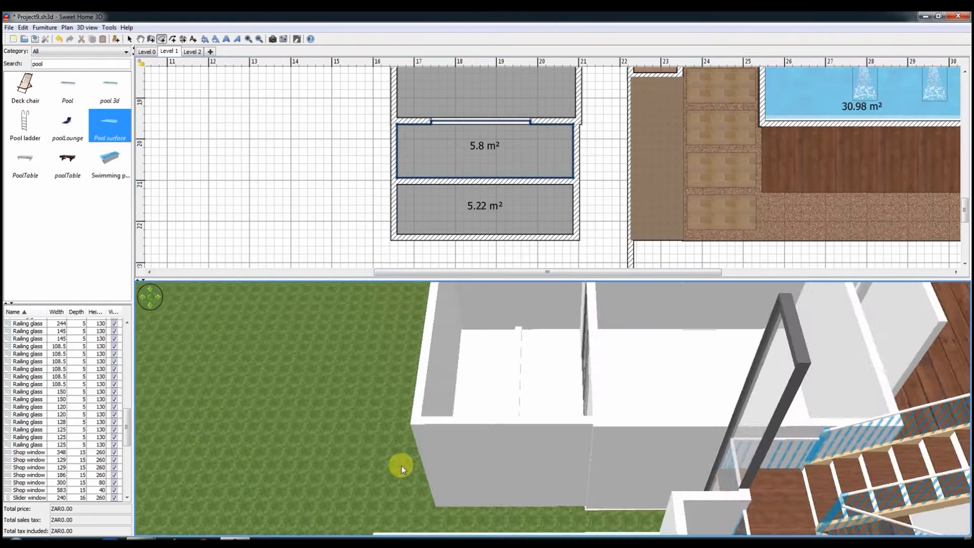
pyautogui.click(129, 39)
pyautogui.doubleClick(463, 181)
pyautogui.doubleClick(469, 340)
pyautogui.click(466, 434)
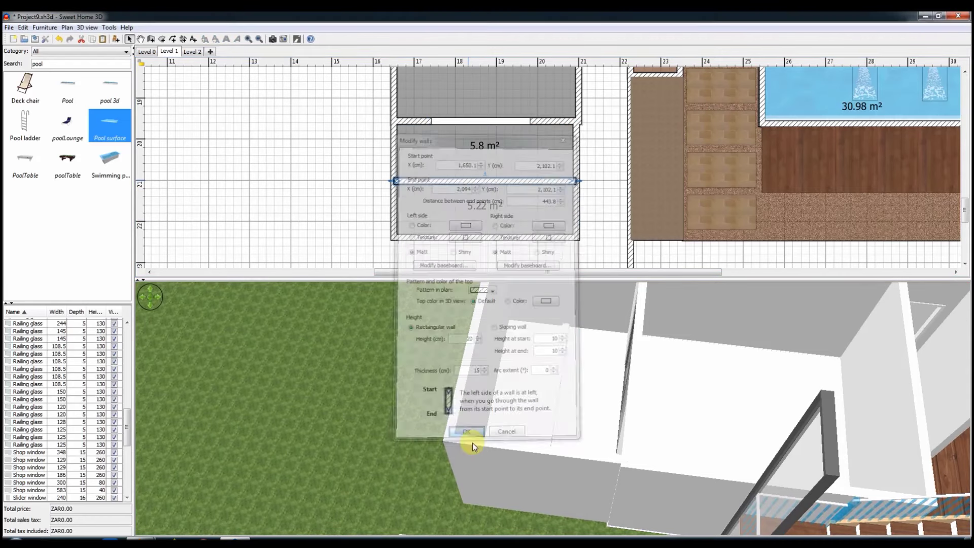
# Cover the 5.8 m² room with a wooden box sized 434 × 128 × 20.
pyautogui.doubleClick(479, 121)
pyautogui.click(464, 397)
pyautogui.moveTo(766, 155); pyautogui.dragTo(434, 137)
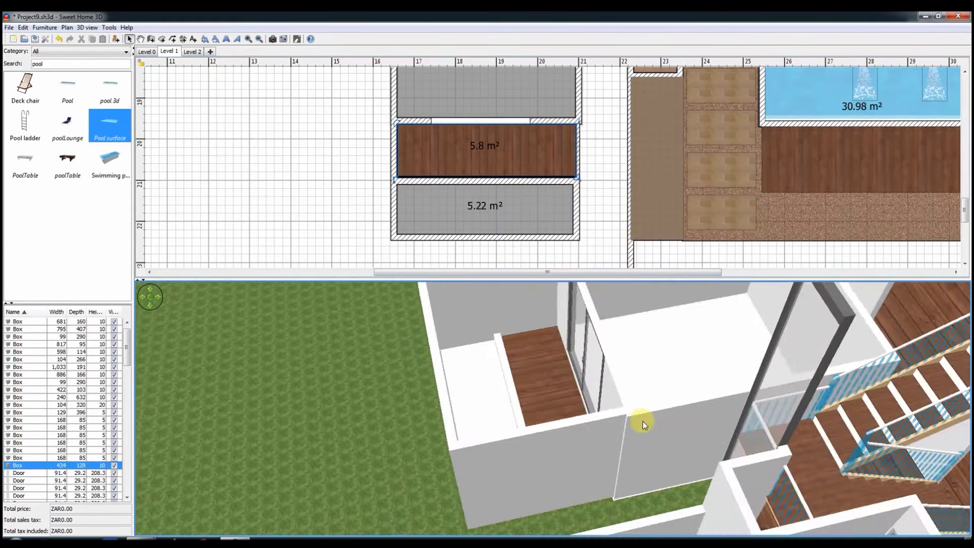
pyautogui.doubleClick(643, 421)
pyautogui.click(481, 390)
# Give the 5.22 m² room a blue mosaic floor texture.
pyautogui.doubleClick(506, 215)
pyautogui.click(435, 278)
pyautogui.click(474, 383)
pyautogui.click(461, 339)
pyautogui.doubleClick(509, 321)
pyautogui.click(393, 301)
pyautogui.click(468, 394)
pyautogui.click(474, 340)
pyautogui.doubleClick(496, 402)
pyautogui.click(393, 301)
pyautogui.click(468, 394)
# Apply a stone finish to the 5.22 m² room's back wall.
pyautogui.click(474, 340)
pyautogui.doubleClick(467, 235)
pyautogui.click(463, 437)
pyautogui.doubleClick(38, 64)
# Add a 160 cm high water feature fountain to the 5.22 m² room.
pyautogui.write('water')
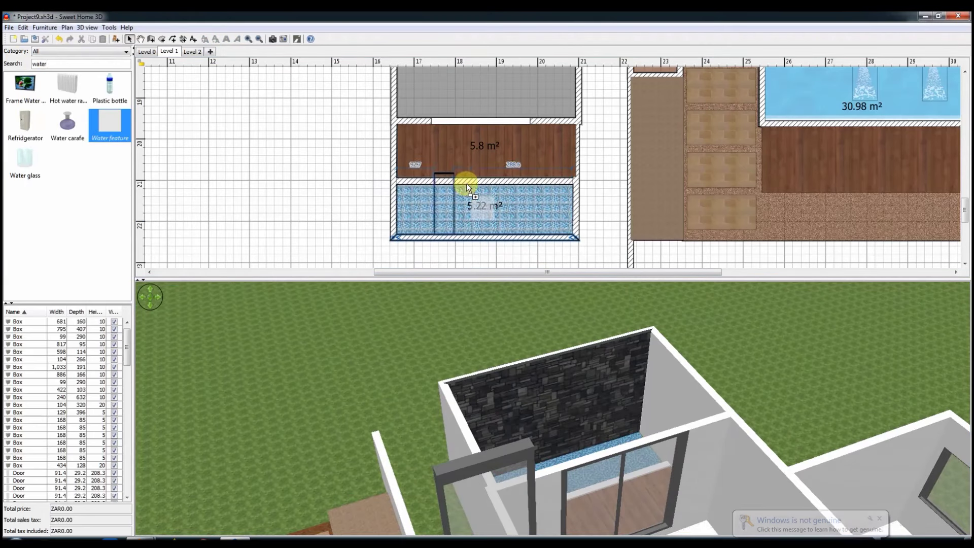
pyautogui.moveTo(467, 184); pyautogui.dragTo(466, 185)
pyautogui.doubleClick(475, 208)
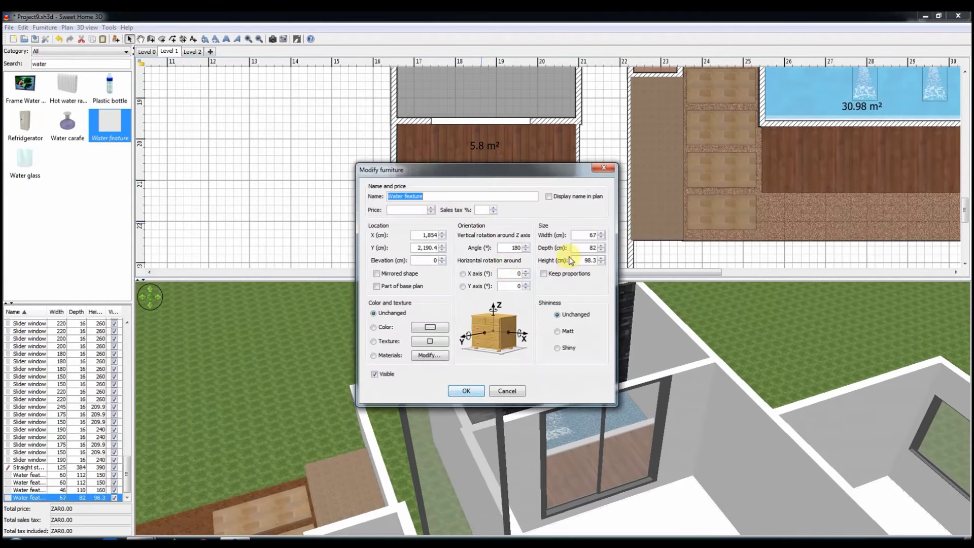
pyautogui.write('160')
pyautogui.press('Return')
# Place a 437 × 127 cm pool surface in the room and orbit the 3D view.
pyautogui.scroll(5, 557, 446)
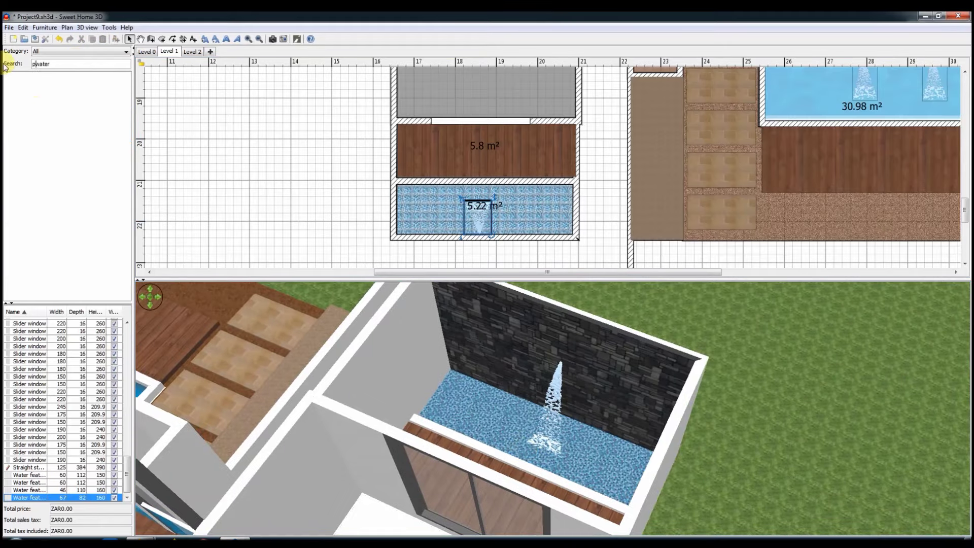
pyautogui.press('Delete')
pyautogui.press('Delete')
pyautogui.press('Delete')
pyautogui.moveTo(109, 122)
pyautogui.mouseDown()
pyautogui.moveTo(566, 205)
pyautogui.moveTo(435, 211)
pyautogui.mouseUp()
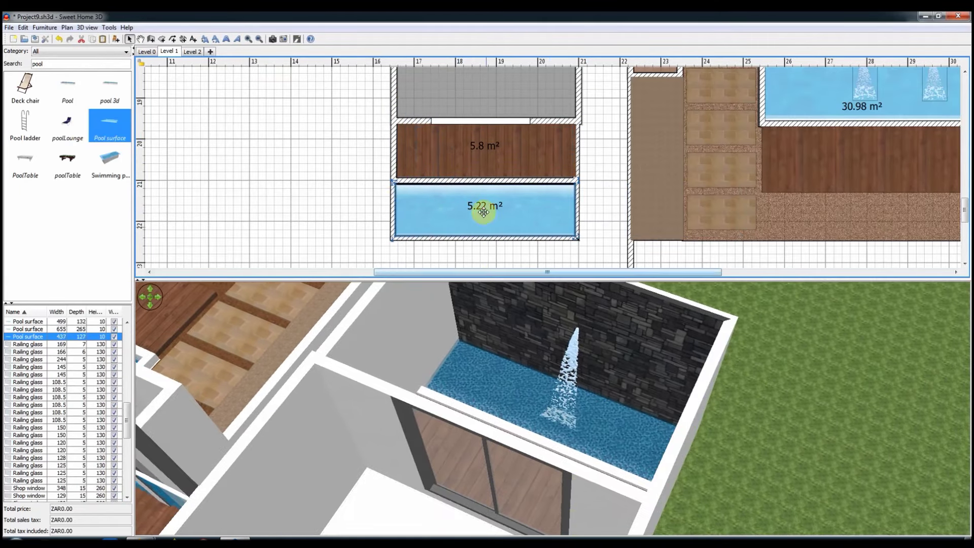
pyautogui.scroll(-5, 558, 429)
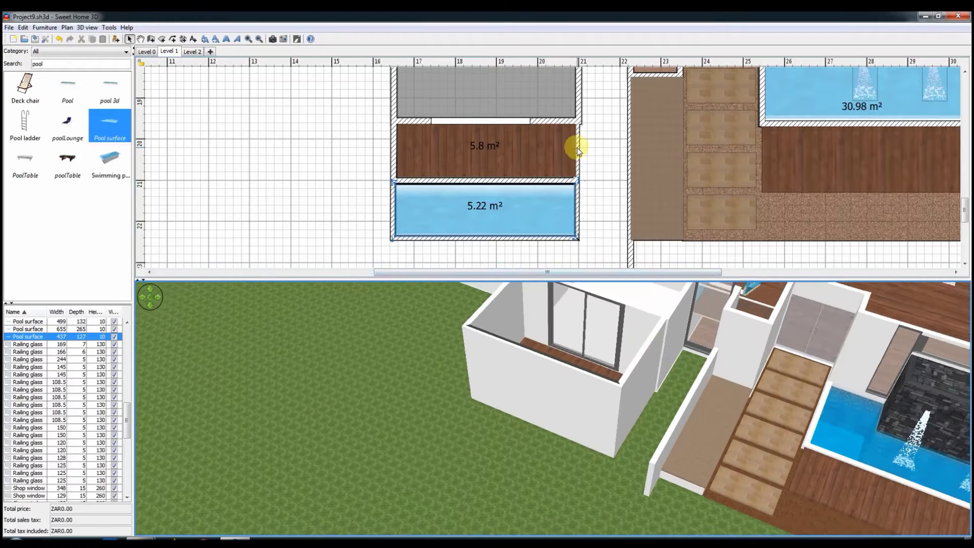
pyautogui.click(581, 157)
pyautogui.scroll(-5, 558, 428)
pyautogui.scroll(-3, 455, 419)
pyautogui.moveTo(456, 419)
pyautogui.mouseDown()
pyautogui.moveTo(561, 467)
pyautogui.moveTo(427, 415)
pyautogui.moveTo(514, 405)
pyautogui.moveTo(528, 471)
pyautogui.moveTo(566, 446)
pyautogui.mouseUp()
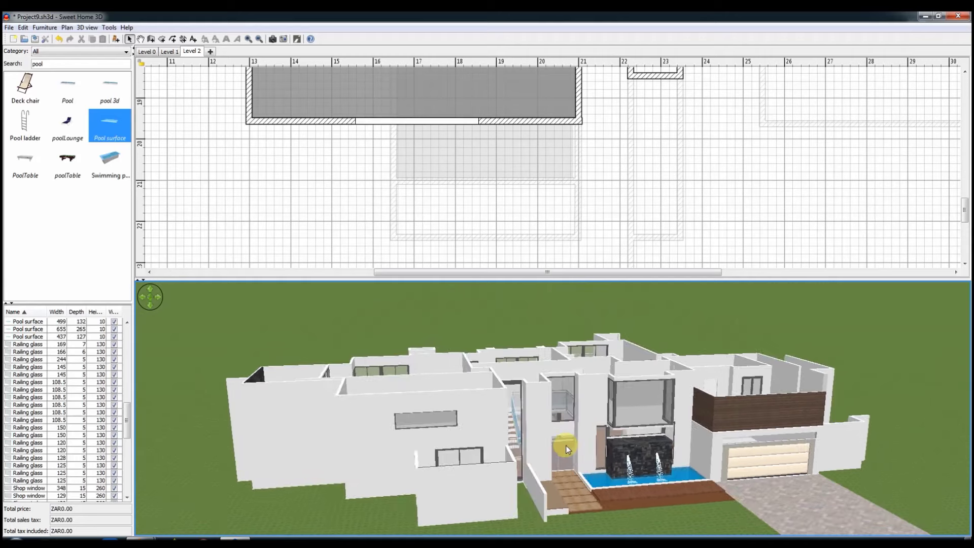
# Draw a boundary wall run on Level 1 and extend its bottom wall to the right.
pyautogui.scroll(2, 636, 120)
pyautogui.click(258, 39)
pyautogui.click(258, 39)
pyautogui.click(172, 51)
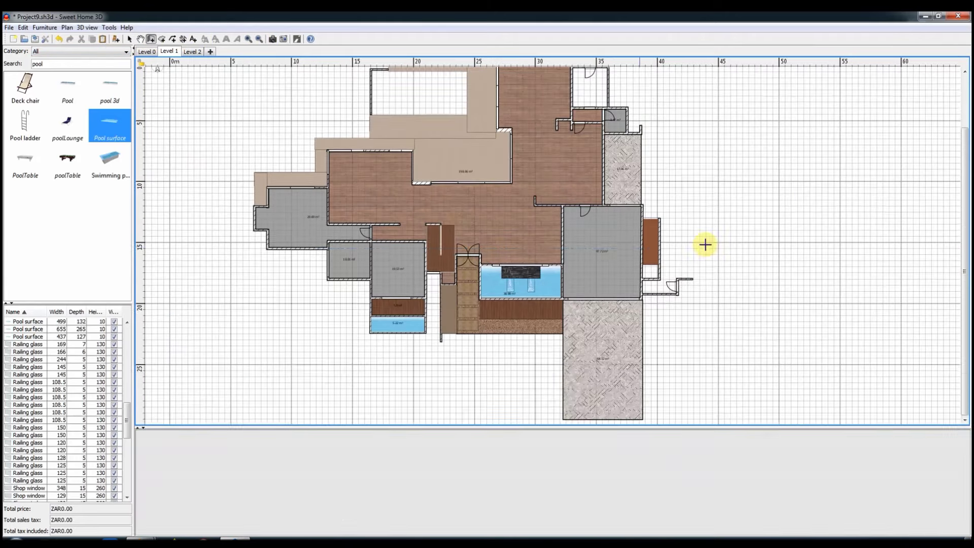
pyautogui.click(691, 350)
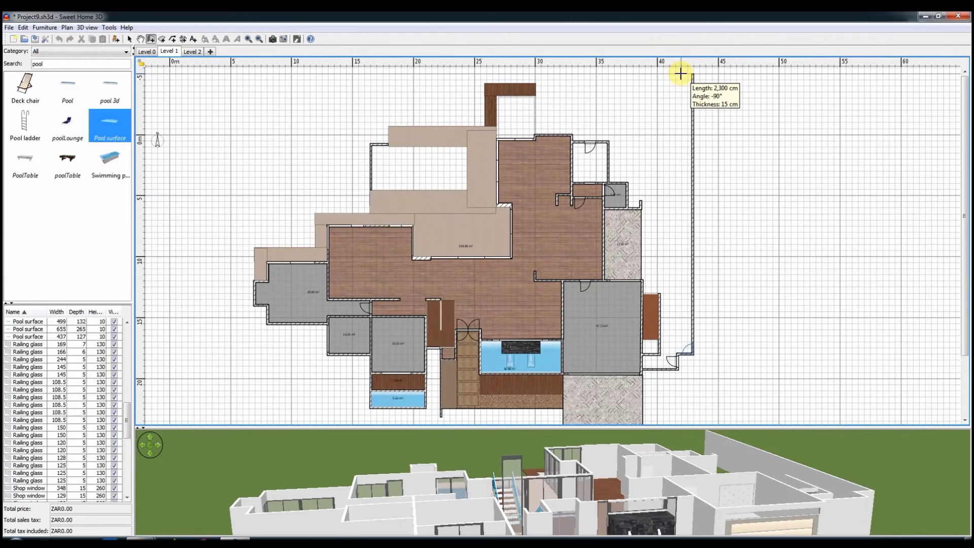
pyautogui.click(687, 76)
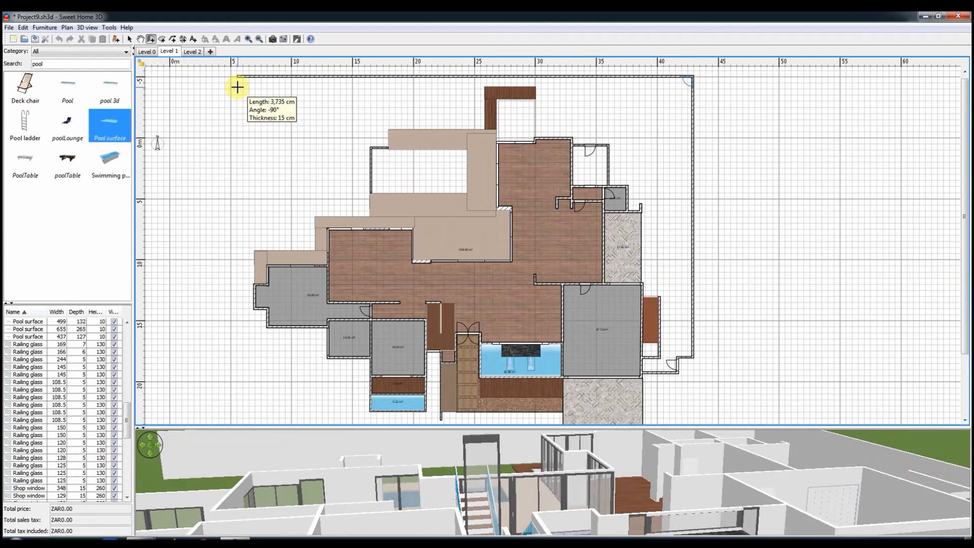
pyautogui.click(237, 87)
pyautogui.scroll(-2, 241, 322)
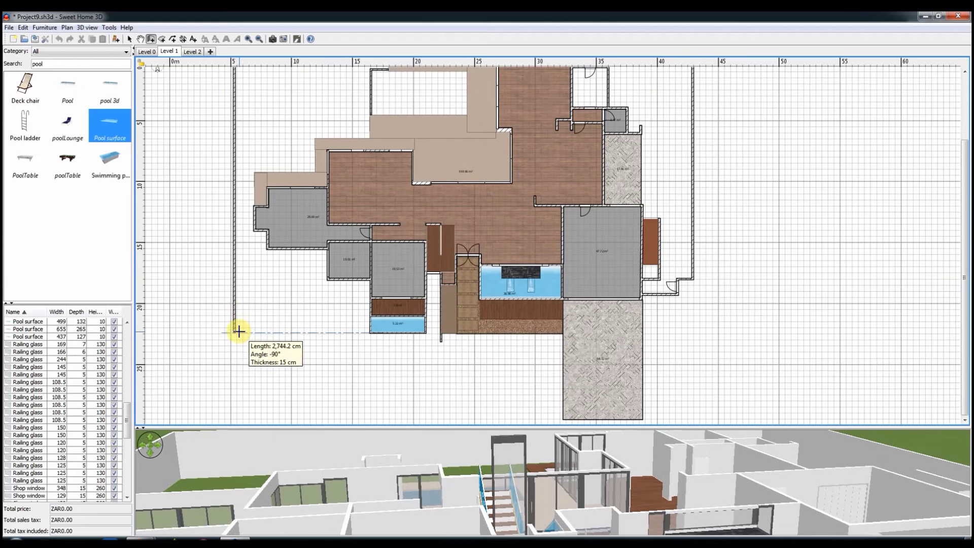
pyautogui.doubleClick(436, 343)
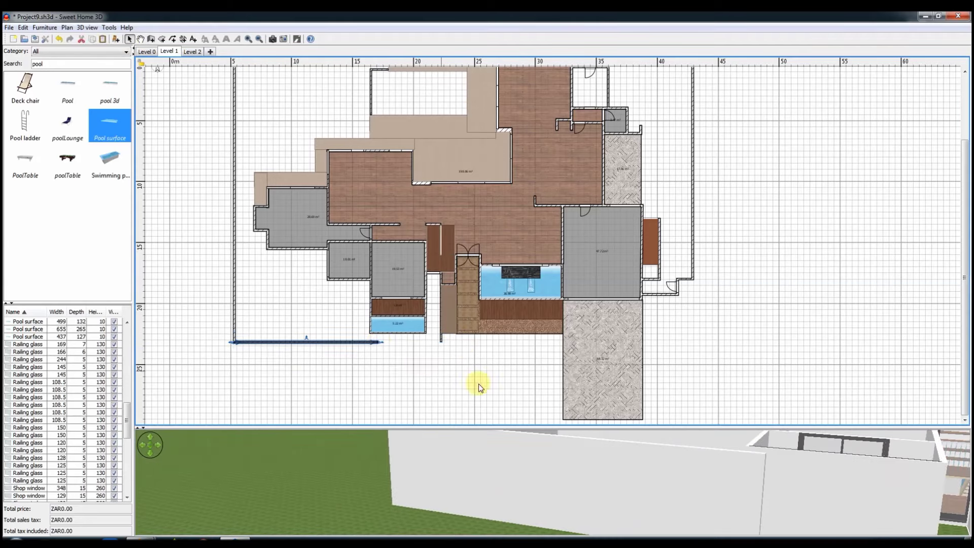
pyautogui.moveTo(383, 342); pyautogui.dragTo(441, 340)
pyautogui.click(461, 325)
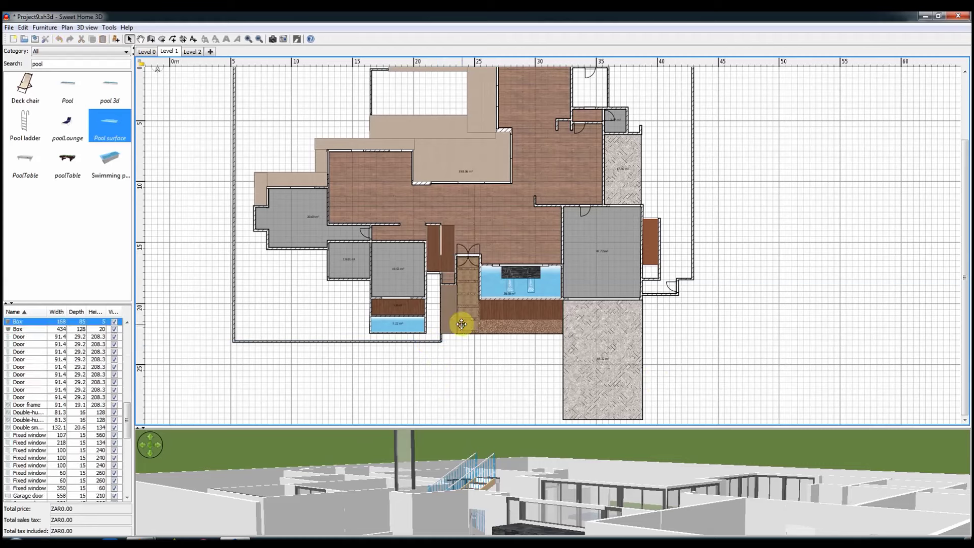
# Delete the long bottom garden wall below the pools.
pyautogui.moveTo(558, 427); pyautogui.dragTo(507, 254)
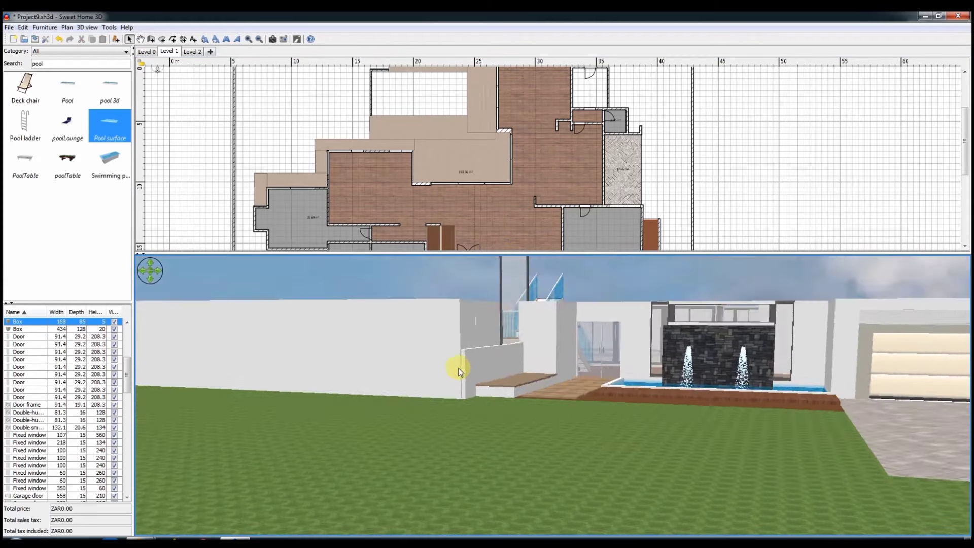
pyautogui.scroll(-3, 434, 169)
pyautogui.doubleClick(439, 167)
pyautogui.click(475, 433)
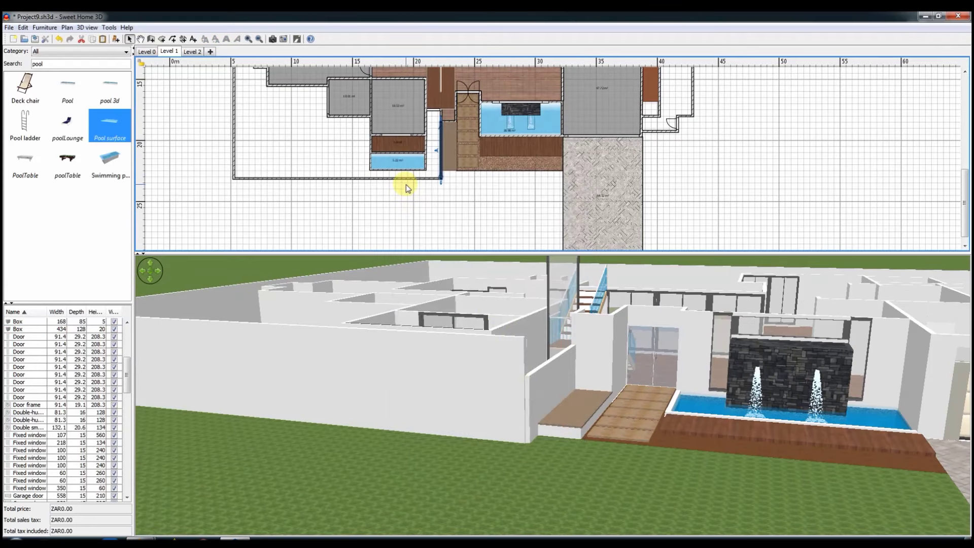
pyautogui.click(424, 178)
pyautogui.press('Delete')
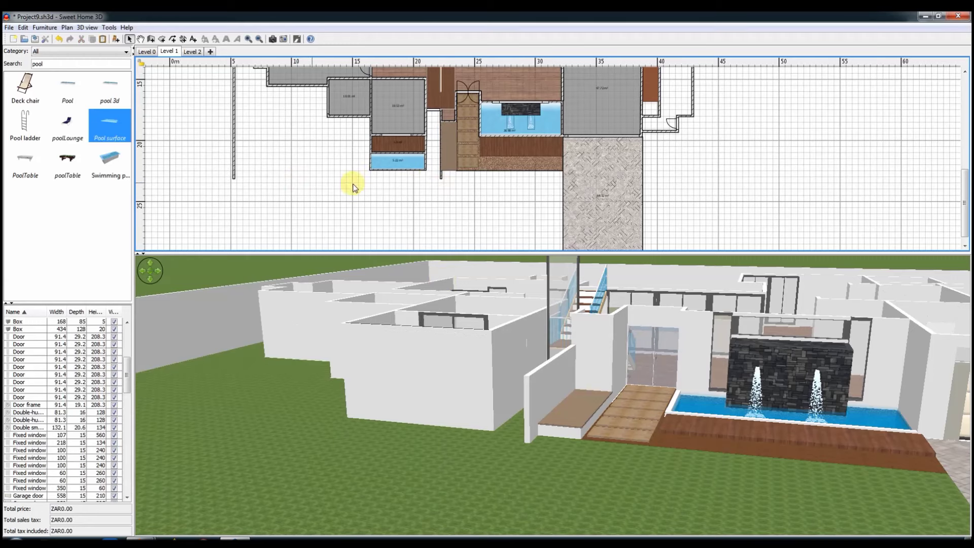
# Draw a new wall enclosing the small pool area.
pyautogui.hotkey('ctrl', 'shift', 'w')
pyautogui.keyDown('ctrl'); pyautogui.scroll(5, 701, 100); pyautogui.keyUp('ctrl')
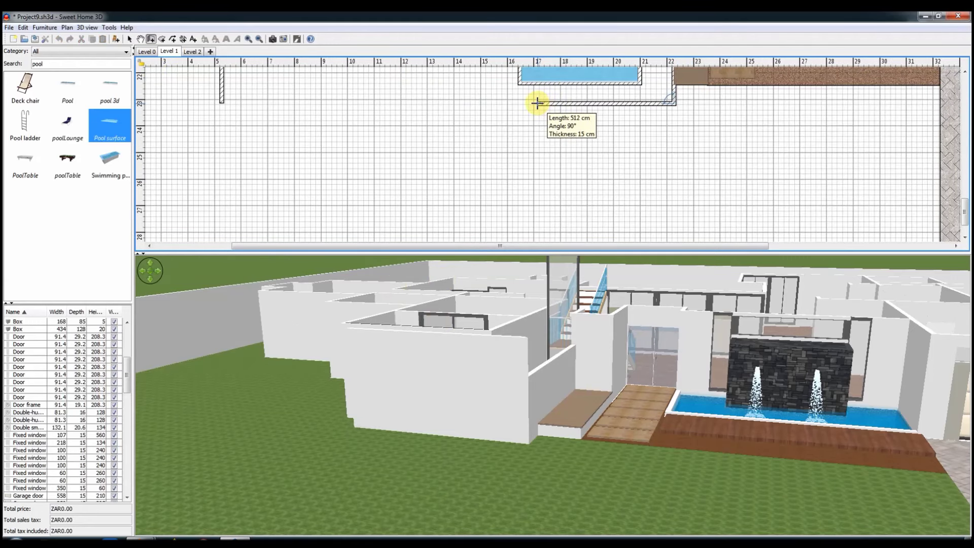
pyautogui.press('Escape')
pyautogui.scroll(2, 541, 170)
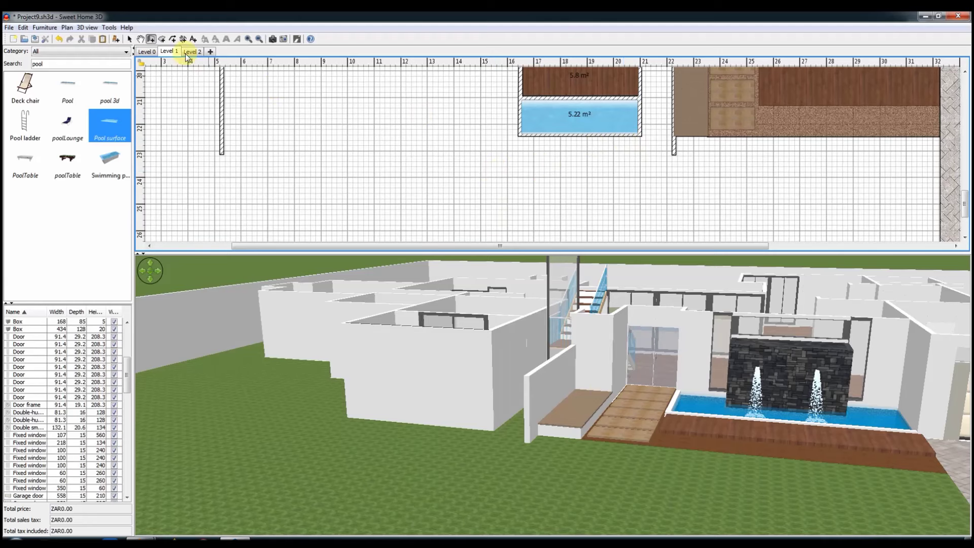
pyautogui.click(672, 147)
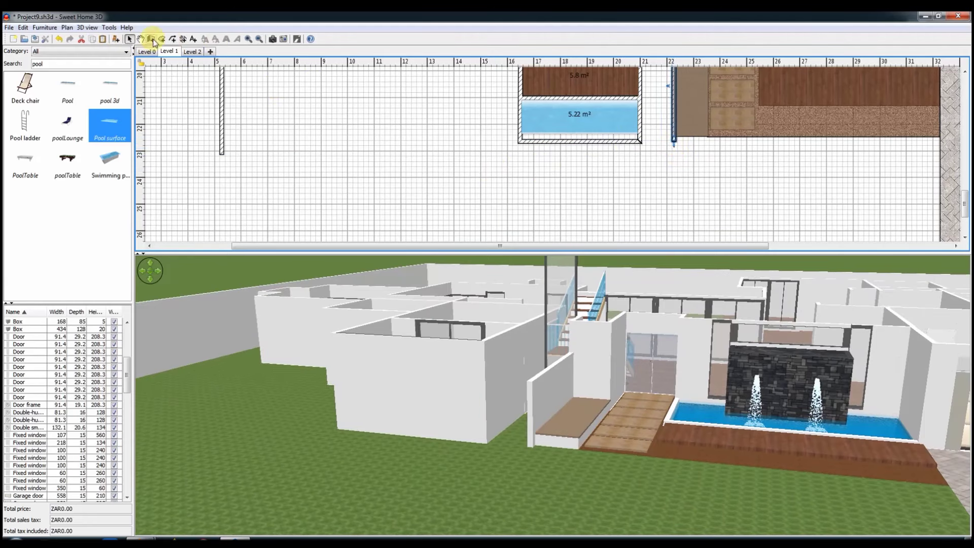
pyautogui.scroll(2, 484, 176)
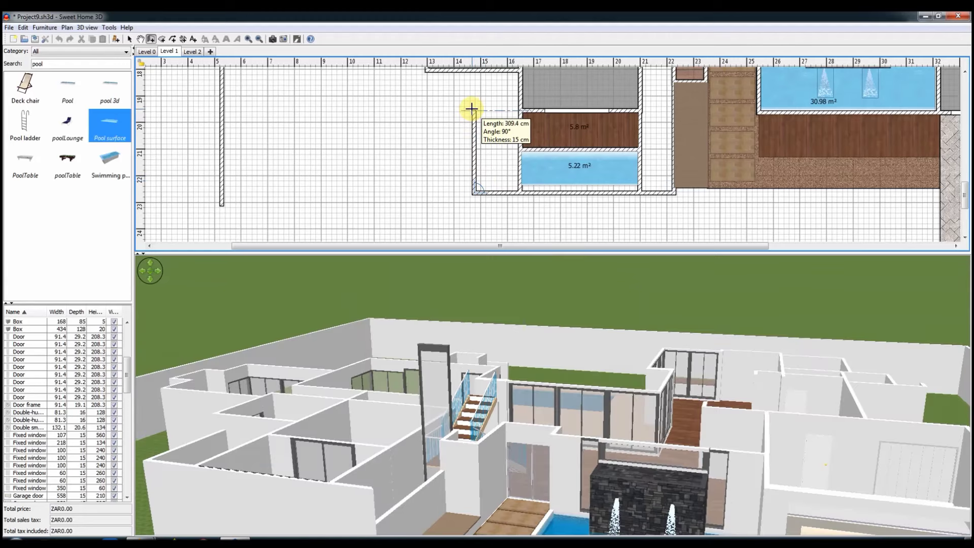
pyautogui.doubleClick(219, 108)
# Review the new bottom wall's settings, leaving them unchanged.
pyautogui.click(129, 39)
pyautogui.doubleClick(487, 192)
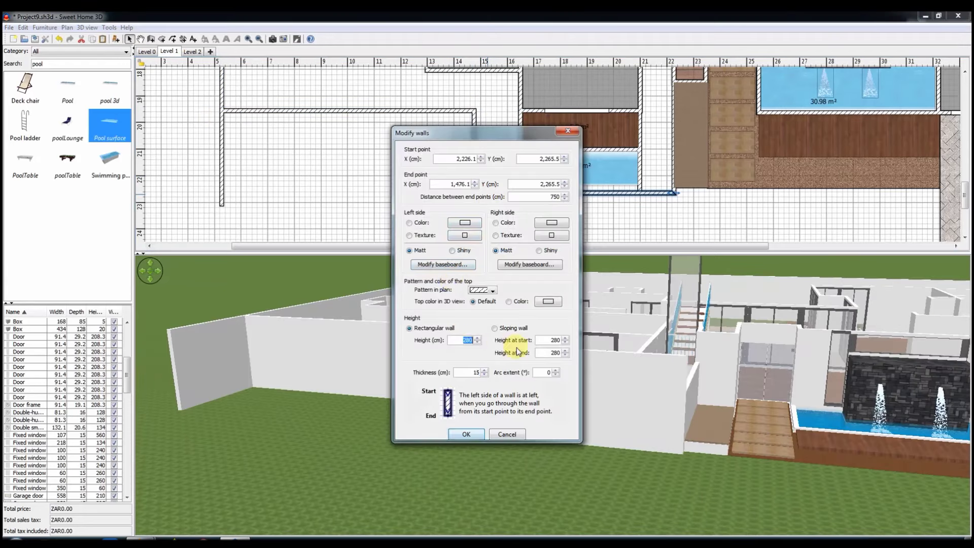
pyautogui.click(452, 434)
pyautogui.rightClick(566, 192)
pyautogui.click(596, 429)
pyautogui.click(452, 434)
# Enlarge the small pool surface to 6.4 m² and reposition the water feature inside it.
pyautogui.click(570, 174)
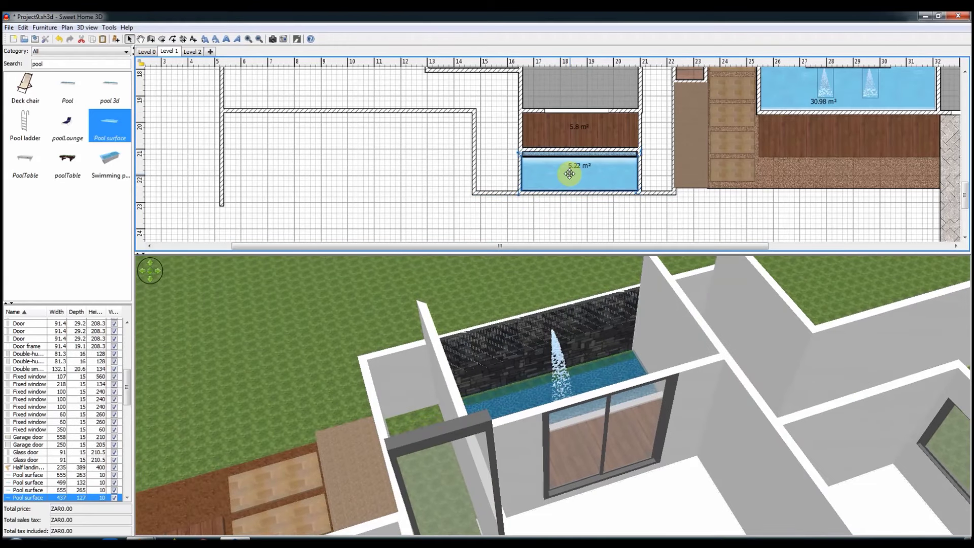
pyautogui.moveTo(637, 191); pyautogui.dragTo(638, 194)
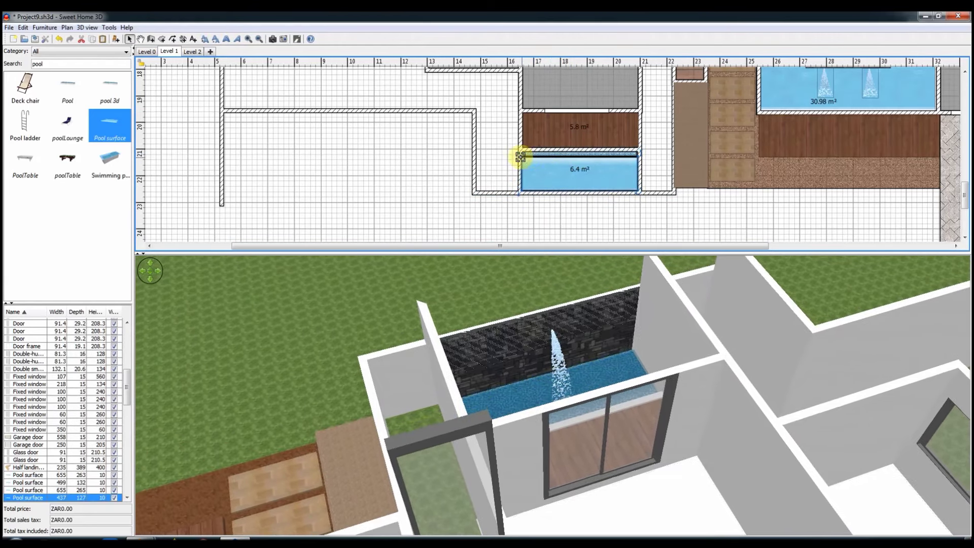
pyautogui.click(574, 167)
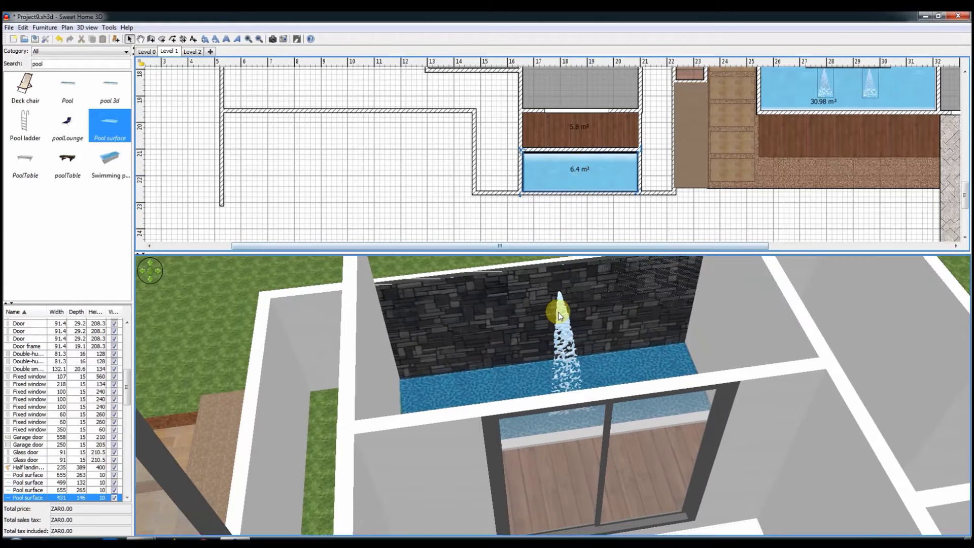
pyautogui.moveTo(568, 158); pyautogui.dragTo(579, 197)
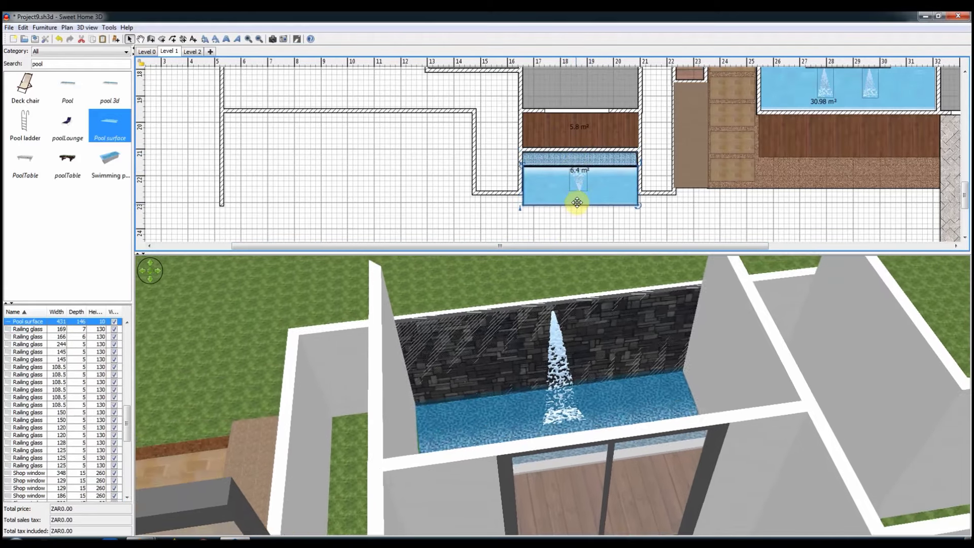
pyautogui.doubleClick(572, 168)
pyautogui.click(504, 390)
# Orbit the 3D view lower and select the wall beside the pool.
pyautogui.moveTo(538, 408); pyautogui.dragTo(609, 430)
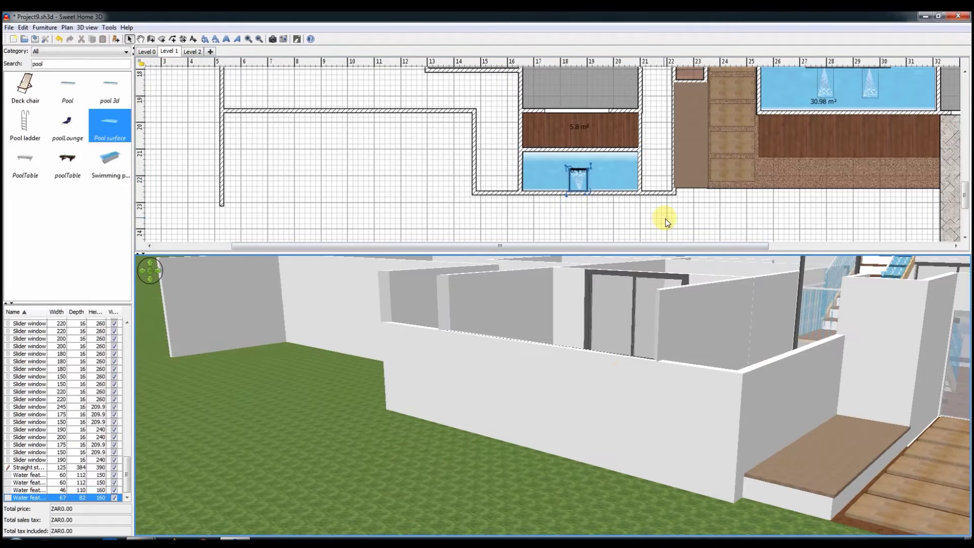
pyautogui.scroll(2, 666, 222)
pyautogui.click(640, 219)
pyautogui.scroll(-2, 645, 219)
pyautogui.scroll(-2, 644, 220)
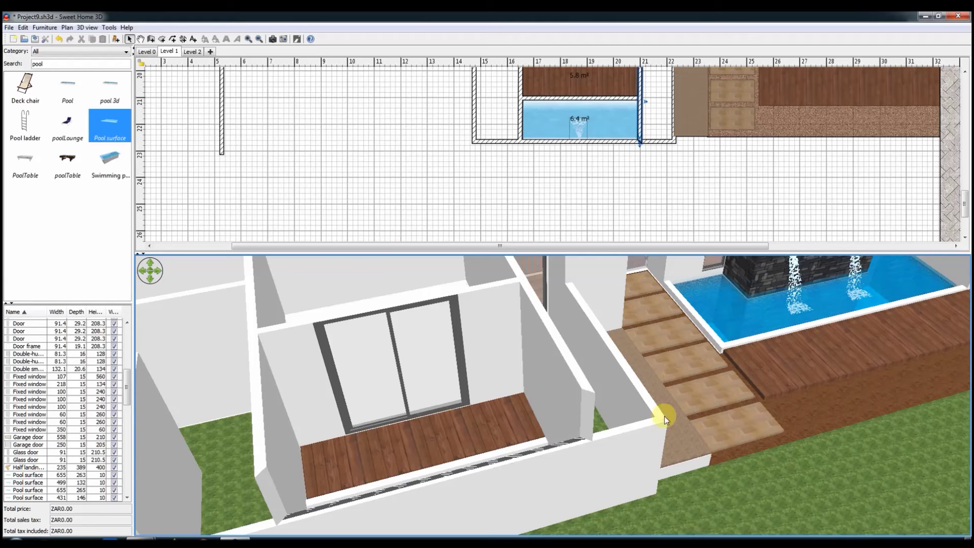
# Stretch the wall below the pool left until it meets the side wall.
pyautogui.moveTo(675, 370); pyautogui.dragTo(572, 456)
pyautogui.click(650, 143)
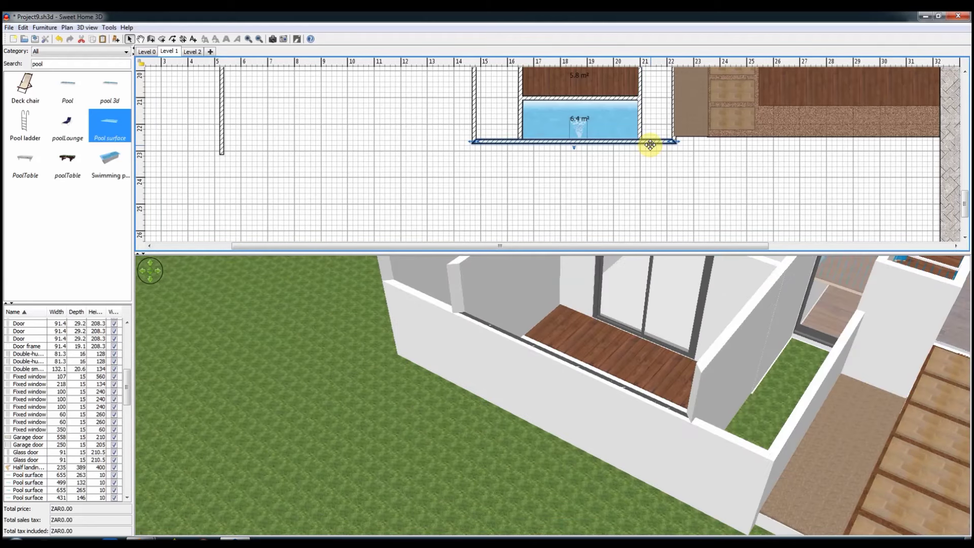
pyautogui.click(603, 140)
pyautogui.scroll(5, 700, 385)
pyautogui.scroll(-3, 680, 358)
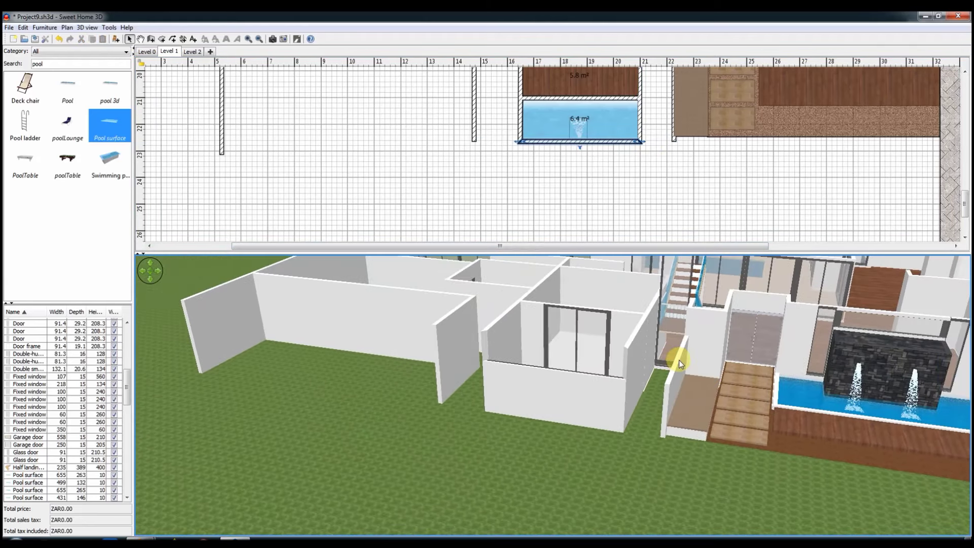
pyautogui.scroll(2, 411, 170)
pyautogui.click(672, 191)
pyautogui.moveTo(399, 114)
pyautogui.mouseDown()
pyautogui.moveTo(608, 206)
pyautogui.moveTo(597, 208)
pyautogui.mouseUp()
pyautogui.moveTo(426, 207); pyautogui.dragTo(221, 208)
# Save the project with the stretched wall.
pyautogui.click(221, 207)
pyautogui.click(423, 226)
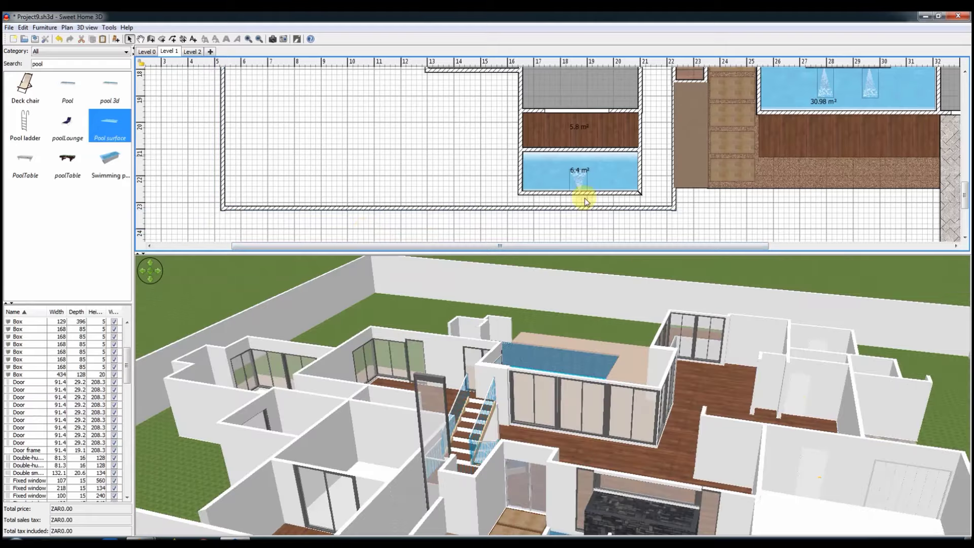
pyautogui.click(615, 192)
pyautogui.moveTo(640, 408); pyautogui.dragTo(692, 431)
pyautogui.hotkey('ctrl', 's')
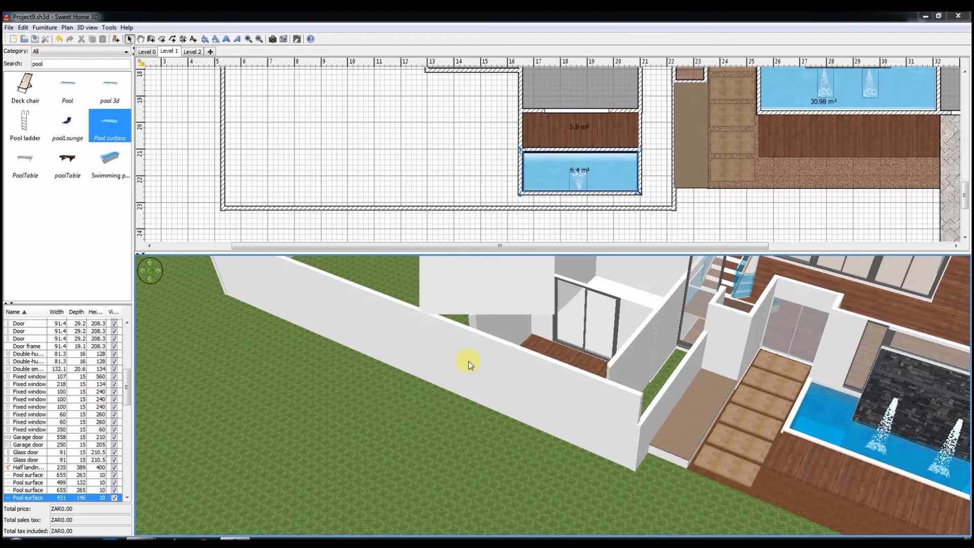
# Delete the long bottom wall and check the short pool wall's properties.
pyautogui.click(644, 208)
pyautogui.press('Delete')
pyautogui.click(590, 193)
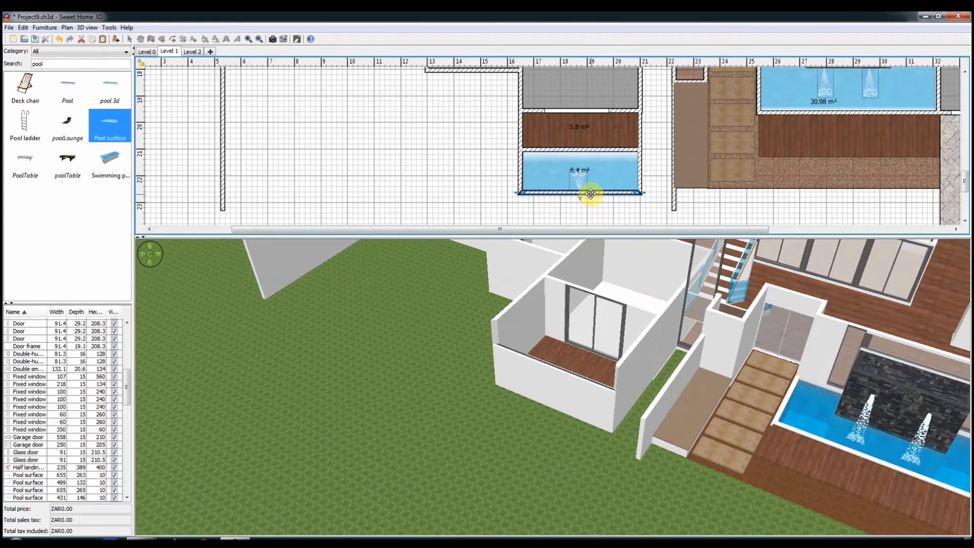
pyautogui.doubleClick(590, 193)
pyautogui.press('Escape')
# Check Level 2, then return to Level 1 and select everything on it.
pyautogui.click(192, 51)
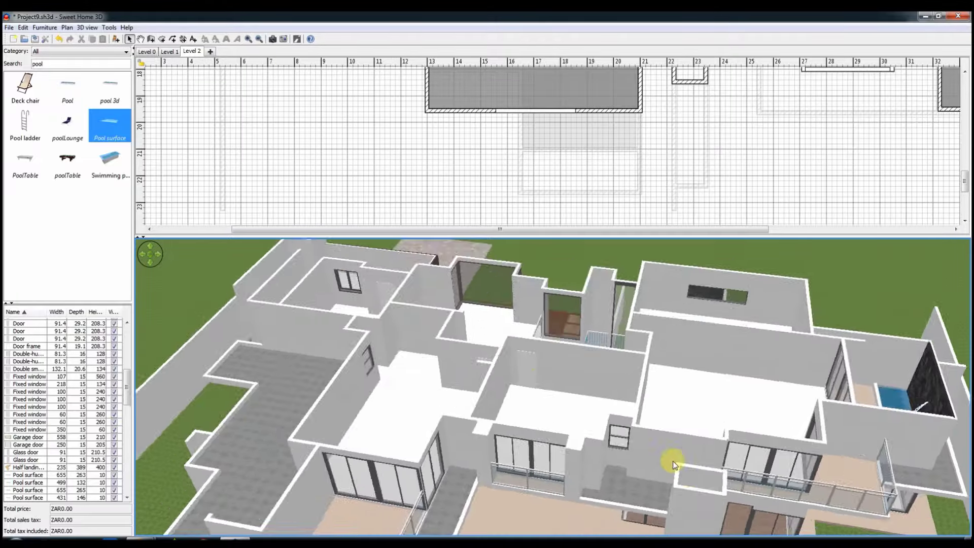
pyautogui.moveTo(498, 391); pyautogui.dragTo(380, 232)
pyautogui.scroll(-5, 503, 171)
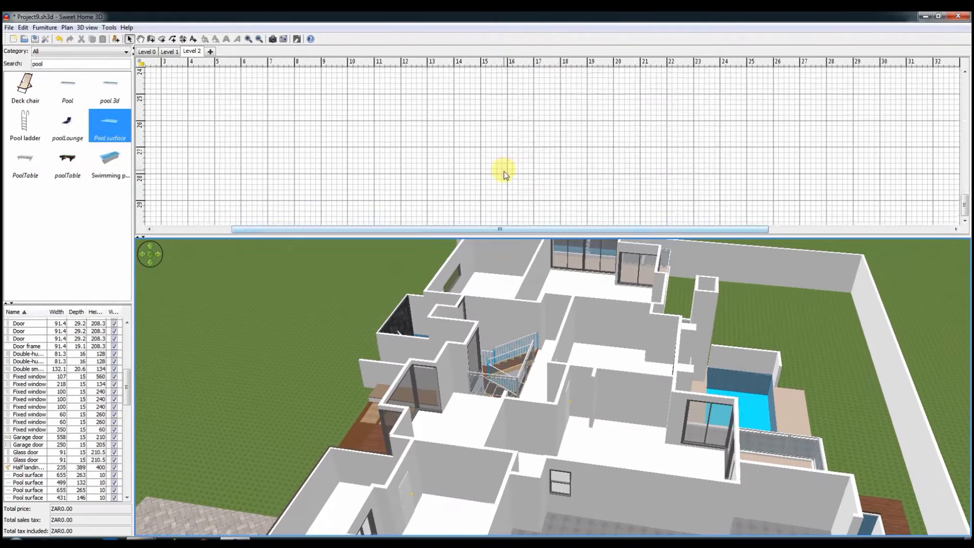
pyautogui.keyDown('ctrl'); pyautogui.scroll(-3, 503, 172); pyautogui.keyUp('ctrl')
pyautogui.moveTo(496, 235); pyautogui.dragTo(496, 338)
pyautogui.click(169, 52)
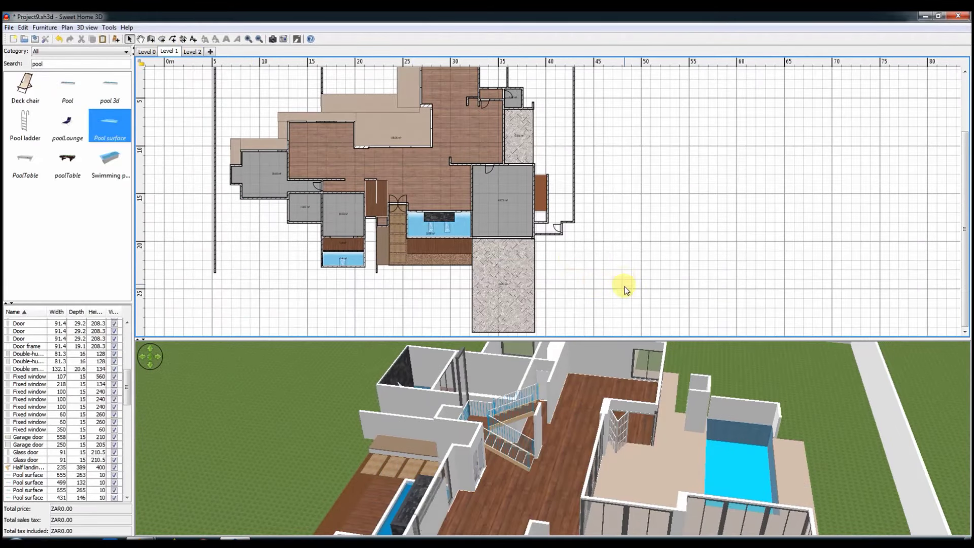
pyautogui.hotkey('ctrl', 'a')
pyautogui.keyDown('ctrl'); pyautogui.scroll(2, 456, 242); pyautogui.keyUp('ctrl')
pyautogui.keyDown('ctrl'); pyautogui.scroll(2, 559, 265); pyautogui.keyUp('ctrl')
pyautogui.hotkey('ctrl', 'a')
pyautogui.keyDown('shift'); pyautogui.hscroll(3, 846, 158); pyautogui.keyUp('shift')
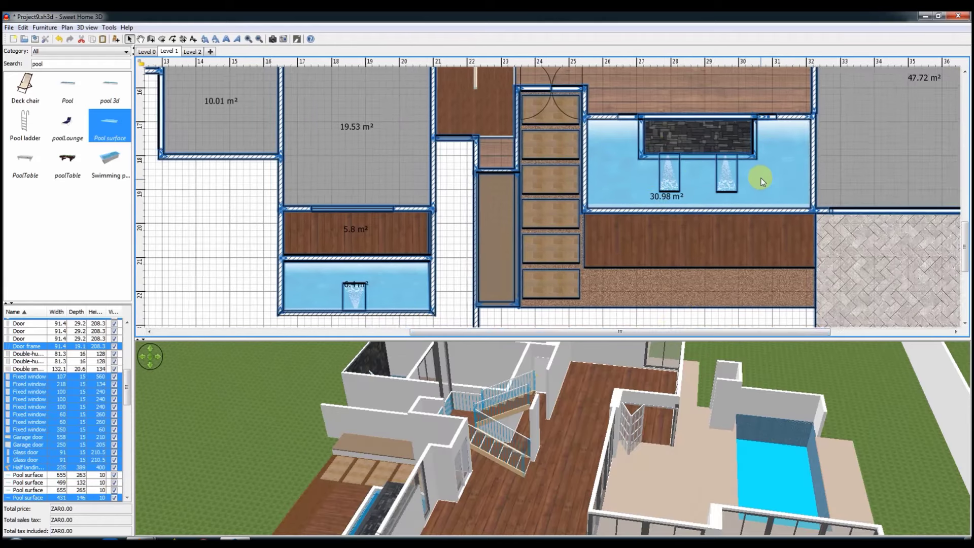
# Colour the selected Level 1 walls orange via Modify walls.
pyautogui.keyDown('ctrl'); pyautogui.scroll(1, 761, 178); pyautogui.keyUp('ctrl')
pyautogui.scroll(-2, 751, 134)
pyautogui.rightClick(585, 136)
pyautogui.click(618, 452)
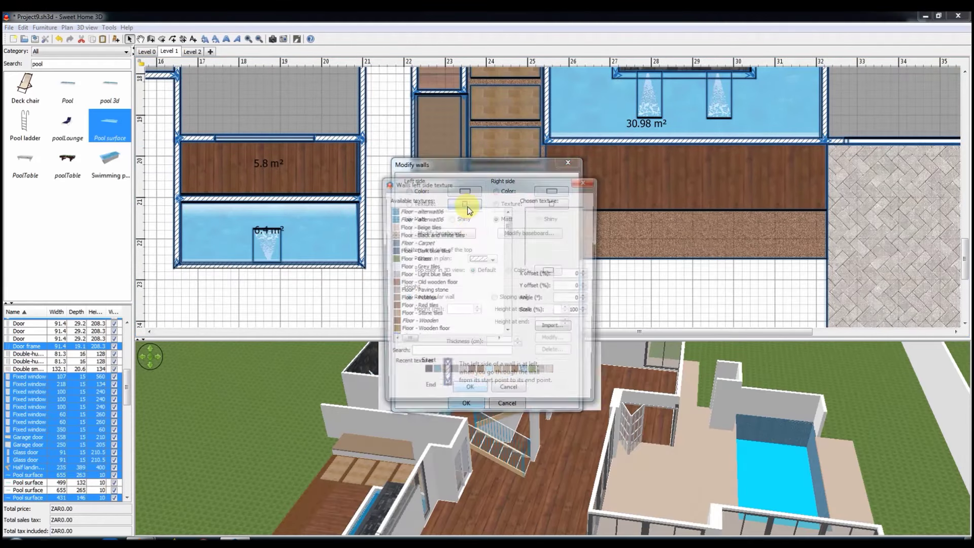
pyautogui.click(474, 398)
pyautogui.moveTo(475, 398)
pyautogui.mouseDown()
pyautogui.moveTo(479, 454)
pyautogui.moveTo(565, 489)
pyautogui.mouseUp()
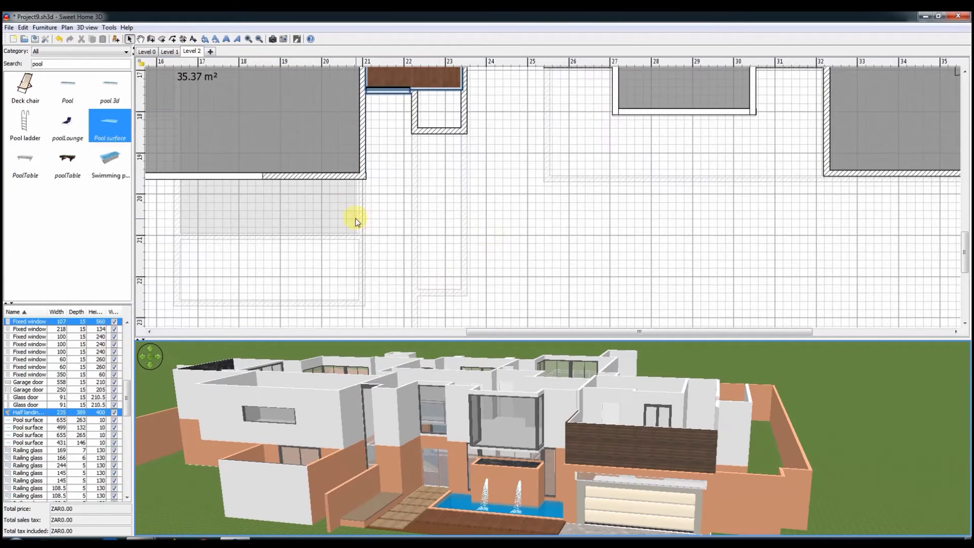
# Apply the same orange colour to the Level 2 walls.
pyautogui.rightClick(311, 218)
pyautogui.click(355, 430)
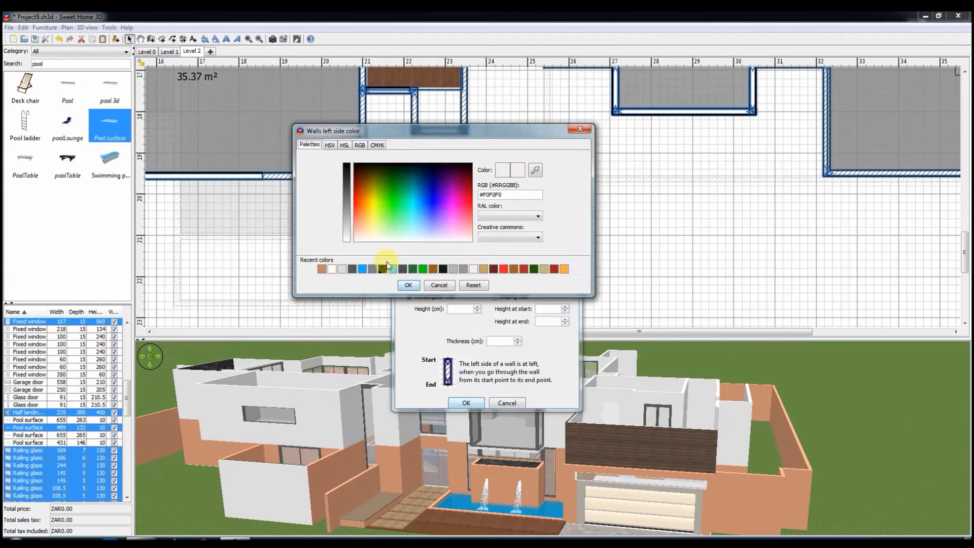
pyautogui.click(471, 402)
pyautogui.click(169, 51)
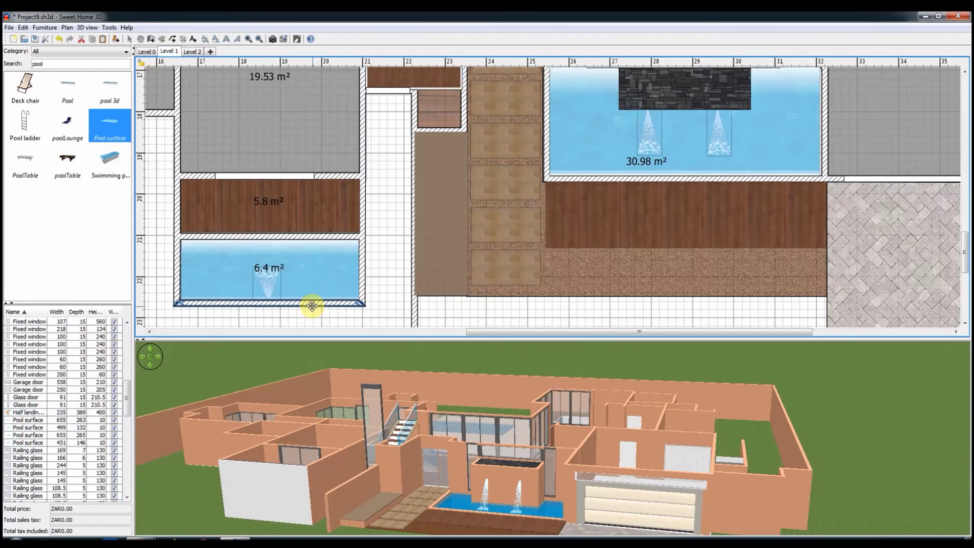
pyautogui.doubleClick(311, 304)
pyautogui.moveTo(442, 490)
pyautogui.mouseDown()
pyautogui.moveTo(512, 425)
pyautogui.moveTo(451, 378)
pyautogui.moveTo(597, 328)
pyautogui.moveTo(526, 395)
pyautogui.moveTo(612, 333)
pyautogui.mouseUp()
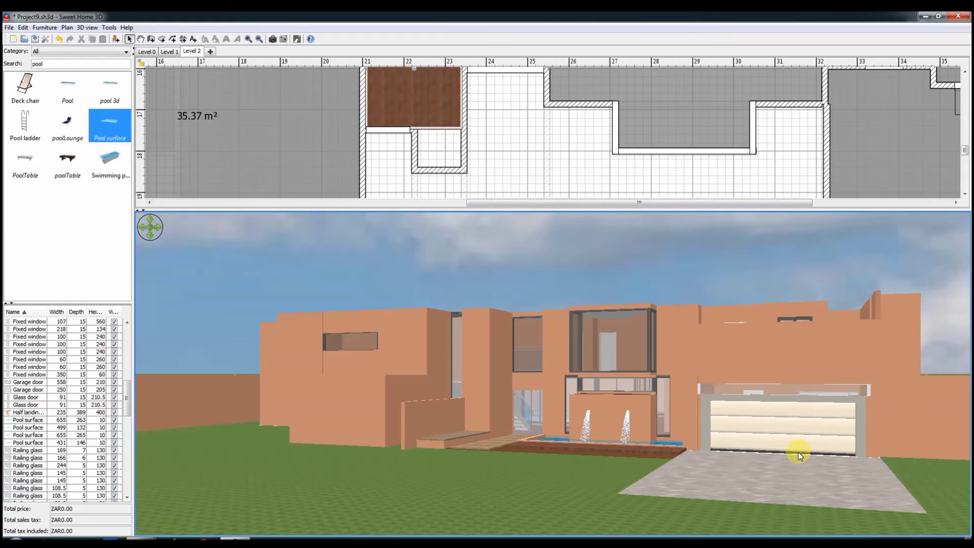
# Show the Level 1 plan and inspect the piece at the fountain's edge.
pyautogui.moveTo(893, 431); pyautogui.dragTo(647, 397)
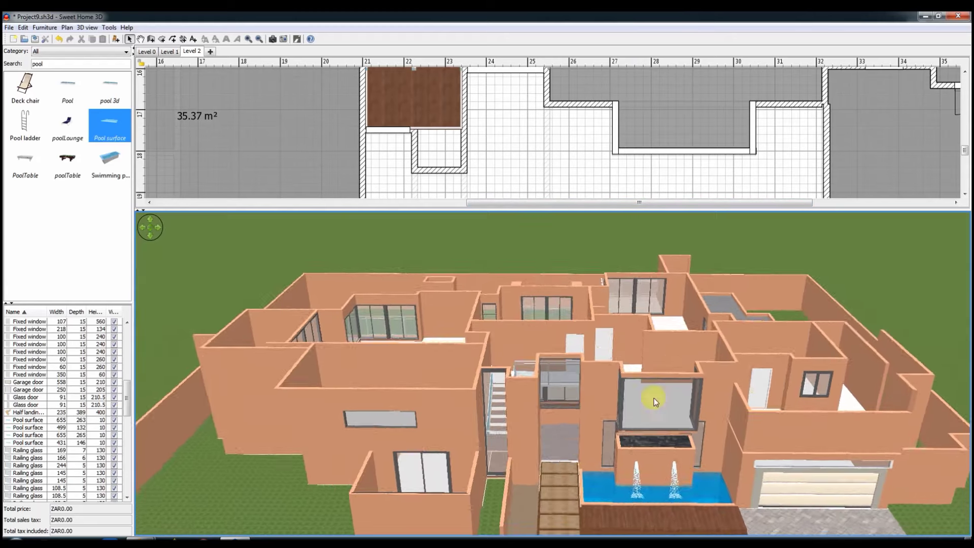
pyautogui.click(648, 398)
pyautogui.scroll(1, 584, 158)
pyautogui.click(615, 153)
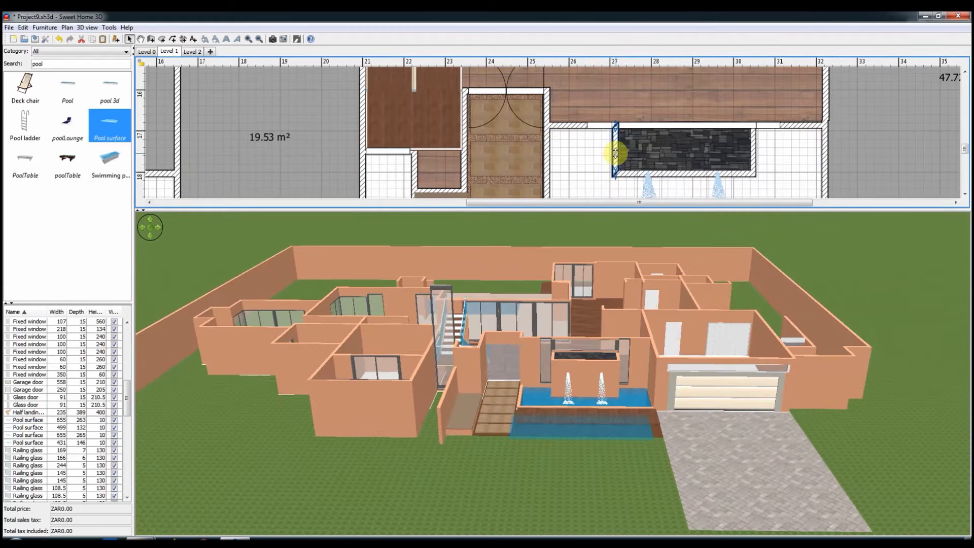
pyautogui.rightClick(749, 184)
pyautogui.click(805, 387)
pyautogui.click(553, 409)
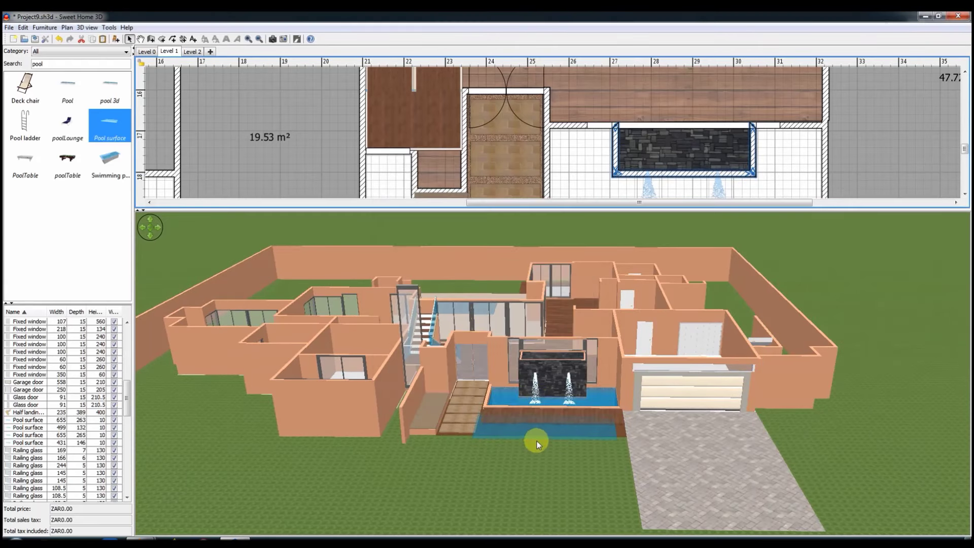
# Move the pool surface up into the courtyard around the stone fountain.
pyautogui.moveTo(635, 235); pyautogui.dragTo(639, 145)
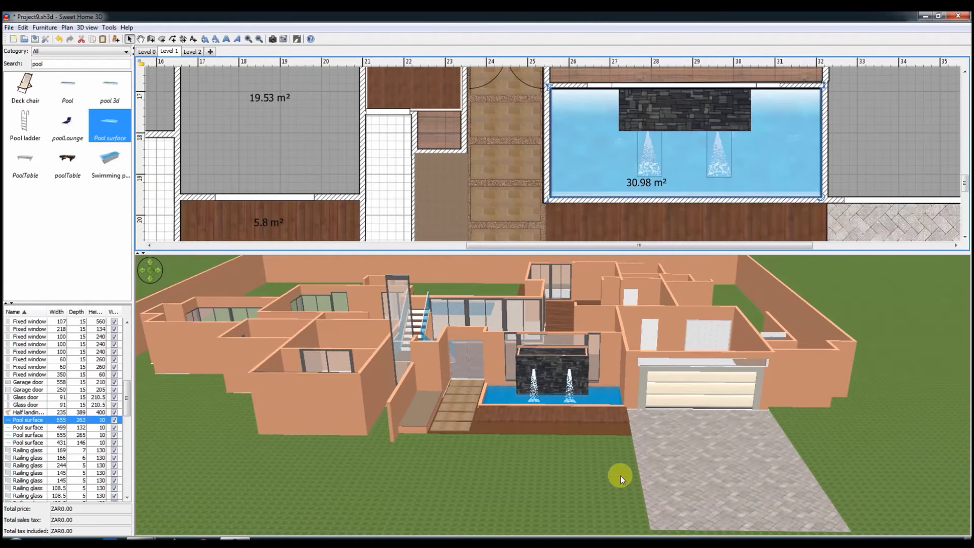
pyautogui.moveTo(274, 324)
pyautogui.mouseDown()
pyautogui.moveTo(285, 370)
pyautogui.moveTo(283, 355)
pyautogui.mouseUp()
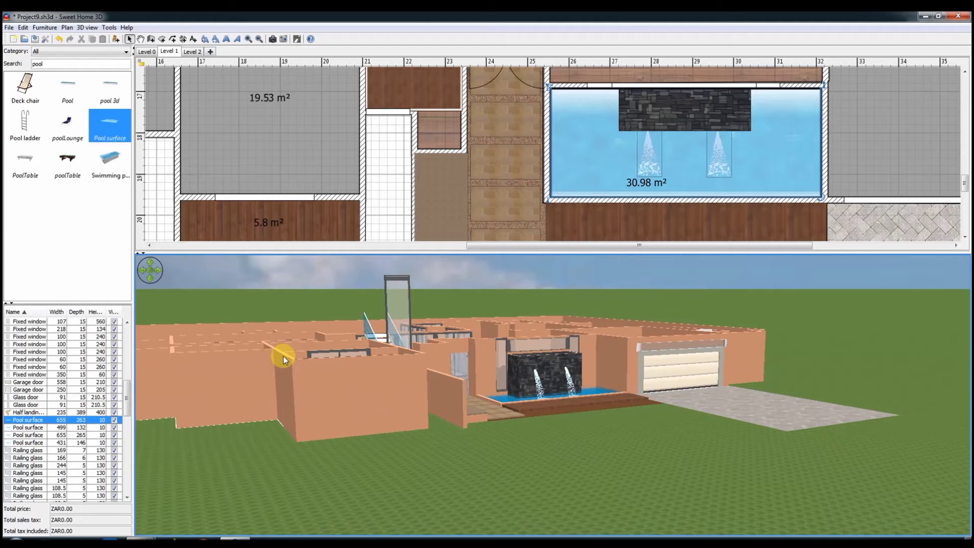
pyautogui.moveTo(400, 394)
pyautogui.mouseDown()
pyautogui.moveTo(438, 449)
pyautogui.moveTo(700, 320)
pyautogui.moveTo(561, 436)
pyautogui.moveTo(624, 151)
pyautogui.mouseUp()
pyautogui.click(644, 110)
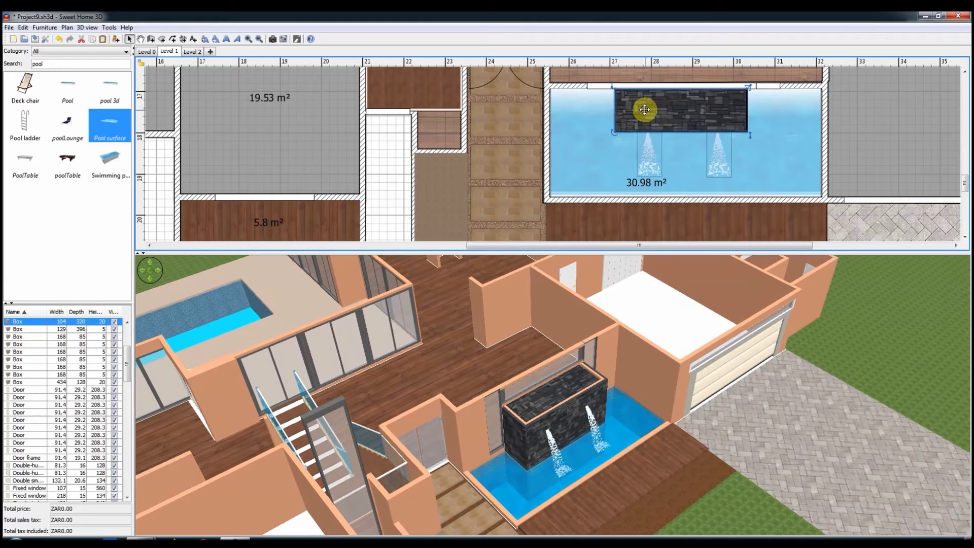
# Set the stone fountain block to 25 cm high and stretch it to 111 × 344.
pyautogui.doubleClick(695, 151)
pyautogui.press('Return')
pyautogui.scroll(10, 523, 427)
pyautogui.moveTo(748, 87); pyautogui.dragTo(760, 81)
pyautogui.scroll(-5, 589, 405)
pyautogui.scroll(-5, 560, 396)
pyautogui.scroll(-3, 560, 396)
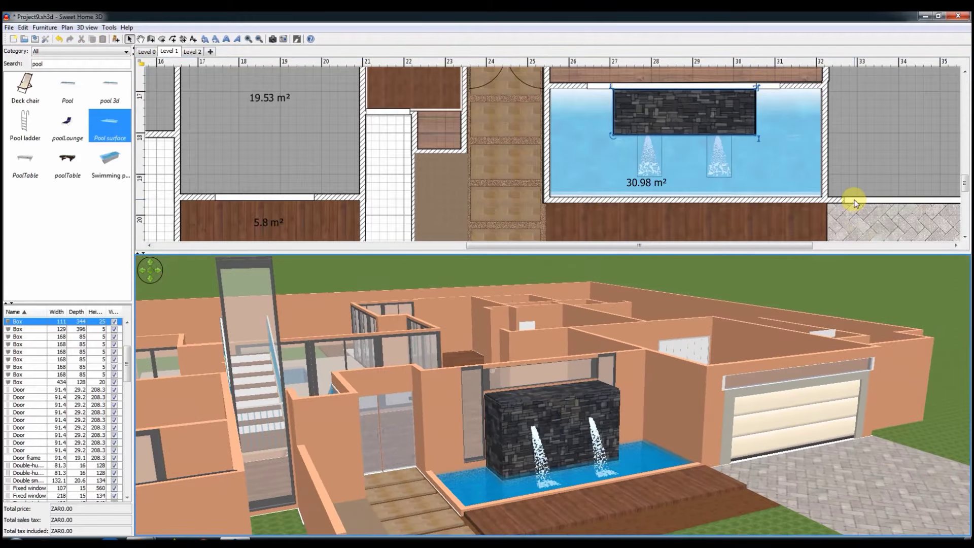
# Review the shop window's properties and colour options.
pyautogui.doubleClick(852, 197)
pyautogui.click(400, 365)
pyautogui.press('Return')
pyautogui.press('Return')
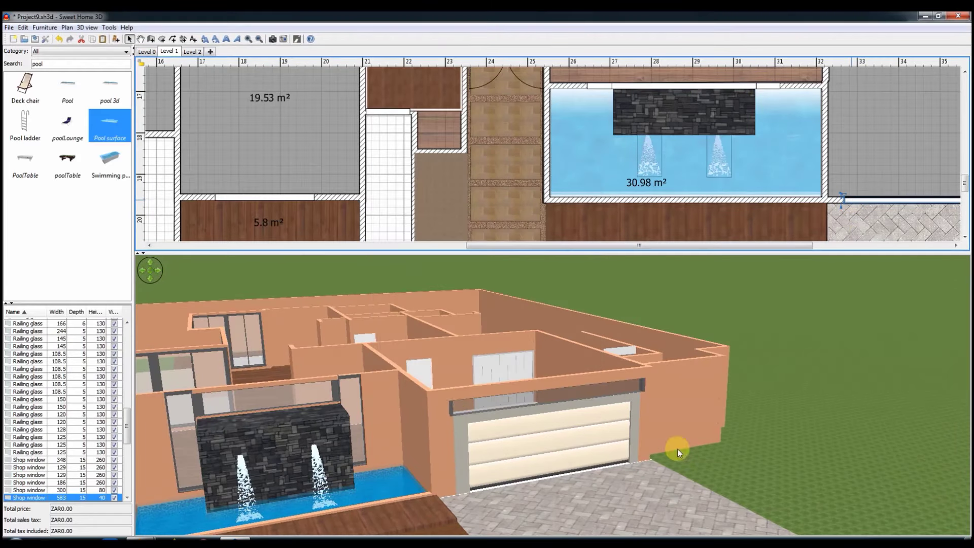
pyautogui.moveTo(674, 463); pyautogui.dragTo(736, 355)
pyautogui.scroll(2, 787, 220)
pyautogui.click(826, 111)
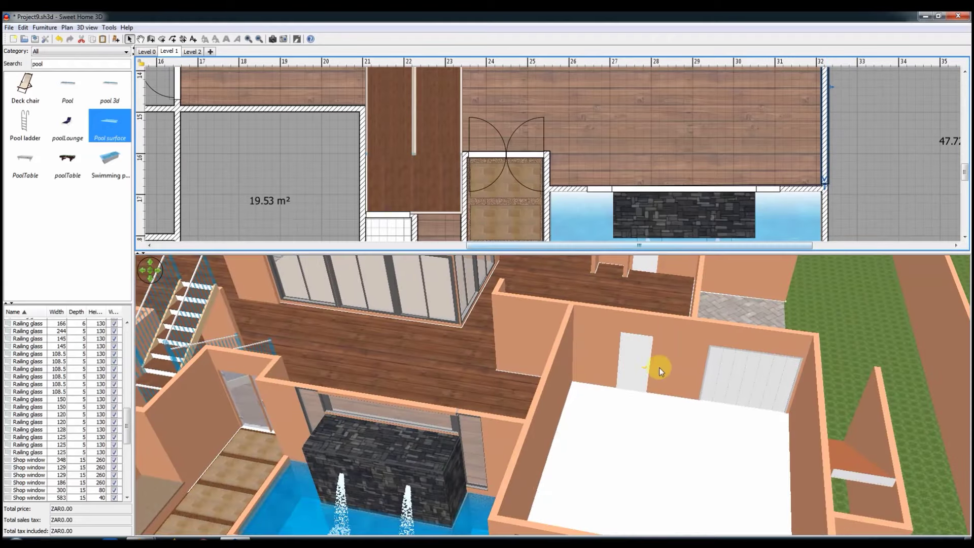
# Select the glass door, then start an 801 cm parapet wall on Level 3.
pyautogui.moveTo(659, 367); pyautogui.dragTo(561, 224)
pyautogui.click(515, 153)
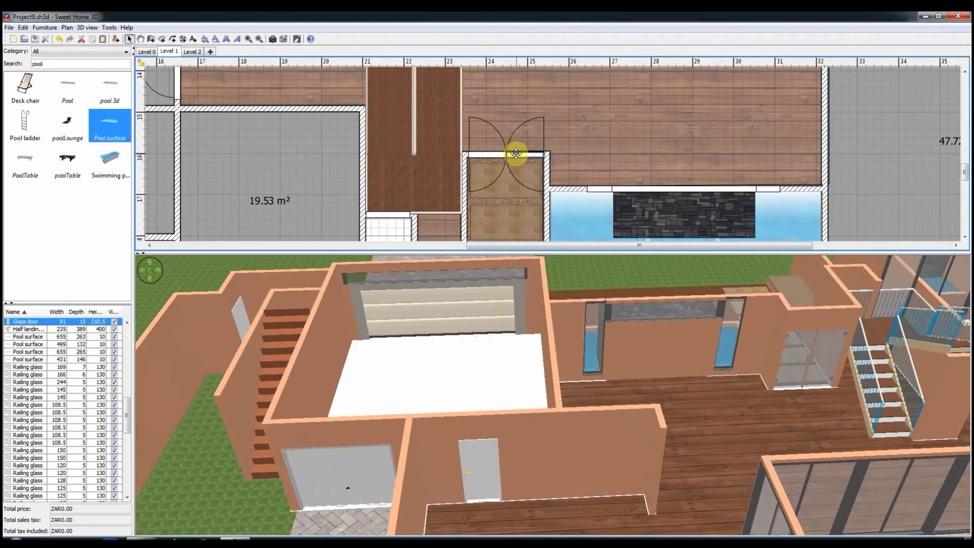
pyautogui.scroll(3, 604, 464)
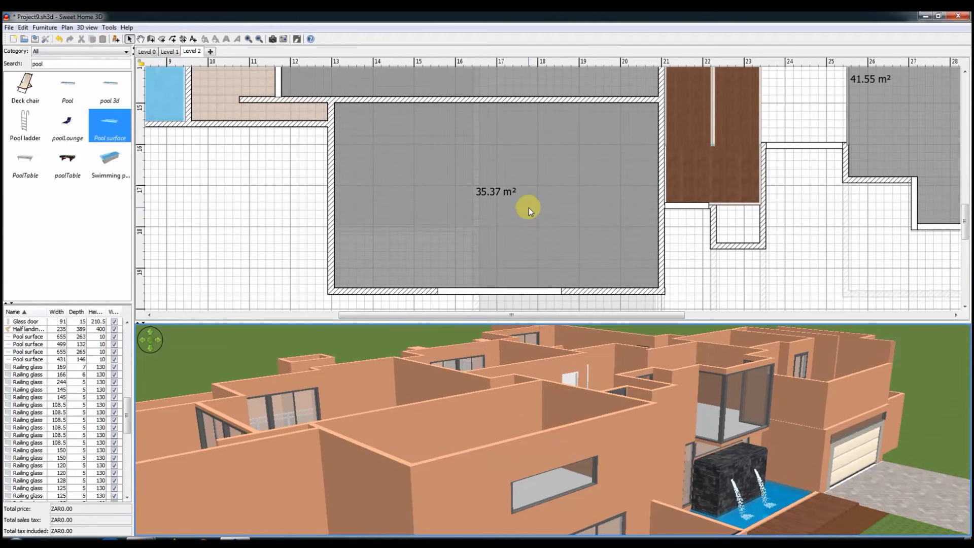
pyautogui.scroll(-3, 531, 204)
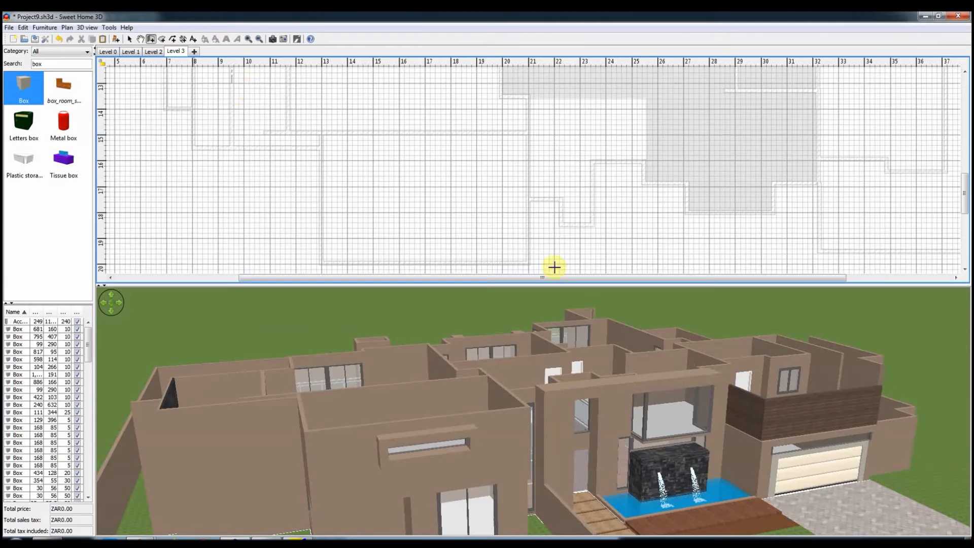
pyautogui.click(528, 203)
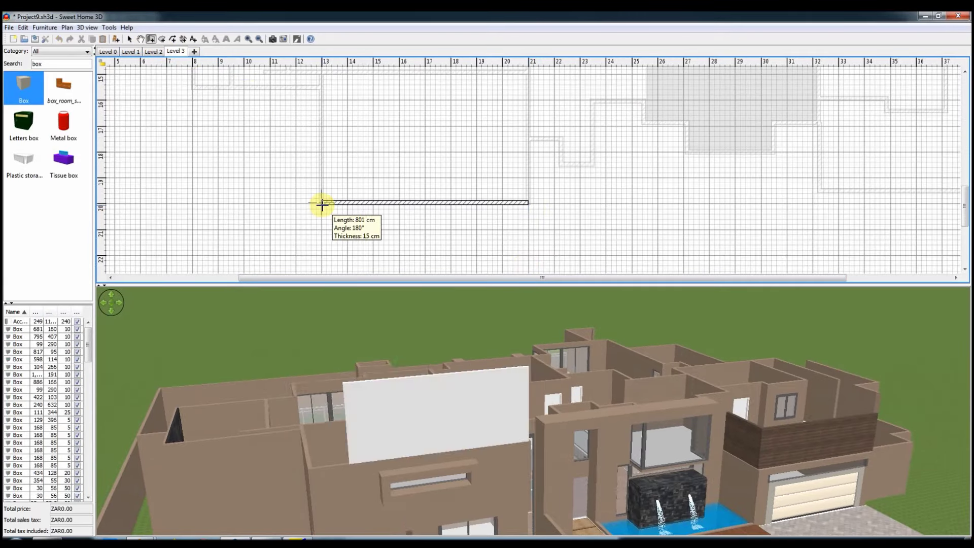
# Start the Level 3 parapet wall outline, undoing the misplaced top and left walls.
pyautogui.click(321, 254)
pyautogui.click(193, 135)
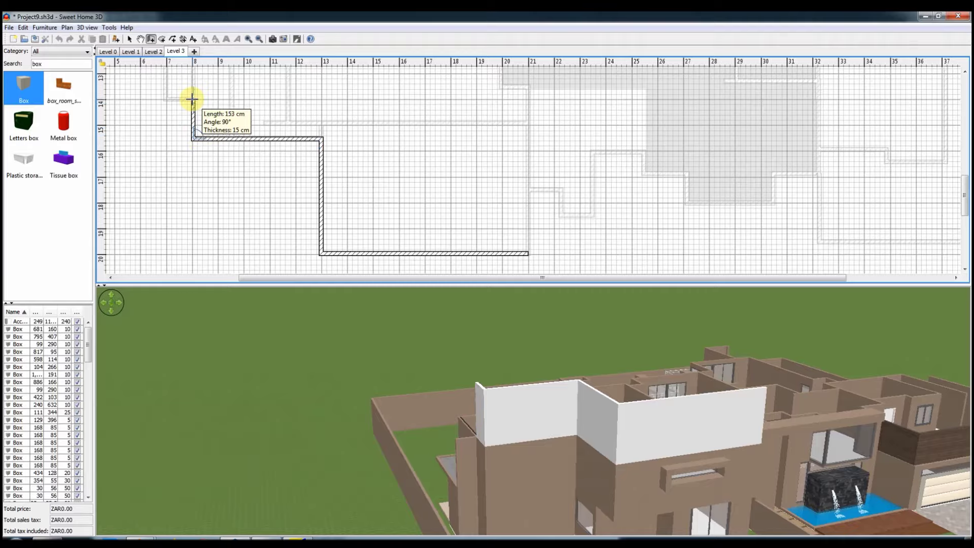
pyautogui.click(244, 157)
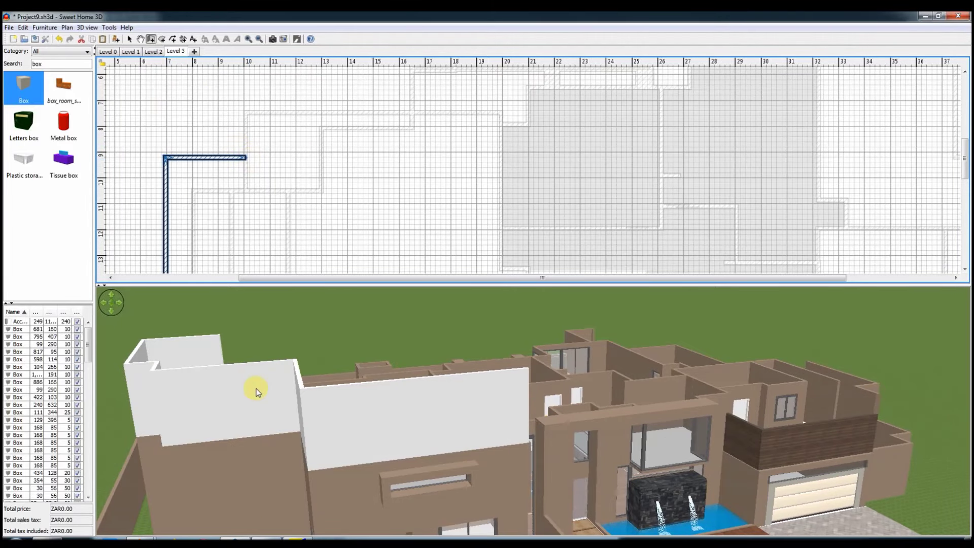
pyautogui.scroll(-3, 196, 159)
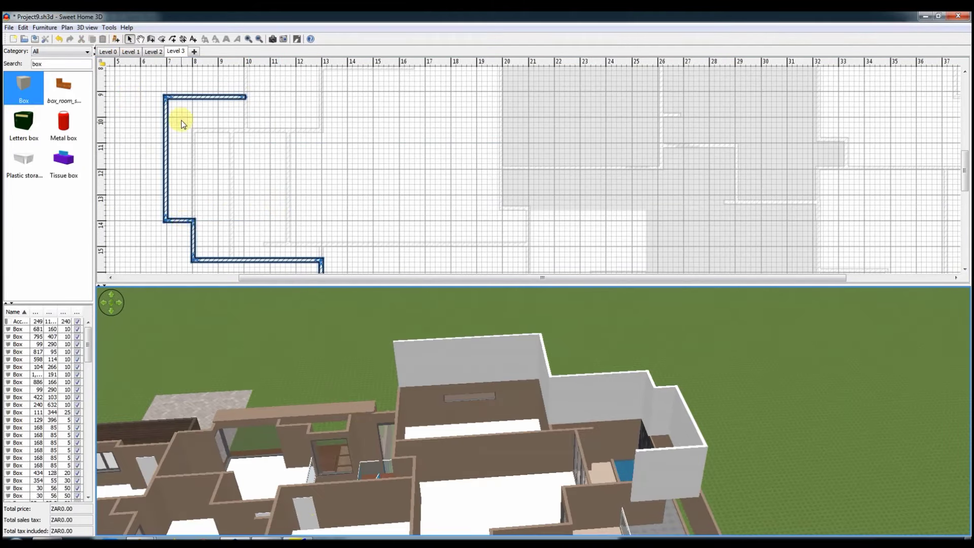
pyautogui.hotkey('ctrl', 'z')
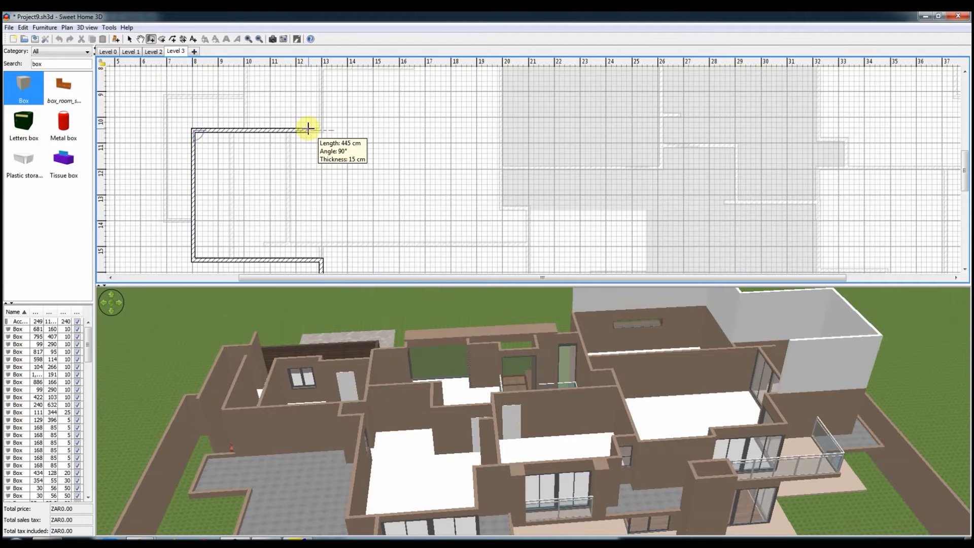
# Redraw the stepped parapet outline along the top edge to its right end.
pyautogui.click(321, 131)
pyautogui.scroll(3, 320, 130)
pyautogui.click(413, 128)
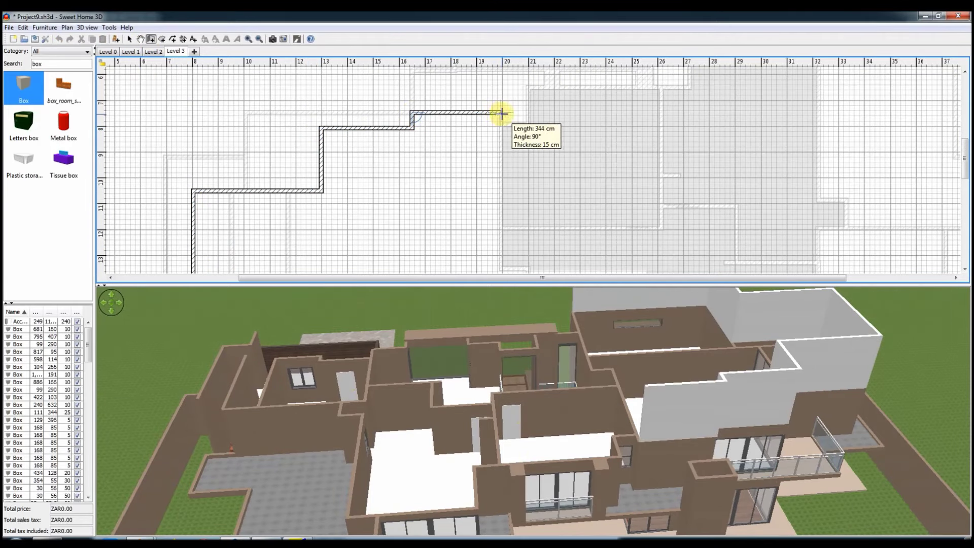
pyautogui.click(528, 86)
pyautogui.scroll(3, 545, 147)
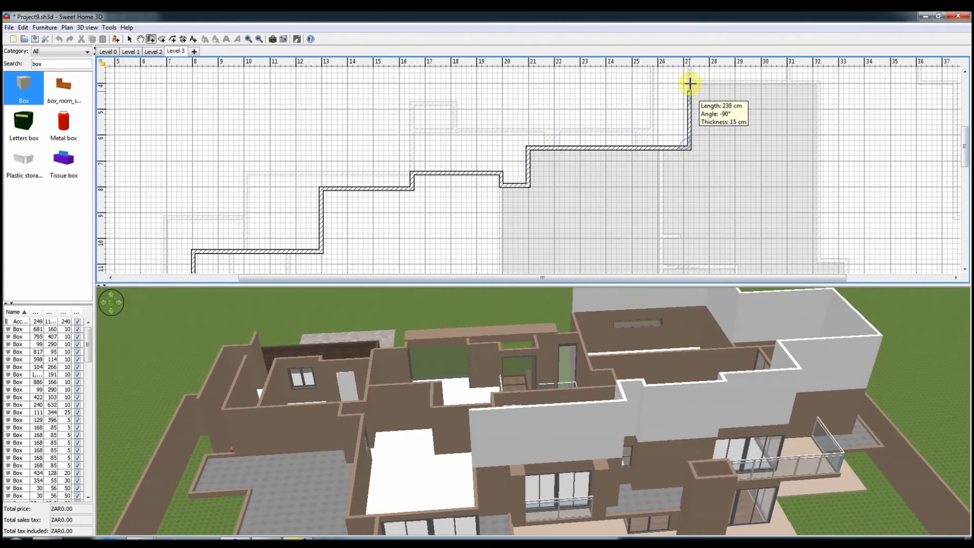
pyautogui.click(818, 83)
pyautogui.scroll(-3, 817, 86)
pyautogui.click(819, 200)
pyautogui.click(846, 200)
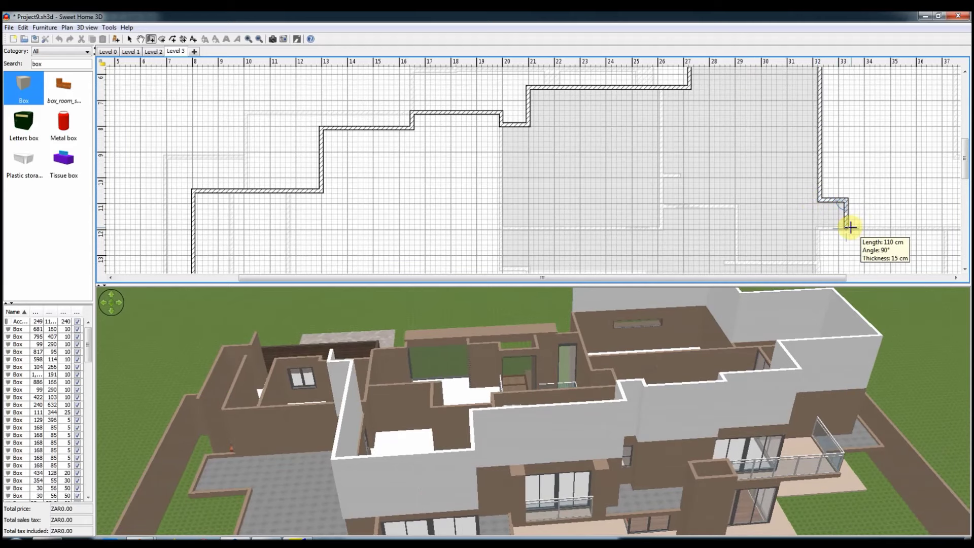
pyautogui.click(846, 228)
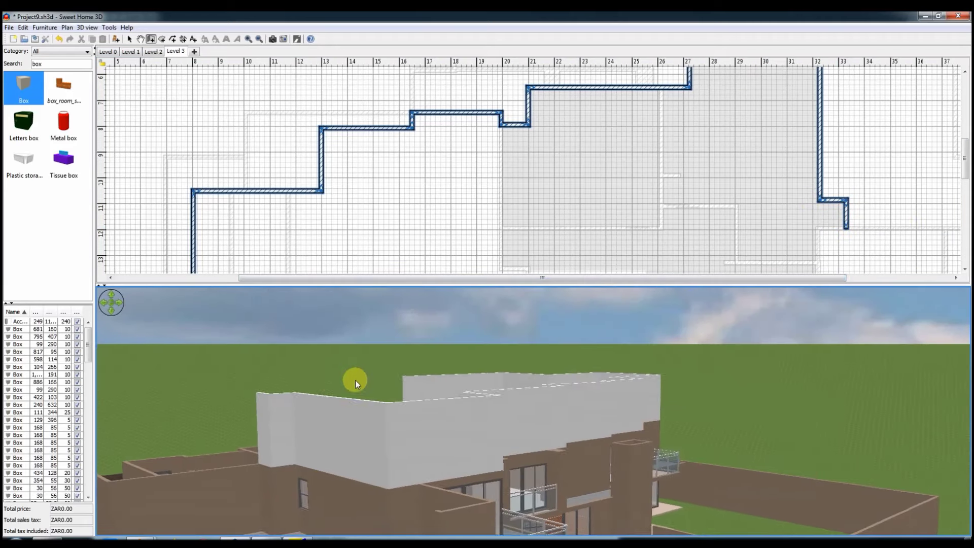
# Continue the stepped parapet walls around the right side and finish the outline.
pyautogui.moveTo(333, 382); pyautogui.dragTo(458, 488)
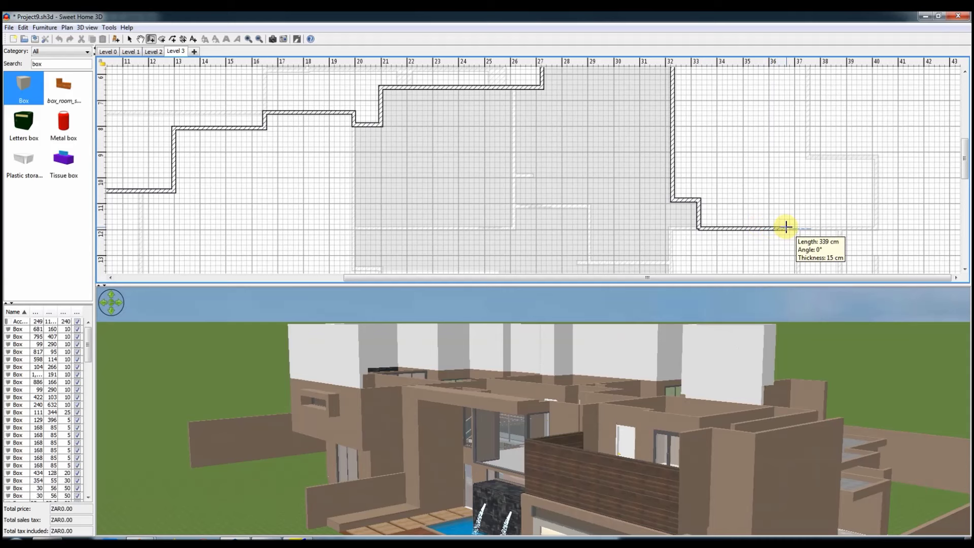
pyautogui.click(796, 226)
pyautogui.scroll(-9, 796, 226)
pyautogui.click(799, 162)
pyautogui.click(739, 161)
pyautogui.click(739, 150)
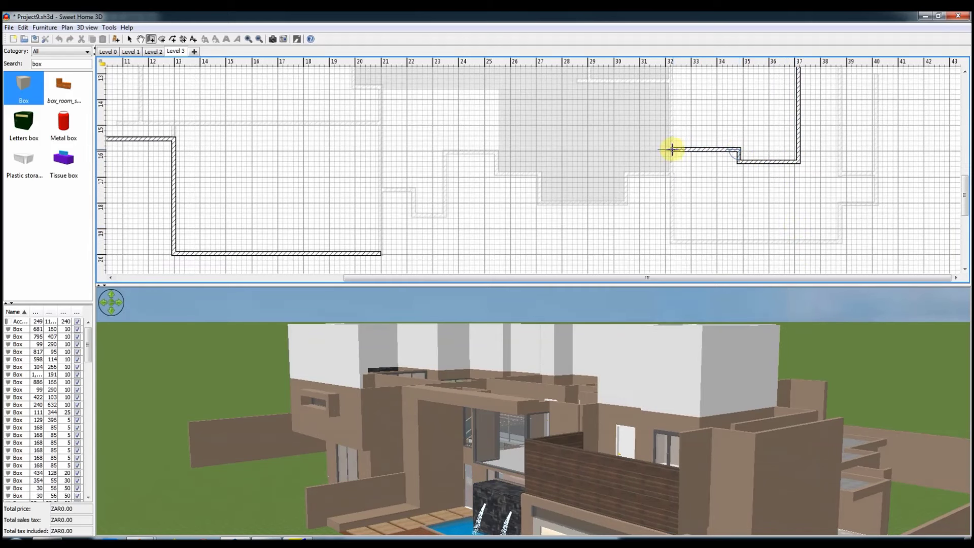
pyautogui.click(626, 204)
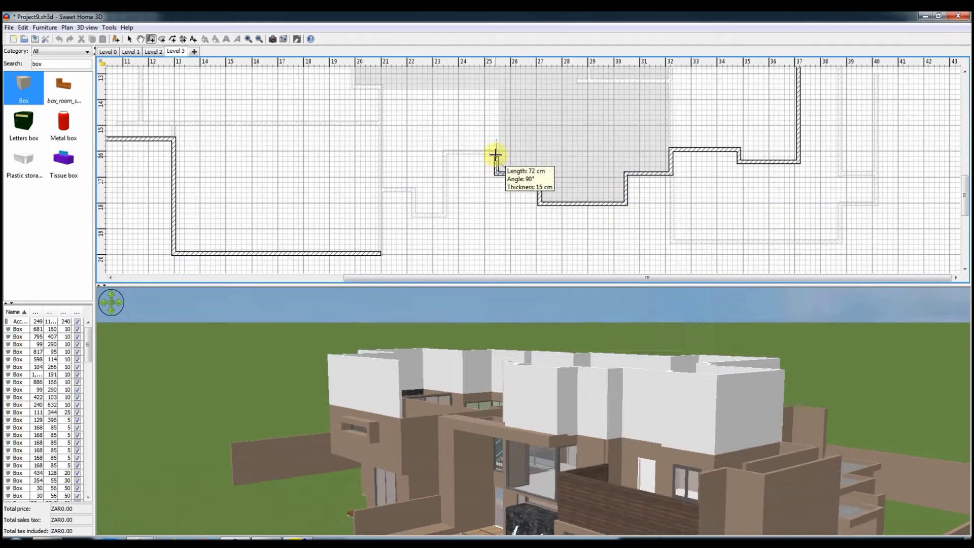
pyautogui.doubleClick(378, 255)
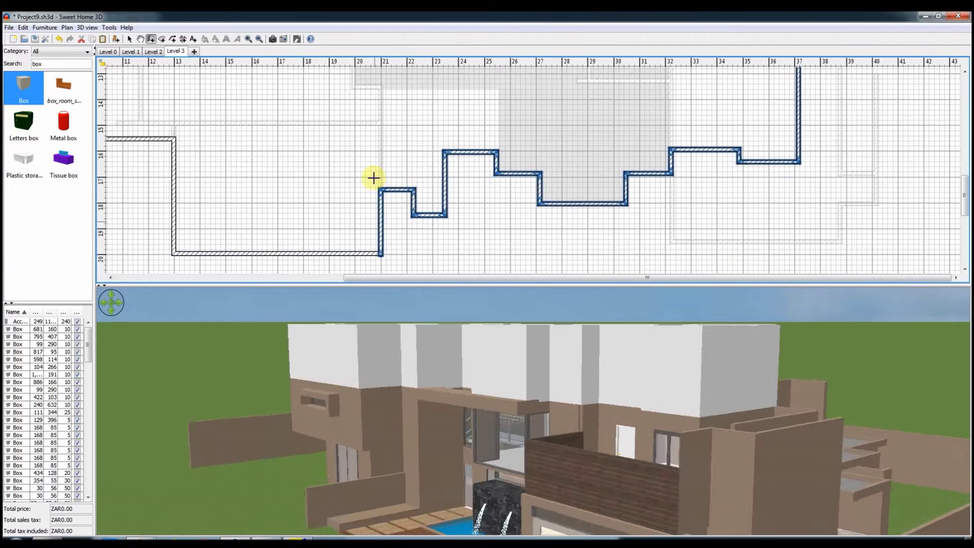
# Lower the new parapet walls to 30 cm high.
pyautogui.click(379, 255)
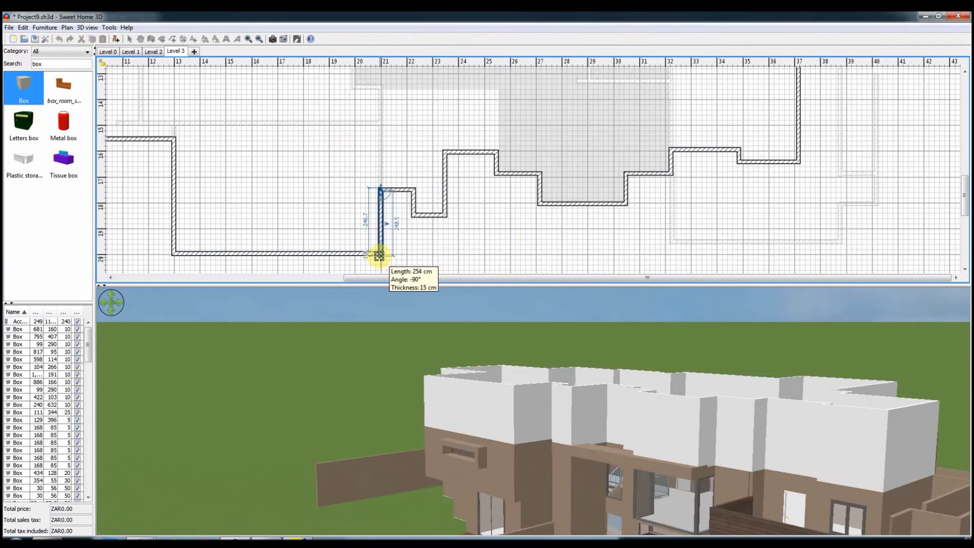
pyautogui.scroll(4, 446, 257)
pyautogui.scroll(2, 458, 186)
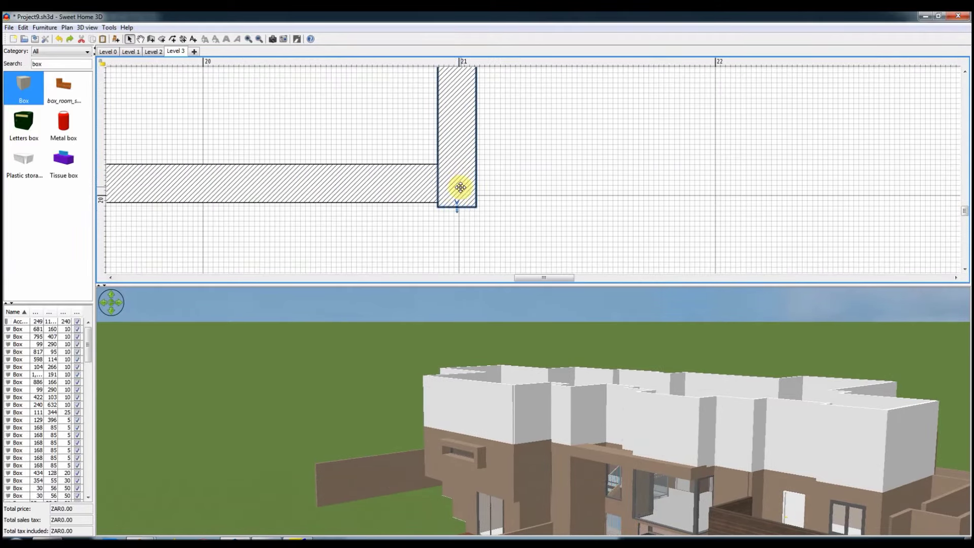
pyautogui.doubleClick(456, 202)
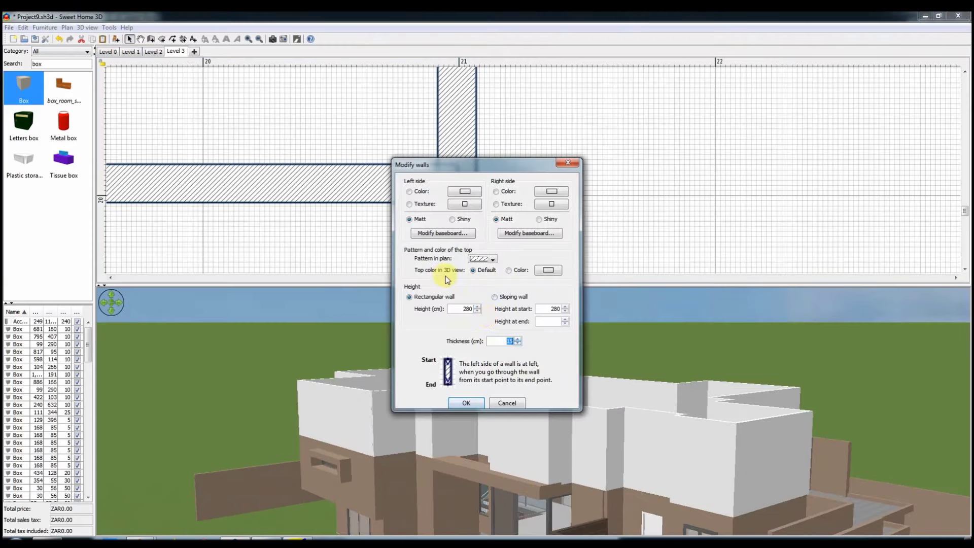
pyautogui.click(464, 404)
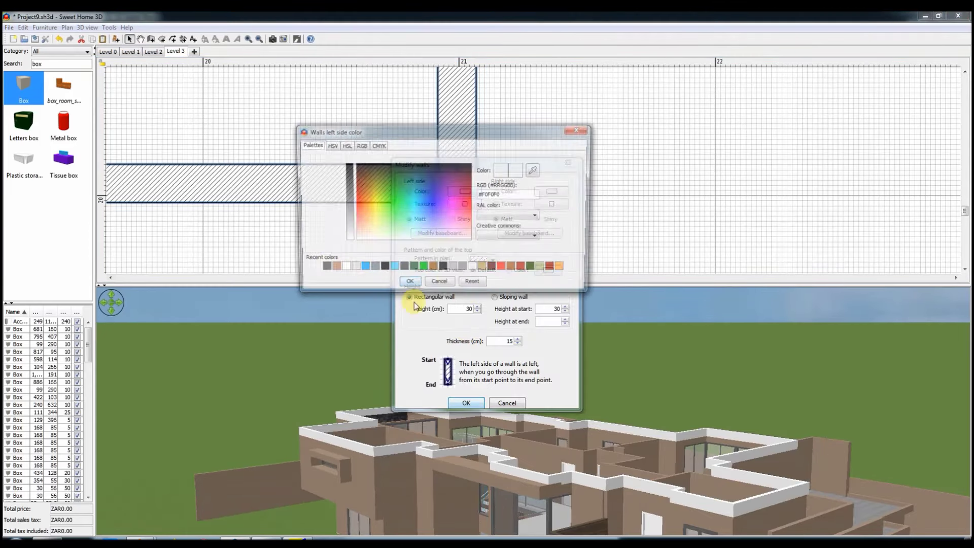
pyautogui.scroll(-5, 340, 250)
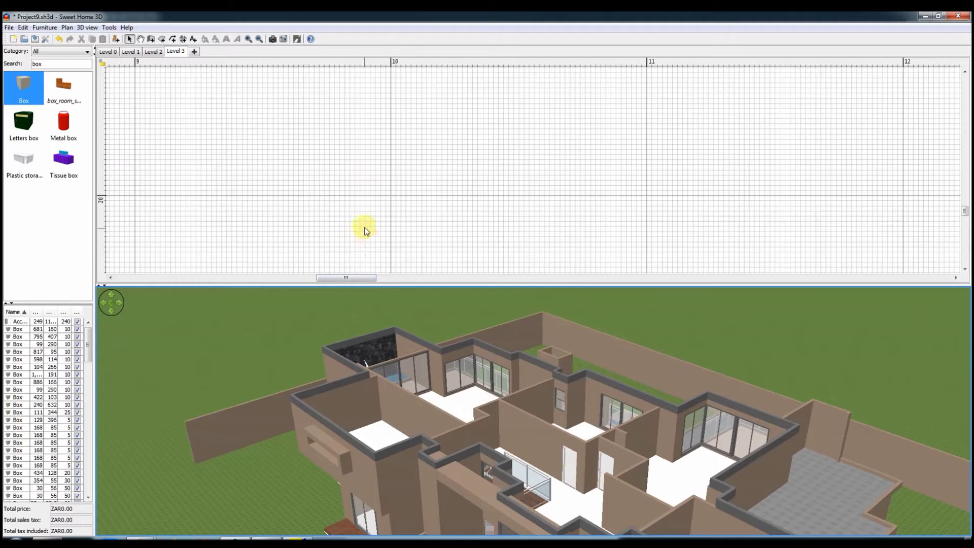
pyautogui.moveTo(217, 167); pyautogui.dragTo(241, 139)
# Nudge the vertical wall right and draw an L-shaped pair of walls at its base.
pyautogui.click(241, 139)
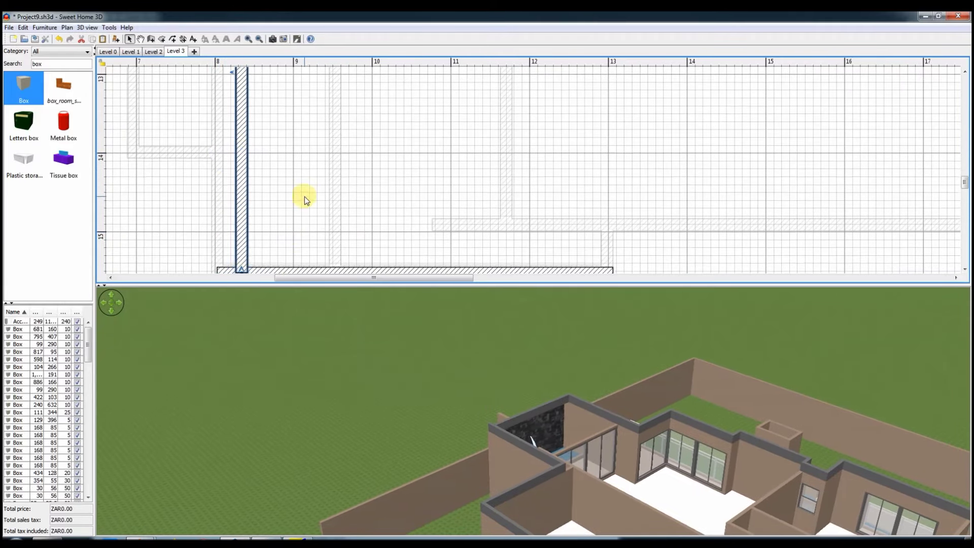
pyautogui.press('Right')
pyautogui.press('Right')
pyautogui.press('Right')
pyautogui.press('Right')
pyautogui.press('Right')
pyautogui.press('Right')
pyautogui.press('Right')
pyautogui.press('Right')
pyautogui.press('Right')
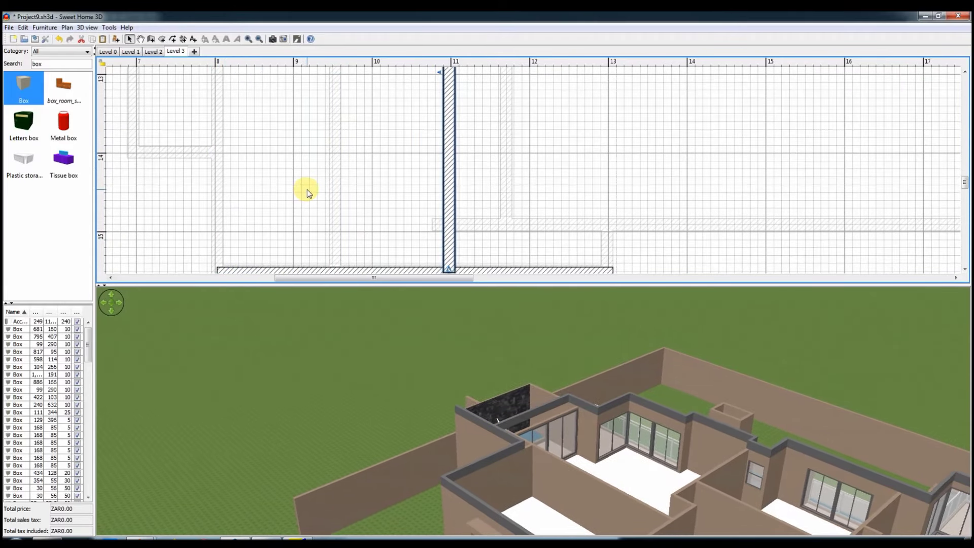
pyautogui.press('Right')
pyautogui.press('Right')
pyautogui.press('Right')
pyautogui.press('Right')
pyautogui.press('Right')
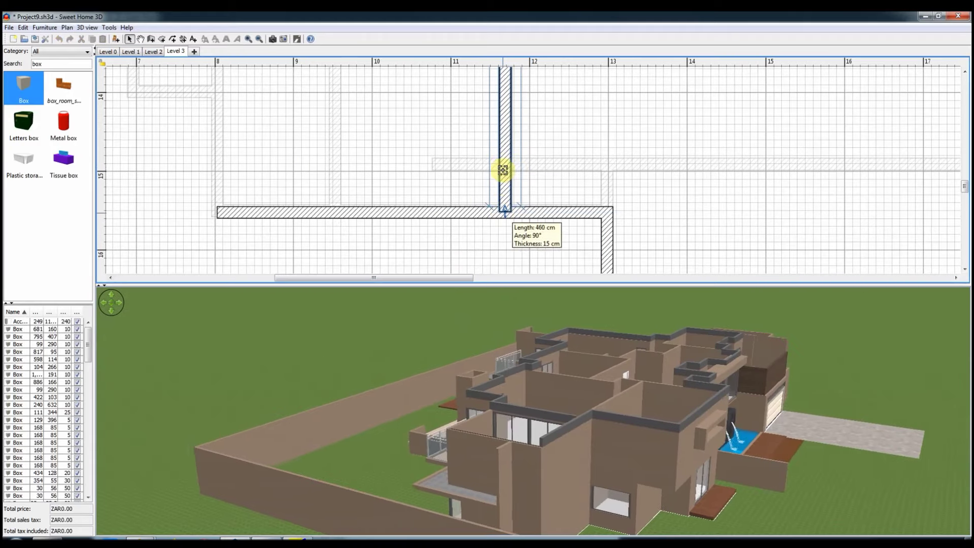
pyautogui.click(505, 164)
pyautogui.click(607, 163)
pyautogui.doubleClick(607, 207)
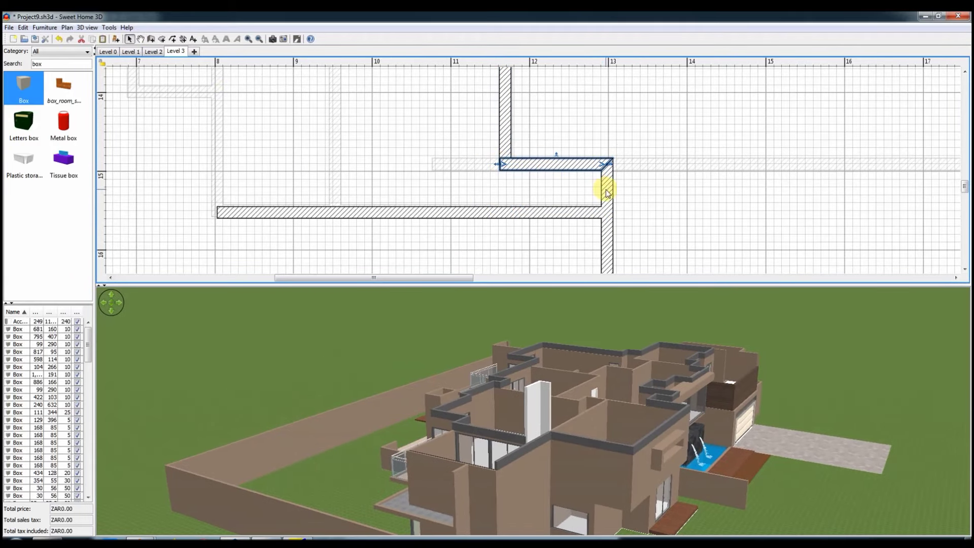
# Apply a new colour to the L-shaped walls in their wall settings.
pyautogui.rightClick(607, 193)
pyautogui.click(649, 421)
pyautogui.click(468, 401)
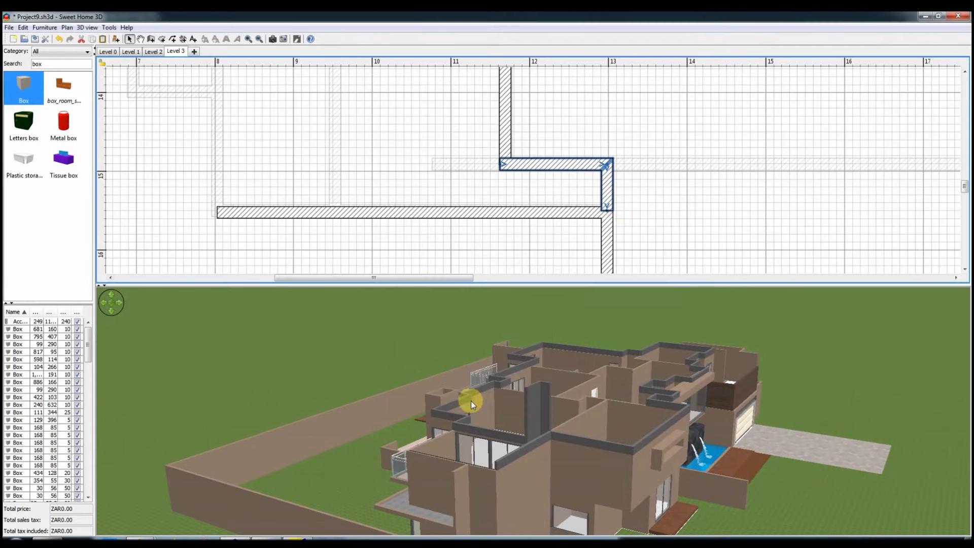
pyautogui.moveTo(463, 391); pyautogui.dragTo(355, 228)
pyautogui.click(507, 212)
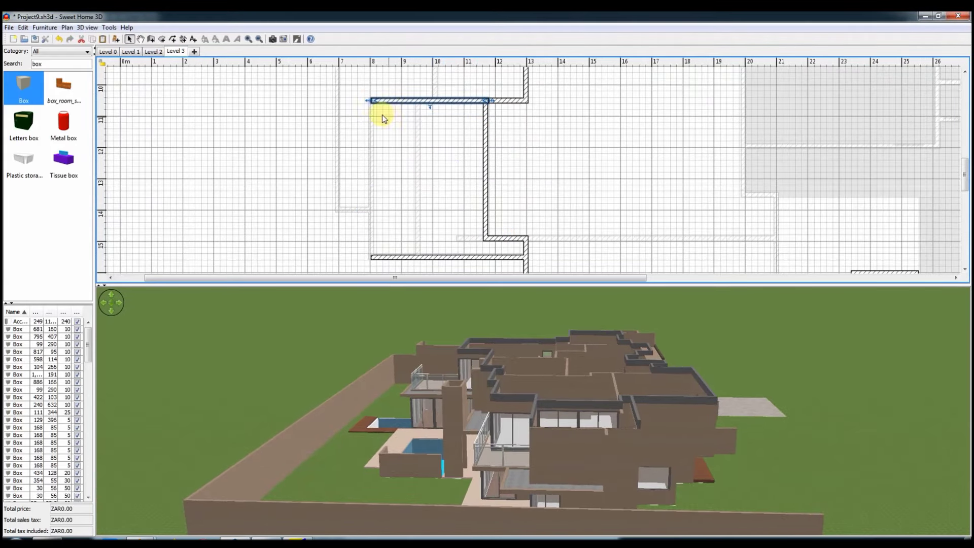
# Draw a vertical wall closing the enclosure's left side and recolour its left side.
pyautogui.click(150, 40)
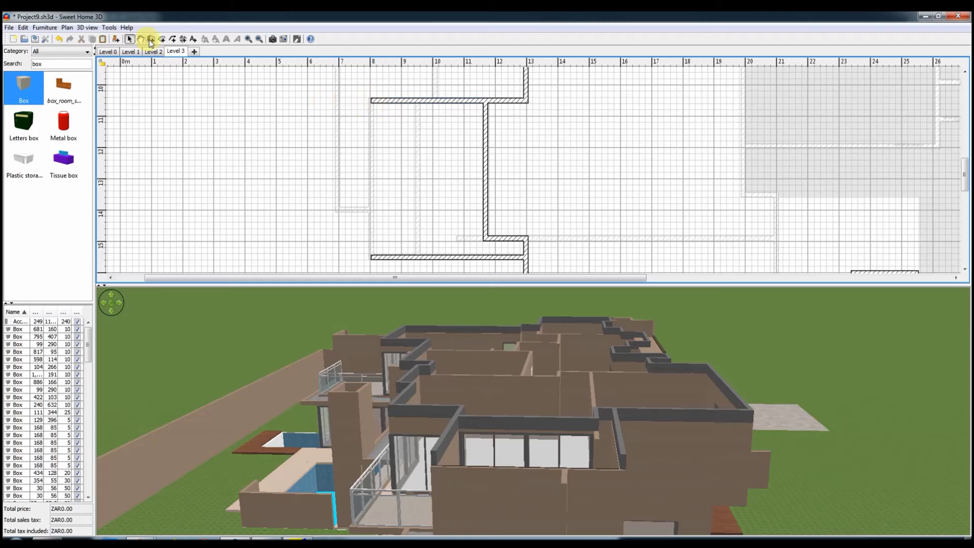
pyautogui.doubleClick(371, 99)
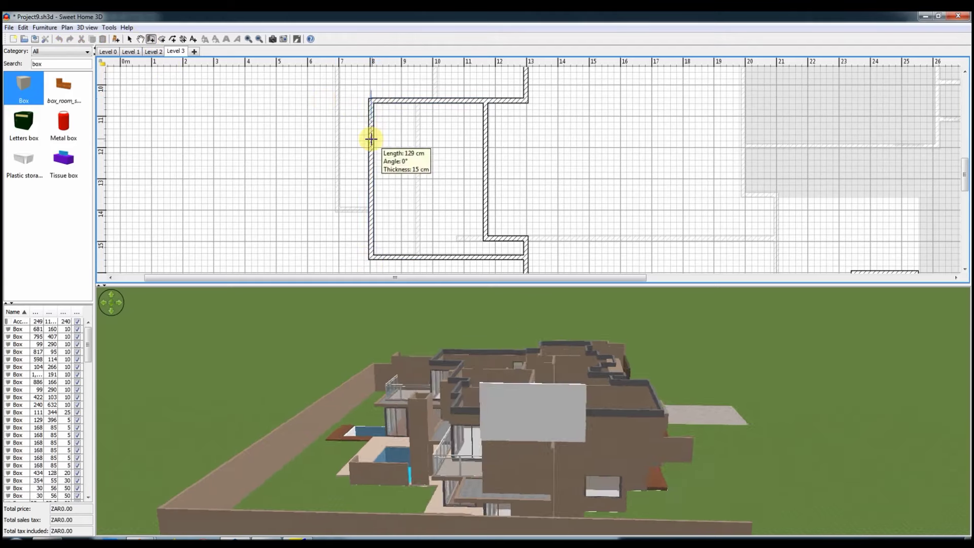
pyautogui.doubleClick(374, 125)
pyautogui.click(470, 219)
pyautogui.click(408, 313)
pyautogui.click(465, 431)
pyautogui.moveTo(580, 455)
pyautogui.mouseDown()
pyautogui.moveTo(369, 409)
pyautogui.moveTo(230, 415)
pyautogui.mouseUp()
# Create a room filling the enclosed roof area and open its settings.
pyautogui.click(162, 39)
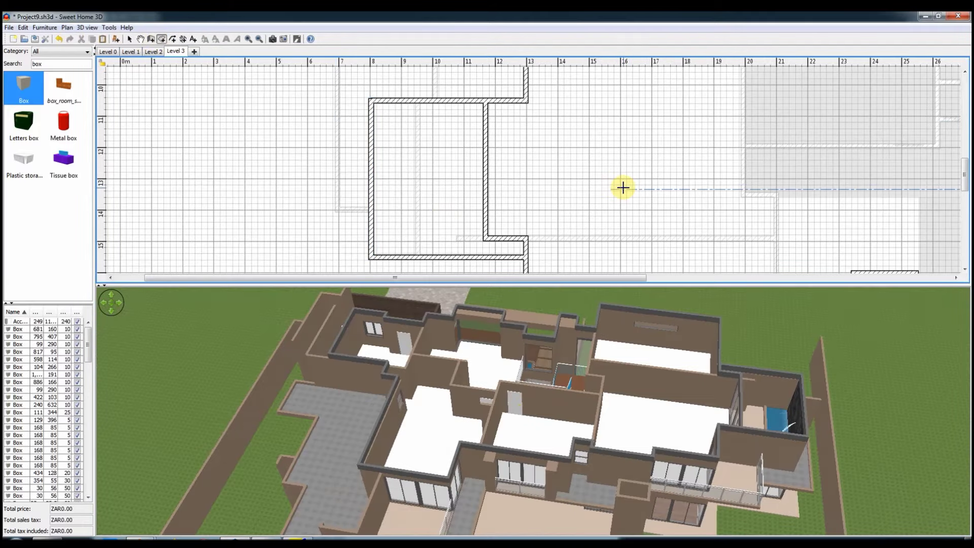
pyautogui.doubleClick(622, 187)
pyautogui.click(130, 39)
pyautogui.doubleClick(502, 243)
# Give the roof floor room a grey floor texture.
pyautogui.click(392, 301)
pyautogui.click(473, 391)
pyautogui.click(466, 339)
pyautogui.moveTo(542, 382)
pyautogui.mouseDown()
pyautogui.moveTo(260, 333)
pyautogui.moveTo(506, 501)
pyautogui.mouseUp()
# Draw a rectangular wall enclosure on the lower part of the roof.
pyautogui.hotkey('ctrl', 'shift', 'r')
pyautogui.scroll(-6, 673, 227)
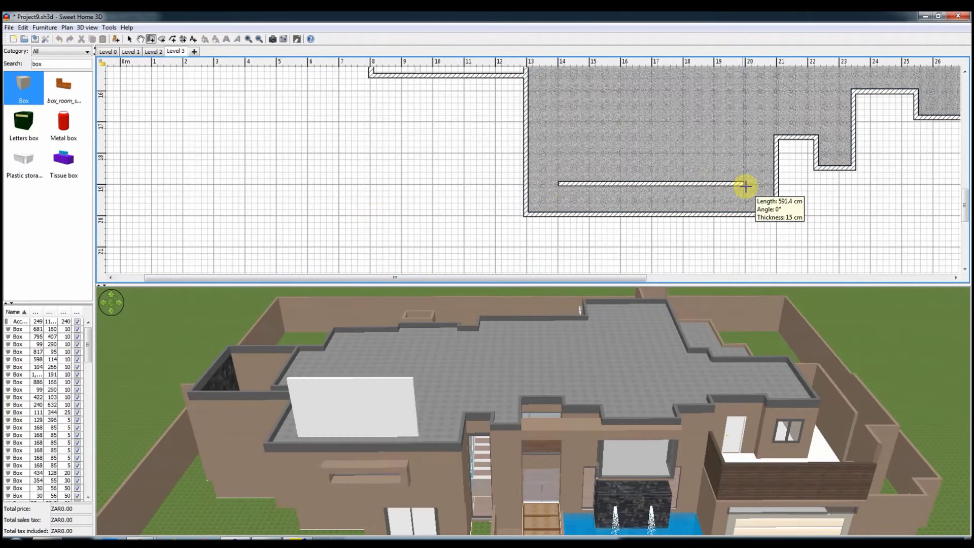
pyautogui.click(748, 185)
pyautogui.keyDown('ctrl'); pyautogui.scroll(-2, 763, 188); pyautogui.keyUp('ctrl')
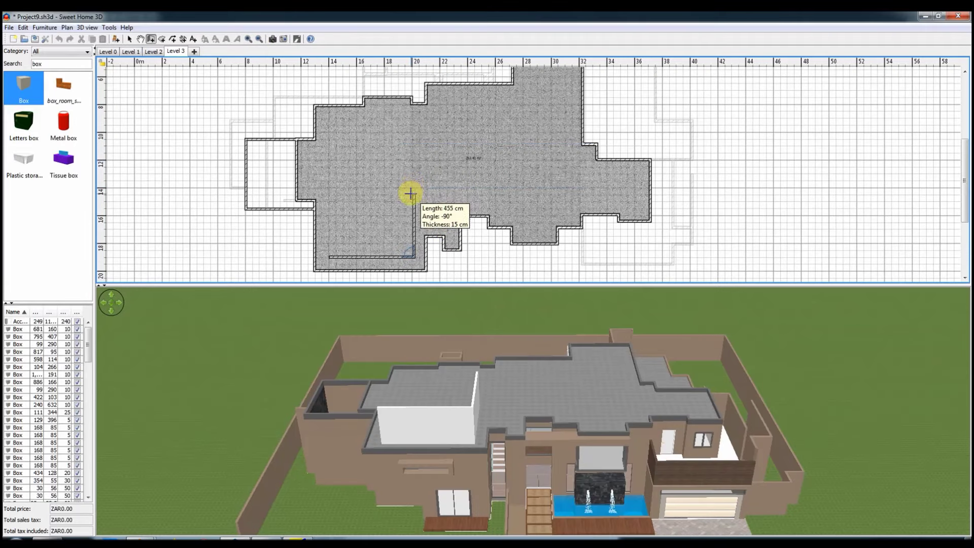
pyautogui.click(411, 194)
pyautogui.click(329, 194)
pyautogui.doubleClick(327, 255)
# Duplicate the rectangle twice, placing copies above it and in the roof's middle.
pyautogui.hotkey('ctrl', 'c')
pyautogui.hotkey('ctrl', 'v')
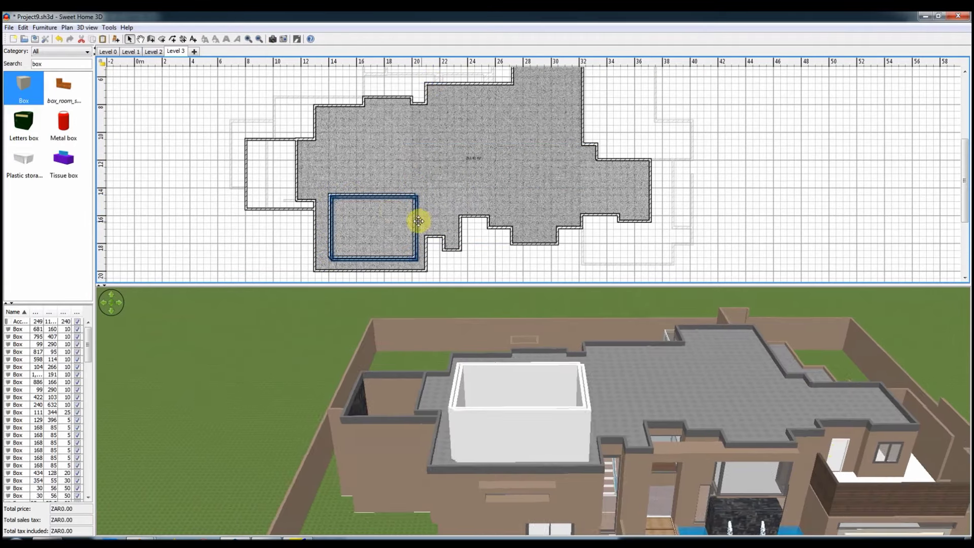
pyautogui.moveTo(420, 218); pyautogui.dragTo(418, 136)
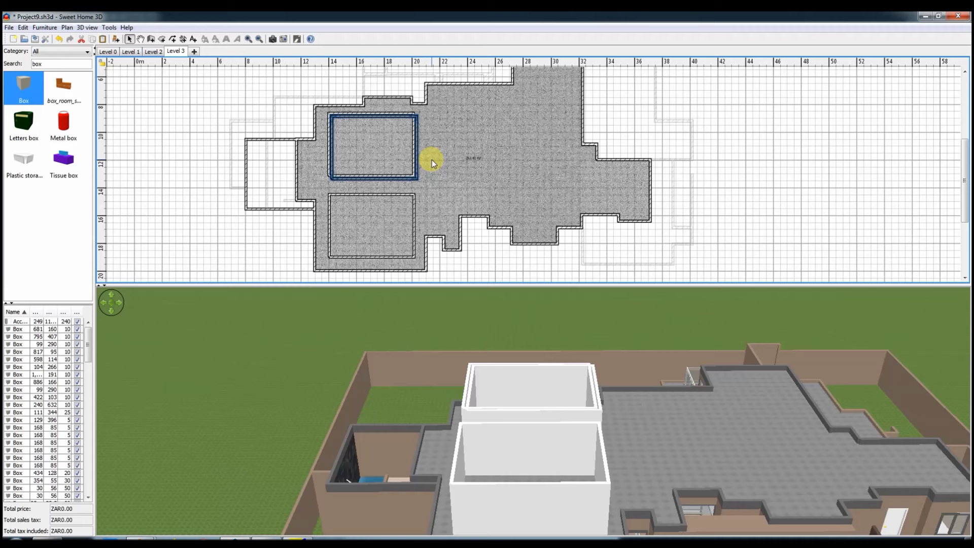
pyautogui.click(69, 41)
pyautogui.moveTo(500, 164); pyautogui.dragTo(535, 178)
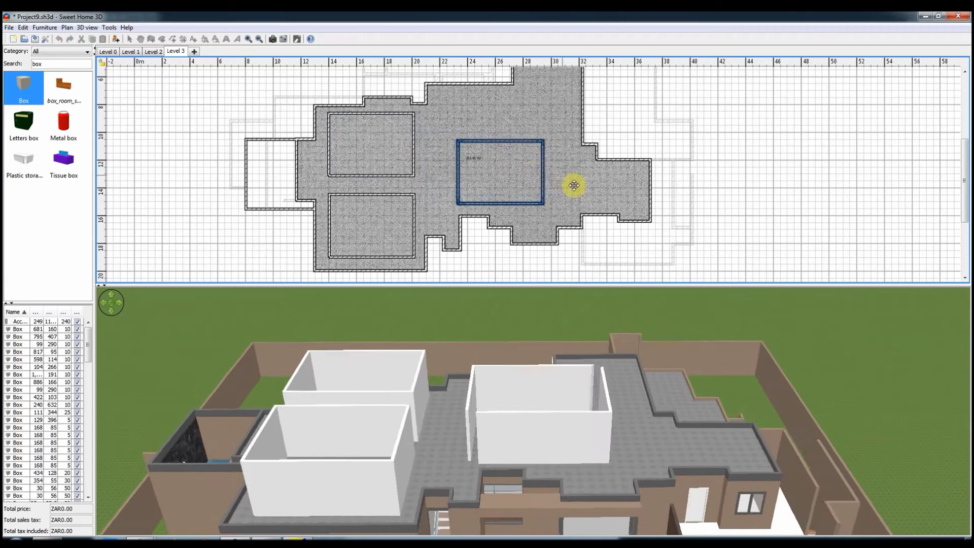
# Widen the middle enclosure by nudging its right wall outward, then open the enclosure walls' settings.
pyautogui.click(546, 178)
pyautogui.press('Right')
pyautogui.press('Right')
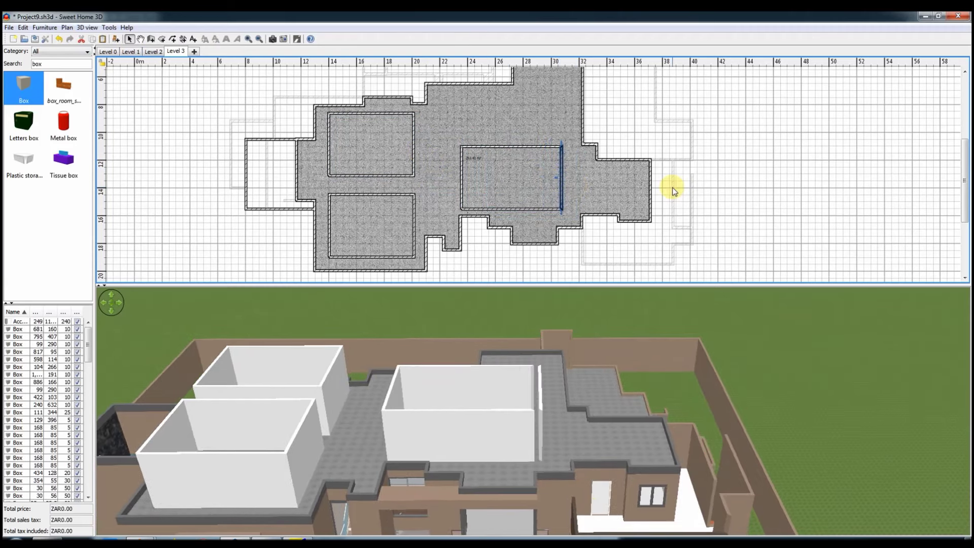
pyautogui.press('Right')
pyautogui.press('Right')
pyautogui.press('Right')
pyautogui.press('Right')
pyautogui.scroll(5, 588, 177)
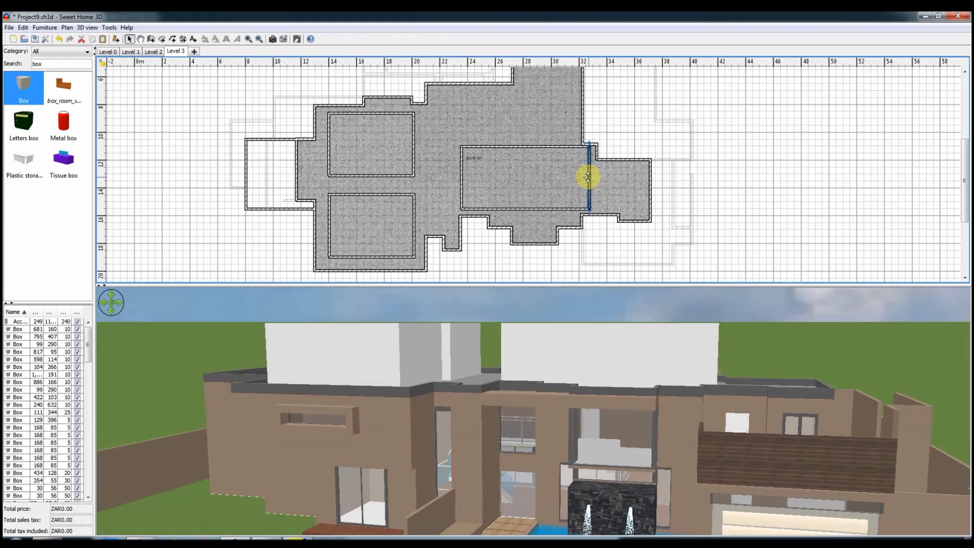
pyautogui.click(520, 208)
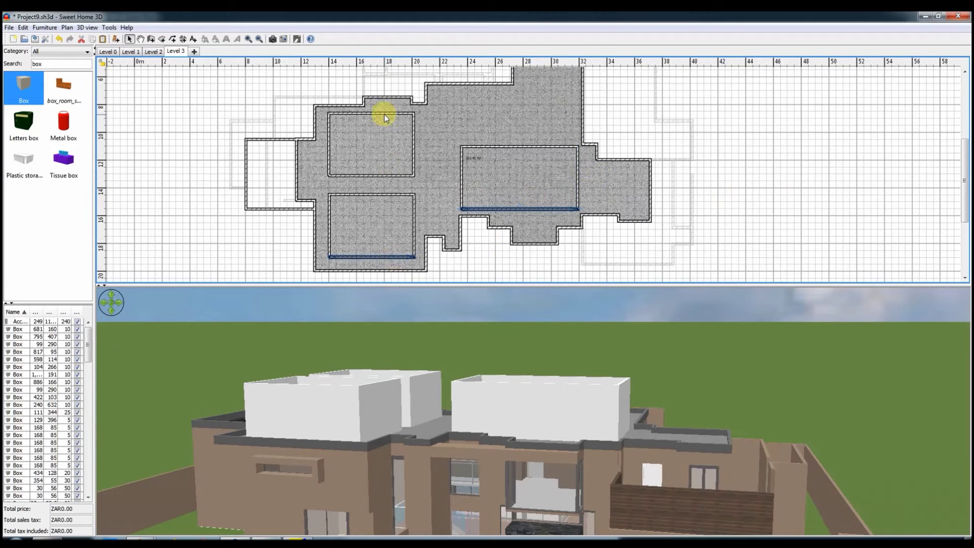
pyautogui.doubleClick(384, 117)
pyautogui.click(467, 394)
# Lower three selected enclosure walls to 100 cm height.
pyautogui.doubleClick(465, 430)
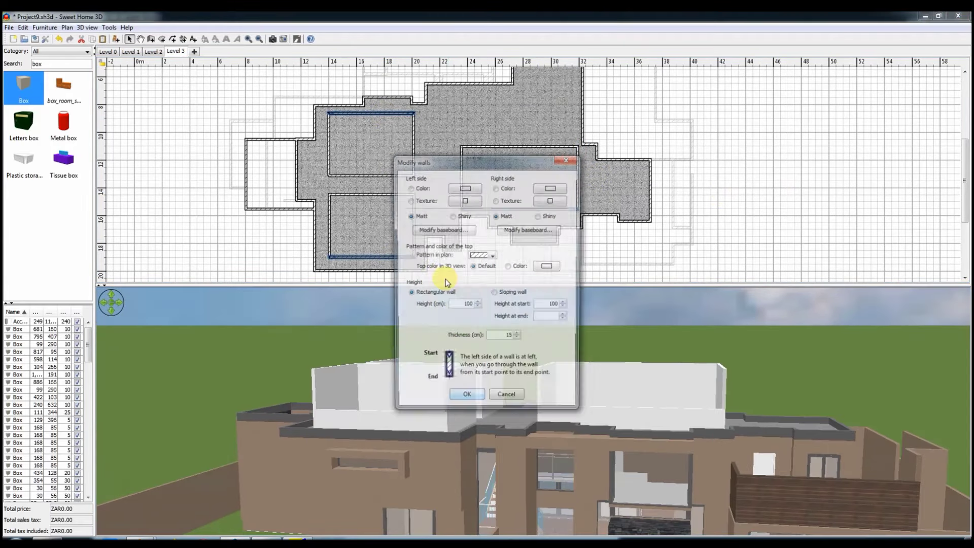
pyautogui.click(391, 195)
pyautogui.keyDown('shift'); pyautogui.click(350, 176); pyautogui.keyUp('shift')
pyautogui.keyDown('shift'); pyautogui.click(510, 147); pyautogui.keyUp('shift')
pyautogui.rightClick(510, 146)
pyautogui.click(544, 348)
pyautogui.press('Return')
# Make the enclosure side walls sloping, rising from 0 to 280 cm.
pyautogui.doubleClick(325, 219)
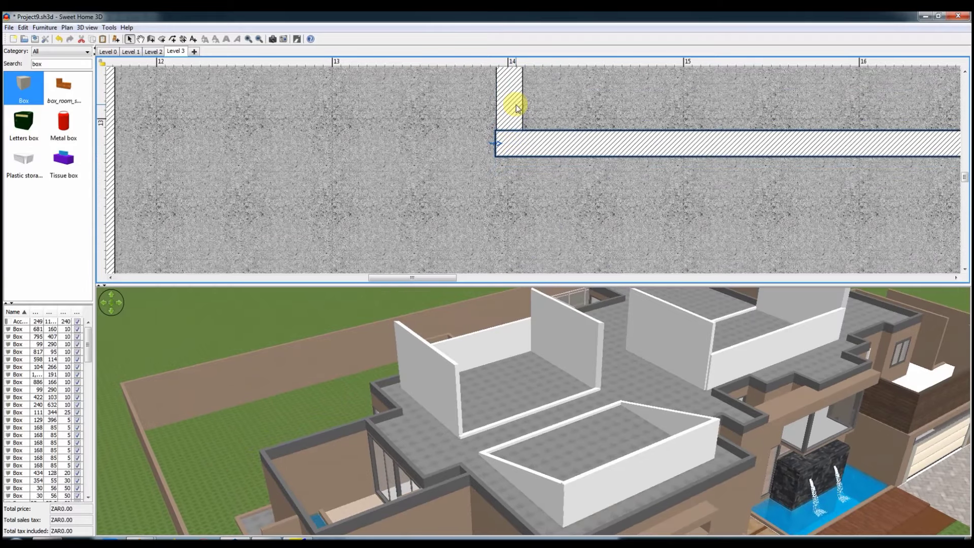
pyautogui.doubleClick(516, 107)
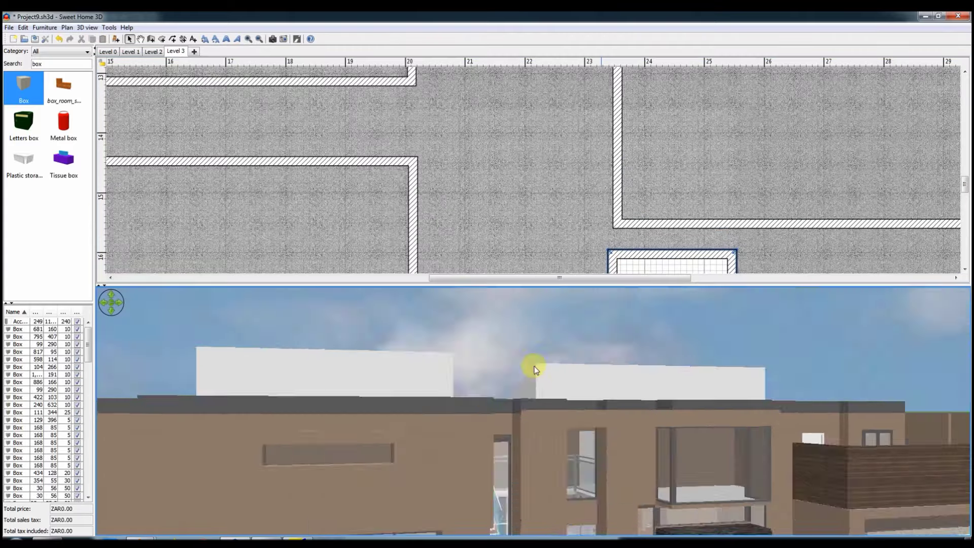
pyautogui.scroll(-3, 534, 369)
pyautogui.moveTo(543, 387); pyautogui.dragTo(583, 452)
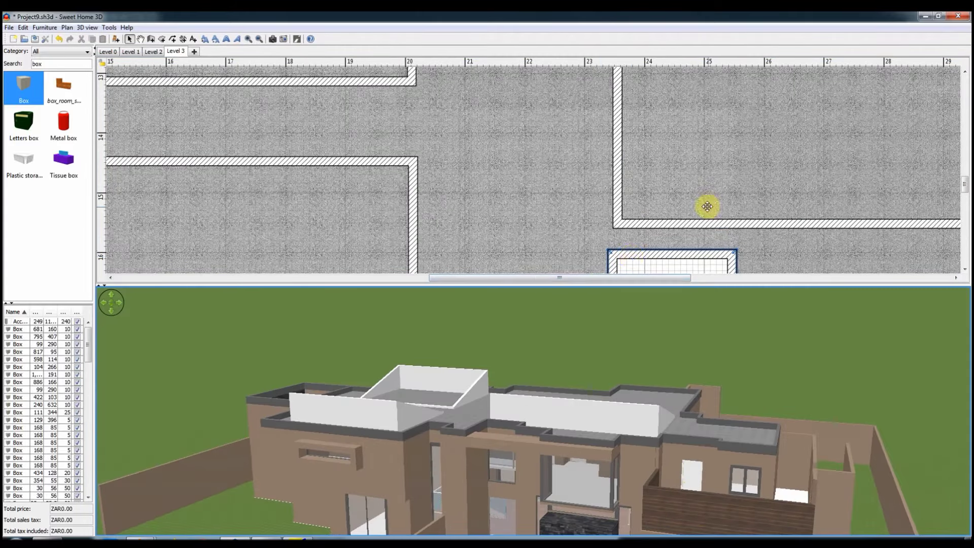
pyautogui.scroll(-3, 617, 209)
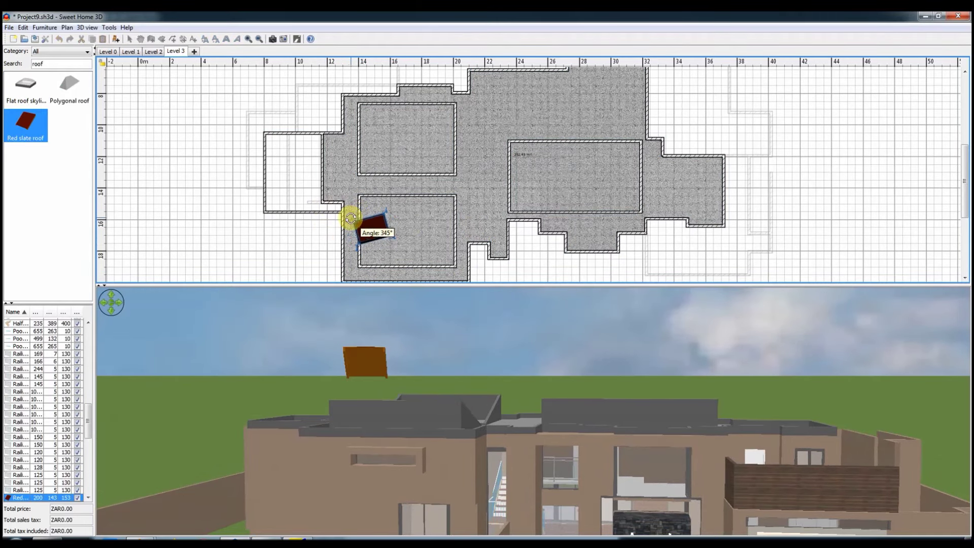
# Place the red slate roof on an enclosure and enlarge it to about 805×590.
pyautogui.moveTo(351, 212); pyautogui.dragTo(375, 198)
pyautogui.press('Return')
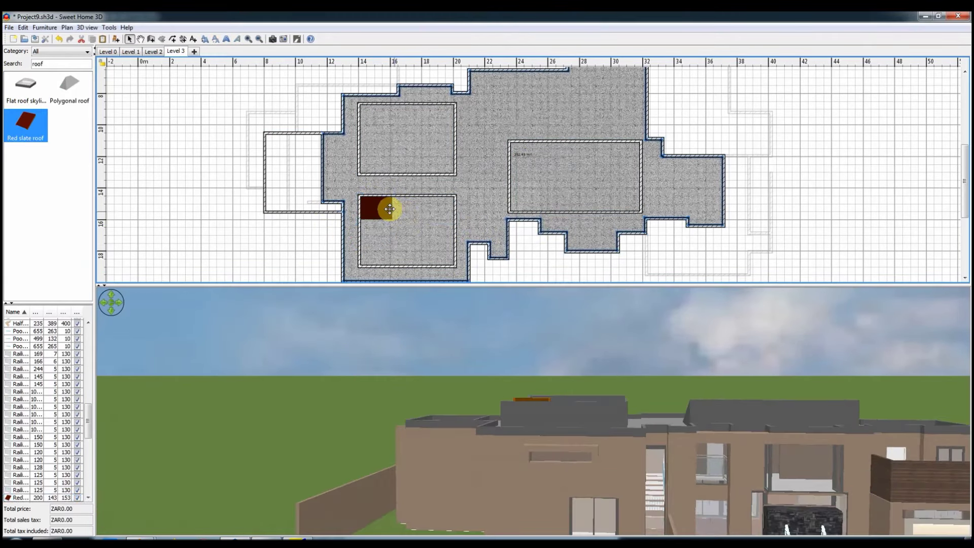
pyautogui.doubleClick(380, 206)
pyautogui.press('Return')
pyautogui.moveTo(441, 259); pyautogui.dragTo(424, 252)
pyautogui.moveTo(461, 278); pyautogui.dragTo(471, 282)
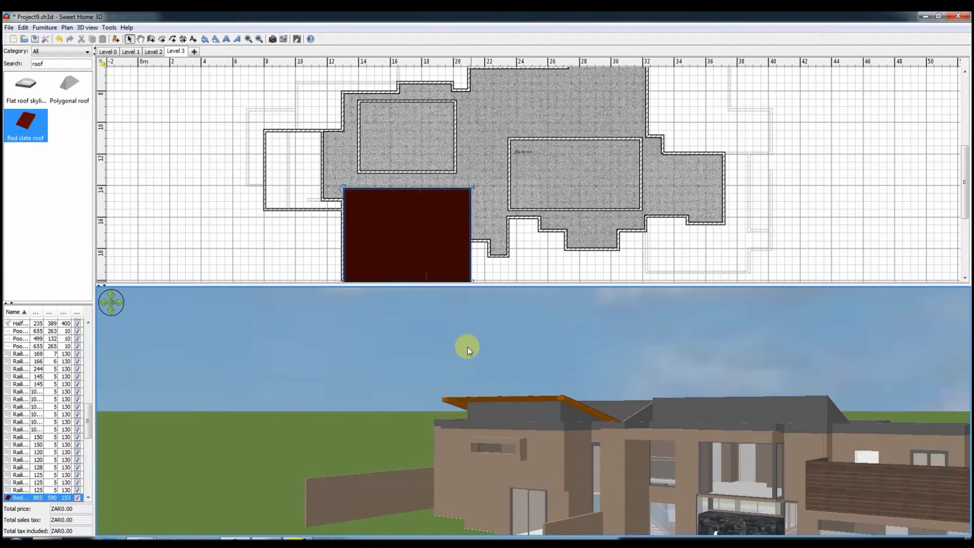
pyautogui.moveTo(468, 346)
pyautogui.mouseDown()
pyautogui.moveTo(692, 380)
pyautogui.moveTo(556, 442)
pyautogui.moveTo(651, 422)
pyautogui.mouseUp()
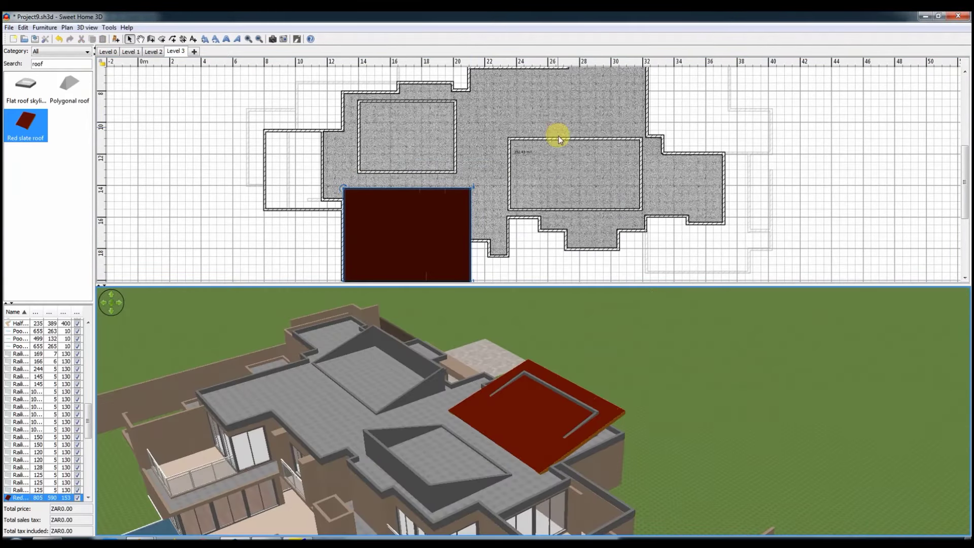
# Move and resize the red roof onto the right-hand enclosure, undoing an overshoot.
pyautogui.scroll(2, 559, 163)
pyautogui.click(558, 193)
pyautogui.click(402, 179)
pyautogui.click(463, 233)
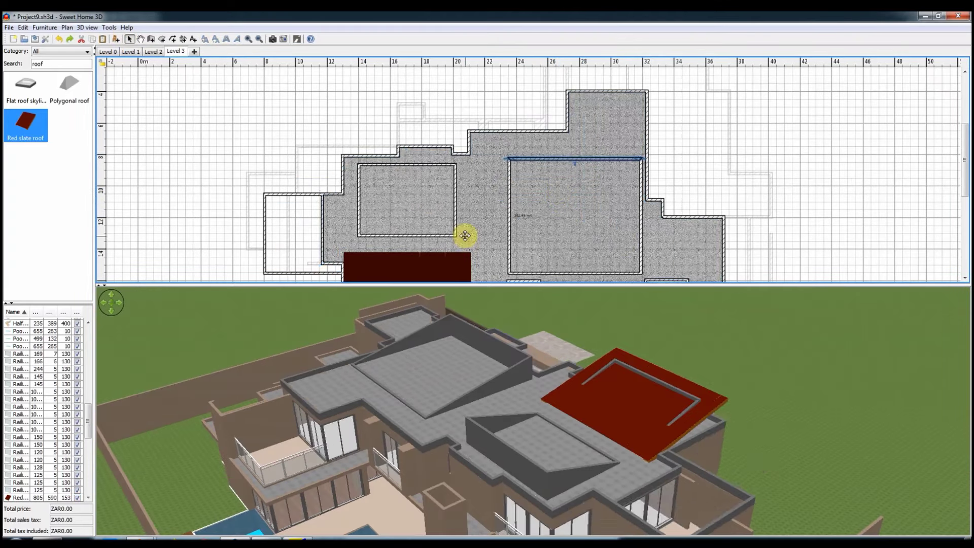
pyautogui.click(398, 211)
pyautogui.click(383, 174)
pyautogui.moveTo(364, 267); pyautogui.dragTo(530, 169)
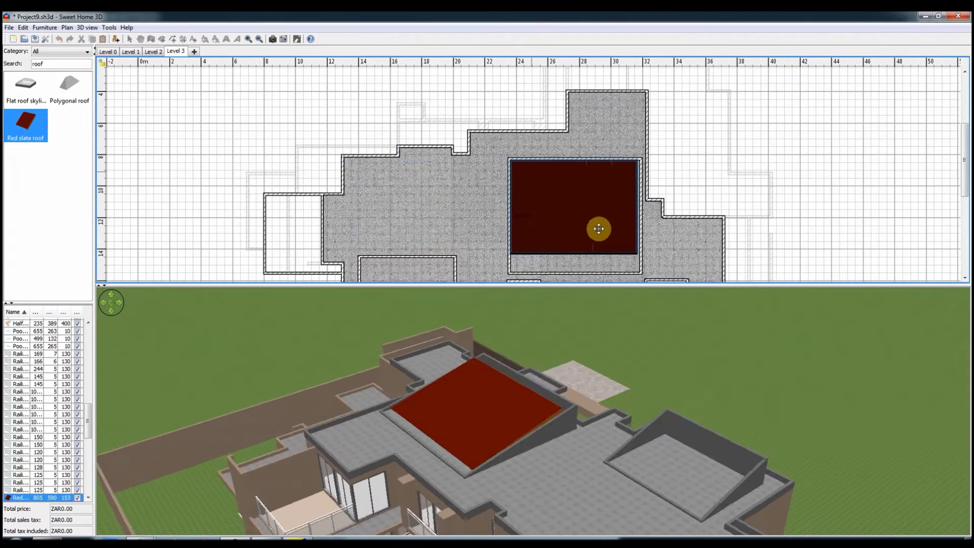
pyautogui.moveTo(637, 251); pyautogui.dragTo(649, 277)
pyautogui.scroll(-3, 613, 251)
pyautogui.moveTo(457, 406); pyautogui.dragTo(330, 319)
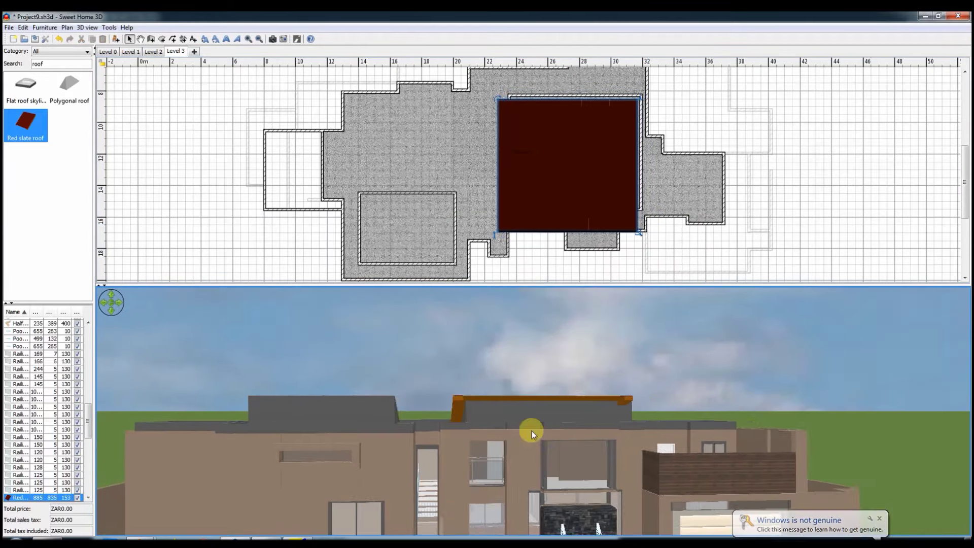
pyautogui.moveTo(541, 217); pyautogui.dragTo(532, 329)
pyautogui.hotkey('ctrl', 'z')
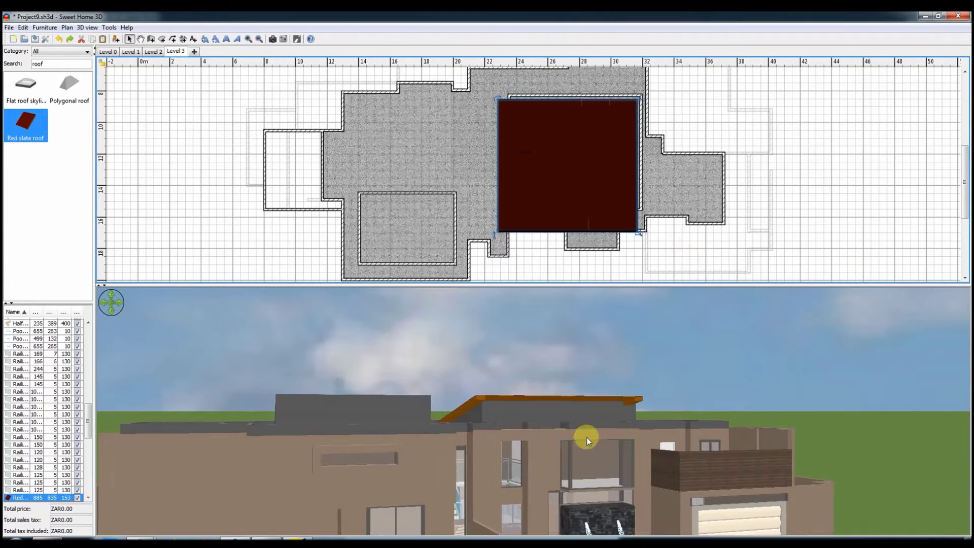
# Fit the red slate roof over the right enclosure at 940×900.
pyautogui.moveTo(611, 409); pyautogui.dragTo(474, 413)
pyautogui.moveTo(613, 191); pyautogui.dragTo(612, 176)
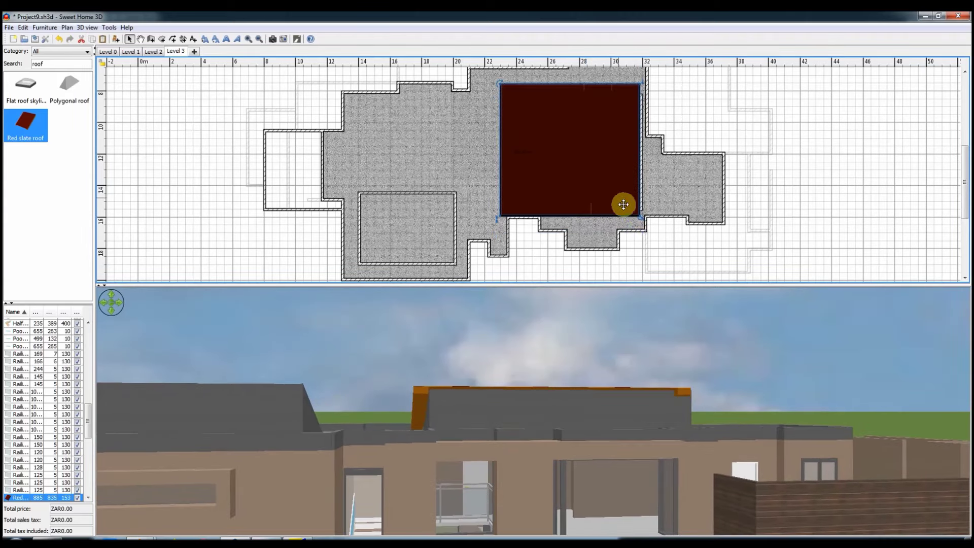
pyautogui.moveTo(640, 216); pyautogui.dragTo(649, 226)
pyautogui.moveTo(506, 385)
pyautogui.mouseDown()
pyautogui.moveTo(530, 296)
pyautogui.moveTo(513, 426)
pyautogui.mouseUp()
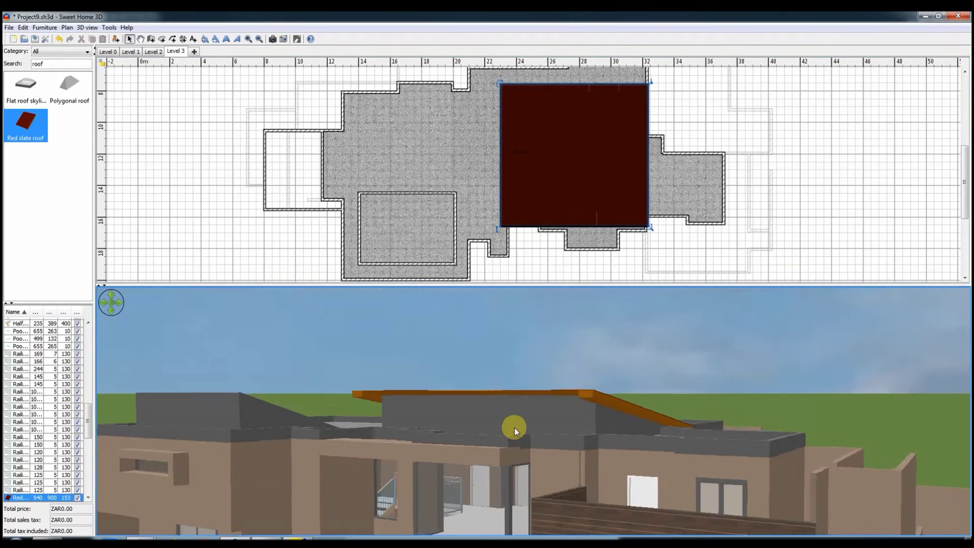
# Set the roof's height to 160 and move the left enclosure's top wall upward.
pyautogui.doubleClick(572, 211)
pyautogui.write('155')
pyautogui.press('Return')
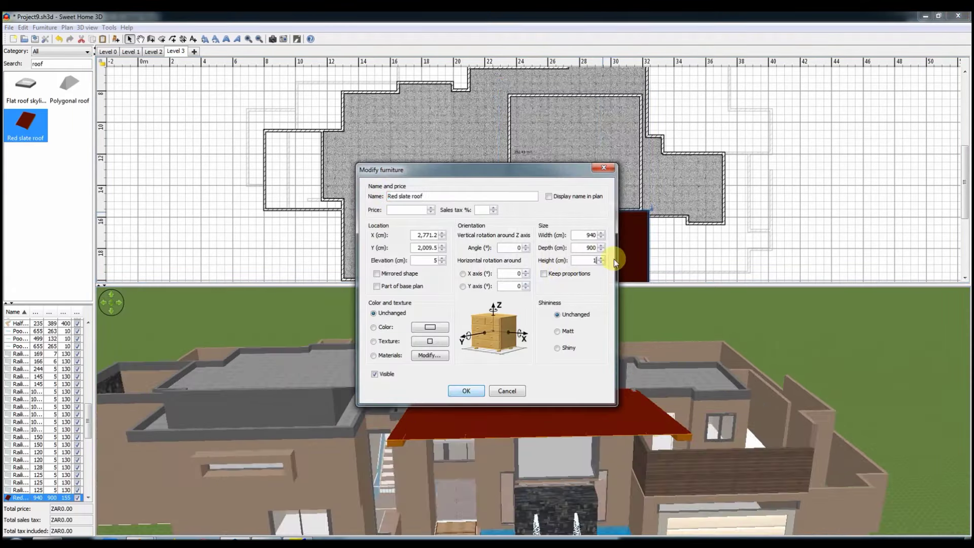
pyautogui.write('160')
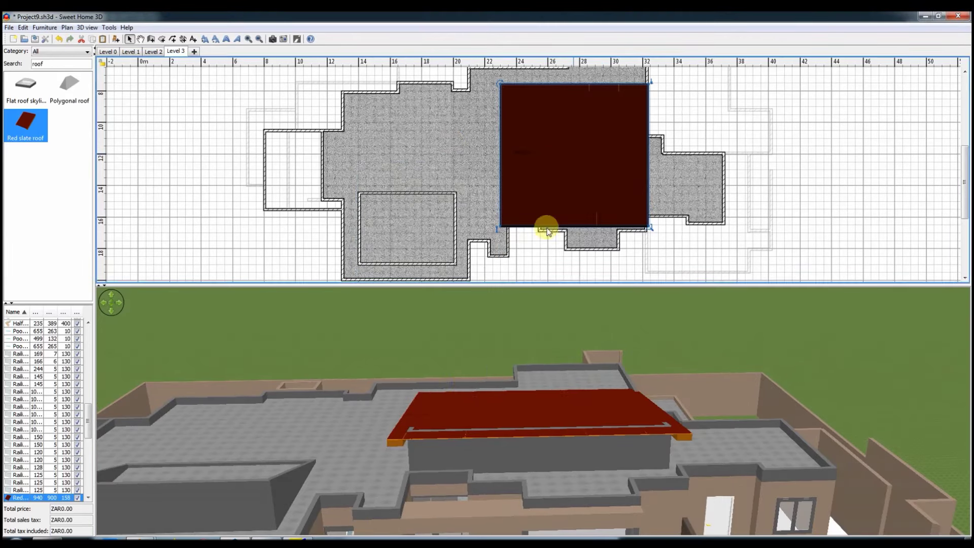
pyautogui.click(464, 391)
pyautogui.moveTo(461, 391); pyautogui.dragTo(580, 438)
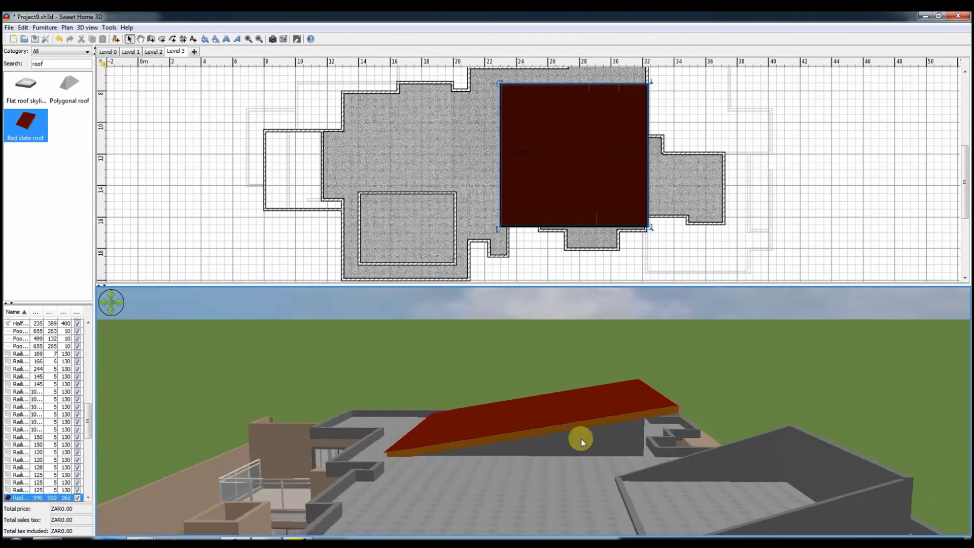
pyautogui.click(424, 192)
pyautogui.press('Up')
pyautogui.press('Up')
pyautogui.press('Up')
pyautogui.press('Up')
pyautogui.press('Up')
pyautogui.press('Up')
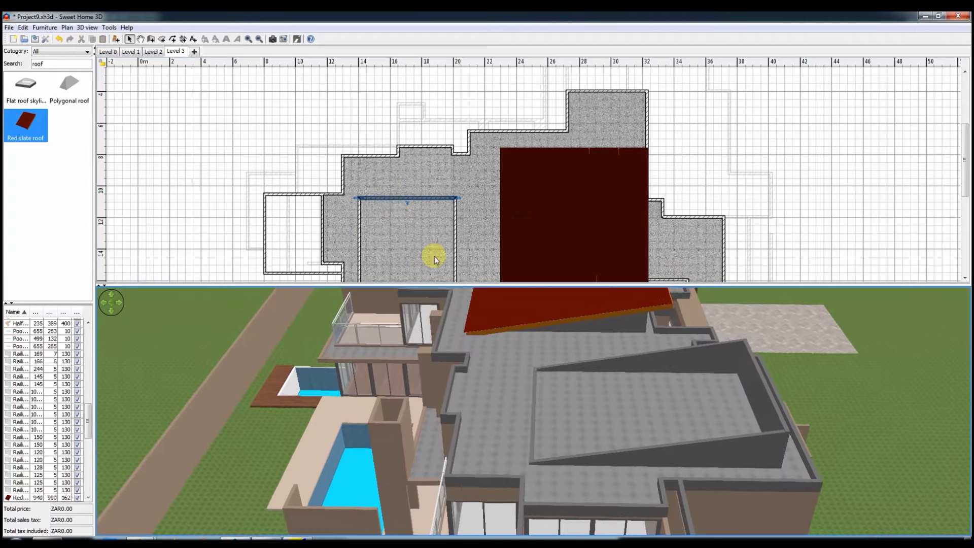
pyautogui.click(550, 189)
# Paste a copy of the red slate roof over the left enclosure and begin resizing it.
pyautogui.hotkey('ctrl', 'c')
pyautogui.hotkey('ctrl', 'v')
pyautogui.moveTo(549, 189)
pyautogui.mouseDown()
pyautogui.moveTo(446, 225)
pyautogui.moveTo(457, 232)
pyautogui.mouseUp()
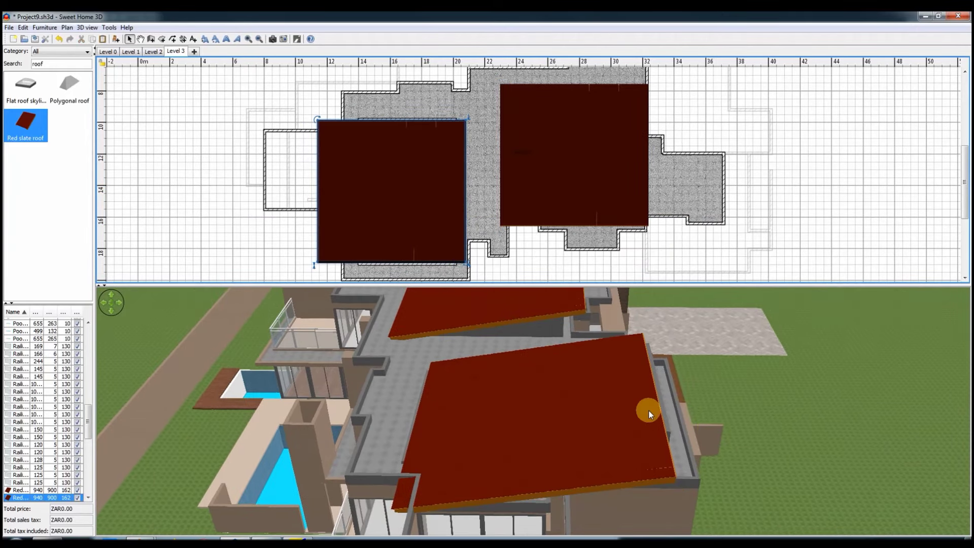
pyautogui.moveTo(645, 409); pyautogui.dragTo(645, 355)
pyautogui.moveTo(464, 262); pyautogui.dragTo(465, 265)
pyautogui.moveTo(388, 245); pyautogui.dragTo(408, 245)
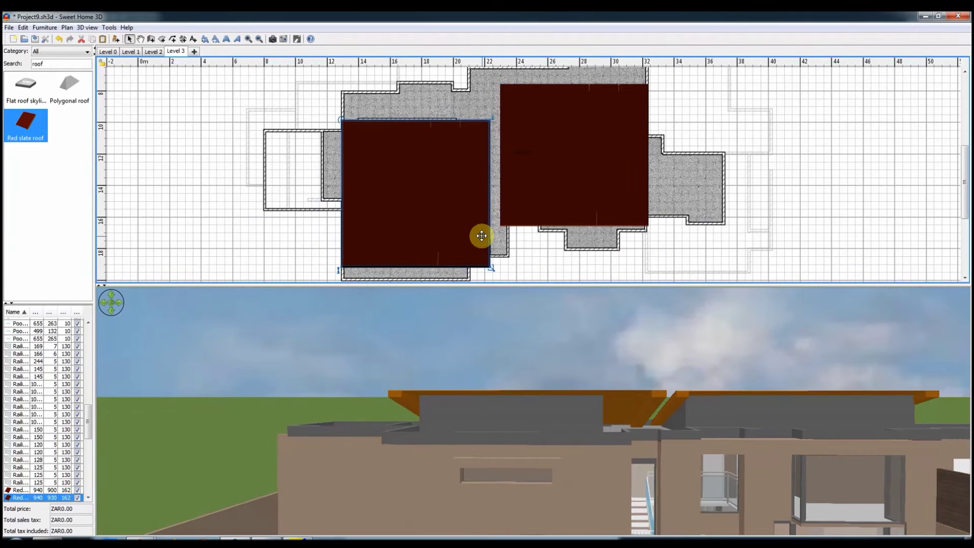
pyautogui.moveTo(492, 264); pyautogui.dragTo(463, 265)
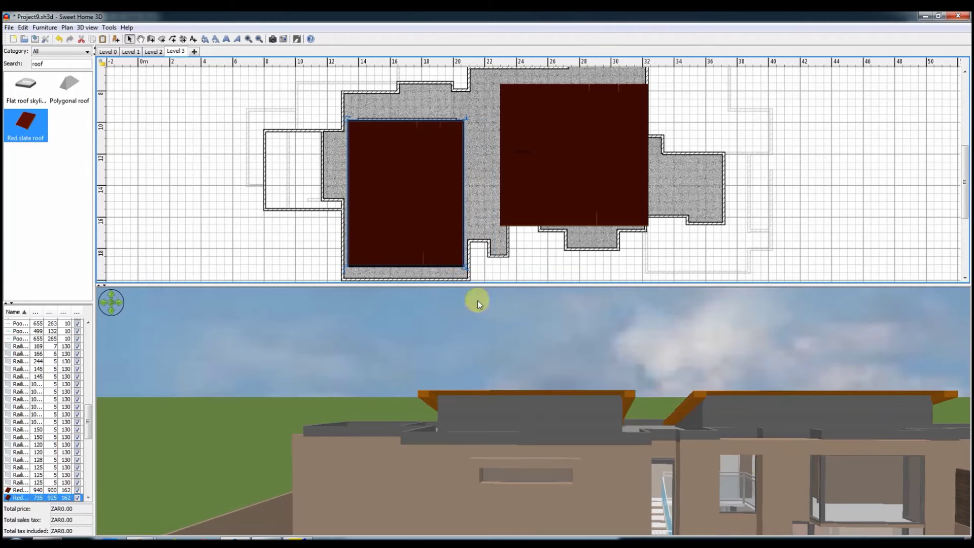
# Fine-tune the left roof's size and position so it covers its enclosure.
pyautogui.moveTo(474, 298); pyautogui.dragTo(437, 235)
pyautogui.moveTo(464, 267); pyautogui.dragTo(465, 281)
pyautogui.moveTo(550, 391); pyautogui.dragTo(619, 418)
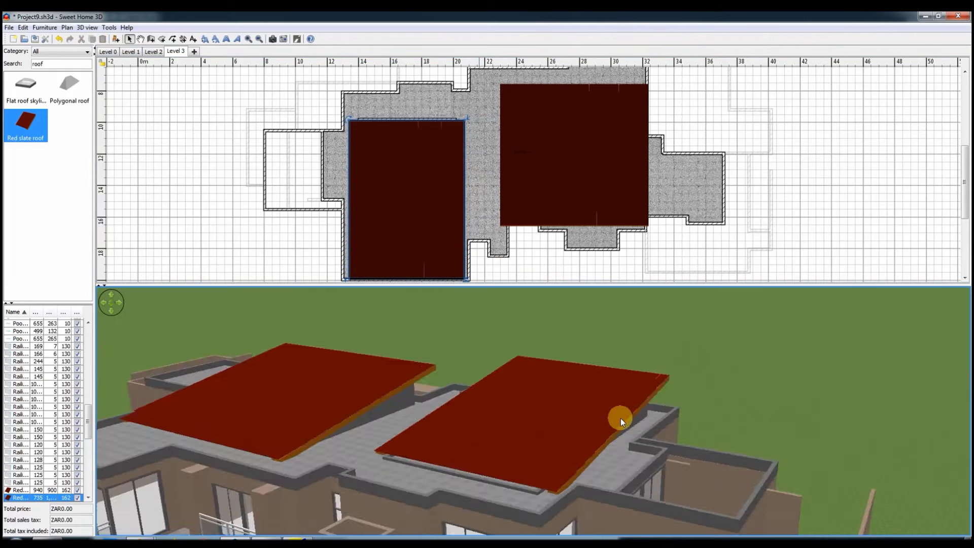
pyautogui.moveTo(465, 269); pyautogui.dragTo(468, 278)
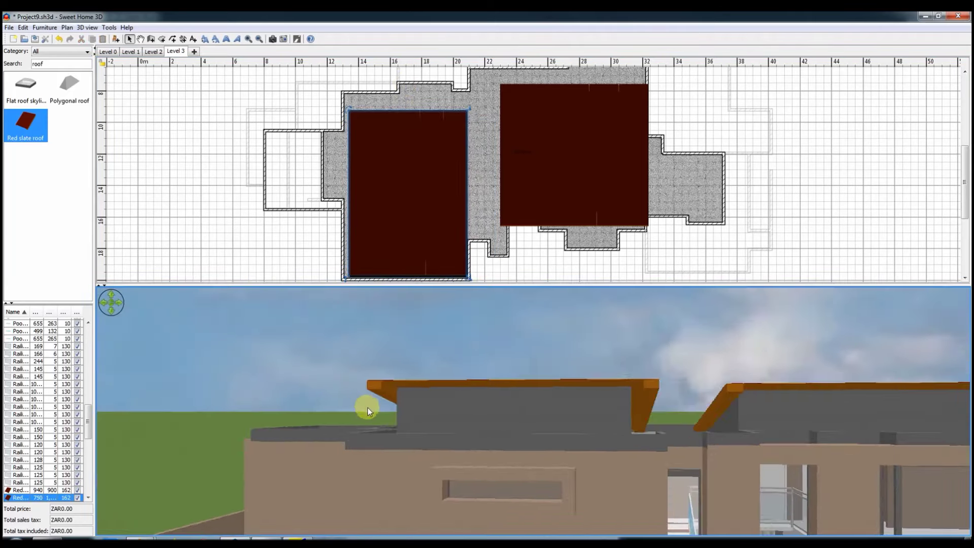
pyautogui.moveTo(504, 407); pyautogui.dragTo(455, 344)
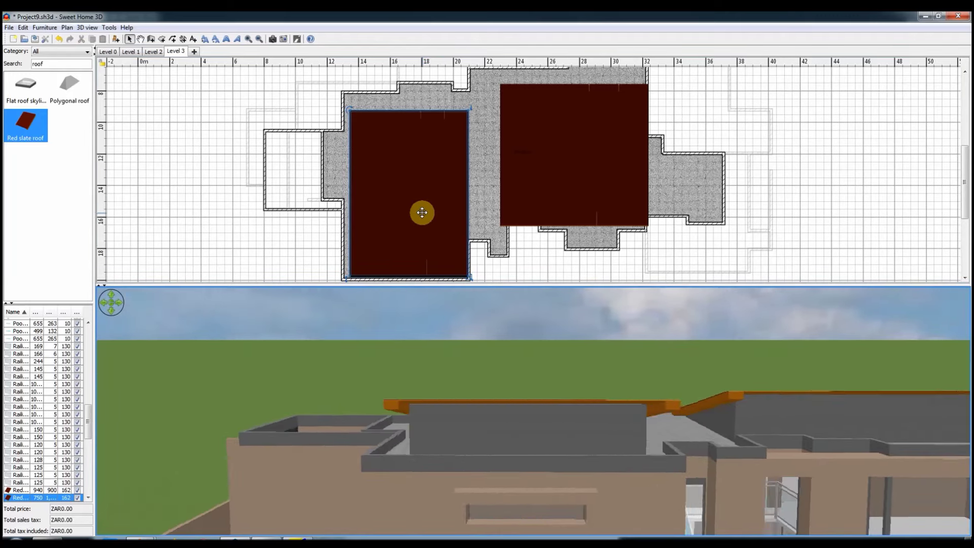
pyautogui.moveTo(422, 211); pyautogui.dragTo(424, 211)
pyautogui.moveTo(504, 363); pyautogui.dragTo(543, 406)
pyautogui.moveTo(470, 277); pyautogui.dragTo(464, 275)
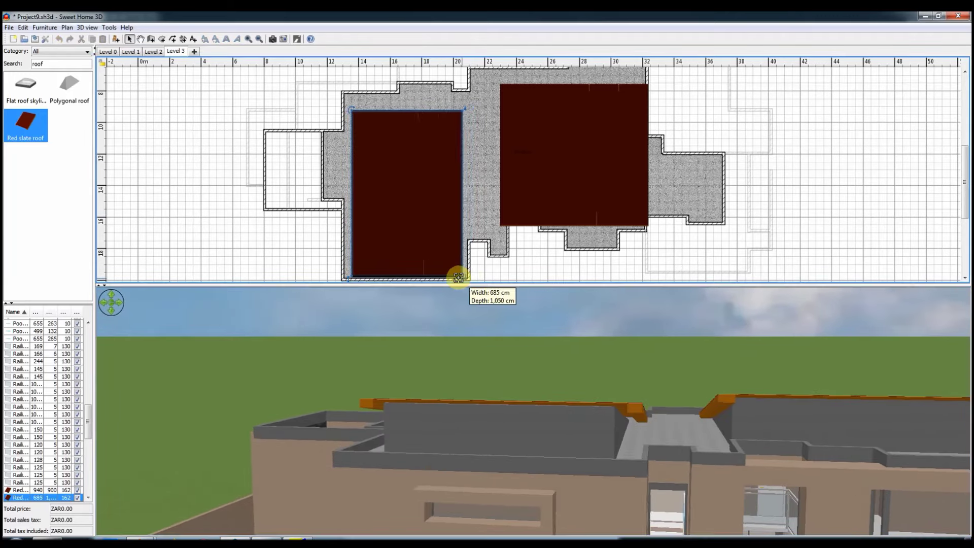
pyautogui.click(15, 64)
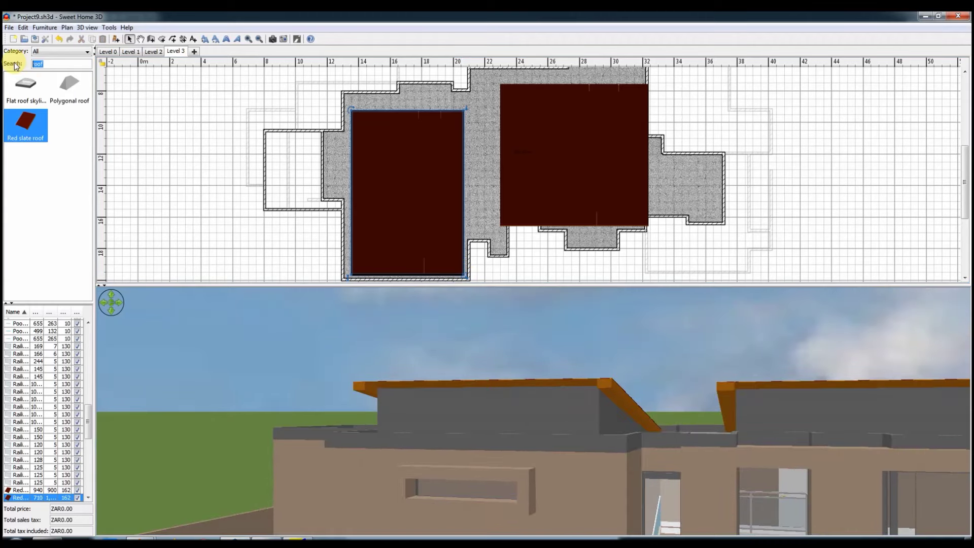
# Place a Fixed window from the catalogue on the left enclosure's front wall.
pyautogui.write('fixed')
pyautogui.moveTo(25, 124)
pyautogui.mouseDown()
pyautogui.moveTo(400, 257)
pyautogui.moveTo(445, 262)
pyautogui.mouseUp()
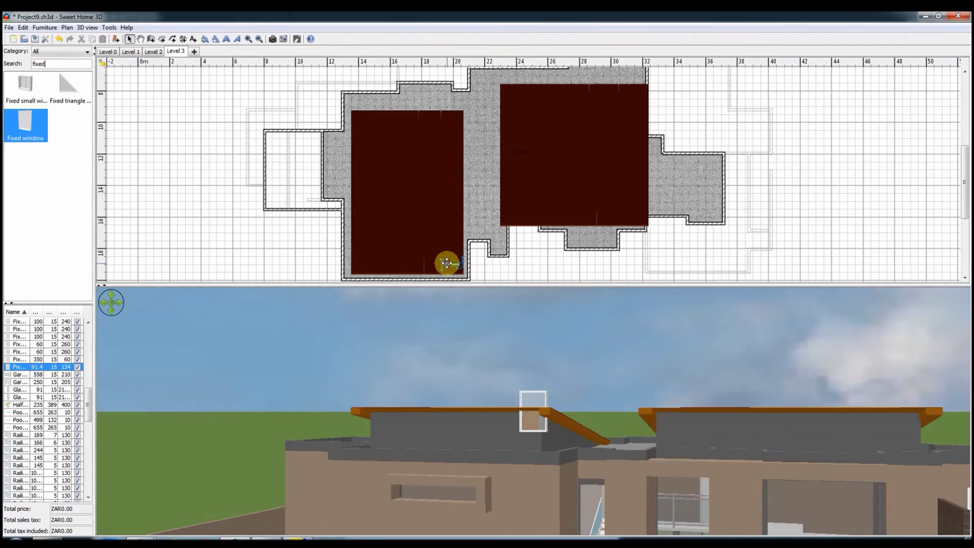
pyautogui.keyDown('ctrl'); pyautogui.scroll(3, 471, 251); pyautogui.keyUp('ctrl')
pyautogui.hotkey('ctrl', 'e')
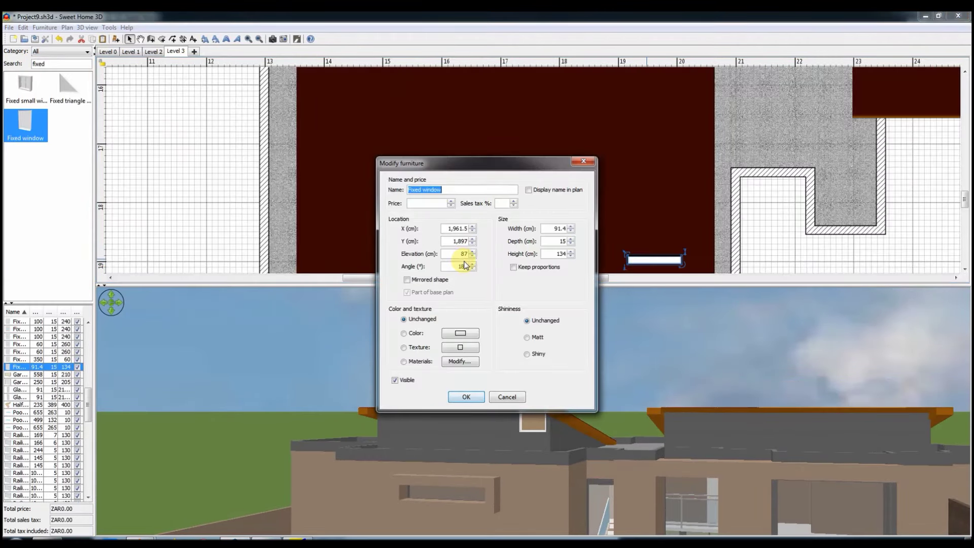
pyautogui.click(466, 396)
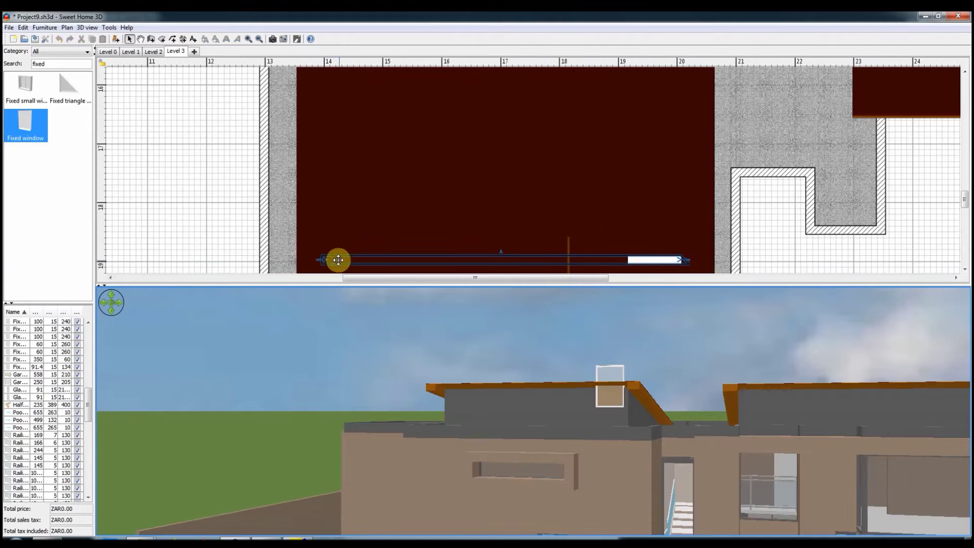
# Move the fixed window to the front wall's left end, checking the wall's properties unchanged.
pyautogui.click(337, 261)
pyautogui.moveTo(643, 261); pyautogui.dragTo(355, 273)
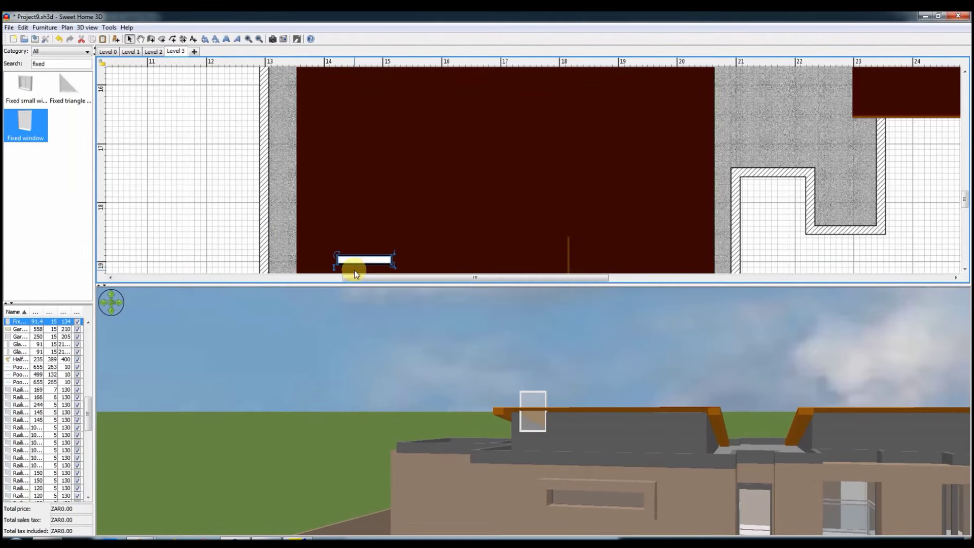
pyautogui.rightClick(621, 434)
pyautogui.rightClick(218, 254)
pyautogui.click(244, 437)
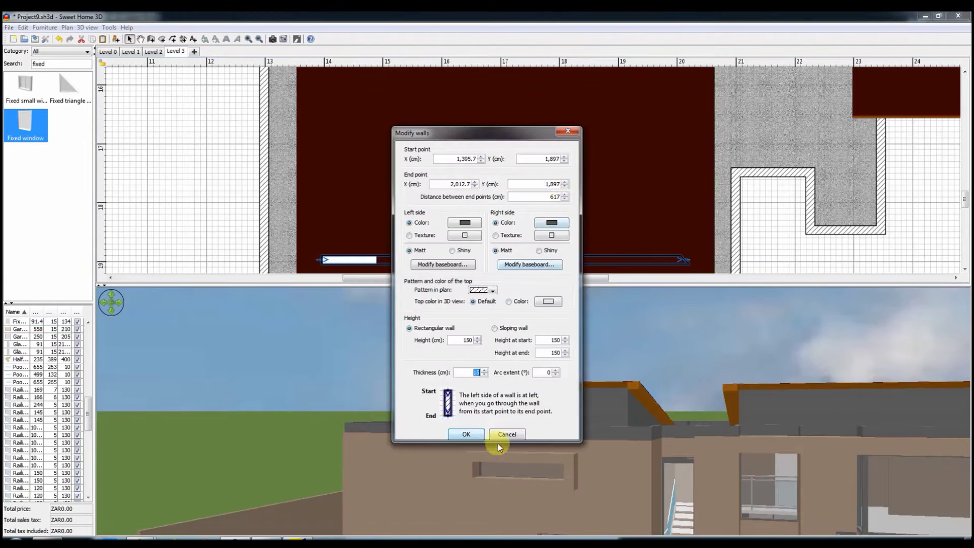
pyautogui.click(501, 436)
# Set the fixed window width to 150 cm and line up copies along the front edge.
pyautogui.doubleClick(355, 259)
pyautogui.write('150')
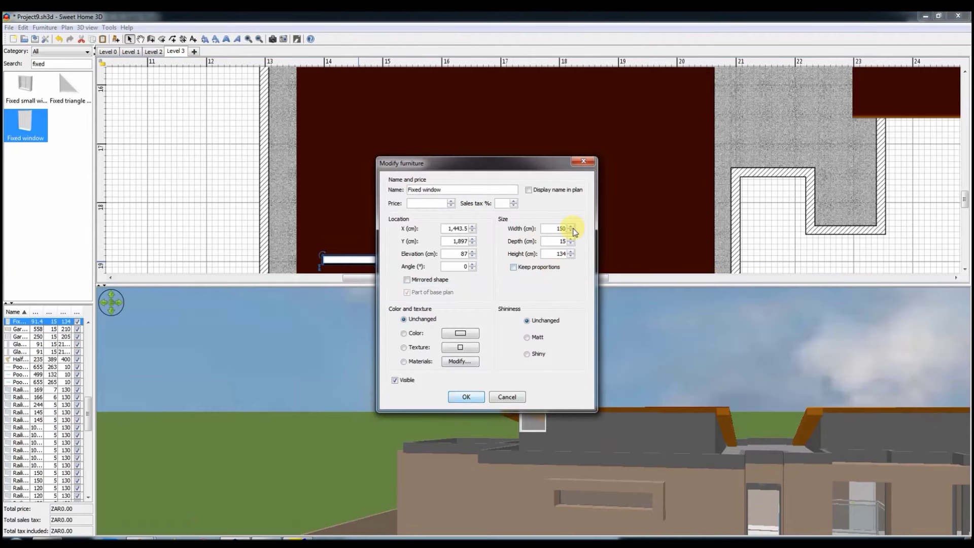
pyautogui.press('Return')
pyautogui.moveTo(327, 258); pyautogui.dragTo(458, 259)
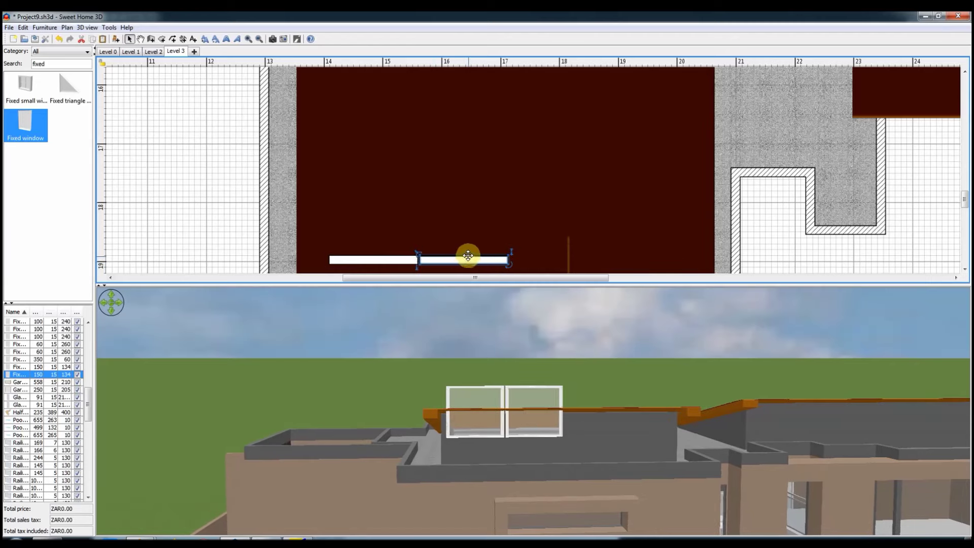
pyautogui.keyDown('alt'); pyautogui.moveTo(471, 257); pyautogui.dragTo(629, 258); pyautogui.keyUp('alt')
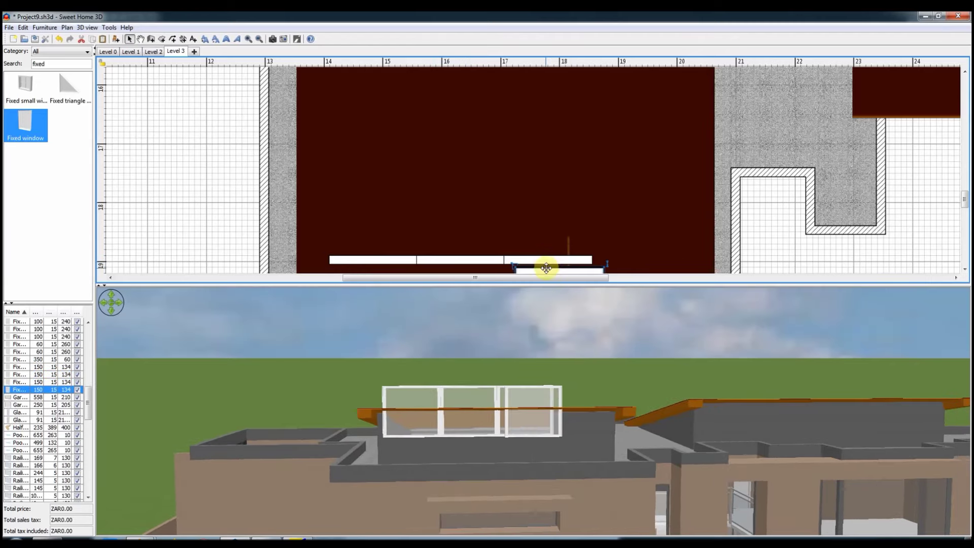
# Review the four fixed windows' shared properties, then open a right enclosure wall's Modify walls dialog.
pyautogui.keyDown('shift'); pyautogui.click(545, 262); pyautogui.keyUp('shift')
pyautogui.keyDown('shift'); pyautogui.click(460, 260); pyautogui.keyUp('shift')
pyautogui.keyDown('shift'); pyautogui.click(402, 258); pyautogui.keyUp('shift')
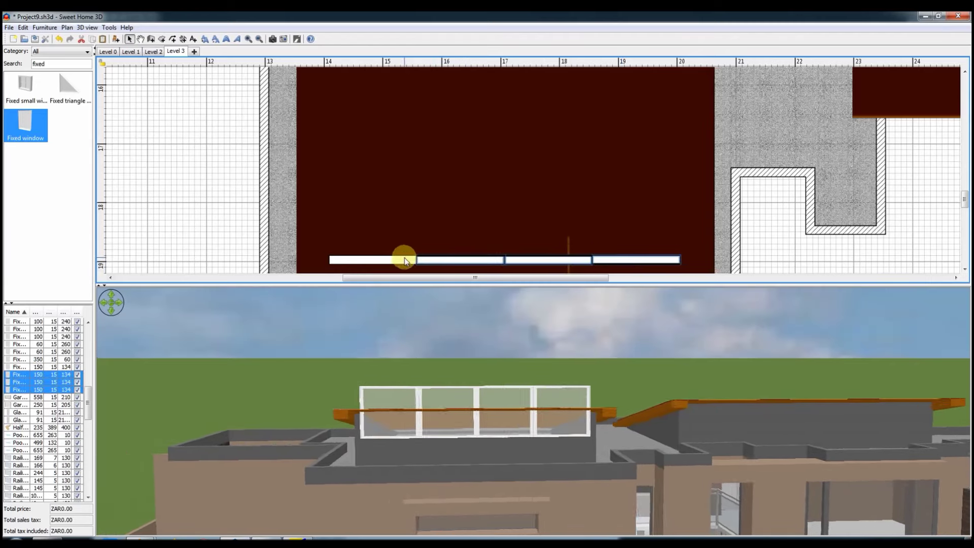
pyautogui.rightClick(393, 261)
pyautogui.click(513, 432)
pyautogui.press('Return')
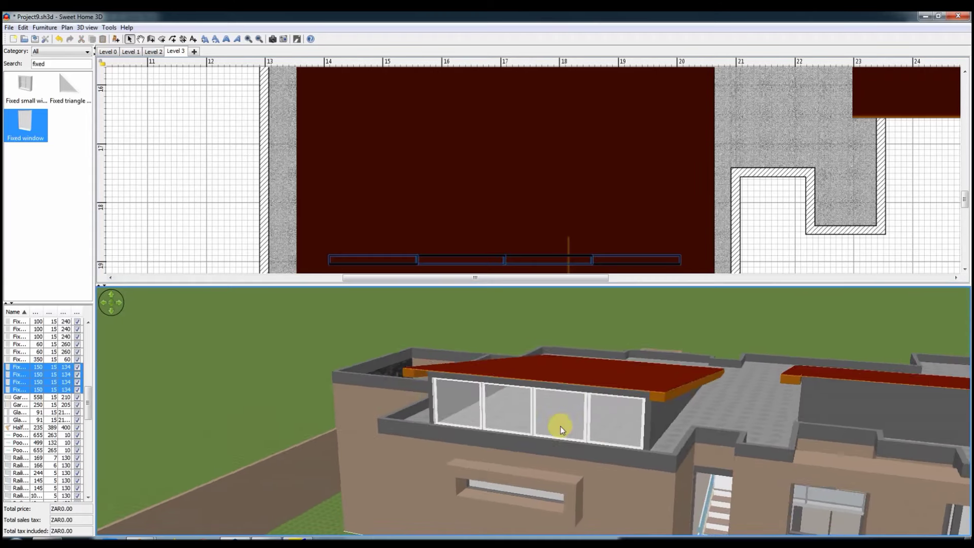
pyautogui.rightClick(706, 221)
pyautogui.click(746, 456)
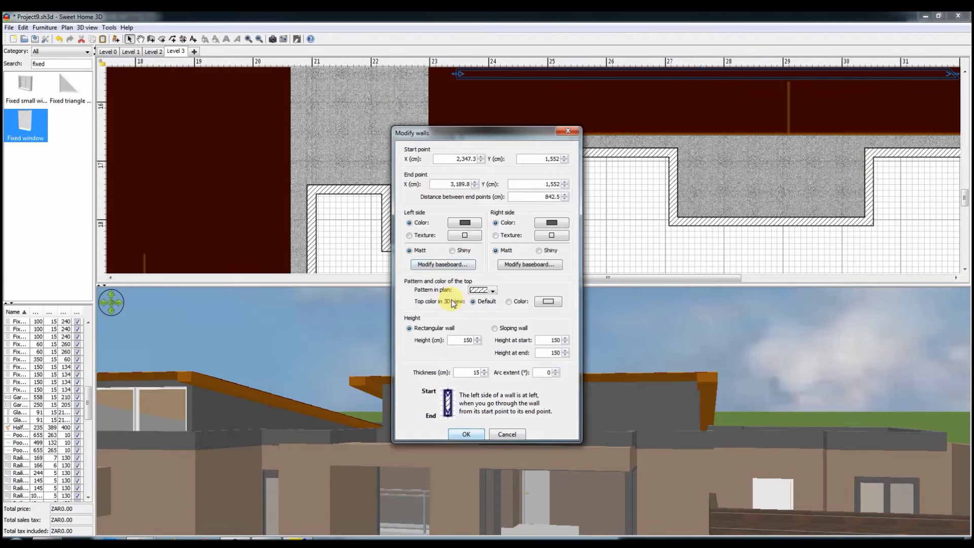